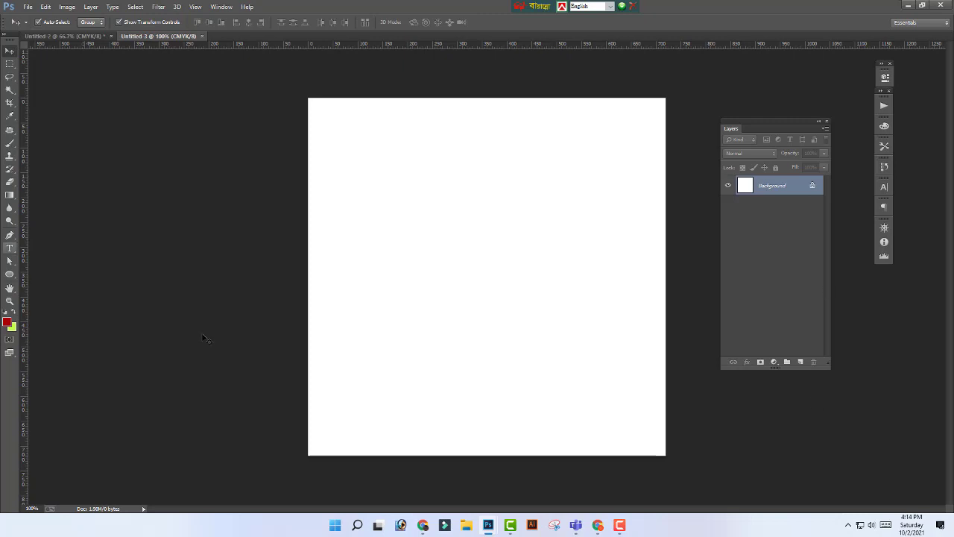
Step: Look over the marquee tool variants and arrange the toolbox in two columns
click(10, 64)
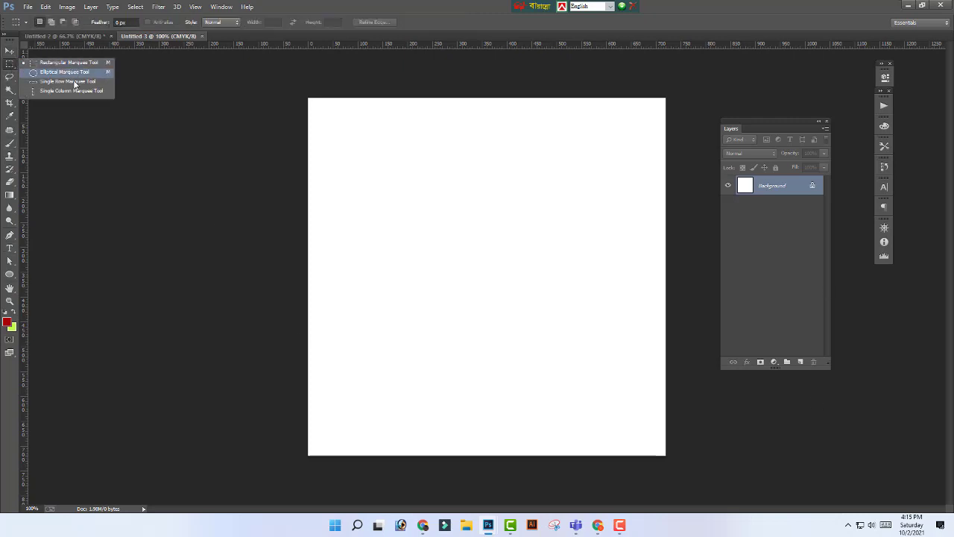
click(13, 66)
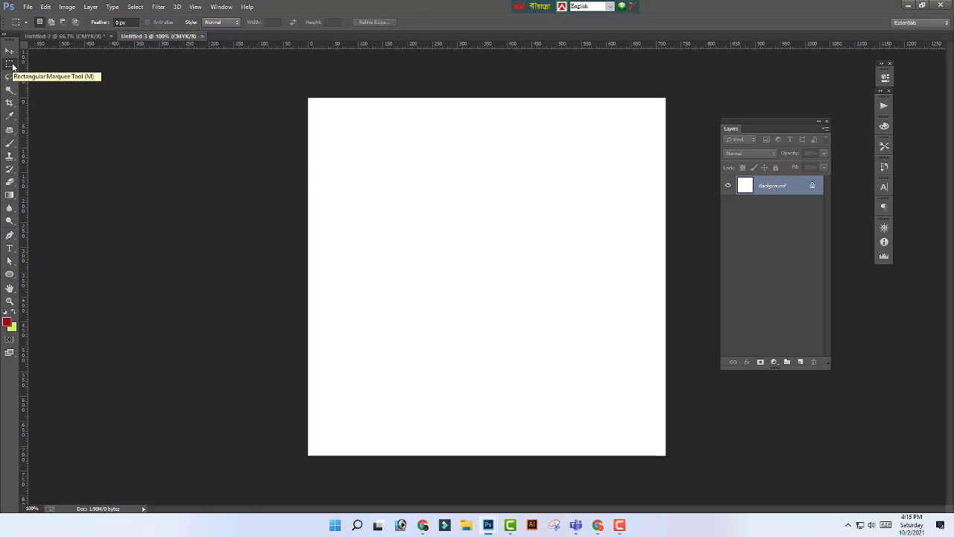
click(7, 37)
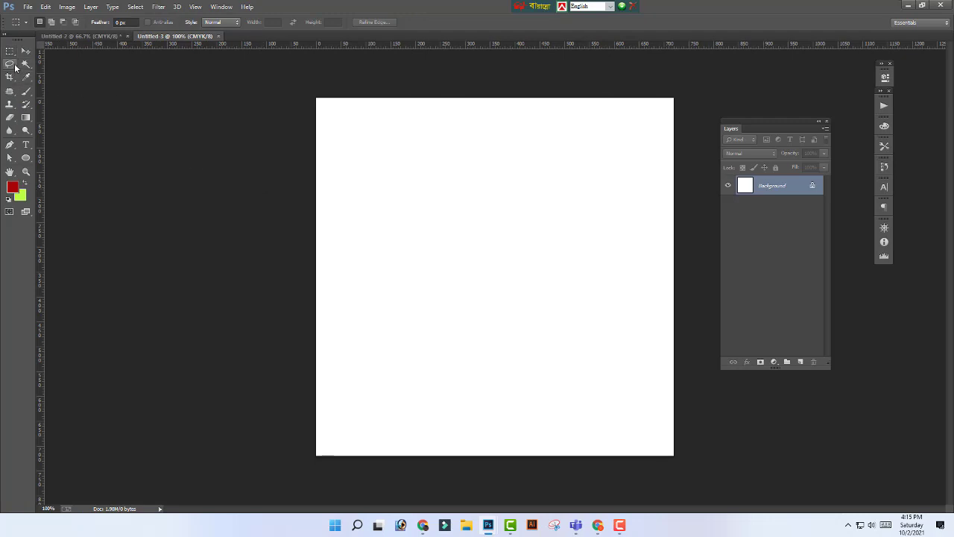
Step: Draw a rectangular marquee selection in the middle of the canvas and clear it
drag(8, 65, 61, 71)
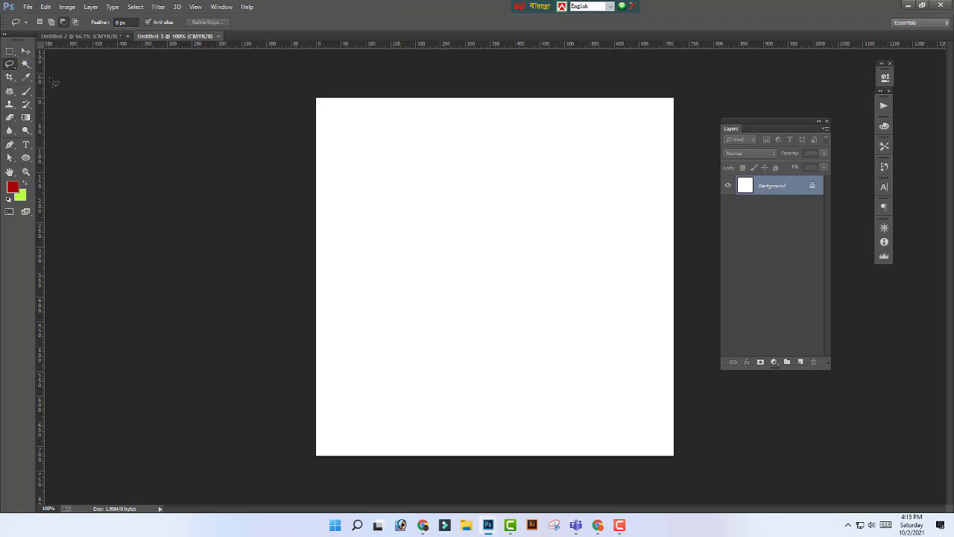
click(10, 52)
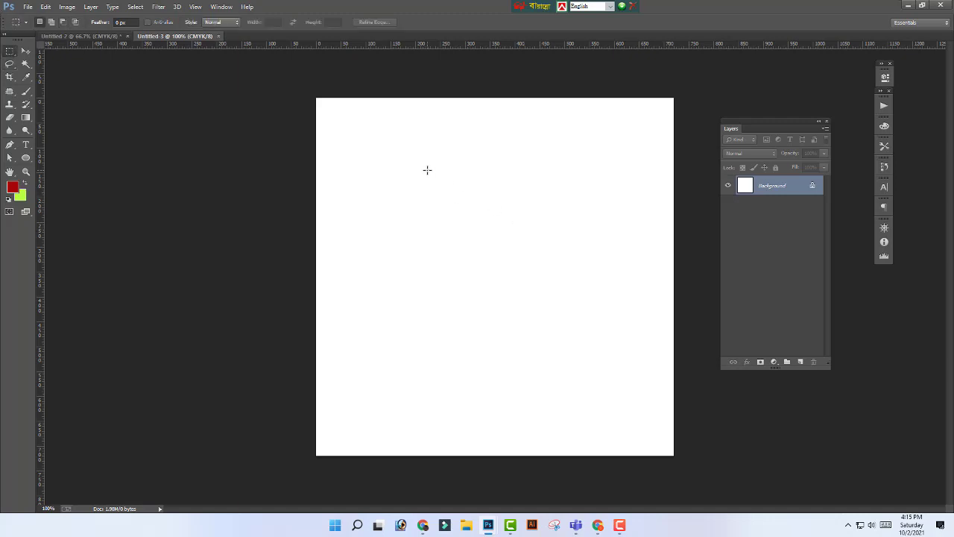
drag(427, 169, 550, 282)
click(557, 294)
key(ctrl+z)
click(557, 293)
Step: Draw a freehand selection with the Lasso tool on the canvas and deselect it
click(10, 64)
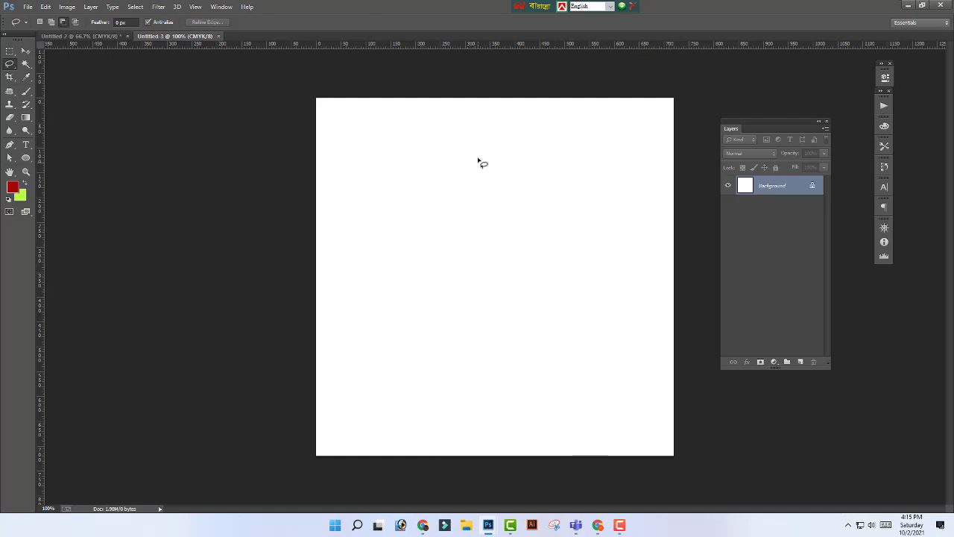
mouse_move(476, 154)
mouse_down()
mouse_move(463, 261)
mouse_move(537, 197)
mouse_move(480, 159)
mouse_up()
key(ctrl+d)
Step: Lasso a wavy area along the canvas's lower edge, fill it with the red foreground colour on a new layer, and deselect
mouse_move(305, 370)
mouse_down()
mouse_move(340, 397)
mouse_move(464, 382)
mouse_move(569, 387)
mouse_move(664, 371)
mouse_move(694, 412)
mouse_move(660, 465)
mouse_move(438, 484)
mouse_move(313, 476)
mouse_move(295, 409)
mouse_move(319, 394)
mouse_up()
click(801, 361)
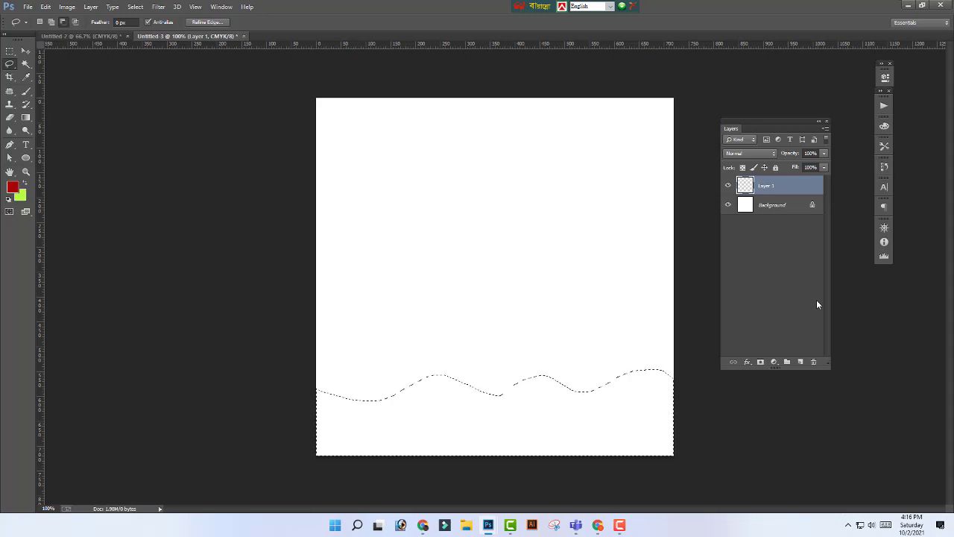
key(alt+BackSpace)
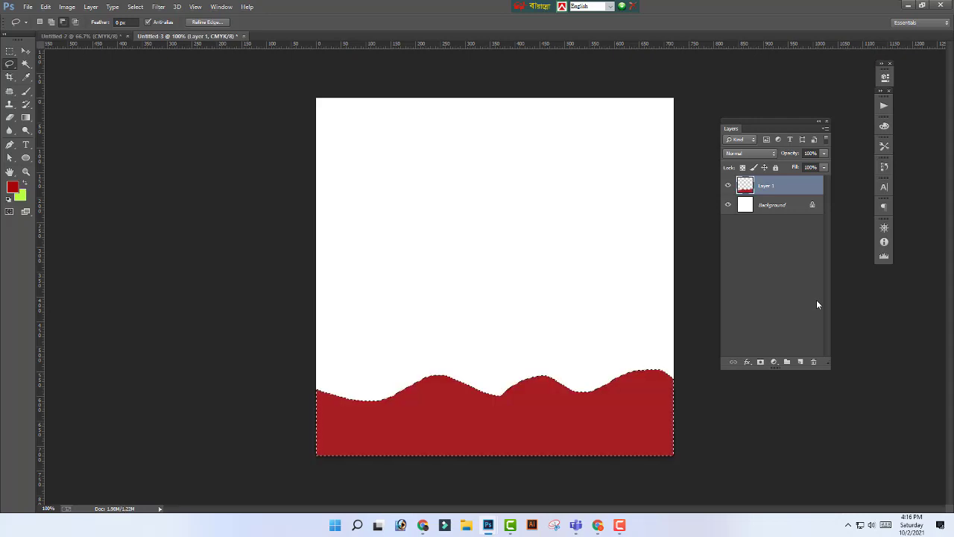
key(ctrl+d)
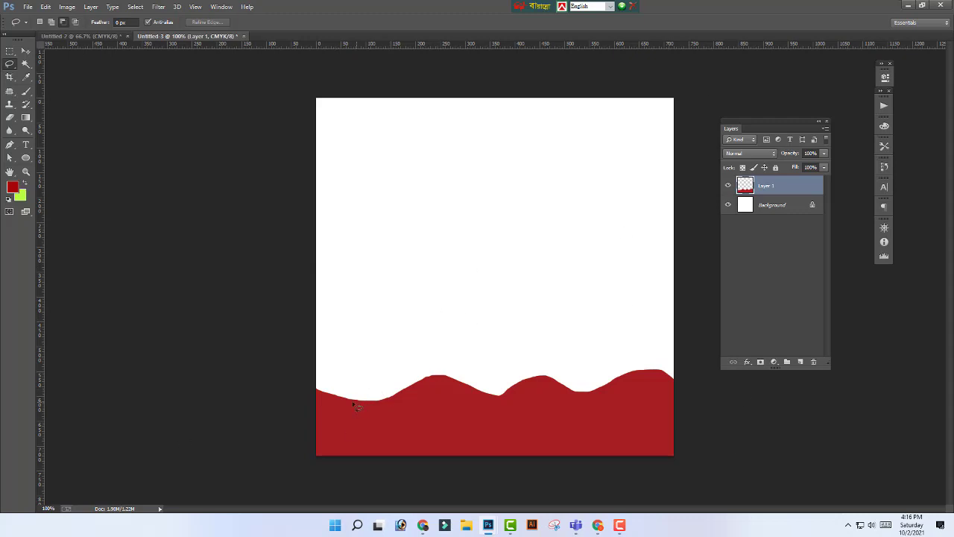
Step: Lasso a scalloped area over the red wave, try filling it with the green background colour on Layer 1, and undo the fill
mouse_move(355, 405)
mouse_down()
mouse_move(349, 360)
mouse_move(400, 389)
mouse_move(408, 374)
mouse_move(455, 359)
mouse_move(502, 397)
mouse_move(564, 355)
mouse_move(606, 387)
mouse_move(610, 365)
mouse_move(653, 341)
mouse_move(698, 361)
mouse_move(620, 474)
mouse_move(458, 480)
mouse_move(299, 450)
mouse_move(284, 385)
mouse_move(318, 368)
mouse_up()
key(ctrl+BackSpace)
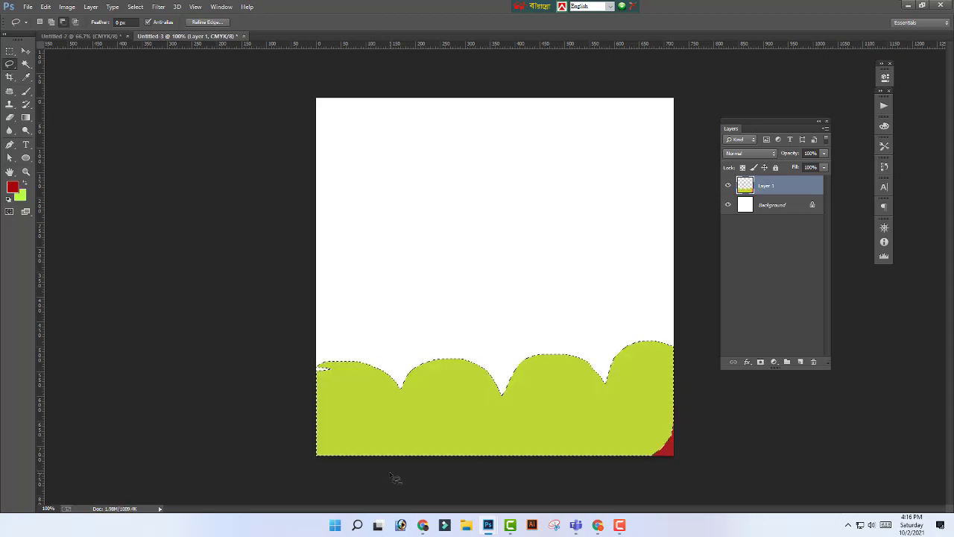
key(ctrl+d)
click(26, 51)
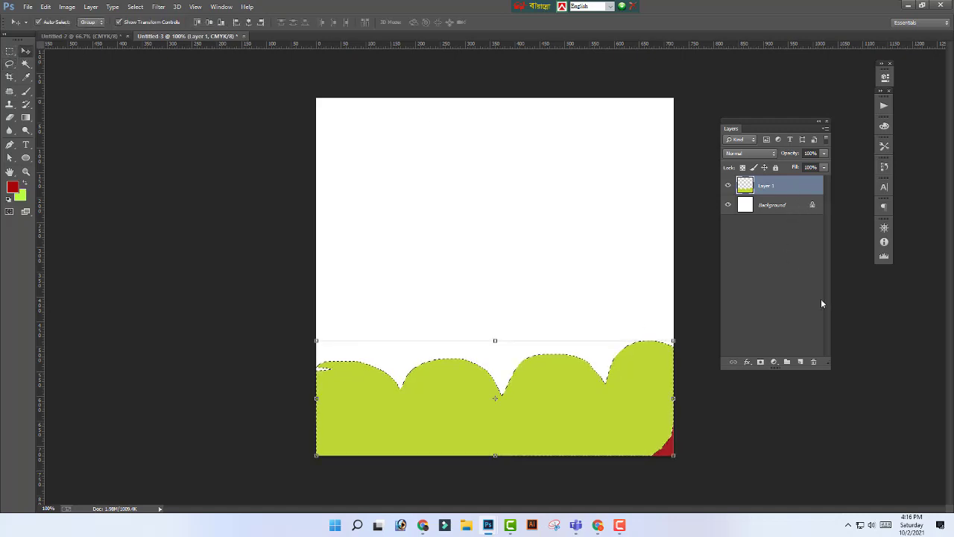
key(ctrl+alt+z)
key(ctrl+alt+z)
Step: Fill the scalloped selection with the green background colour on a new layer and deselect
click(800, 362)
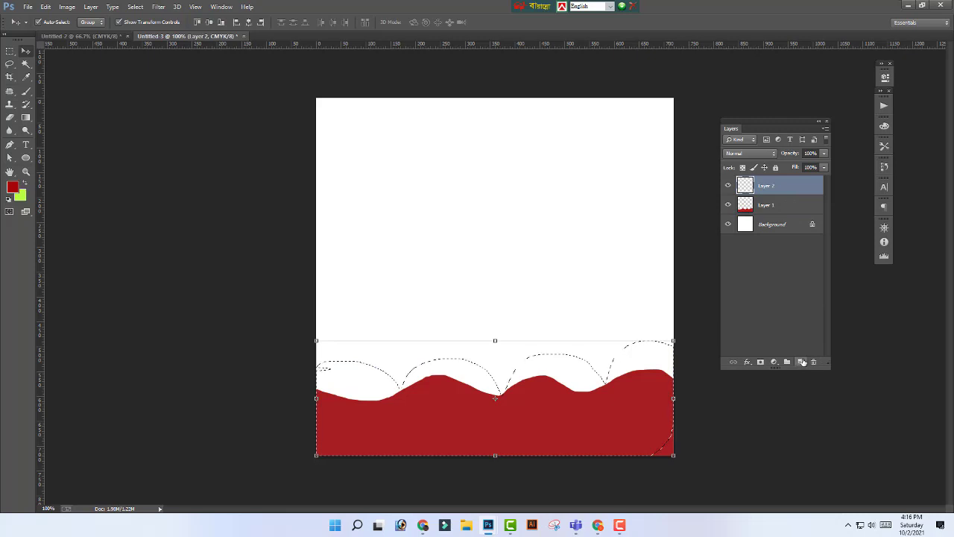
key(ctrl+BackSpace)
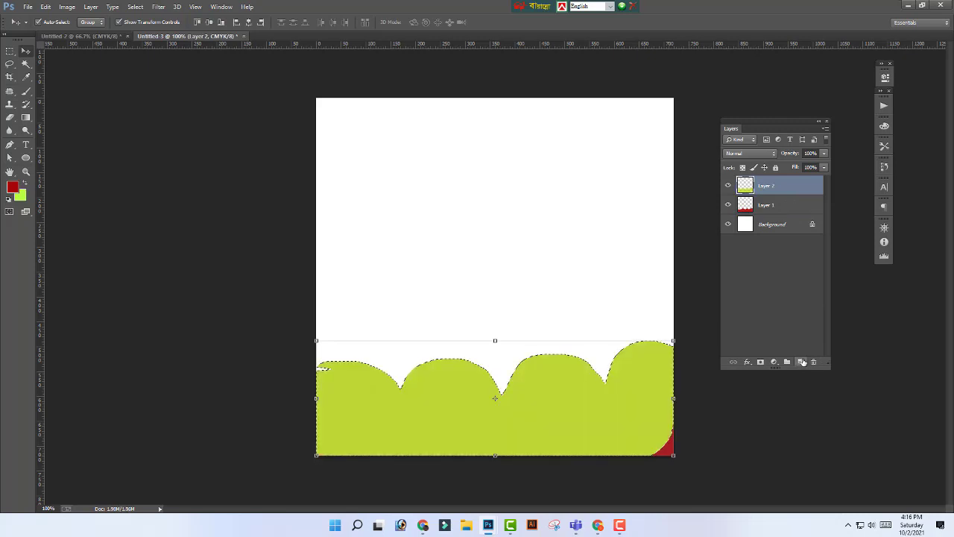
key(ctrl+d)
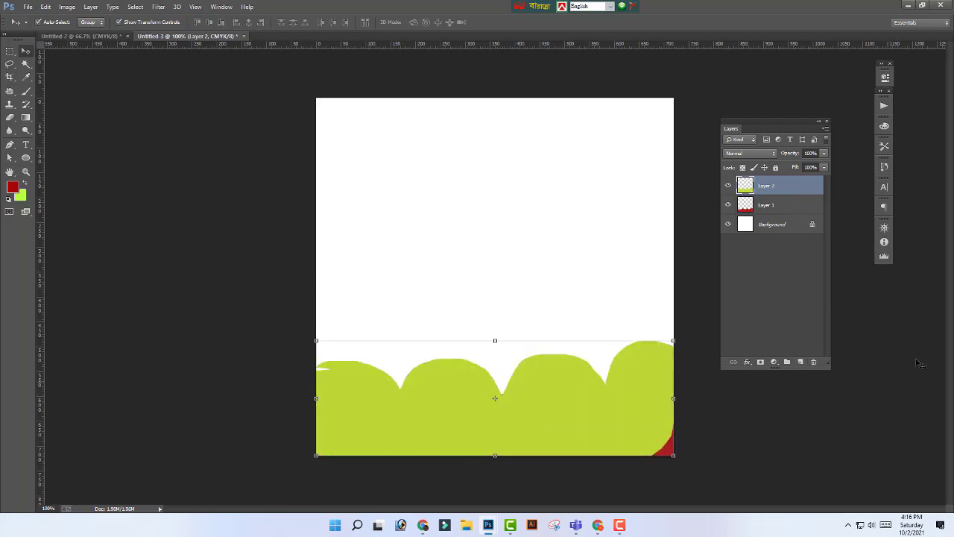
Step: Move the red wave's Layer 1 above the green shape's Layer 2
click(792, 205)
drag(792, 216, 793, 183)
click(739, 442)
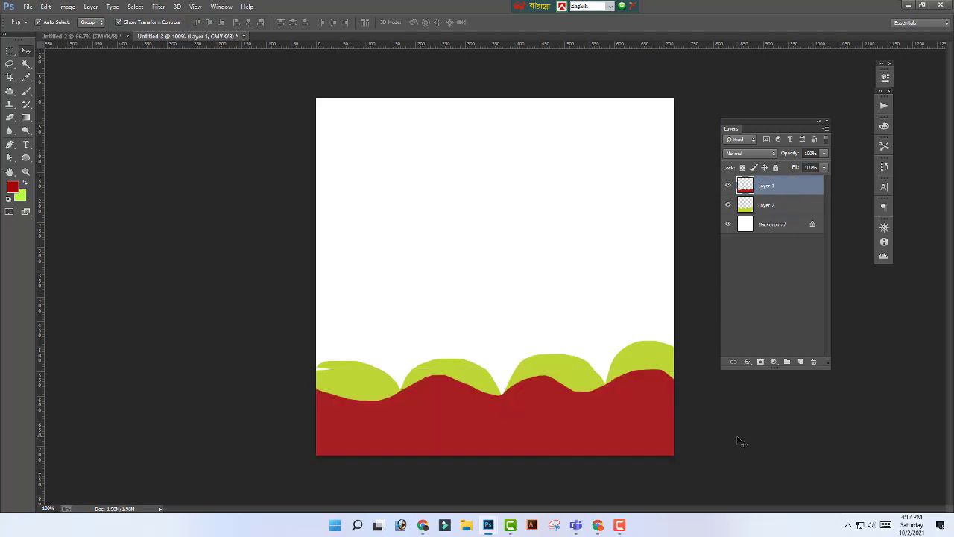
Step: Transform the green shape, widening it past the canvas's left edge and lowering its top behind the red wave
click(339, 377)
drag(313, 338, 203, 347)
key(Return)
drag(673, 357, 638, 370)
key(Return)
Step: Select the red and green shapes together and delete both layers
click(846, 412)
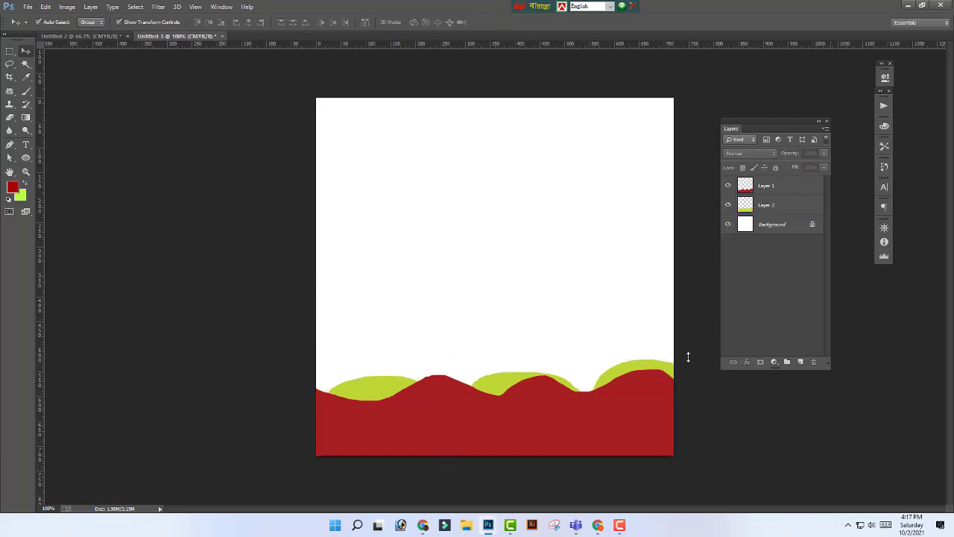
drag(221, 375, 745, 475)
key(Delete)
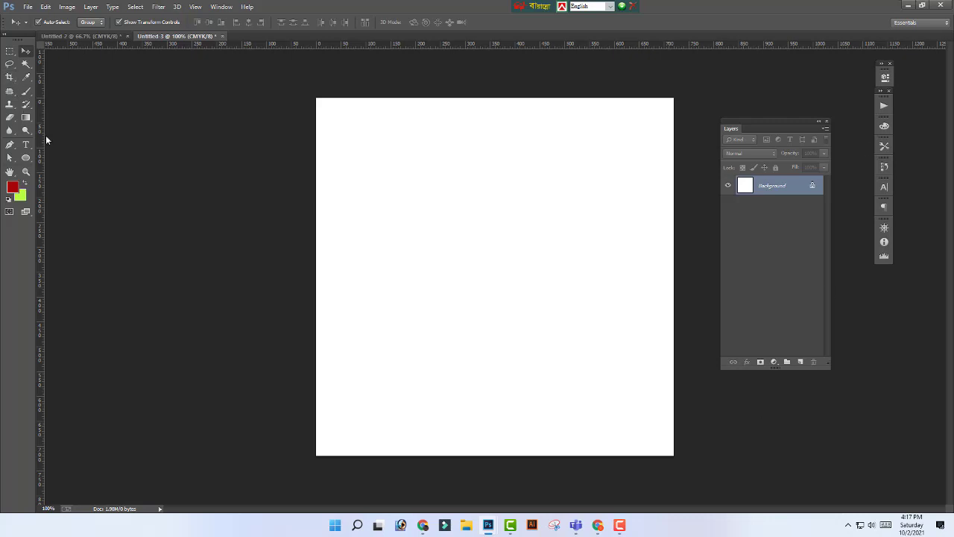
Step: Lasso a wavy area in the canvas's upper-left corner, fill it with the red foreground colour on the Background layer, and deselect
click(9, 64)
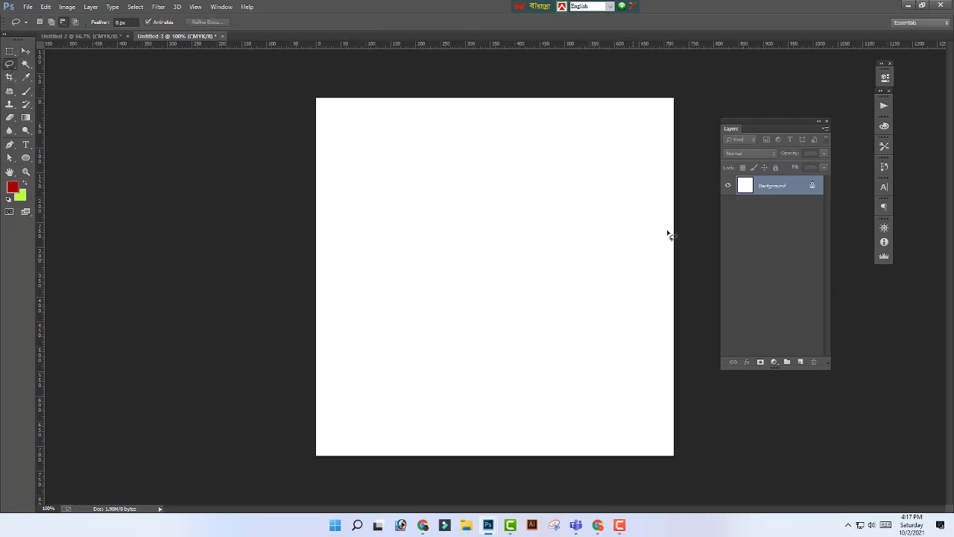
mouse_move(359, 96)
mouse_down()
mouse_move(377, 119)
mouse_move(356, 141)
mouse_move(362, 160)
mouse_move(346, 173)
mouse_move(346, 196)
mouse_move(303, 235)
mouse_move(286, 198)
mouse_move(302, 96)
mouse_move(359, 100)
mouse_up()
key(alt+BackSpace)
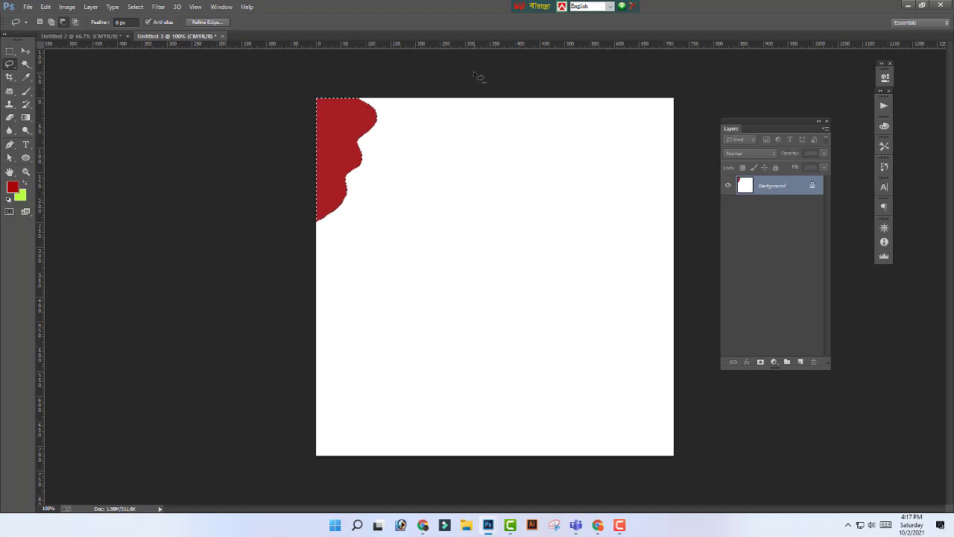
key(ctrl+d)
Step: Lasso a wavy area in the canvas's lower-right corner, fill it with green, replace the fill with red, and deselect
mouse_move(680, 344)
mouse_down()
mouse_move(666, 347)
mouse_move(641, 424)
mouse_move(621, 447)
mouse_move(703, 473)
mouse_move(694, 358)
mouse_move(674, 345)
mouse_up()
key(ctrl+BackSpace)
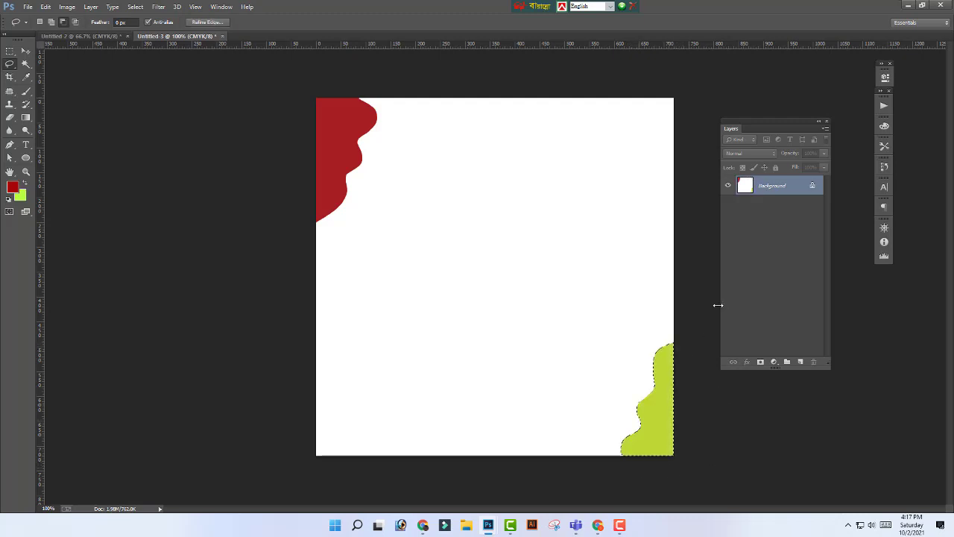
key(alt+BackSpace)
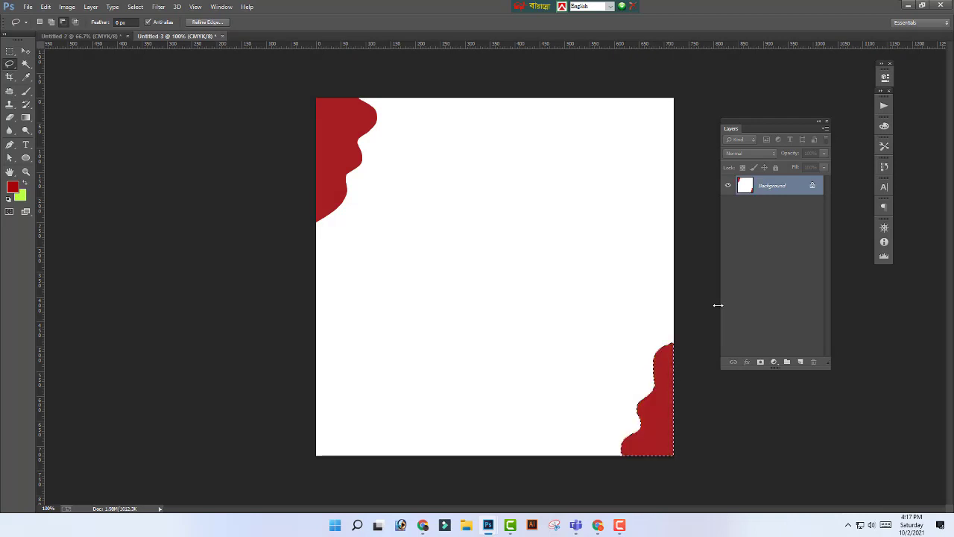
key(ctrl+d)
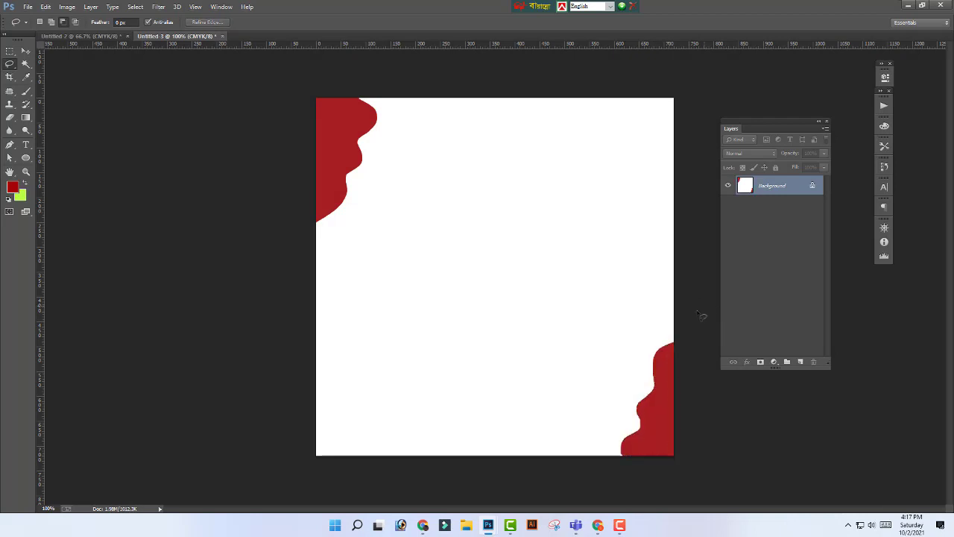
Step: Undo the fills and lasso selections in the lower-right and upper-left corners of the canvas
click(26, 51)
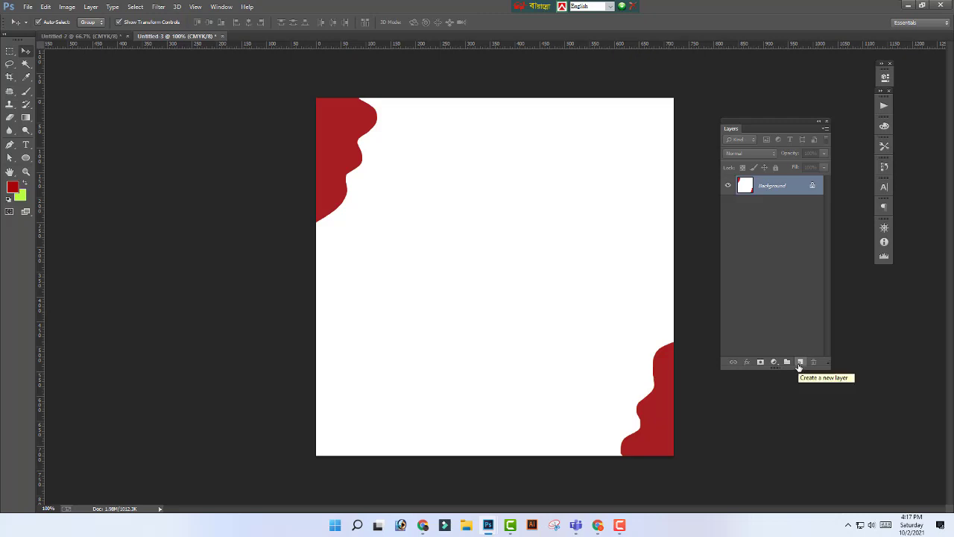
key(ctrl+alt+z)
key(ctrl+alt+z)
key(ctrl+alt+z)
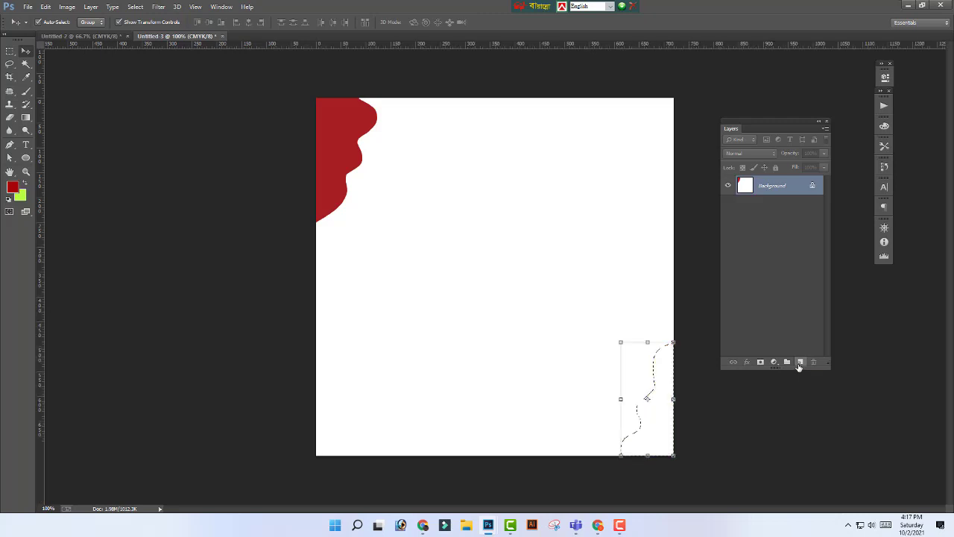
key(ctrl+alt+z)
key(ctrl+alt+s)
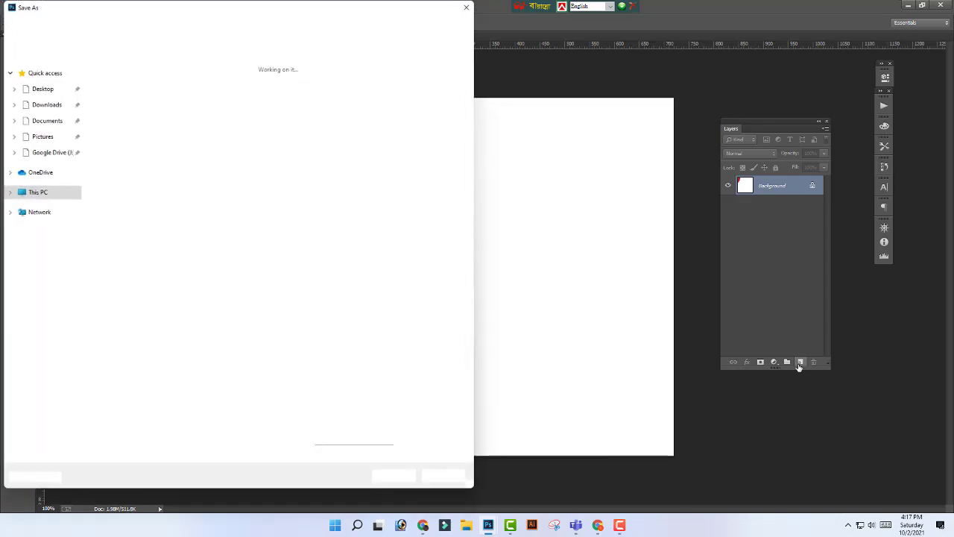
click(443, 472)
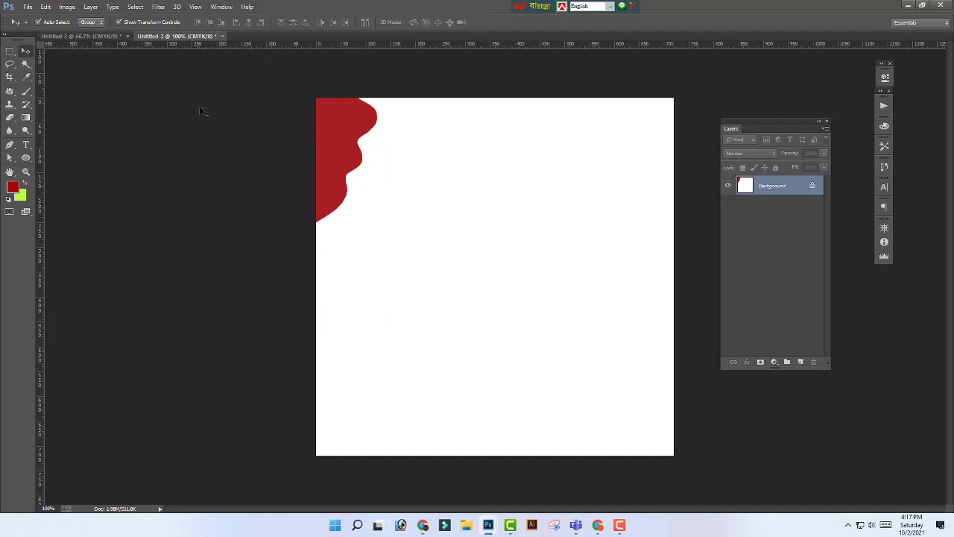
key(ctrl+alt+z)
key(ctrl+alt+z)
key(ctrl+alt+z)
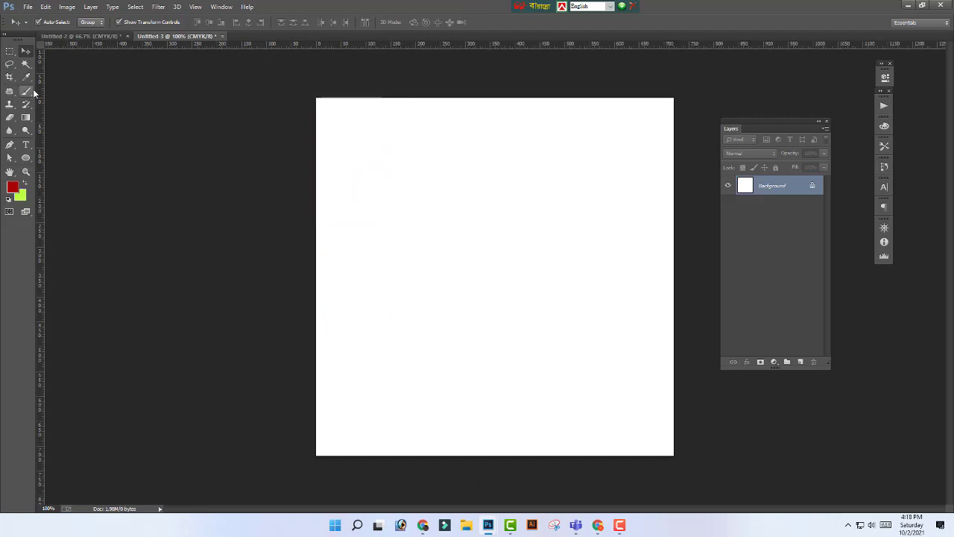
Step: Draw two freehand selections with the Lasso tool, clearing each one
click(9, 64)
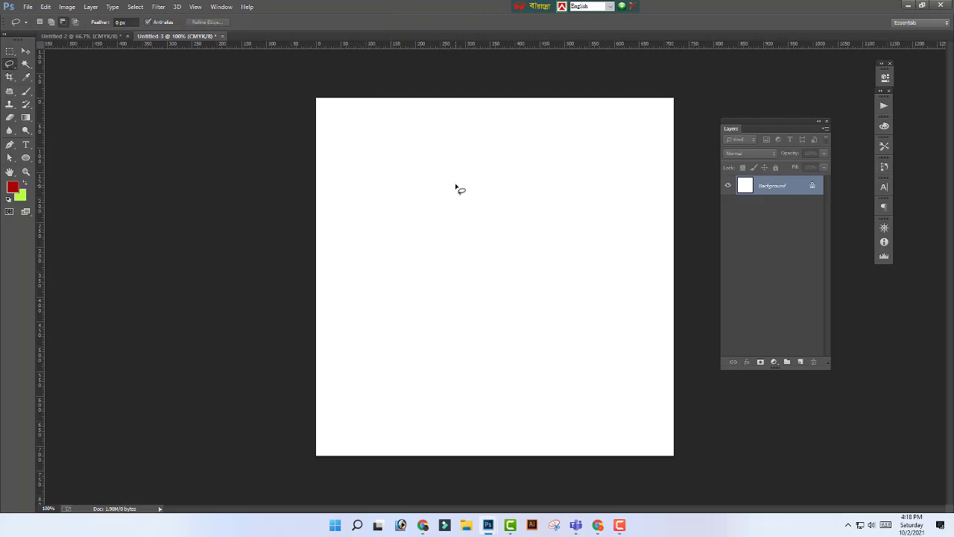
mouse_move(429, 172)
mouse_down()
mouse_move(410, 207)
mouse_move(427, 246)
mouse_move(438, 245)
mouse_up()
mouse_move(439, 245)
mouse_down()
mouse_move(462, 215)
mouse_move(451, 172)
mouse_move(429, 172)
mouse_up()
key(ctrl+d)
drag(485, 297, 485, 295)
key(ctrl+d)
Step: Draw a roughly circular lasso selection in the canvas's upper-left area and clear it
mouse_move(422, 138)
mouse_down()
mouse_move(385, 148)
mouse_move(378, 193)
mouse_move(407, 210)
mouse_move(451, 194)
mouse_move(453, 157)
mouse_move(422, 138)
mouse_up()
mouse_move(562, 138)
mouse_down()
mouse_move(573, 230)
mouse_move(545, 286)
mouse_move(586, 367)
mouse_move(531, 419)
mouse_move(533, 468)
mouse_move(605, 483)
mouse_move(707, 454)
mouse_move(716, 389)
mouse_move(676, 132)
mouse_move(563, 139)
mouse_up()
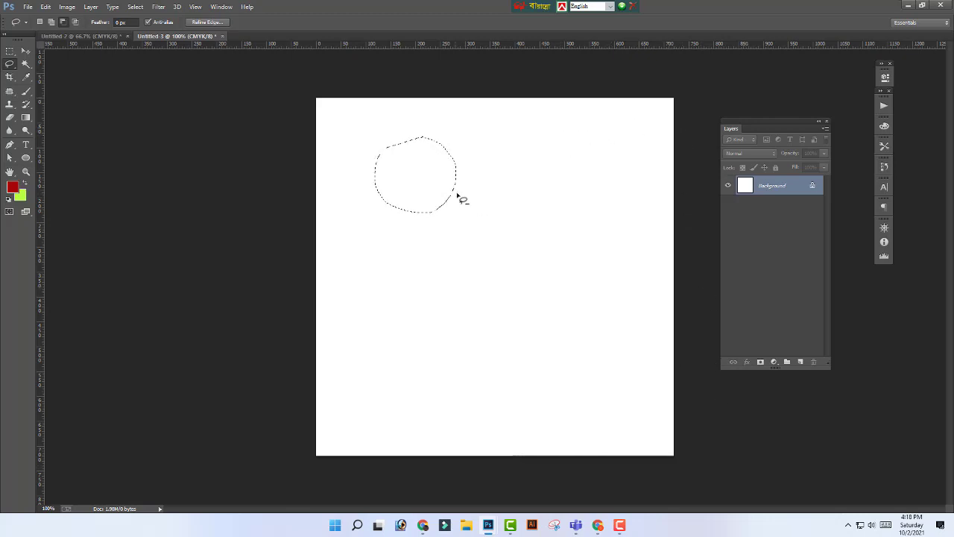
click(462, 221)
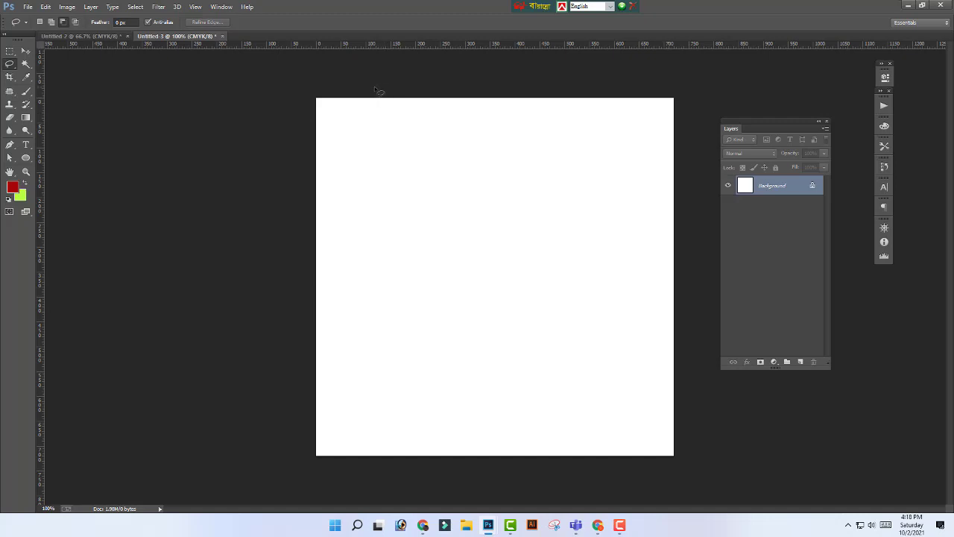
Step: Lasso wavy areas along the canvas's left edge and clear each selection
mouse_move(376, 89)
mouse_down()
mouse_move(398, 95)
mouse_move(419, 175)
mouse_move(392, 251)
mouse_move(409, 319)
mouse_move(363, 351)
mouse_move(295, 352)
mouse_move(246, 180)
mouse_move(335, 67)
mouse_move(389, 70)
mouse_move(406, 98)
mouse_up()
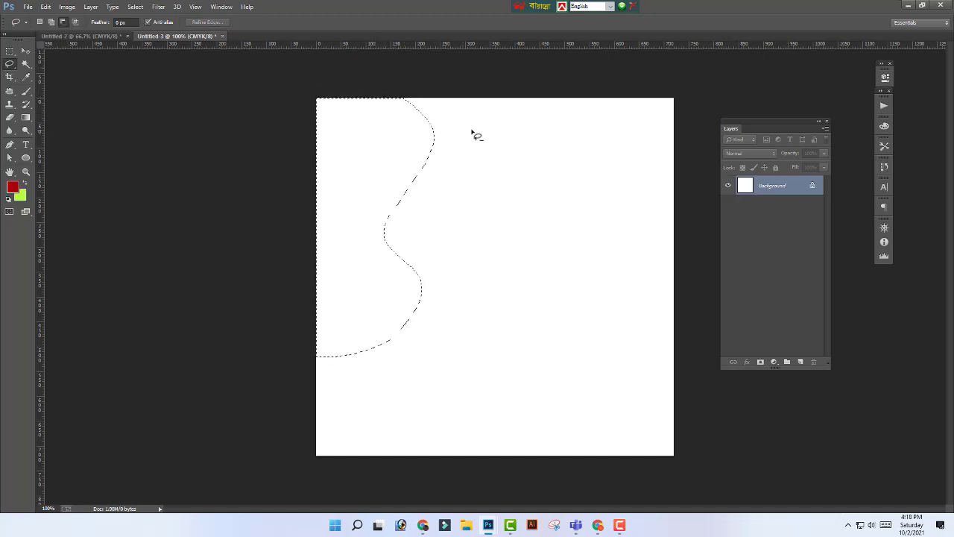
click(532, 194)
mouse_move(358, 78)
mouse_down()
mouse_move(415, 199)
mouse_move(345, 322)
mouse_move(298, 379)
mouse_move(268, 383)
mouse_up()
click(309, 383)
click(28, 6)
click(50, 28)
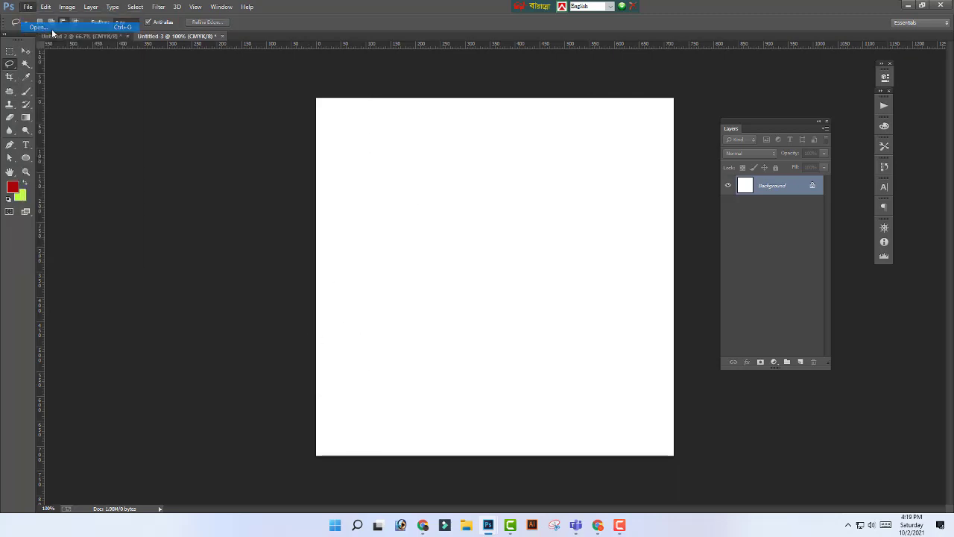
scroll(402, 256, down, 10)
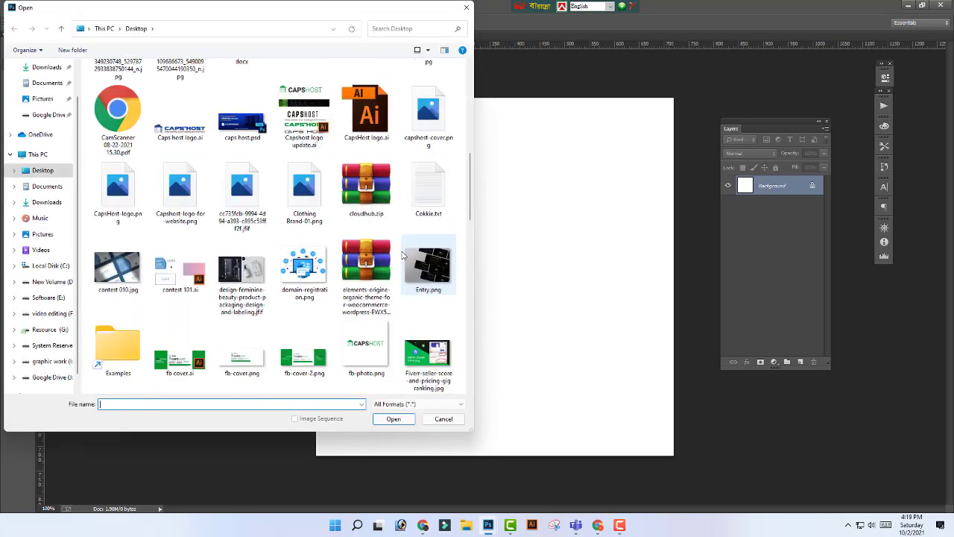
scroll(402, 256, down, 10)
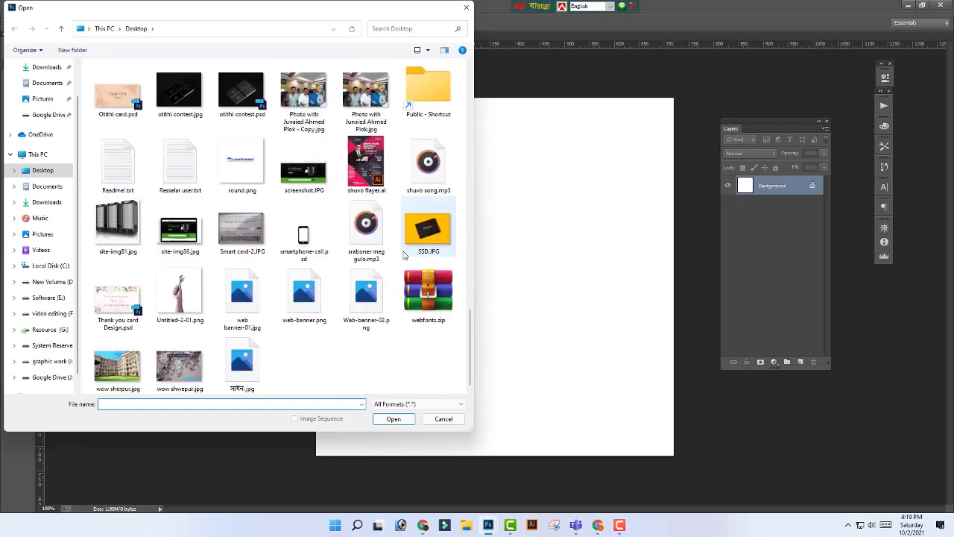
scroll(402, 256, up, 15)
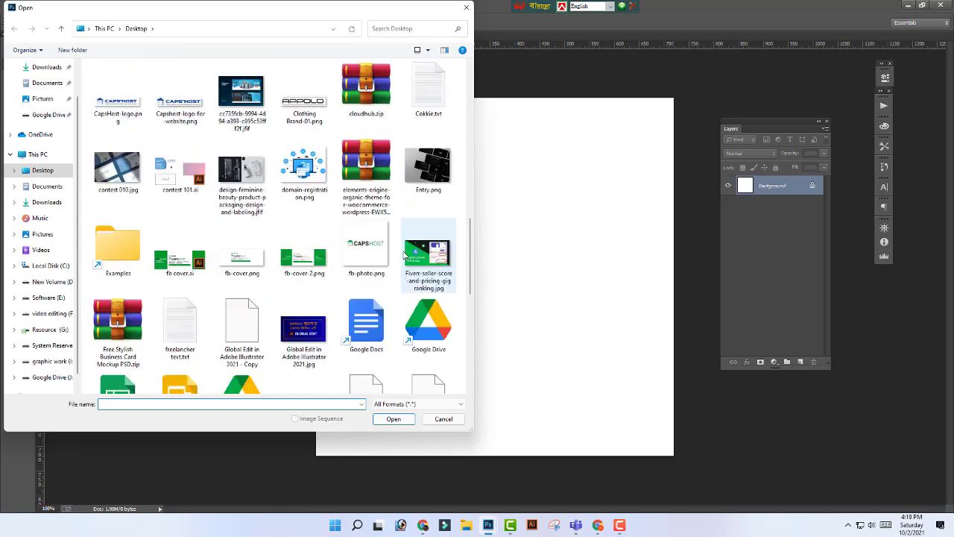
scroll(404, 256, up, 5)
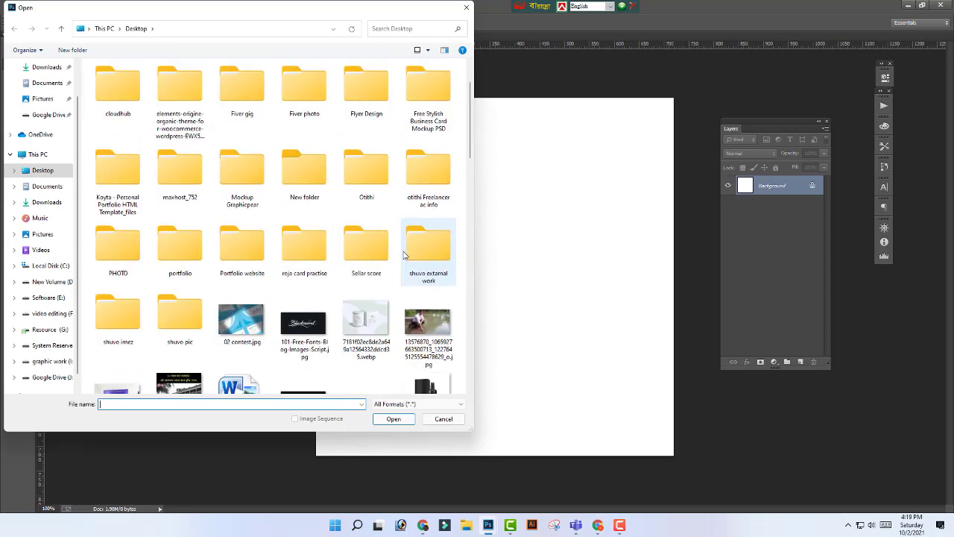
click(442, 419)
Step: Switch to Chrome and run a Google image search for "indian heroine" in a new tab
click(597, 527)
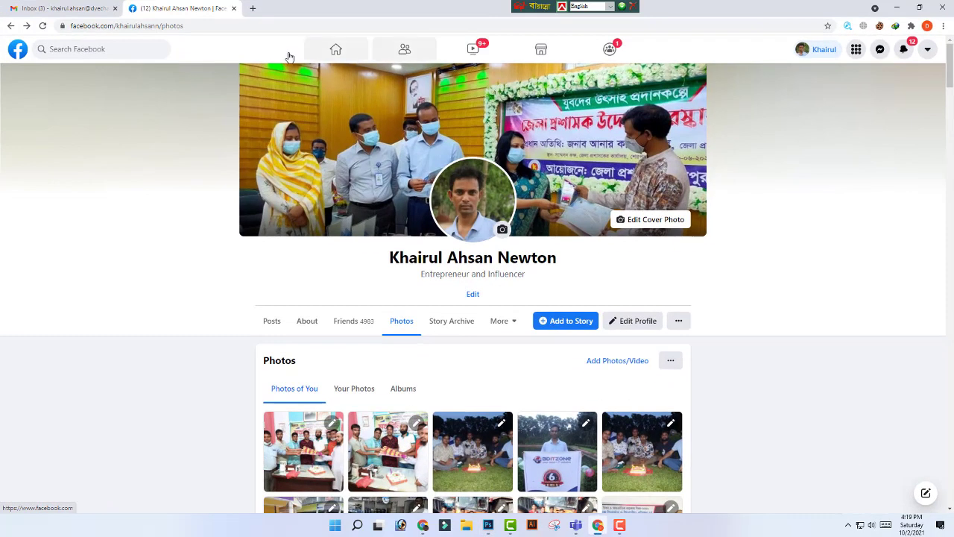
click(255, 9)
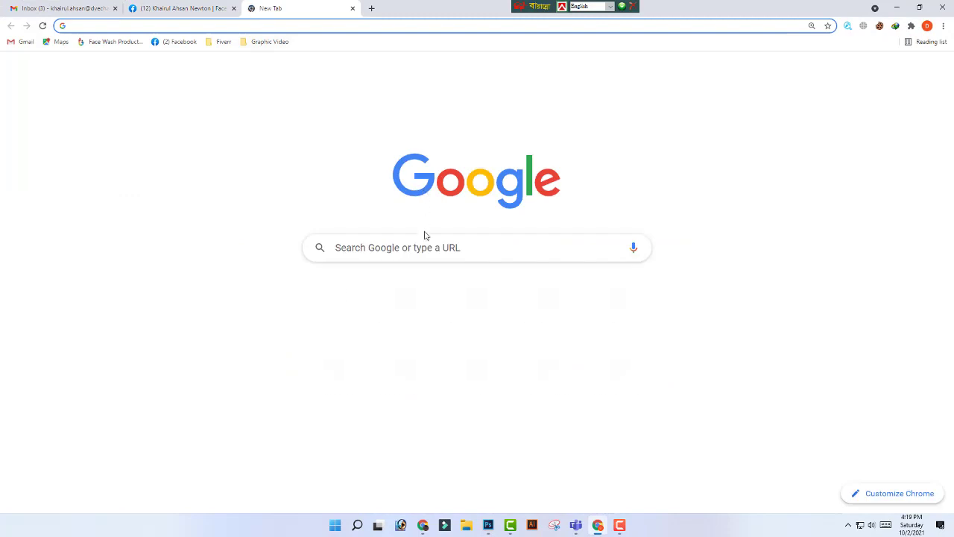
click(432, 247)
text(in)
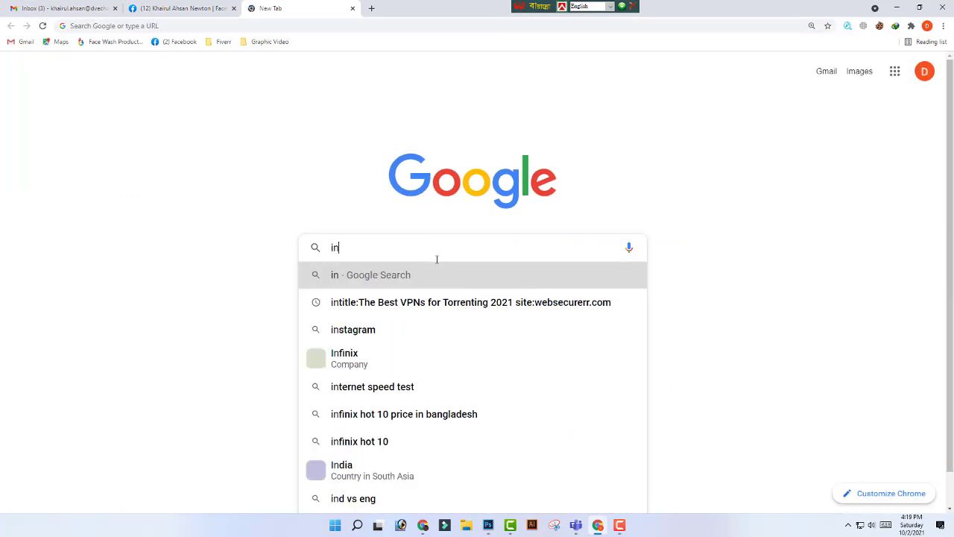
text(dian heroine)
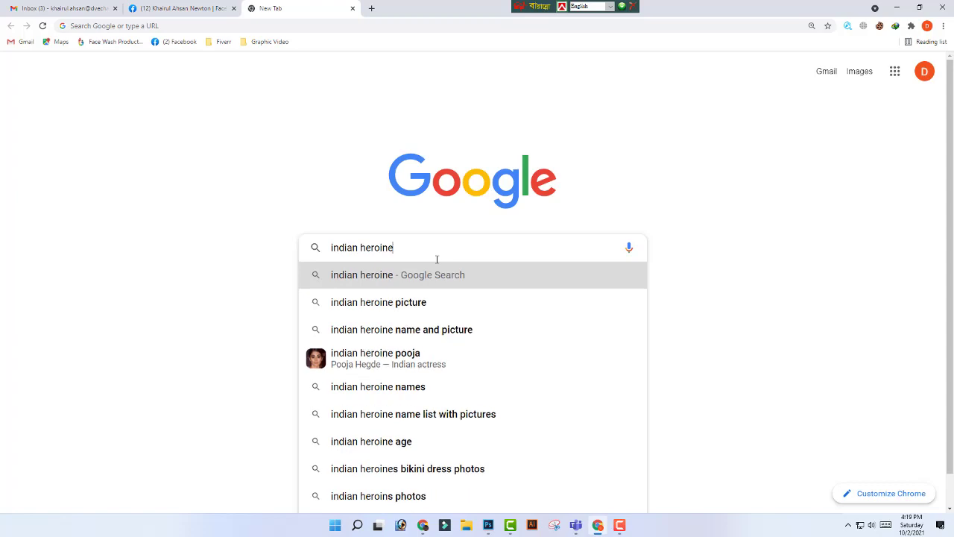
key(Return)
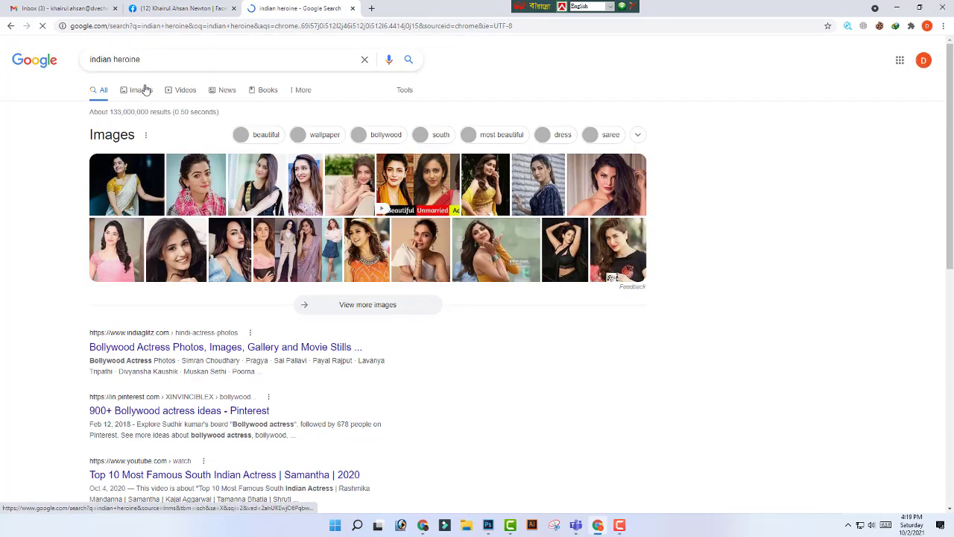
click(141, 91)
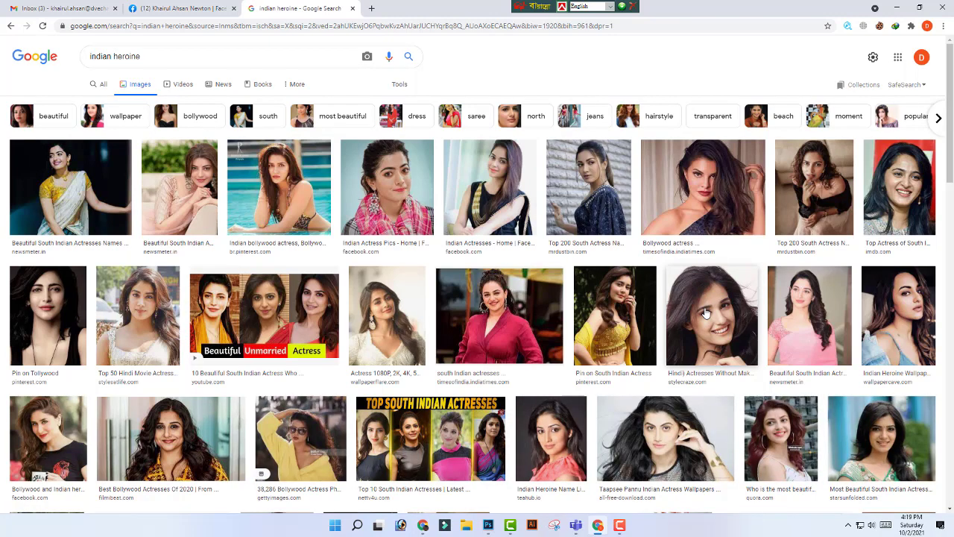
Step: Browse the image results and preview the portrait of the woman in a navy dress against a grey brick wall
scroll(706, 313, down, 5)
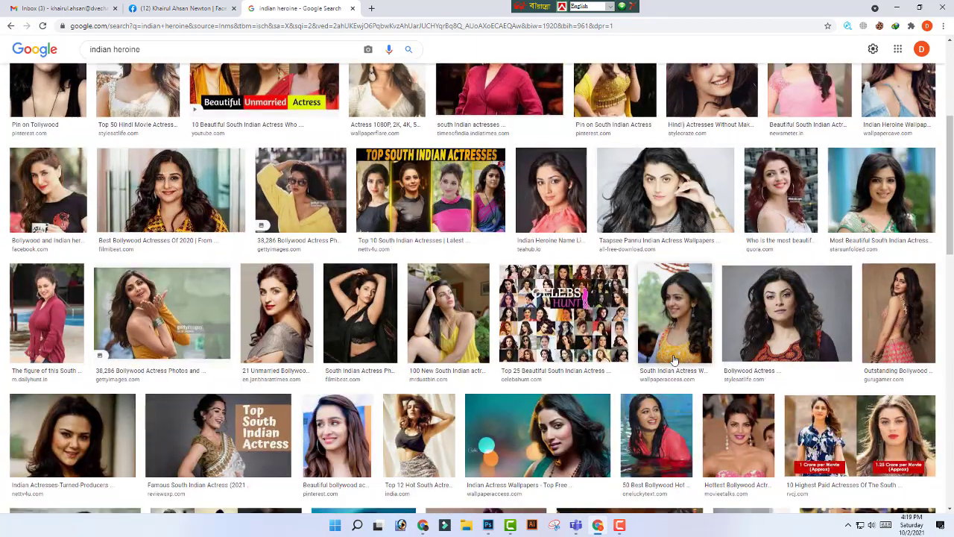
scroll(673, 360, down, 3)
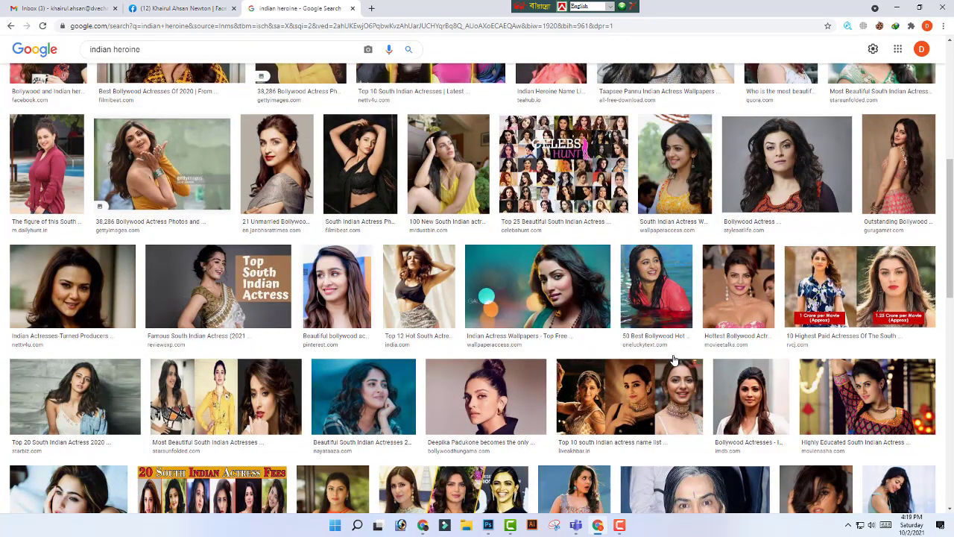
scroll(673, 360, up, 6)
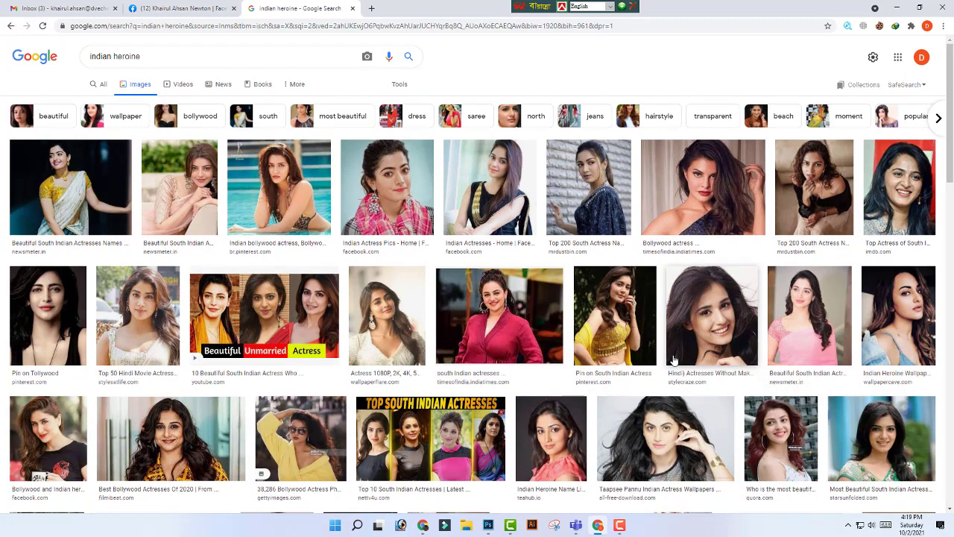
scroll(673, 360, down, 1)
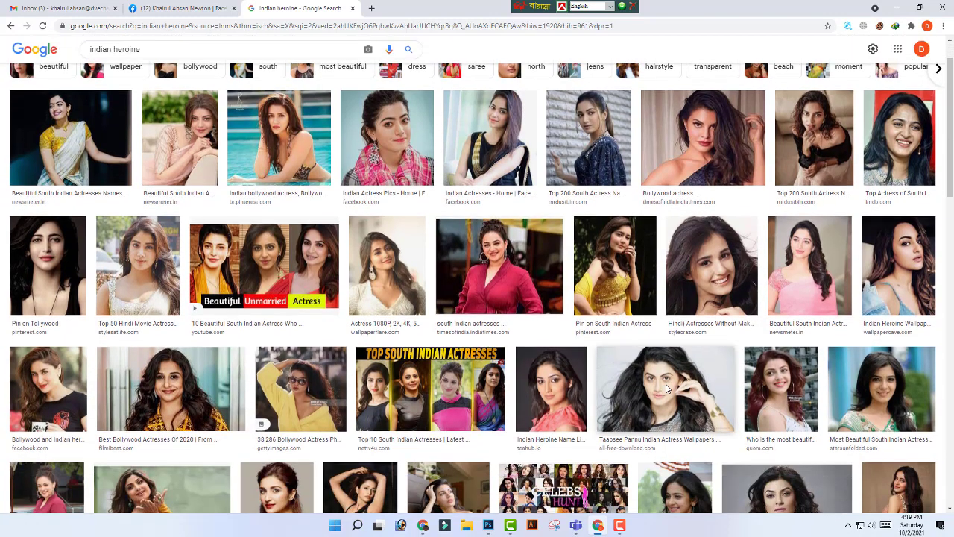
click(602, 142)
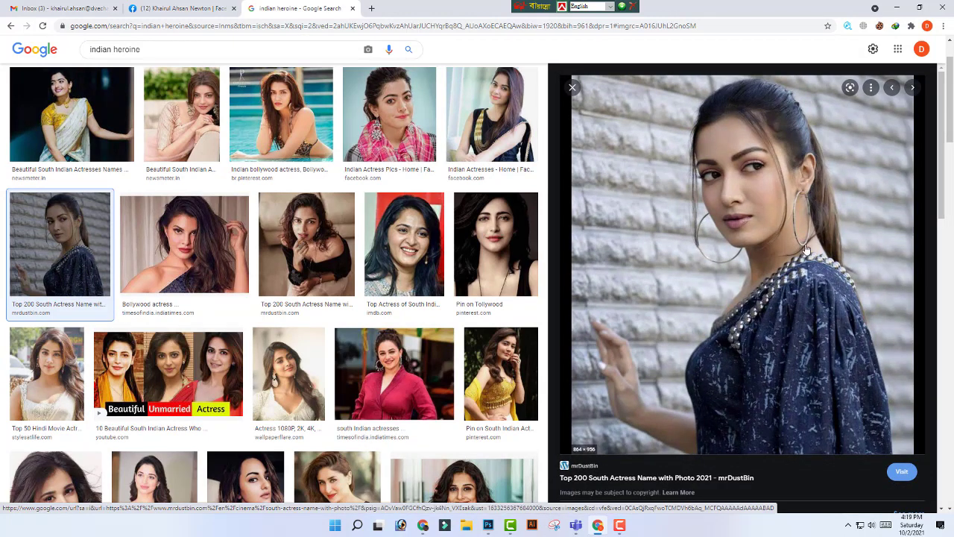
Step: Open the previewed portrait on its own in a new tab and copy the image
right_click(771, 218)
click(820, 323)
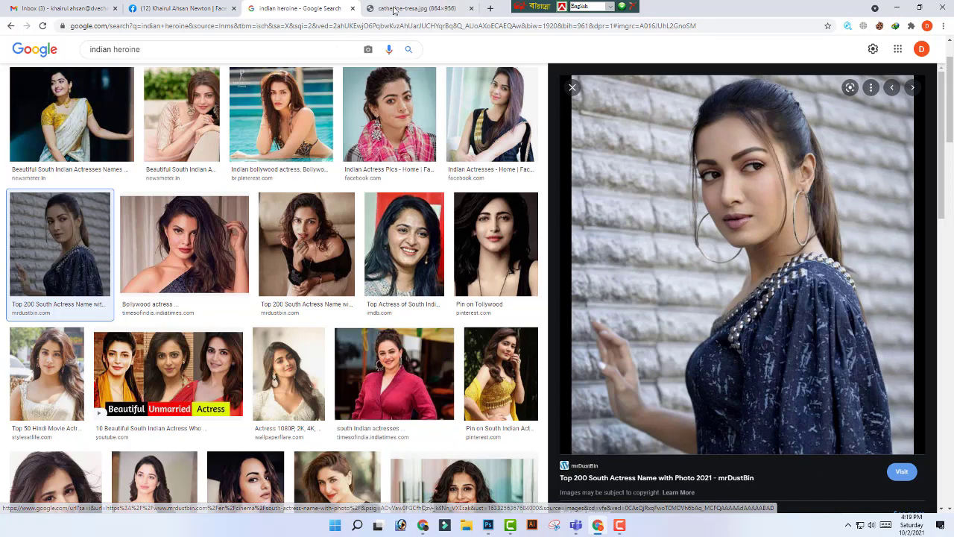
click(413, 8)
right_click(476, 216)
click(512, 245)
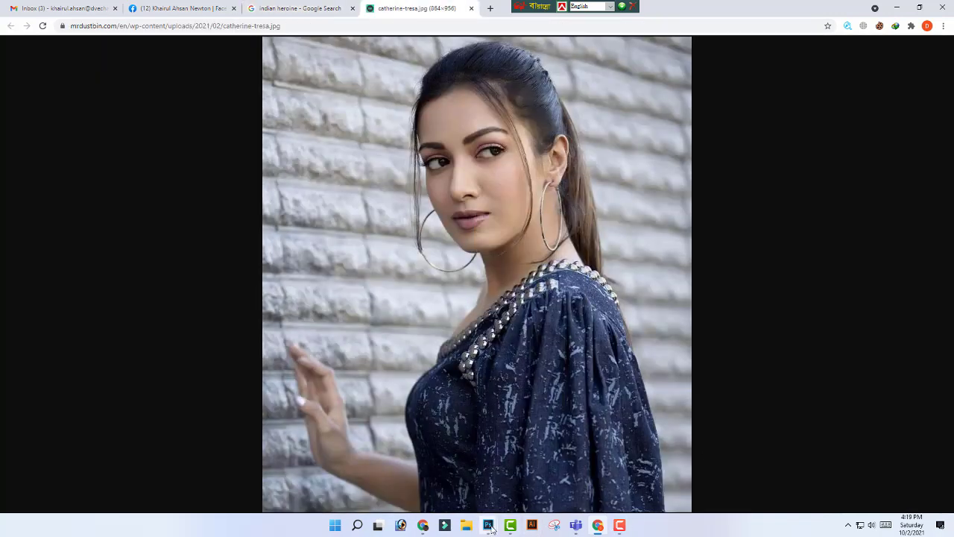
Step: Switch to Photoshop and paste the copied portrait onto the blank canvas of Untitled-3
mouse_move(491, 516)
click(433, 483)
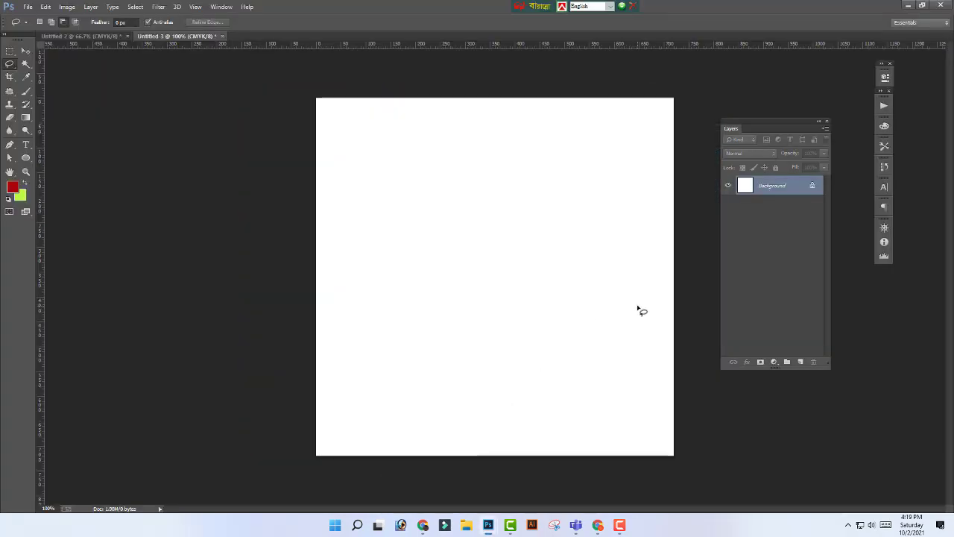
key(ctrl+v)
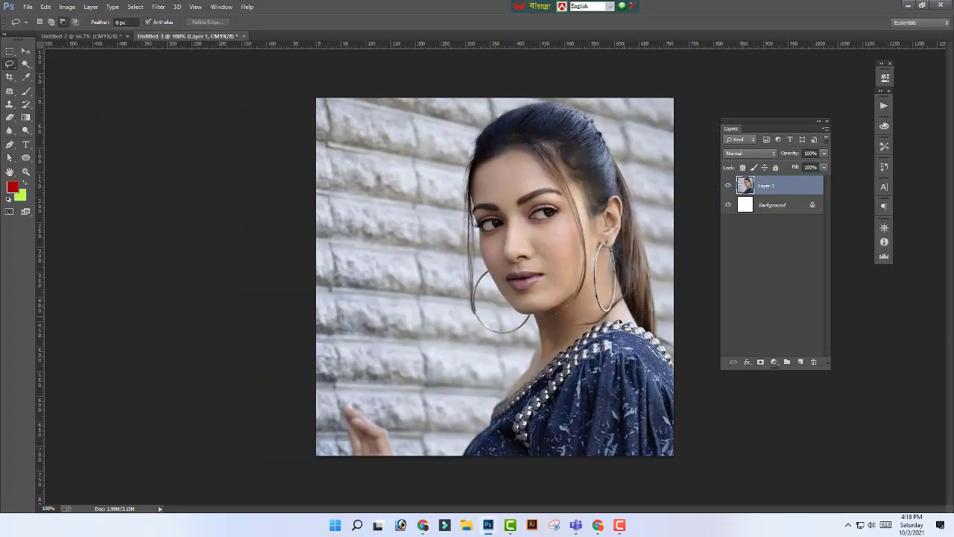
Step: Scale the pasted portrait down to about 83.5% so that it fits the canvas width, and apply the transform
click(26, 51)
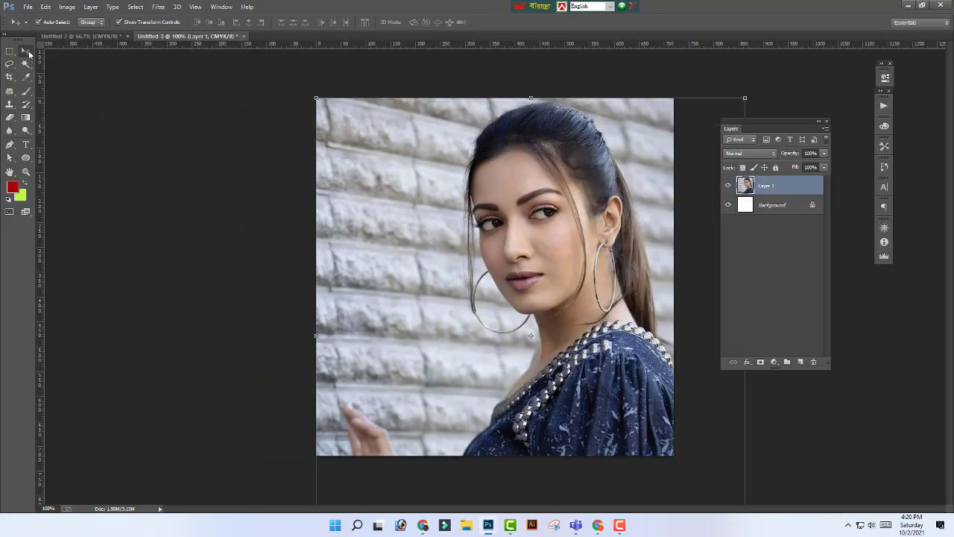
key(ctrl+minus)
key(ctrl+minus)
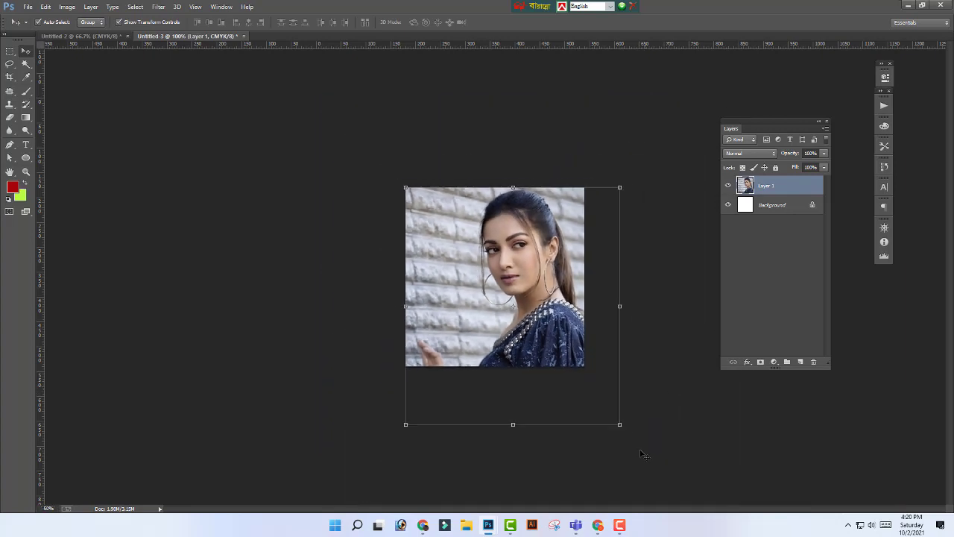
key(ctrl+plus)
drag(661, 473, 626, 419)
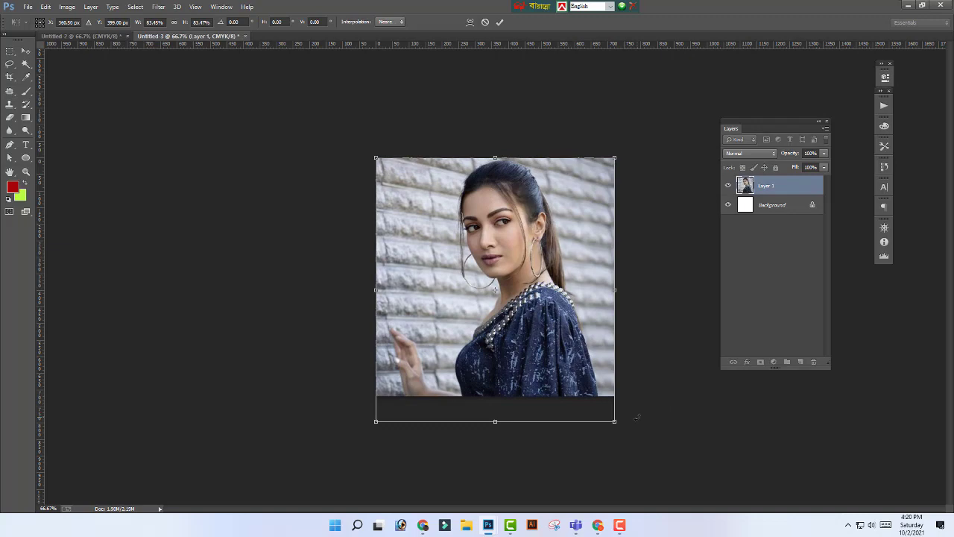
key(Return)
click(649, 417)
Step: Examine the scaled portrait up close around the face, shoulder and hand, and as a whole
key(ctrl+plus)
key(ctrl+plus)
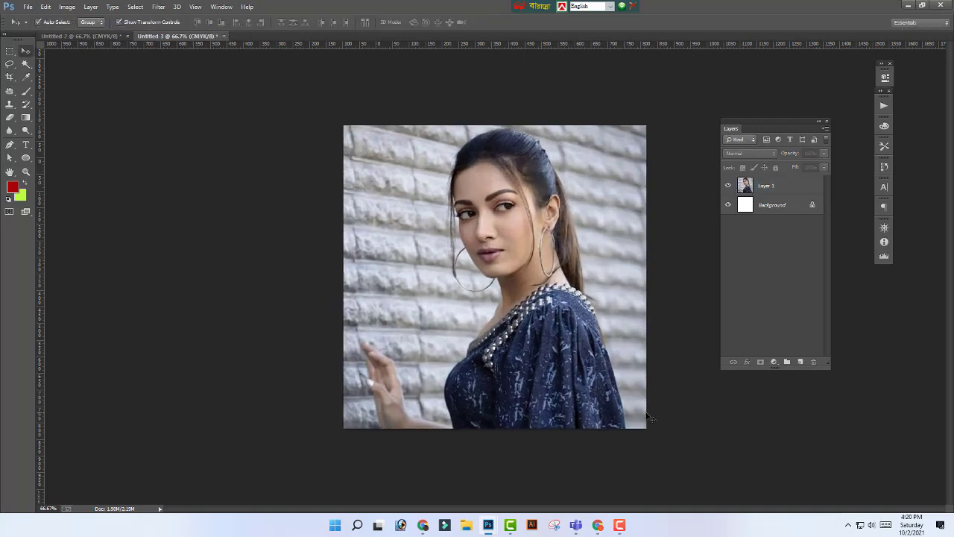
key(ctrl+minus)
key(ctrl+minus)
key(ctrl+plus)
key(ctrl+plus)
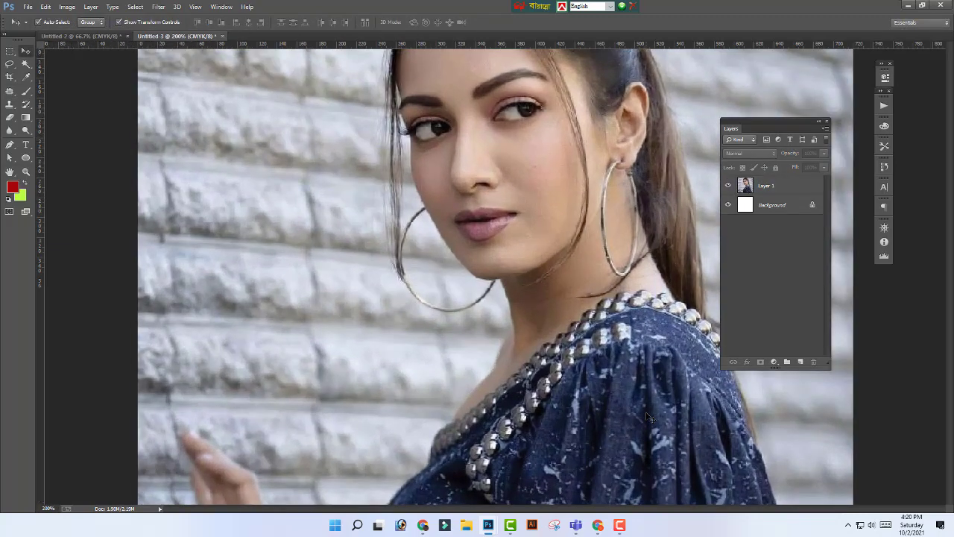
drag(578, 328, 479, 307)
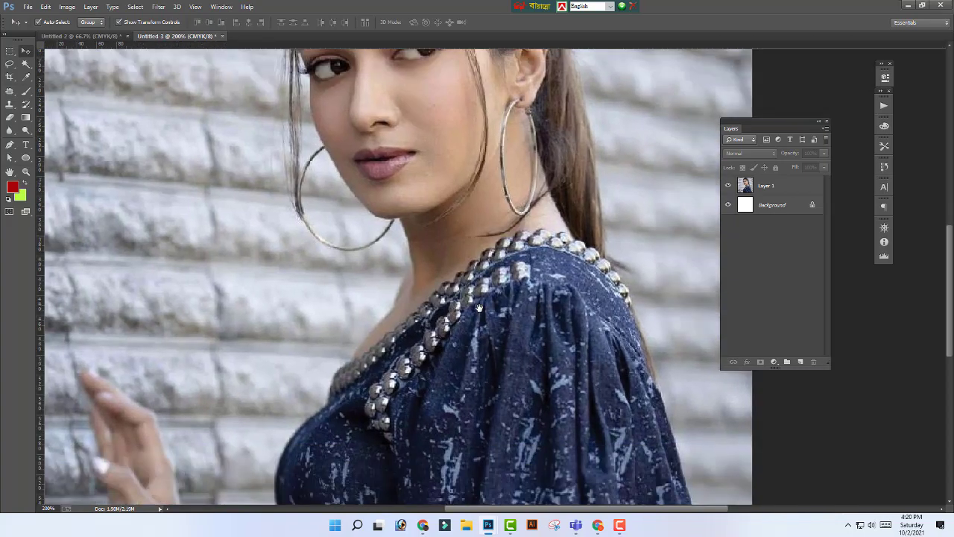
key(ctrl+minus)
key(ctrl+minus)
key(ctrl+plus)
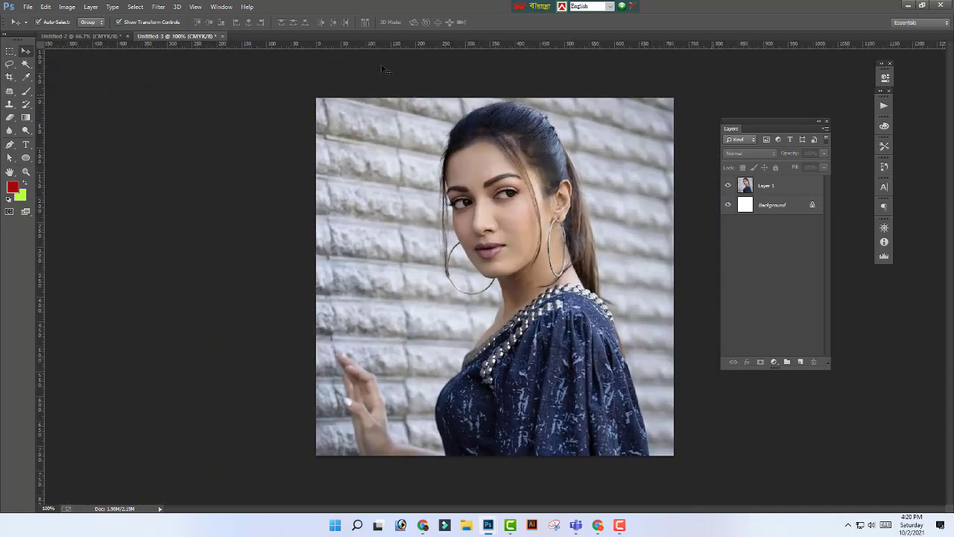
Step: Lasso the brick-wall background around the woman, tracing loosely along her hand, face, hair and dress
click(8, 63)
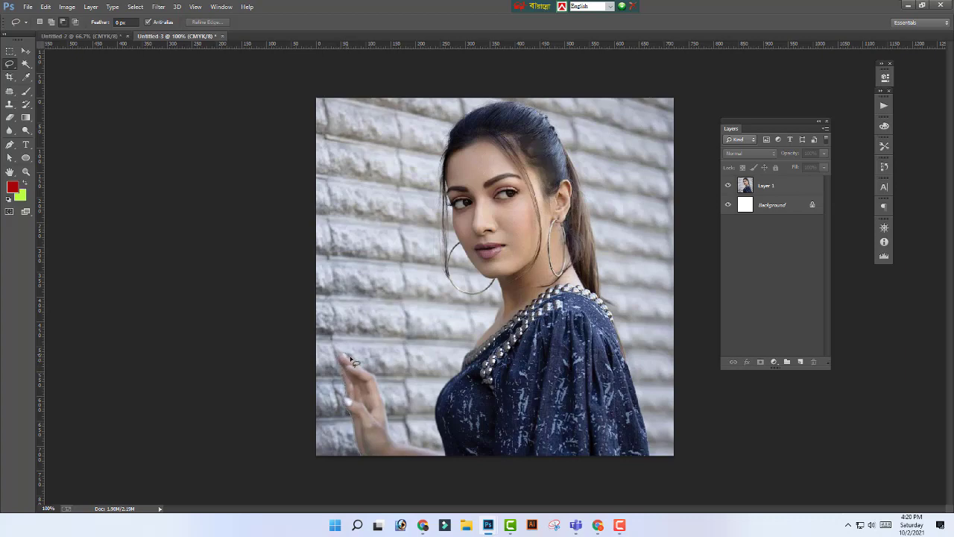
mouse_move(378, 384)
mouse_down()
mouse_move(395, 438)
mouse_move(438, 450)
mouse_move(436, 394)
mouse_up()
key(ctrl+d)
key(ctrl+plus)
key(ctrl+minus)
mouse_move(341, 357)
mouse_down()
mouse_move(377, 380)
mouse_move(392, 436)
mouse_move(430, 450)
mouse_move(444, 386)
mouse_move(491, 312)
mouse_move(478, 272)
mouse_up()
mouse_move(454, 237)
mouse_down()
mouse_move(445, 153)
mouse_move(458, 119)
mouse_up()
mouse_move(535, 106)
mouse_down()
mouse_move(574, 156)
mouse_move(659, 453)
mouse_move(696, 413)
mouse_move(704, 116)
mouse_move(460, 70)
mouse_move(176, 442)
mouse_move(336, 522)
mouse_move(370, 500)
mouse_up()
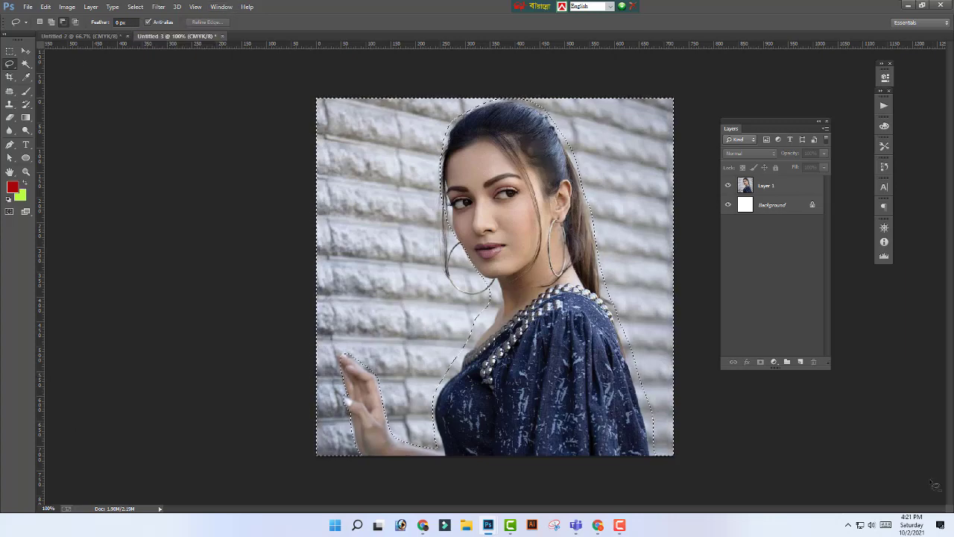
Step: Add an empty layer above the photo and try deleting the selected background from the photo's layer
click(800, 362)
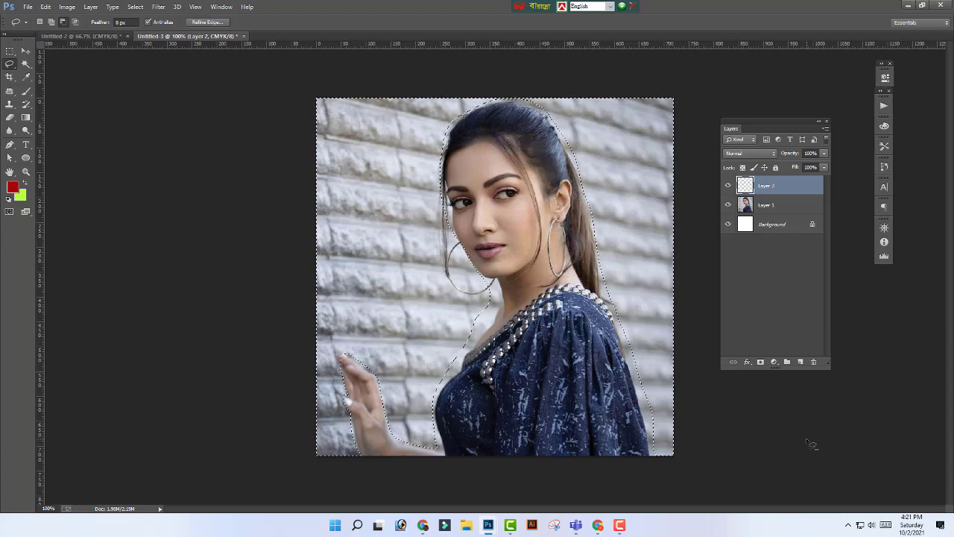
click(780, 209)
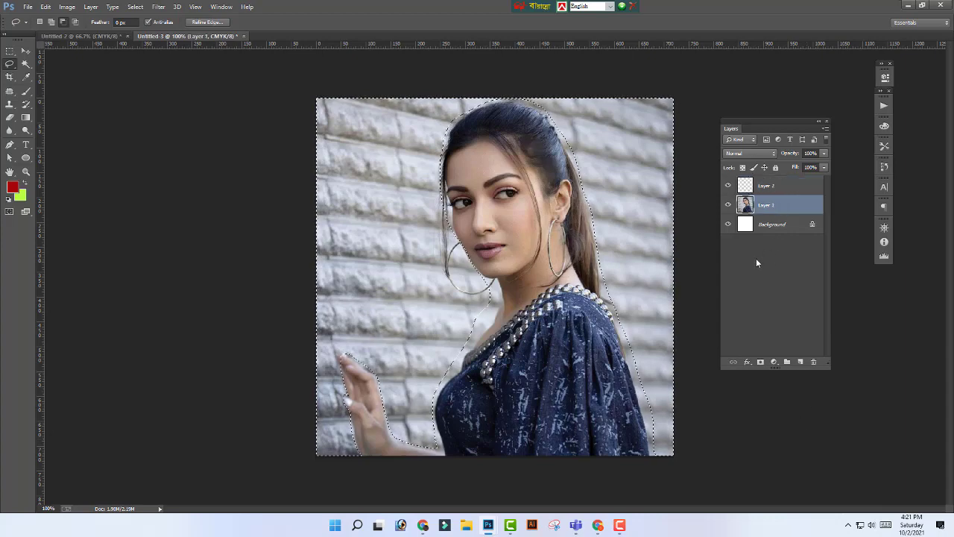
key(Delete)
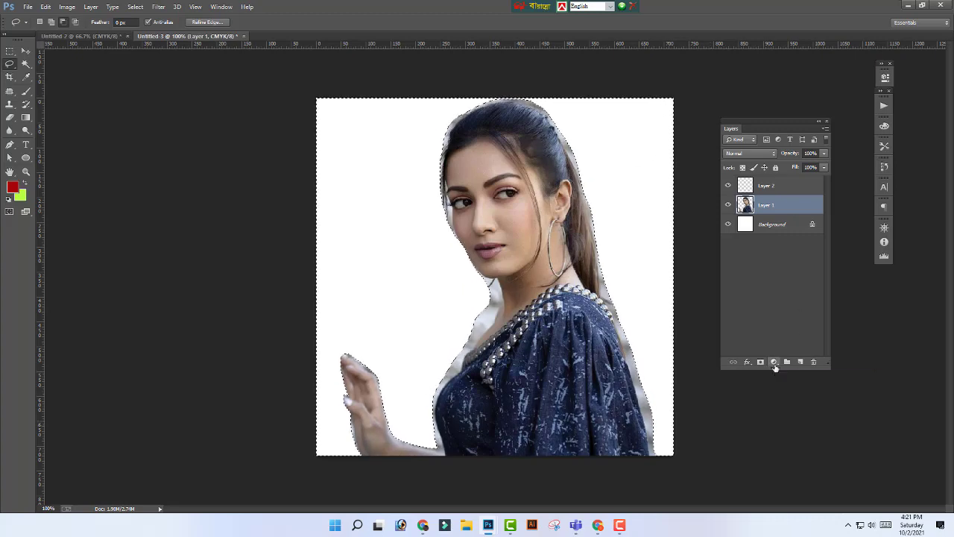
key(ctrl+z)
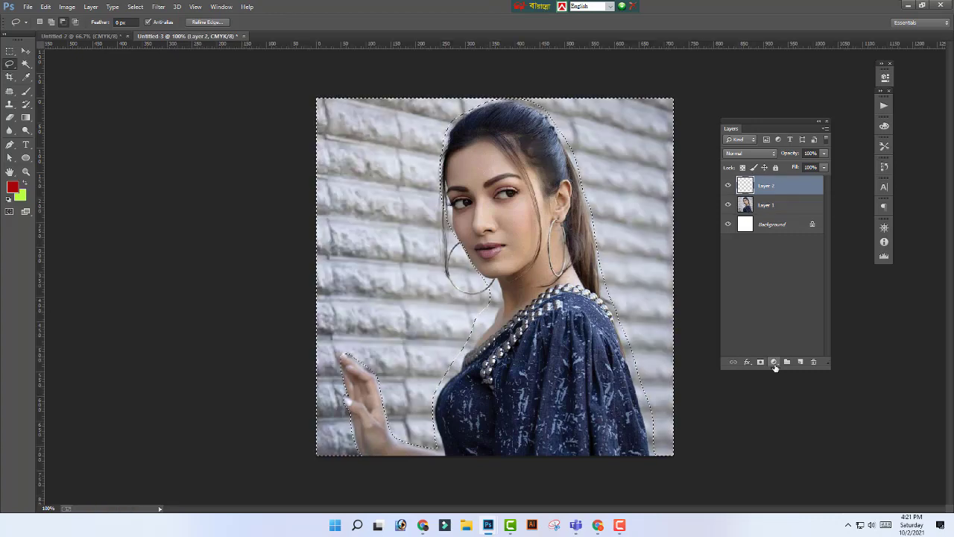
Step: Set the Lasso tool's feather to 30 px and clear the current background selection
click(120, 23)
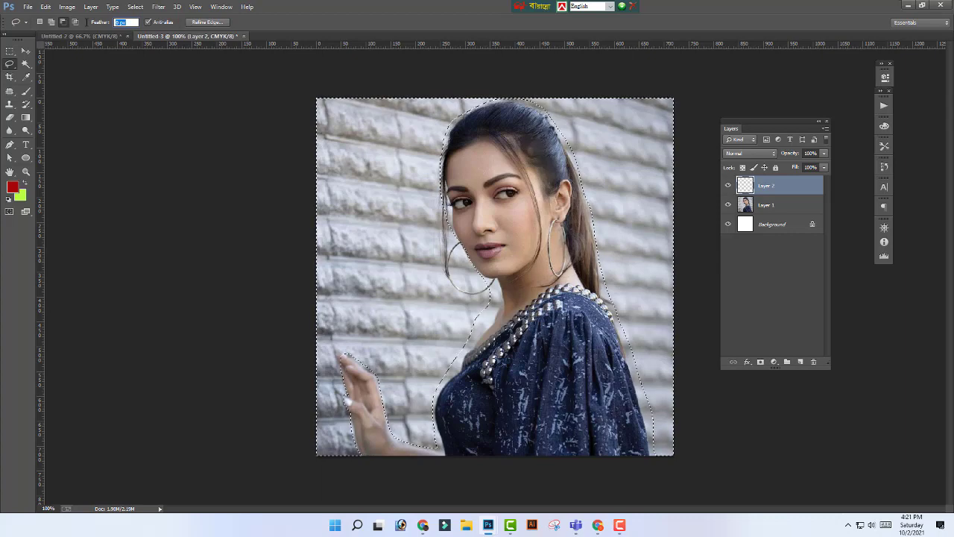
text(30)
key(Return)
key(ctrl+d)
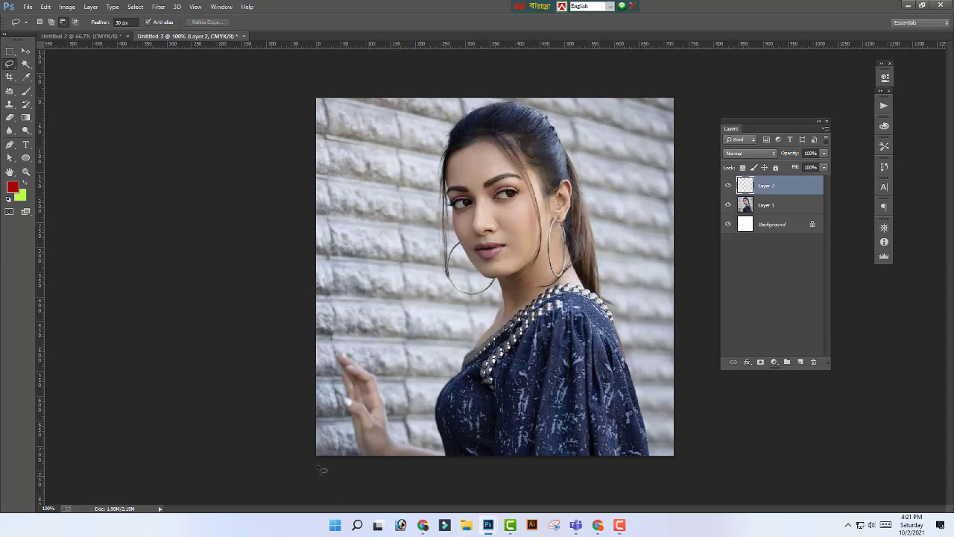
Step: Lasso the brick-wall background around the woman with the 30 px feather and delete it from the photo's layer
mouse_move(361, 457)
mouse_down()
mouse_move(347, 354)
mouse_move(378, 383)
mouse_move(402, 444)
mouse_move(440, 450)
mouse_move(448, 378)
mouse_move(502, 302)
mouse_move(496, 285)
mouse_move(472, 297)
mouse_move(448, 287)
mouse_move(445, 251)
mouse_move(457, 235)
mouse_move(441, 184)
mouse_move(471, 113)
mouse_move(495, 105)
mouse_move(540, 106)
mouse_move(551, 117)
mouse_move(584, 190)
mouse_move(605, 301)
mouse_move(658, 454)
mouse_move(691, 440)
mouse_move(708, 224)
mouse_move(691, 83)
mouse_move(302, 83)
mouse_move(254, 422)
mouse_move(351, 491)
mouse_move(365, 482)
mouse_move(387, 494)
mouse_up()
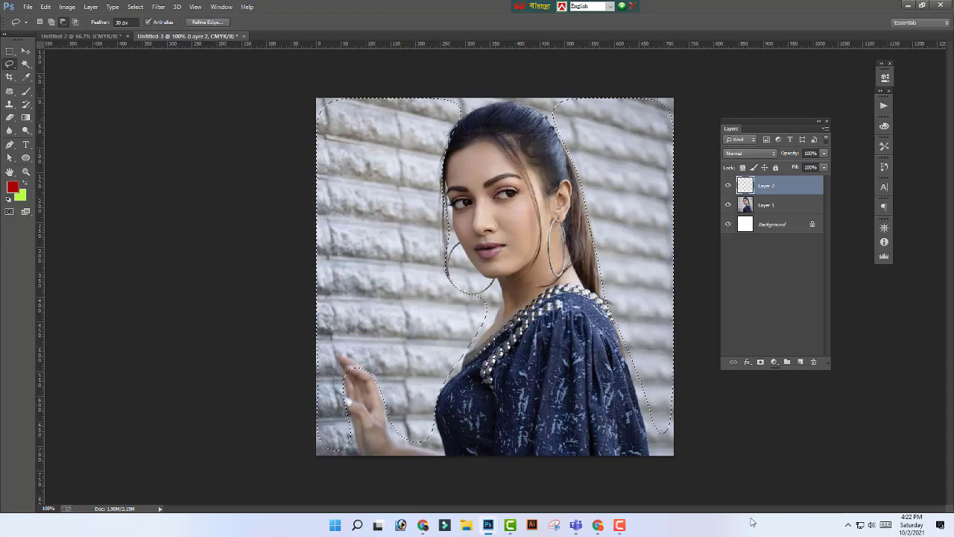
click(773, 206)
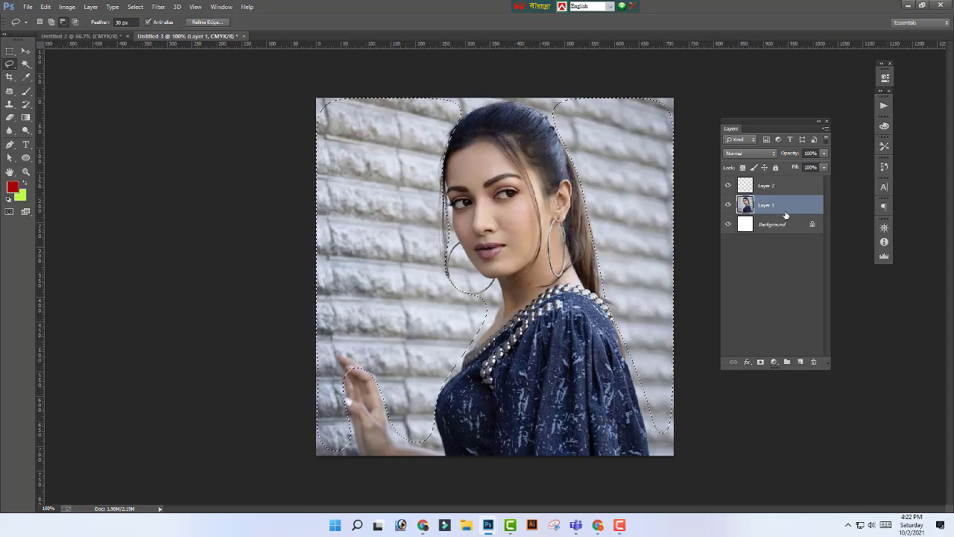
key(Delete)
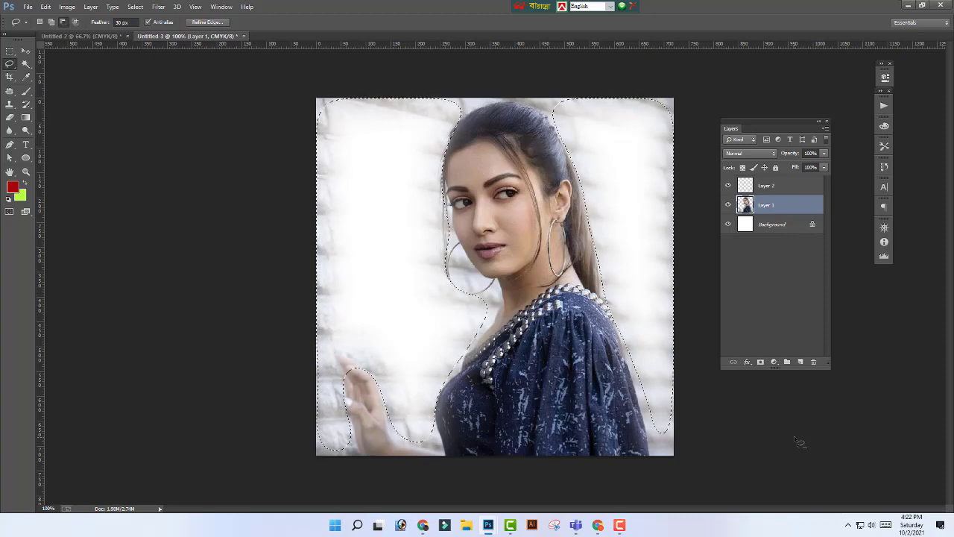
Step: Fill the feathered background selection with the red foreground colour and replace it with the lime-green background colour
key(alt+BackSpace)
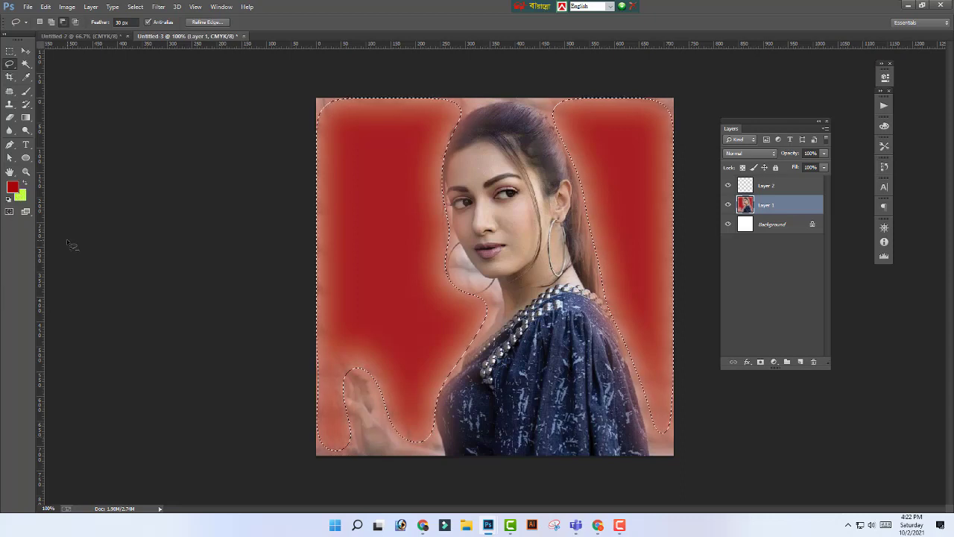
key(ctrl+BackSpace)
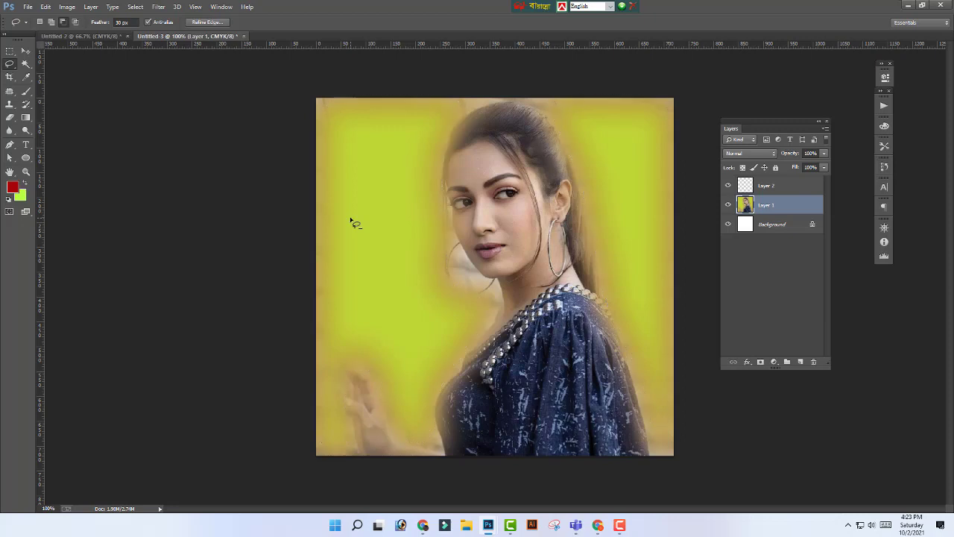
Step: Undo the colour fills, the background deletion and the lasso selections around the woman
key(ctrl+alt+z)
key(ctrl+alt+z)
key(ctrl+alt+z)
key(ctrl+alt+z)
key(ctrl+alt+z)
key(ctrl+alt+z)
key(ctrl+alt+z)
key(ctrl+alt+z)
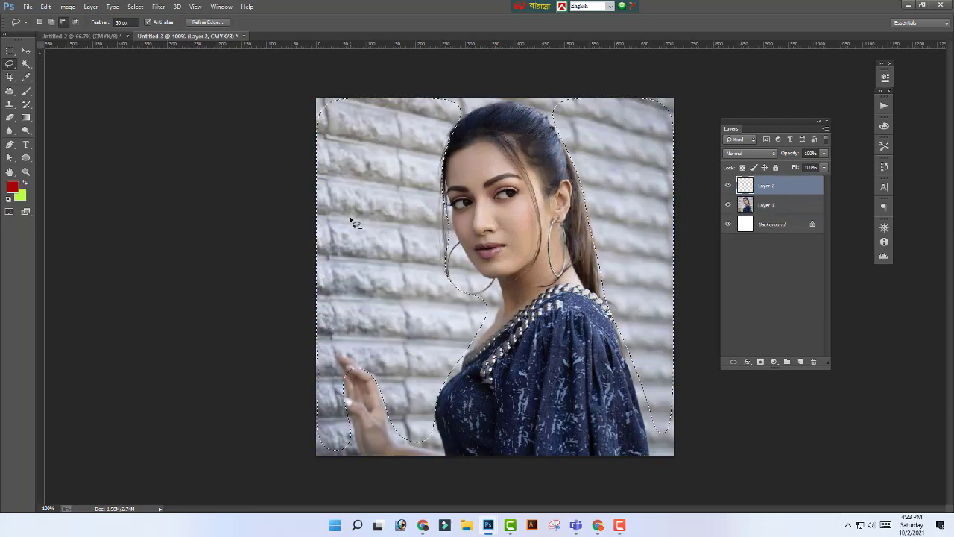
key(ctrl+alt+z)
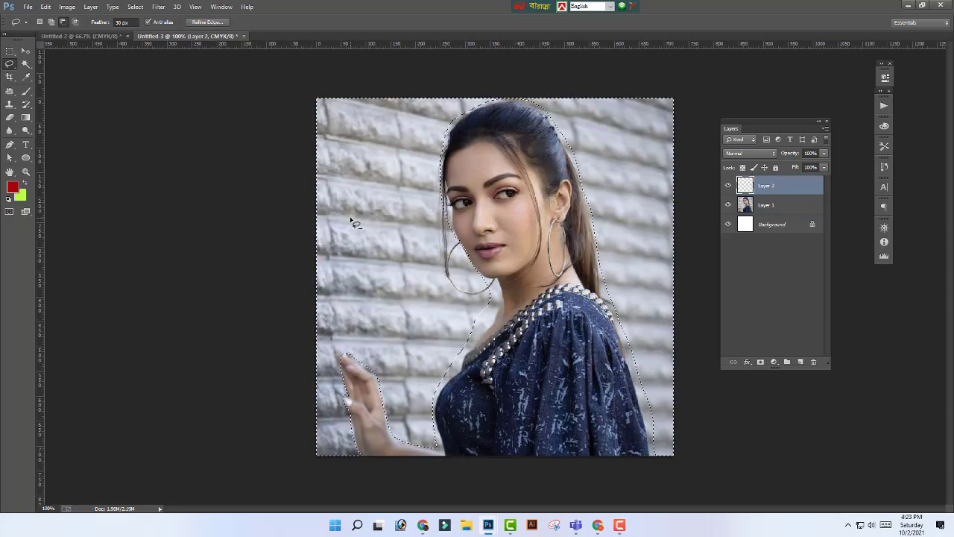
key(ctrl+alt+z)
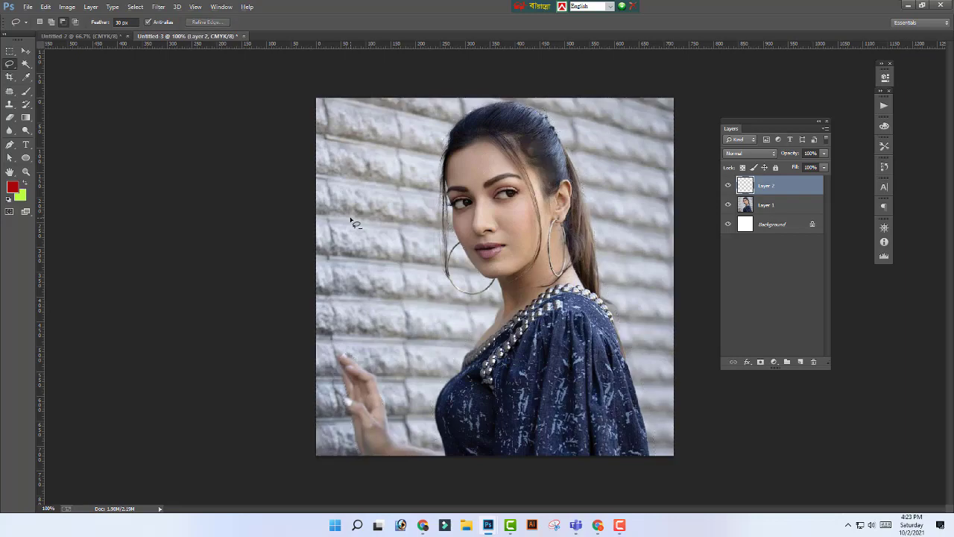
key(ctrl+o)
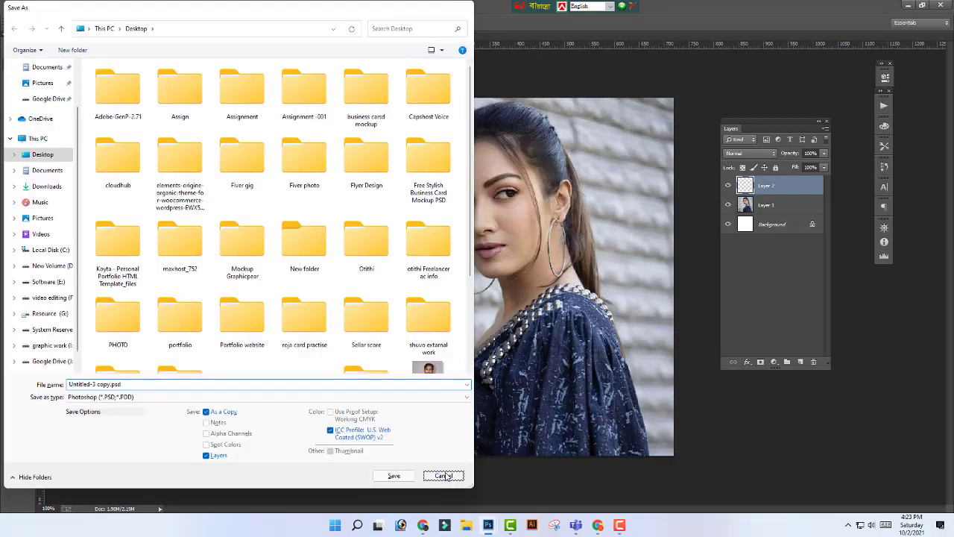
click(445, 475)
key(ctrl+plus)
key(ctrl+plus)
key(ctrl+minus)
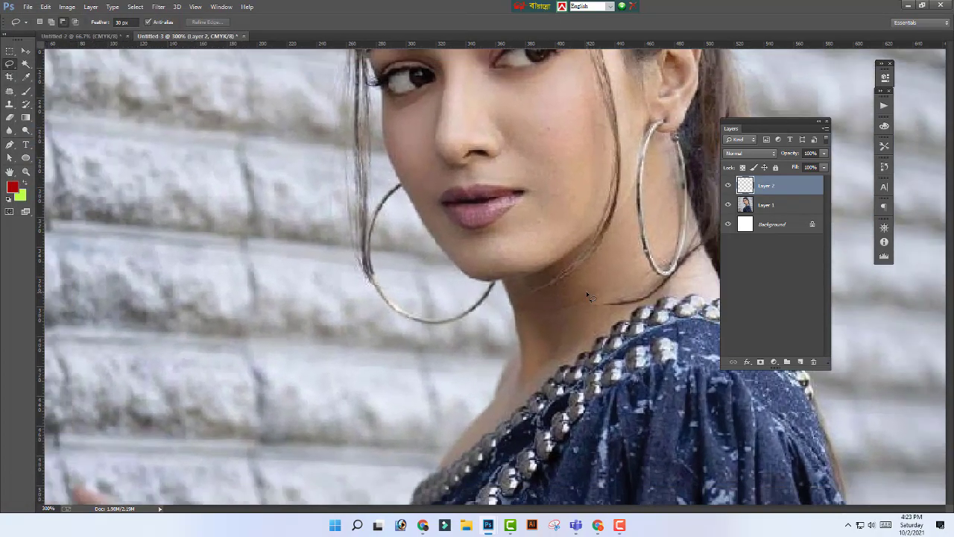
key(ctrl+minus)
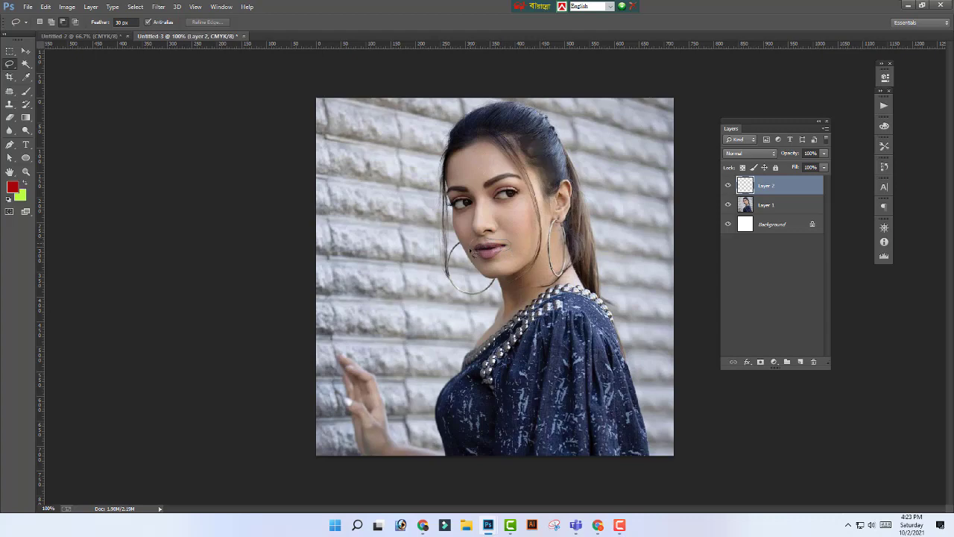
Step: Try lassoing around the woman's lips with the 30 px feather and again with the feather set to 2 px
drag(484, 261, 508, 249)
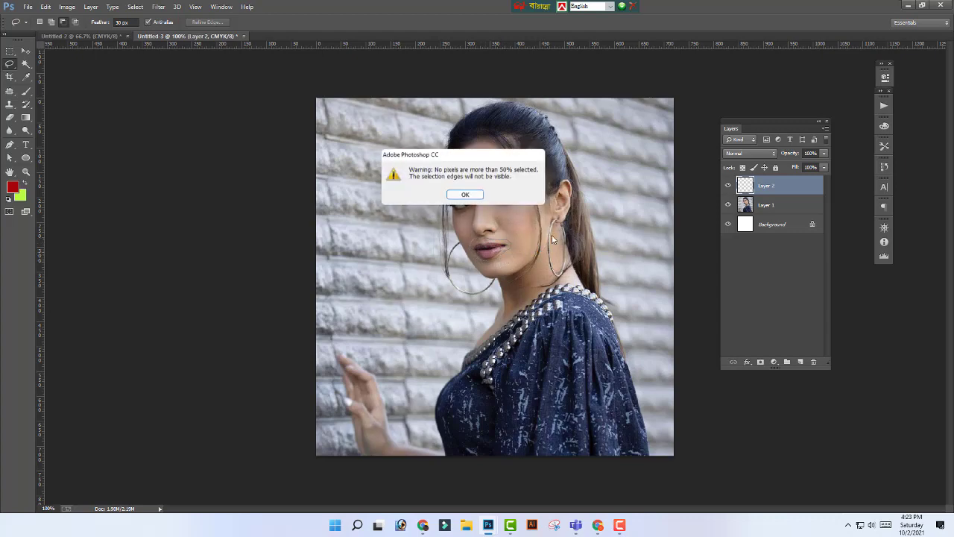
click(481, 196)
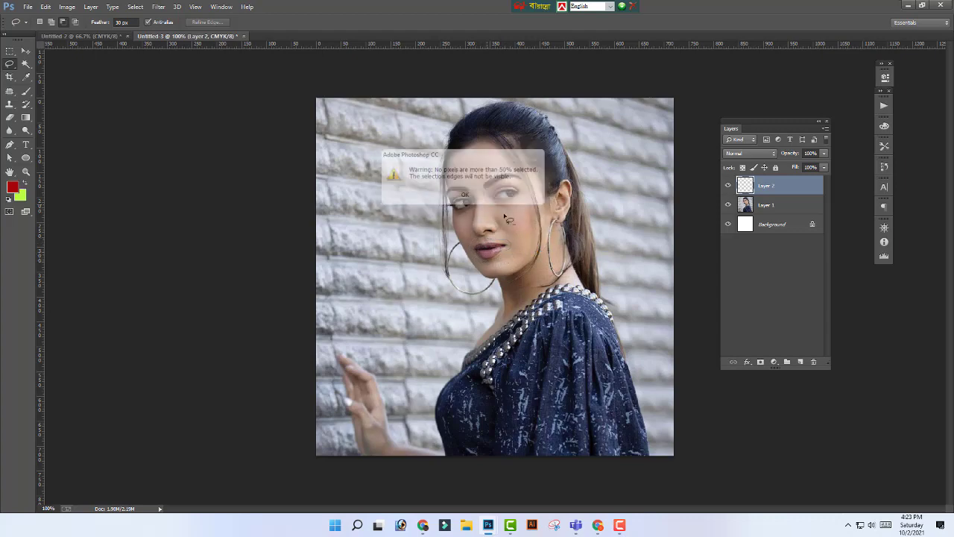
click(125, 21)
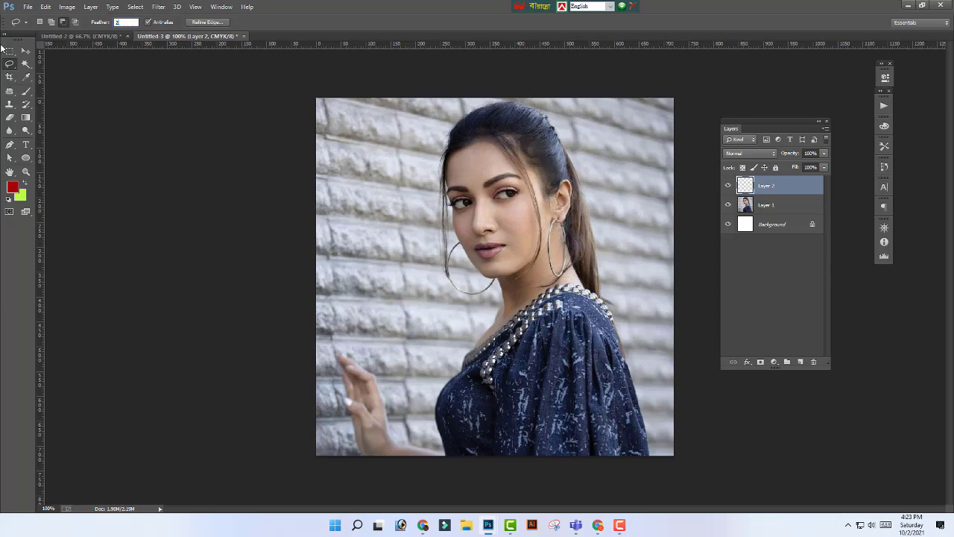
key(Return)
mouse_move(475, 255)
mouse_down()
mouse_move(490, 259)
mouse_move(508, 244)
mouse_up()
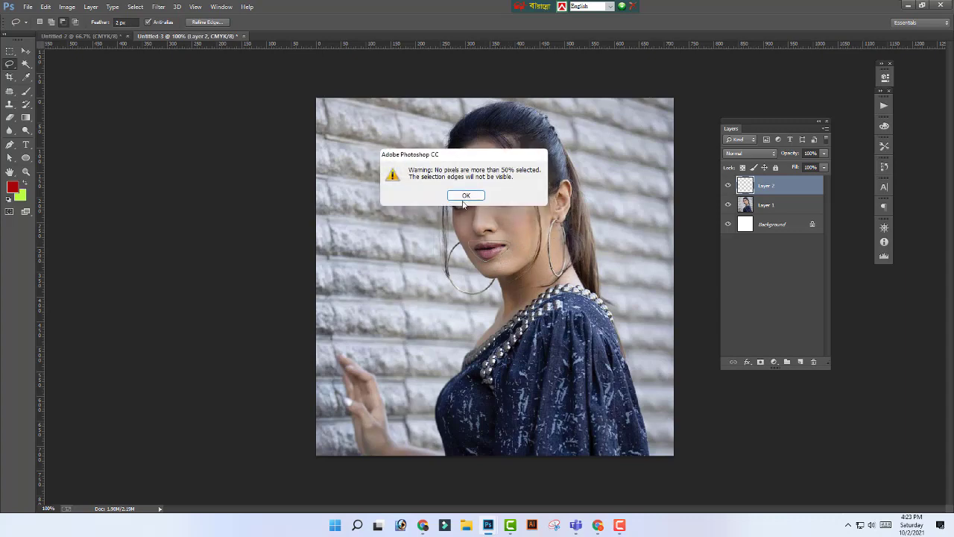
click(465, 195)
Step: Set the Lasso feather to 0 px and try lassoing around the lips on the photo's layer
click(126, 21)
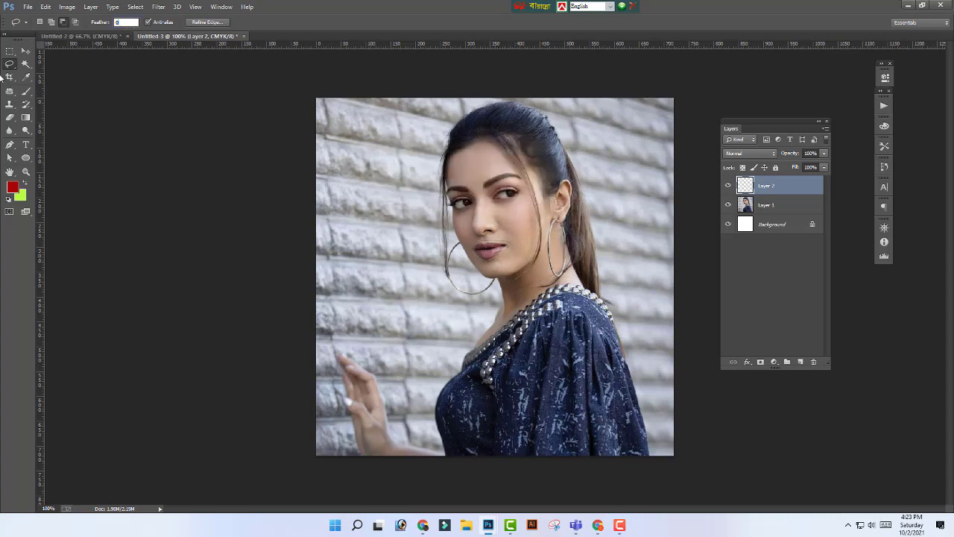
text(0)
click(772, 205)
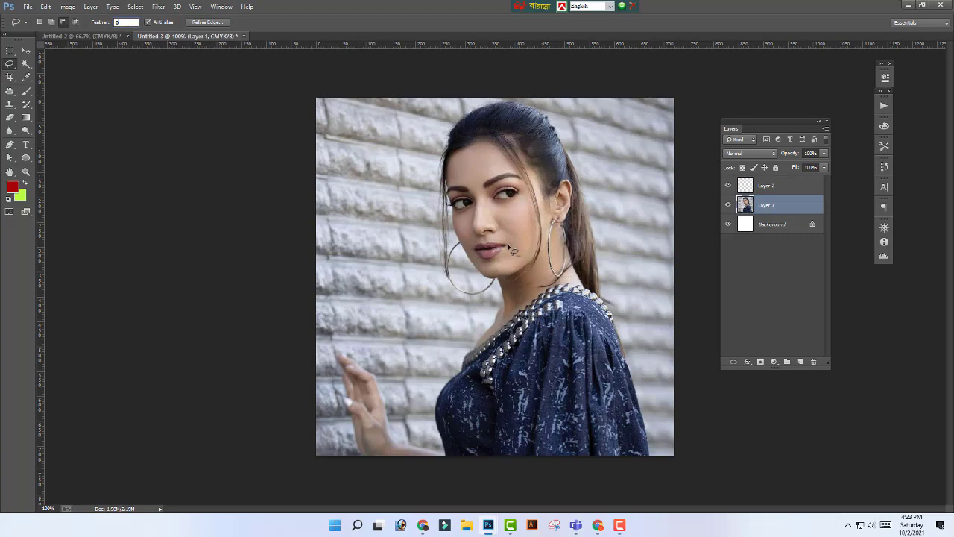
key(Return)
mouse_move(476, 260)
mouse_down()
mouse_move(493, 264)
mouse_move(511, 256)
mouse_move(509, 244)
mouse_up()
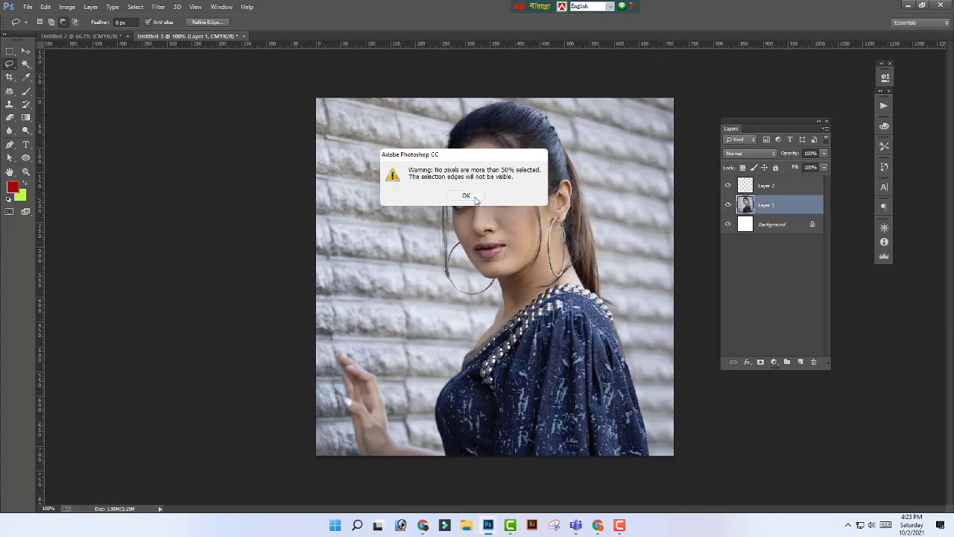
click(466, 196)
Step: Try lassoing a wider loop around the mouth and chin on the photo's layer
key(ctrl+plus)
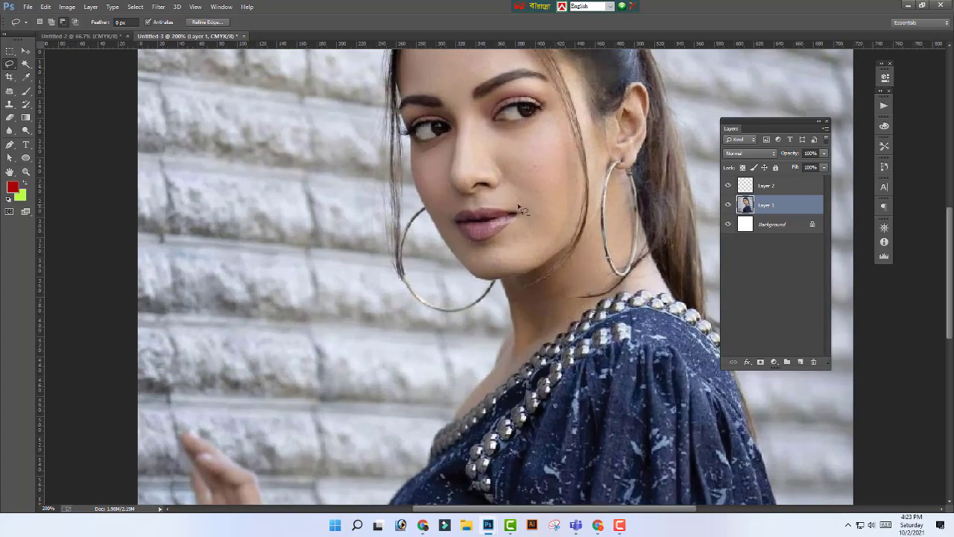
mouse_move(485, 255)
mouse_down()
mouse_move(539, 219)
mouse_move(521, 202)
mouse_move(443, 211)
mouse_up()
drag(492, 262, 527, 248)
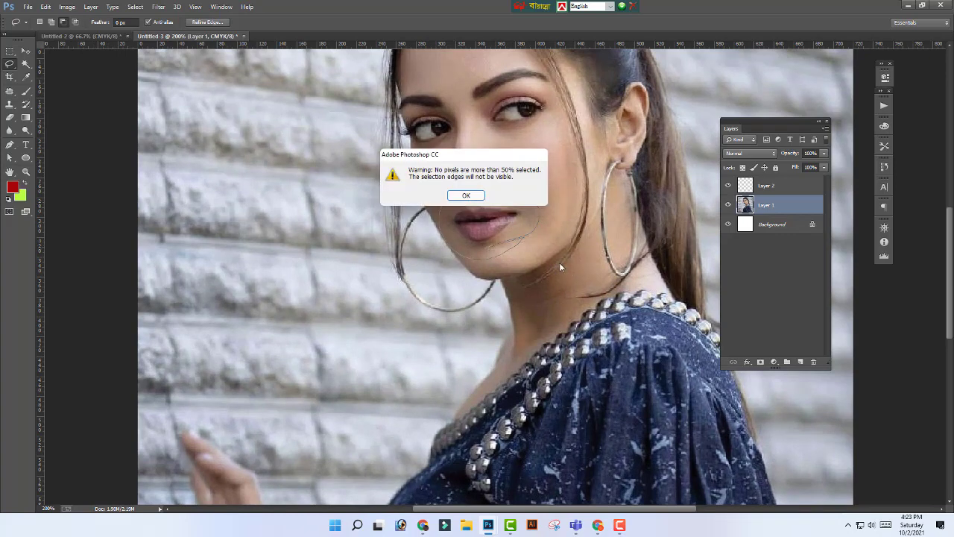
click(466, 195)
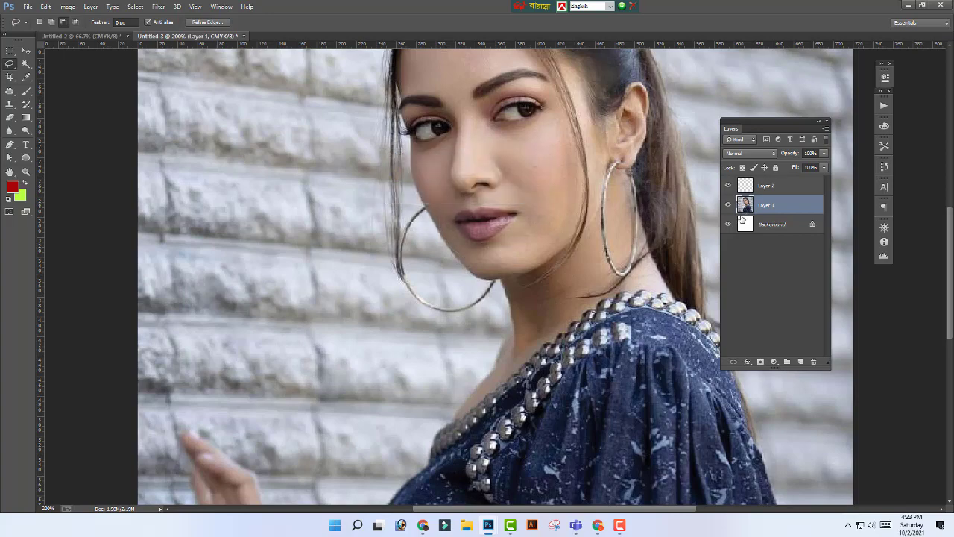
Step: Make the empty Layer 2 active and try lassoing around the lips again
click(748, 190)
key(ctrl+minus)
key(ctrl+minus)
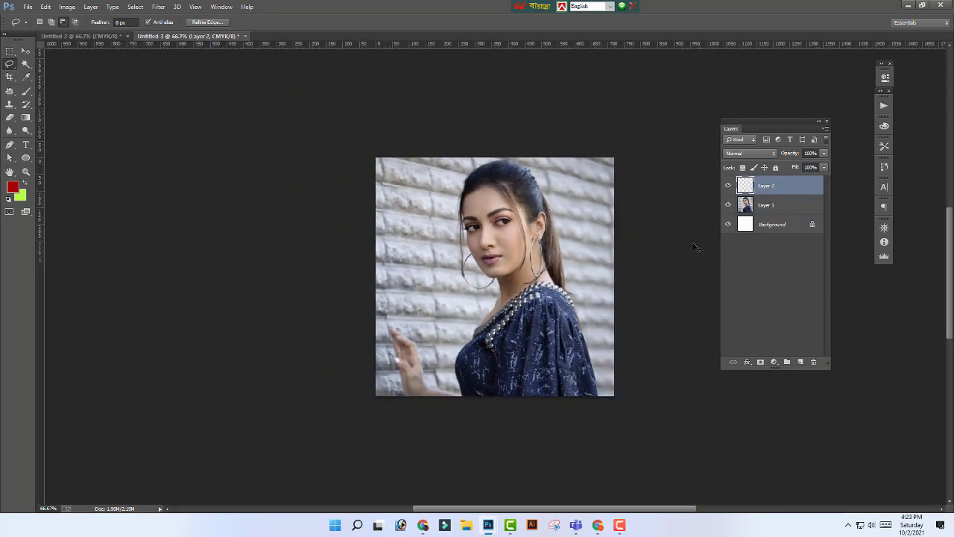
key(ctrl+minus)
key(ctrl+plus)
key(ctrl+minus)
key(ctrl+minus)
key(ctrl+minus)
key(ctrl+plus)
key(ctrl+plus)
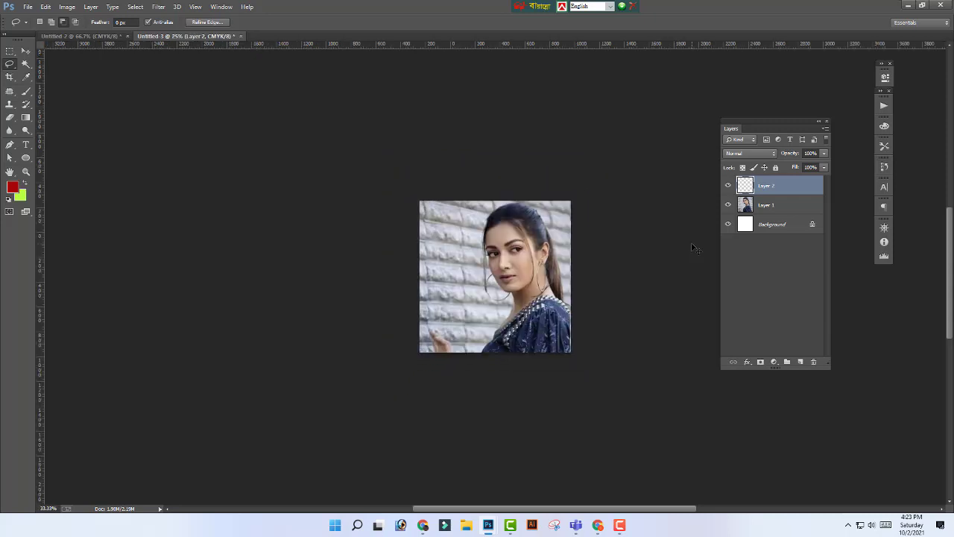
key(ctrl+plus)
key(ctrl+plus)
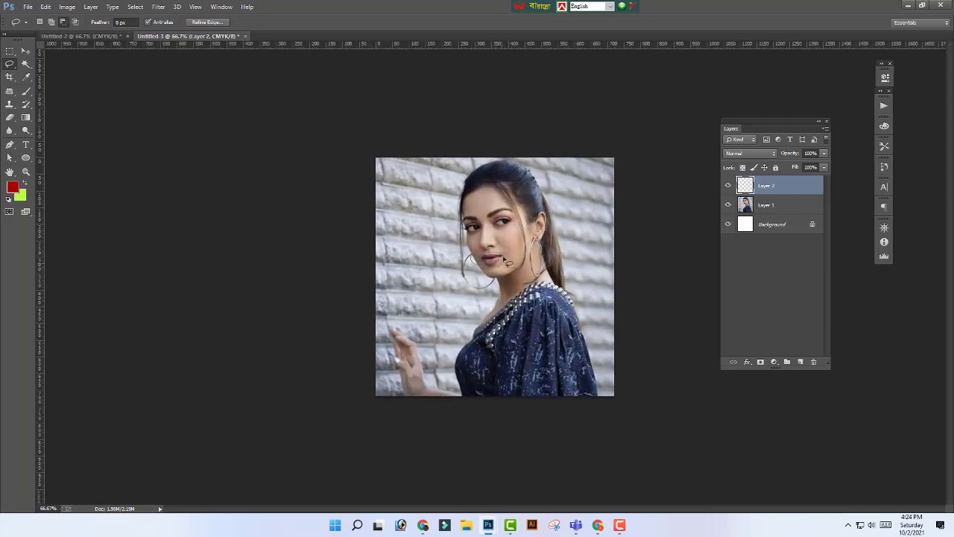
drag(503, 257, 506, 249)
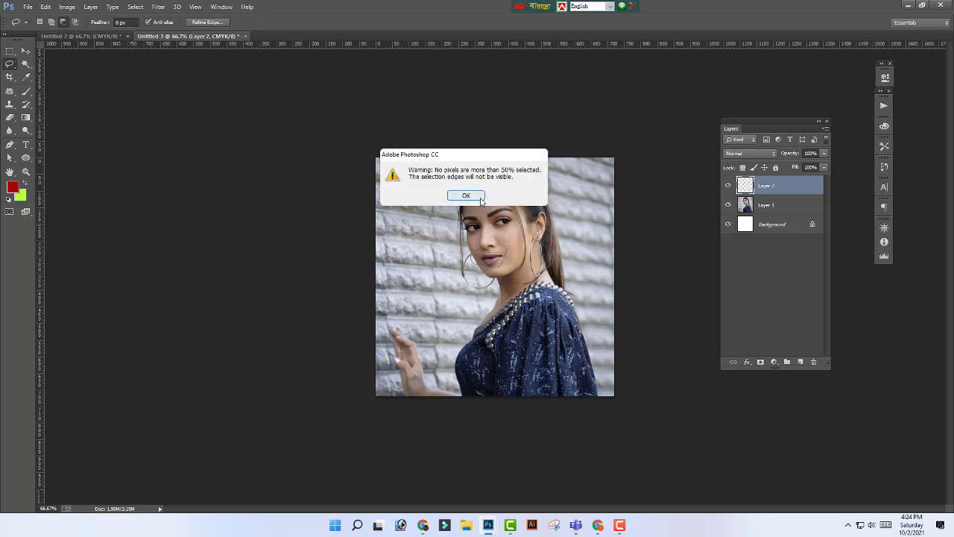
click(481, 198)
Step: Pick the photo's layer with the Move tool, delete the feathered area around the mouth and clear the selection
click(26, 51)
click(646, 228)
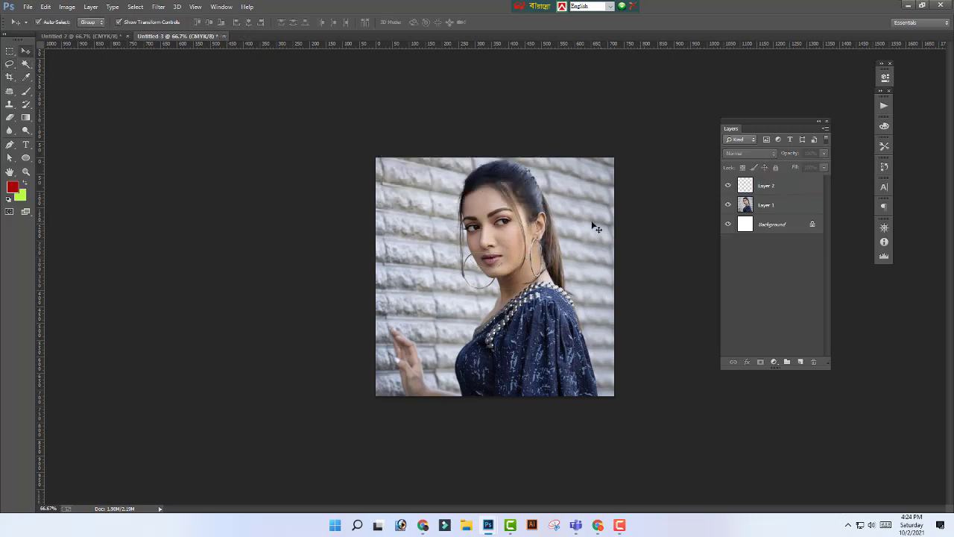
click(584, 242)
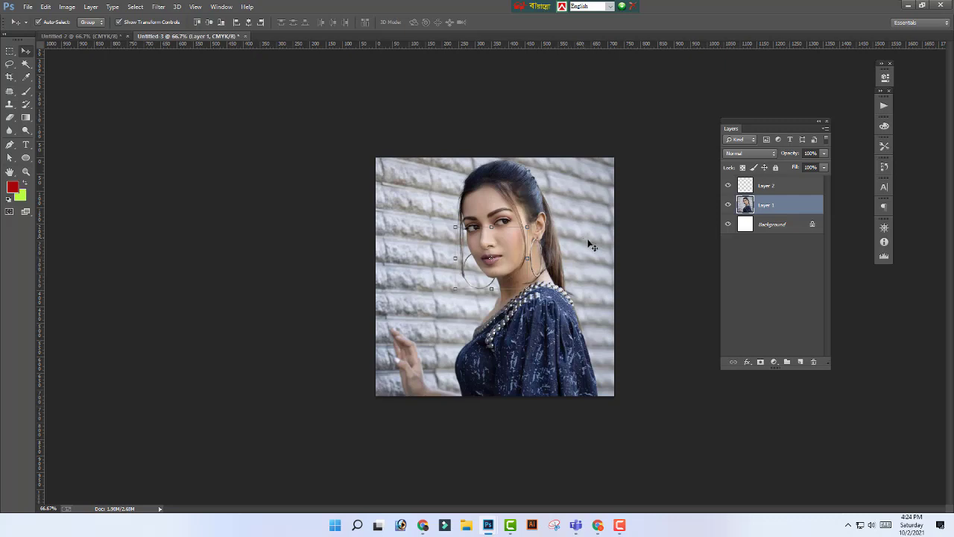
key(Delete)
key(Delete)
key(Delete)
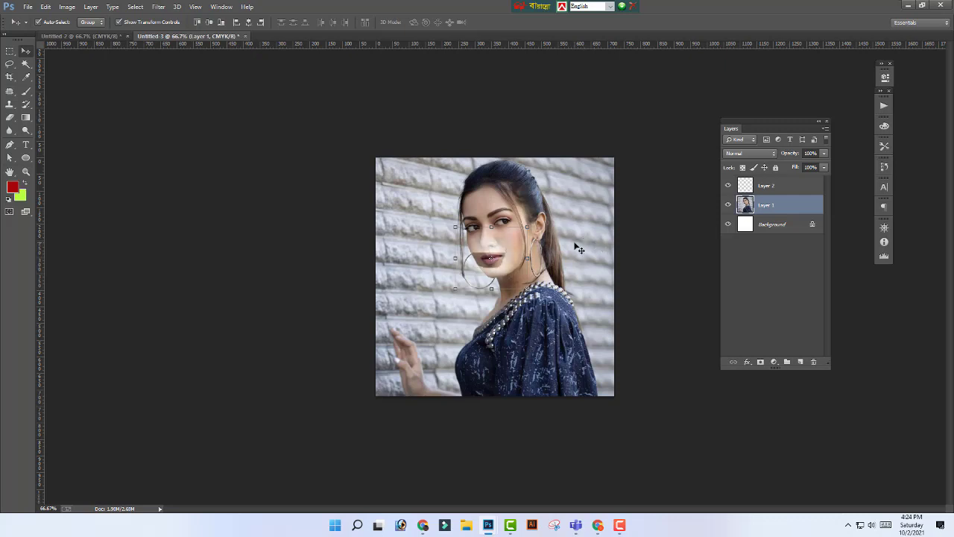
key(ctrl+d)
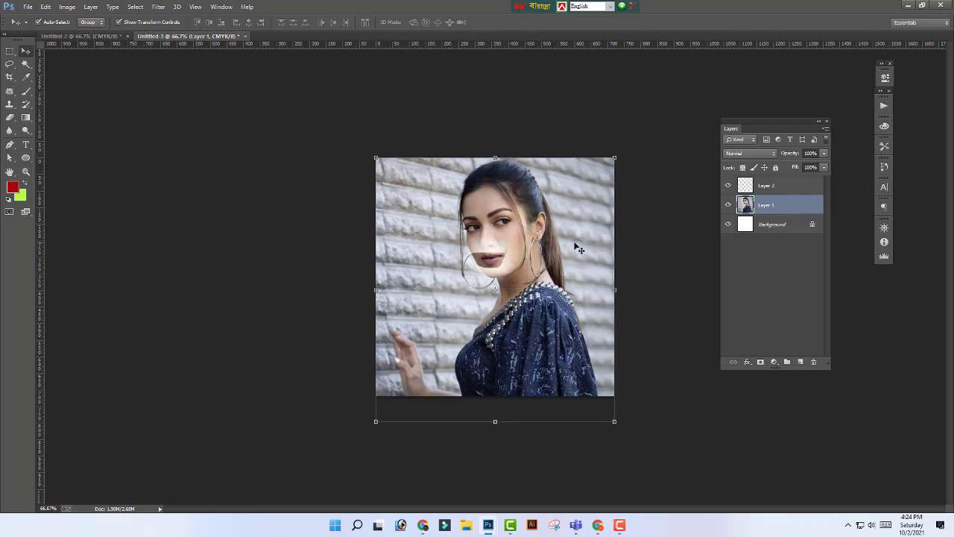
Step: Delete the empty Layer 2 above the photo
click(740, 186)
click(813, 361)
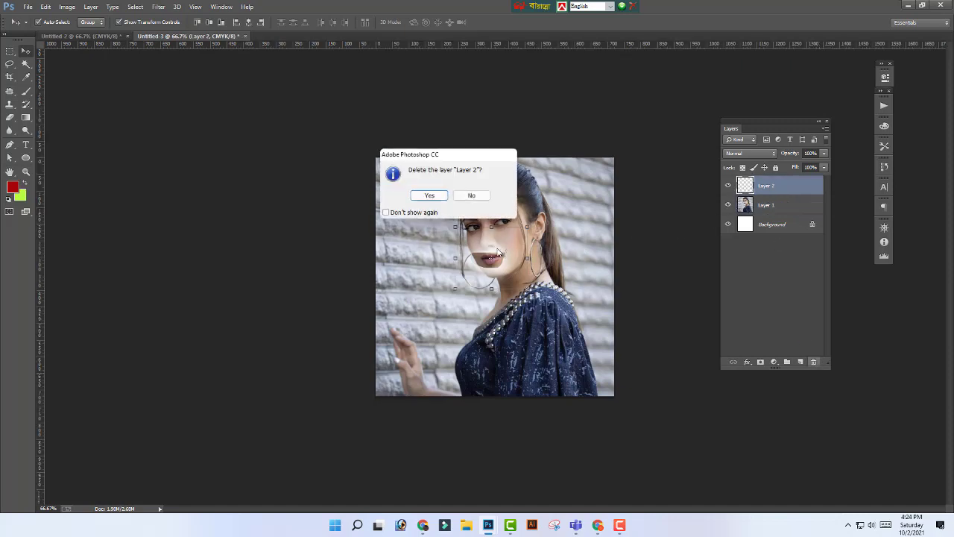
click(430, 195)
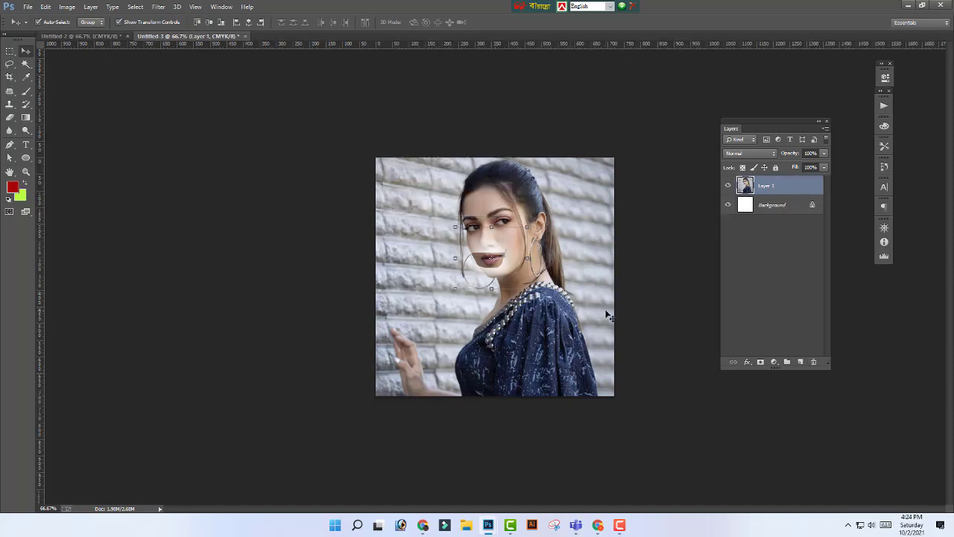
Step: Undo the deletion of Layer 2 and try moving the content of the photo's layer
key(ctrl+z)
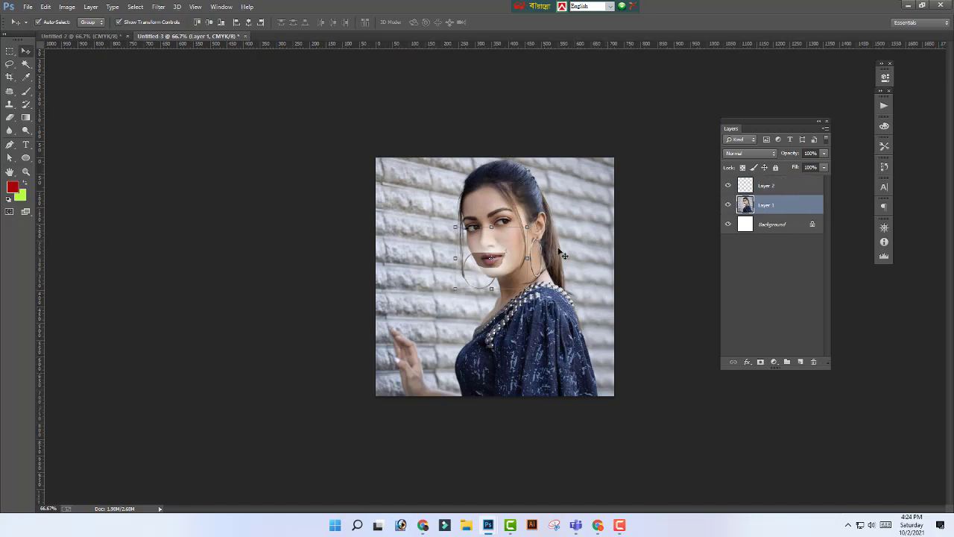
drag(588, 253, 326, 374)
key(ctrl+z)
Step: Close all open documents without saving their changes
click(29, 7)
click(67, 79)
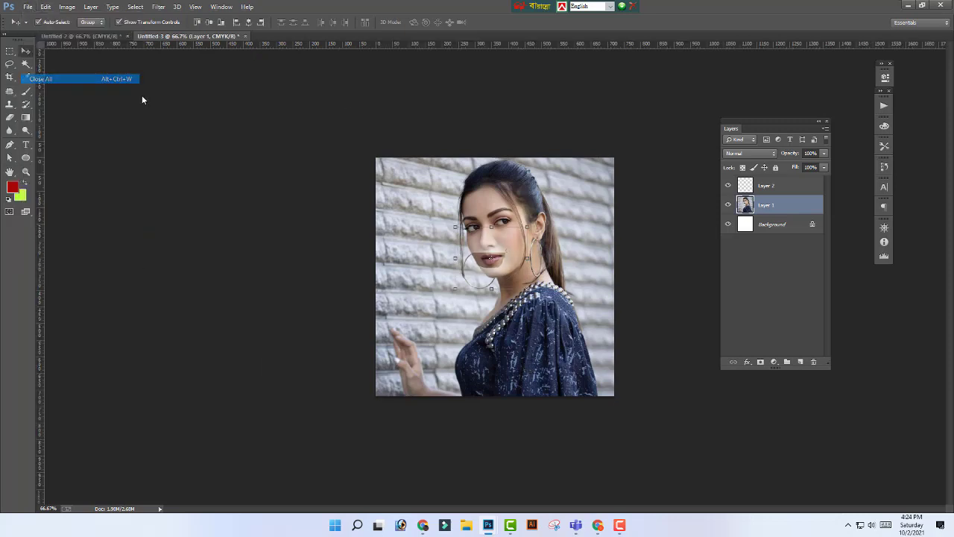
click(460, 191)
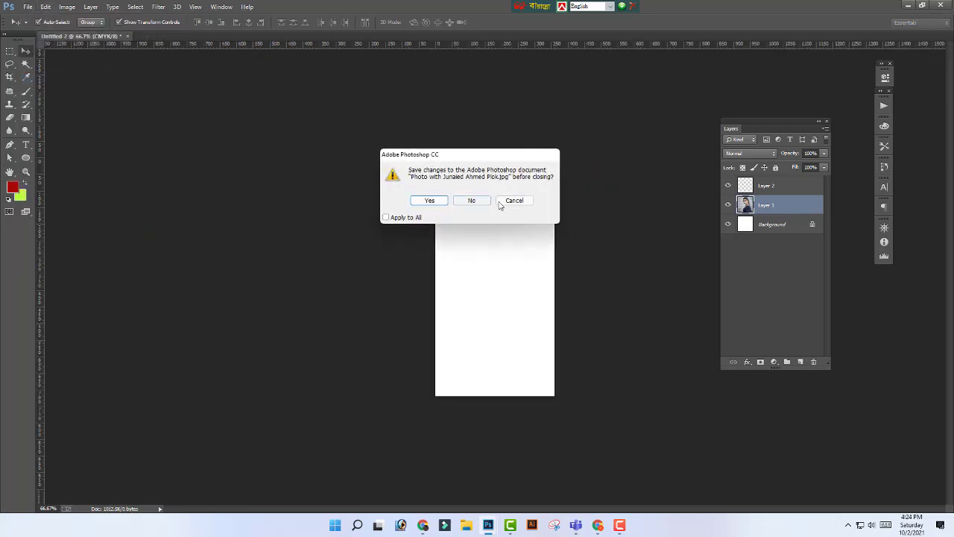
click(472, 195)
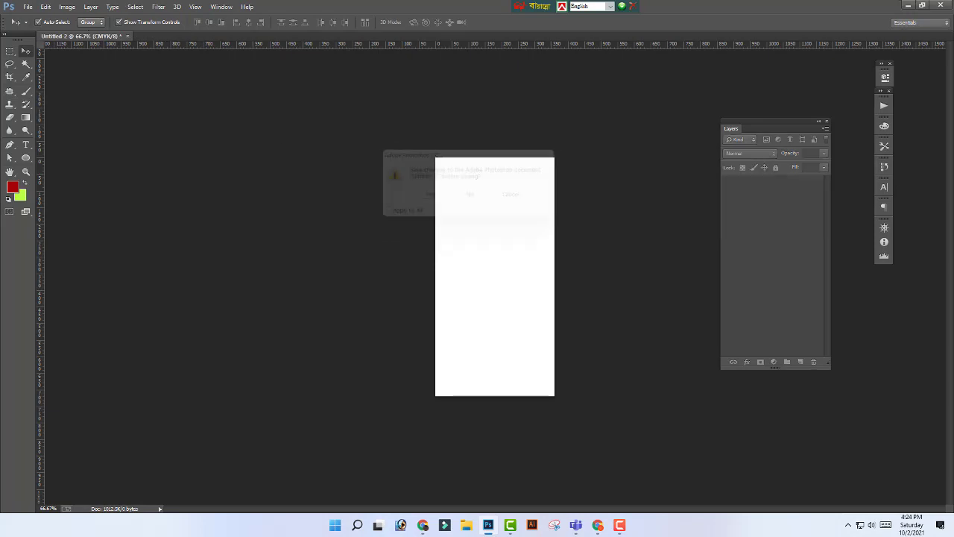
Step: Open the copy of the group photo JPG from the Desktop folder and dock its window in the workspace
click(28, 7)
click(45, 28)
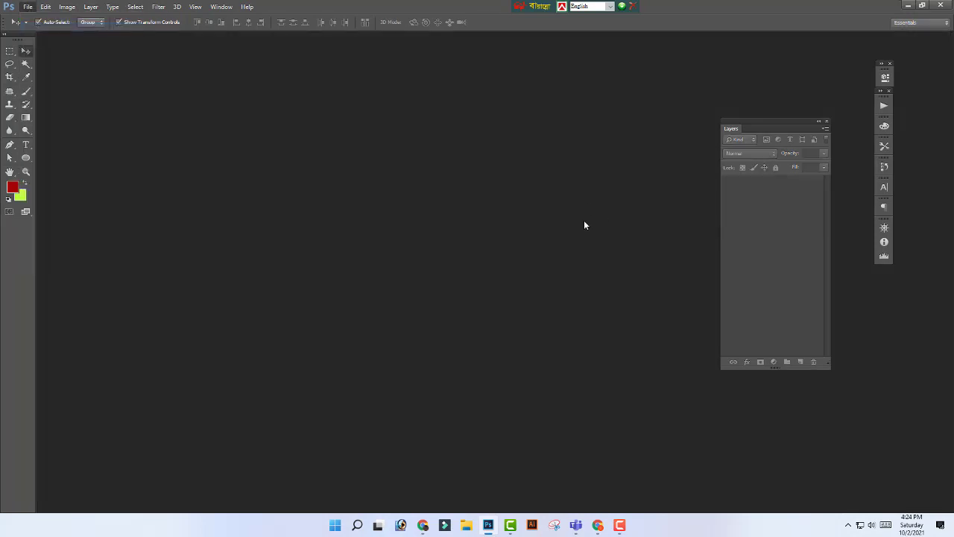
scroll(407, 319, down, 3)
scroll(406, 319, down, 3)
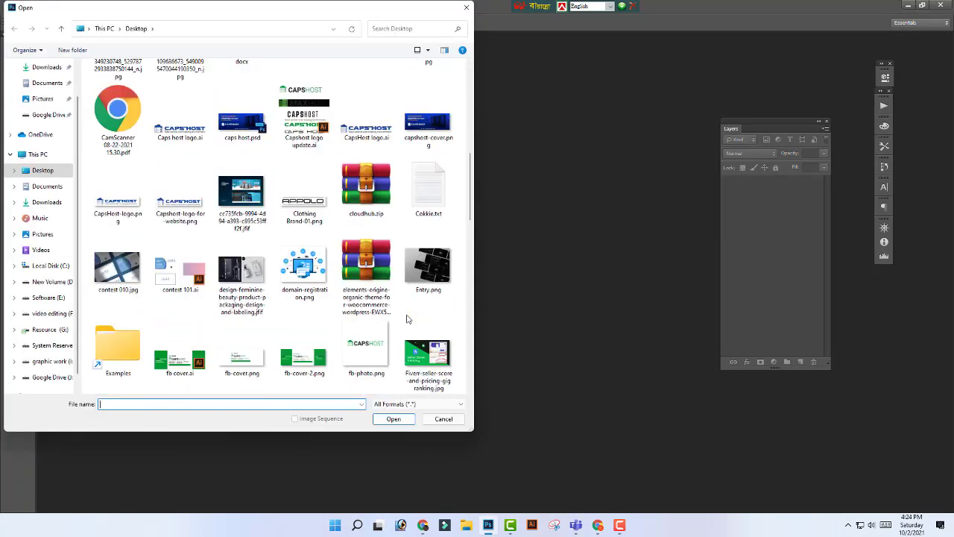
scroll(406, 319, up, 3)
scroll(407, 319, down, 10)
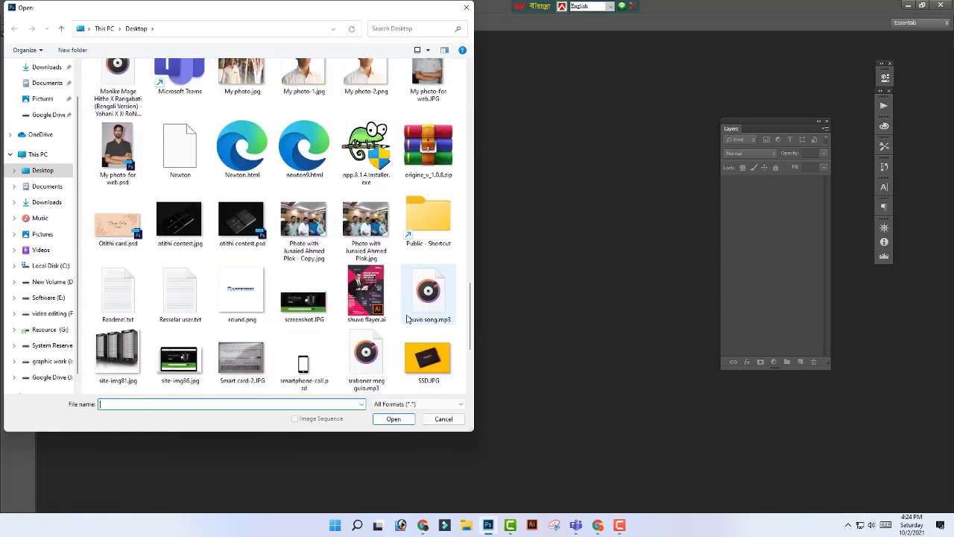
scroll(407, 319, down, 2)
scroll(345, 295, up, 5)
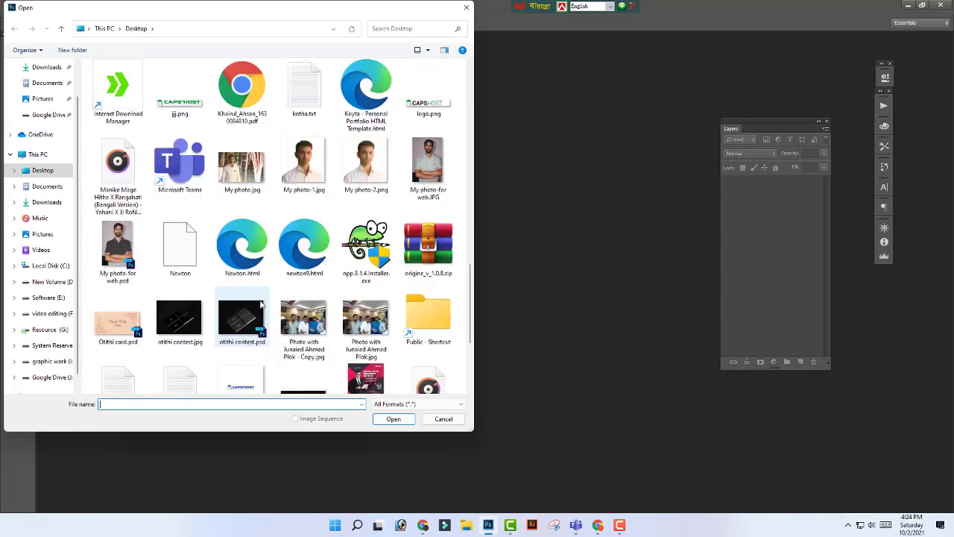
click(359, 322)
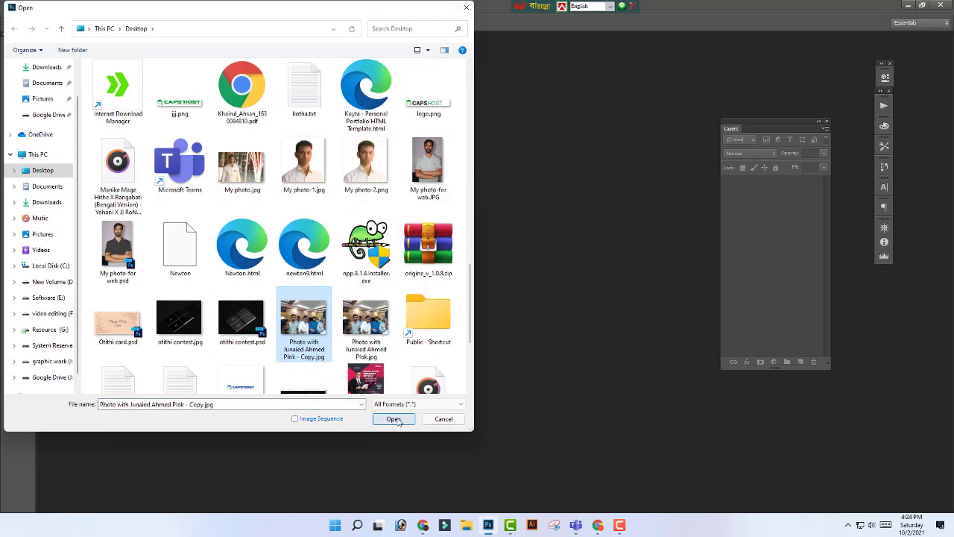
click(394, 418)
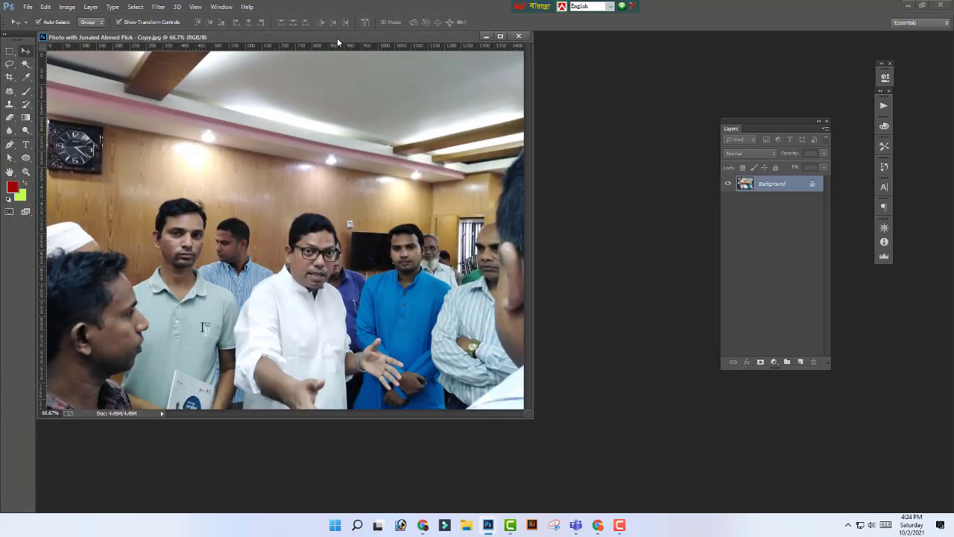
drag(337, 38, 444, 38)
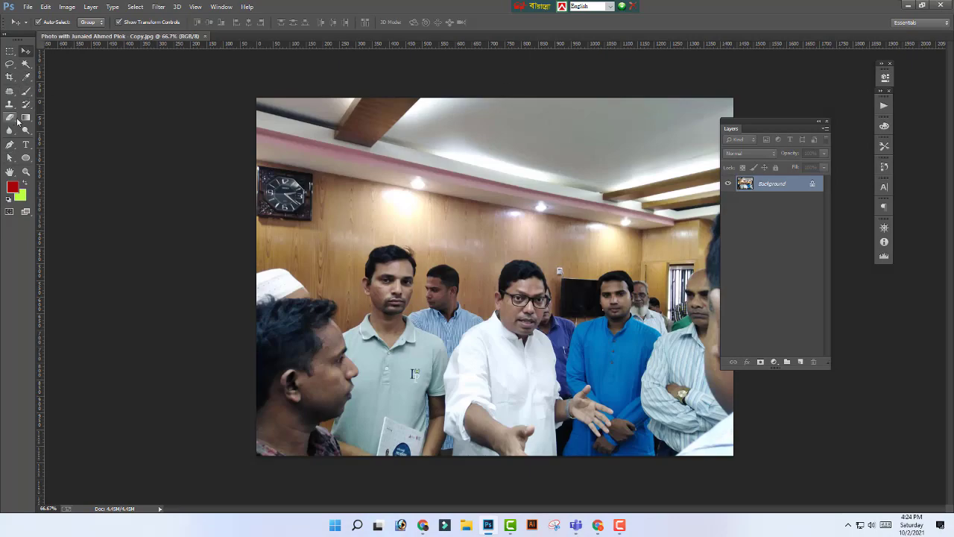
Step: Select the mouth area of the man in the green polo shirt with the unfeathered Lasso tool, and clear the selection
key(ctrl+plus)
key(ctrl+plus)
key(ctrl+minus)
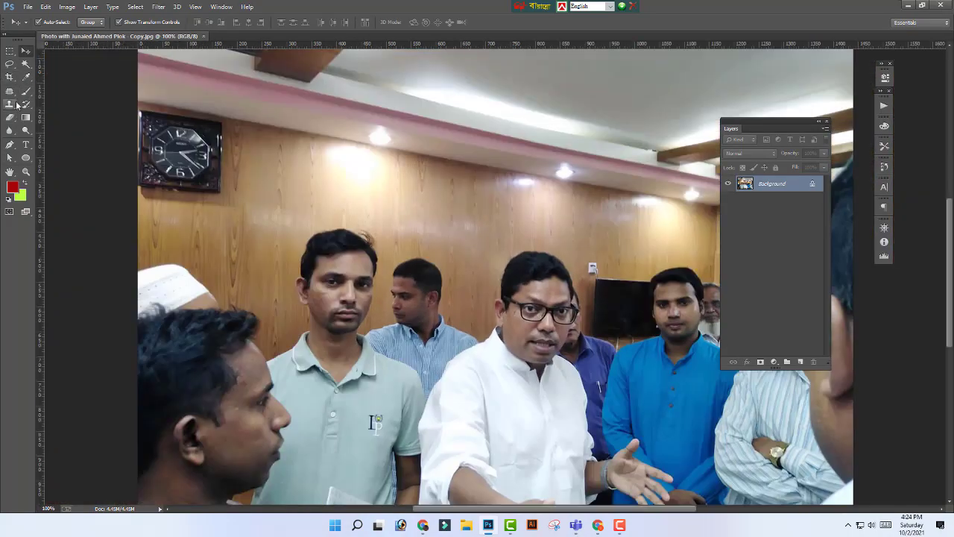
click(9, 64)
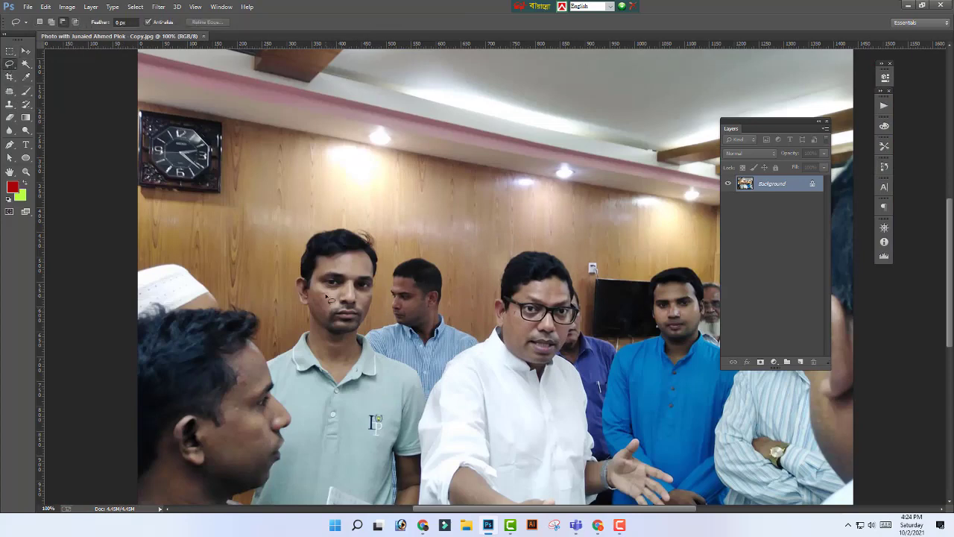
mouse_move(333, 305)
mouse_down()
mouse_move(344, 335)
mouse_move(362, 329)
mouse_move(371, 318)
mouse_move(333, 304)
mouse_up()
key(ctrl+plus)
key(ctrl+plus)
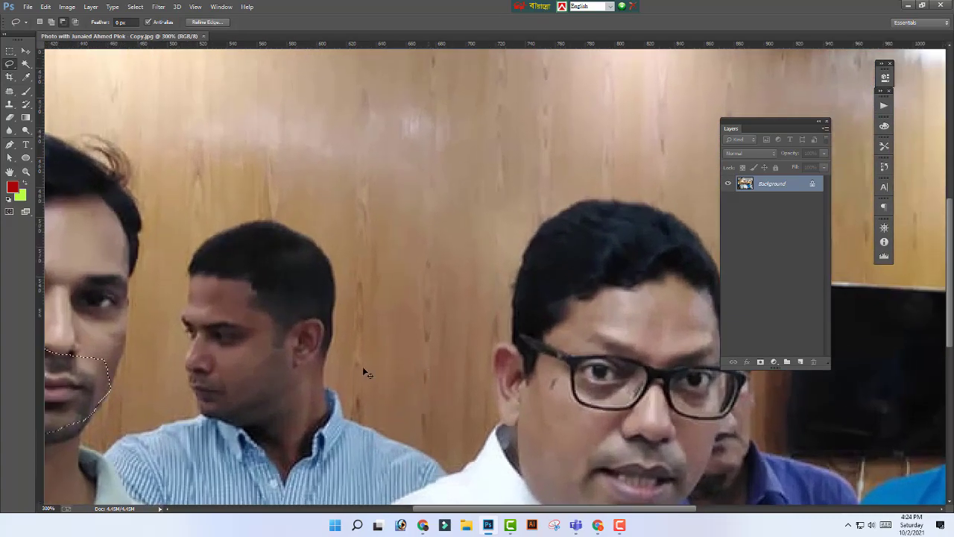
key(ctrl+minus)
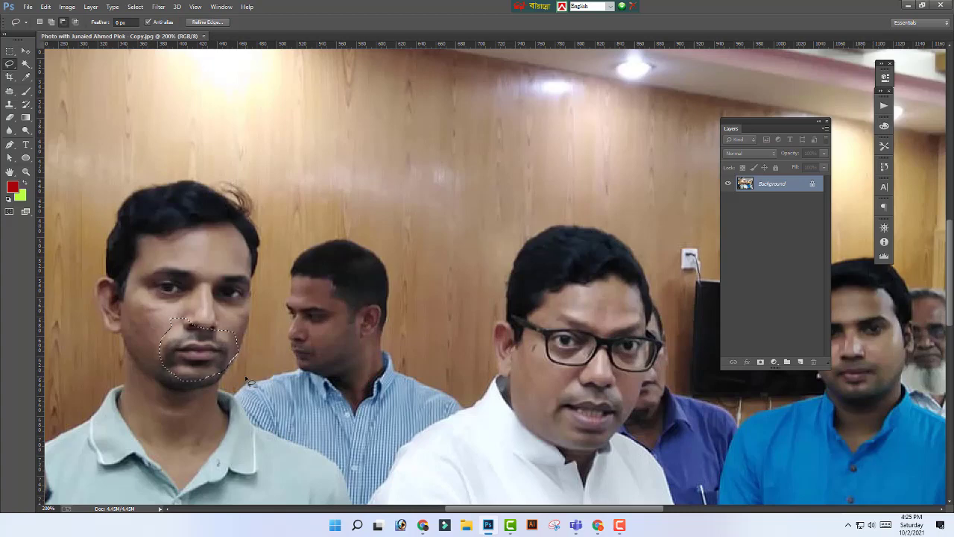
key(ctrl+d)
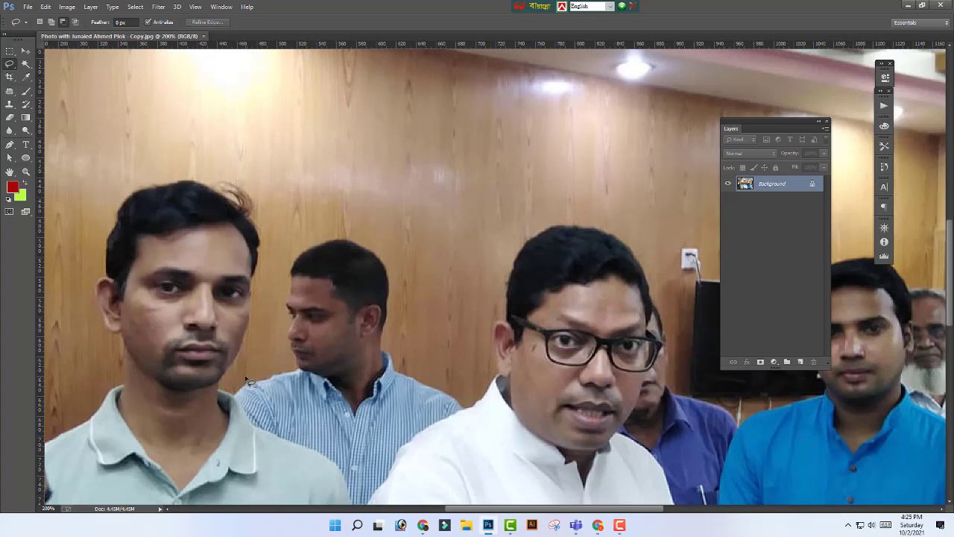
Step: Select the whole head of the man in the green polo shirt with the Lasso tool at 0 px feather
click(27, 52)
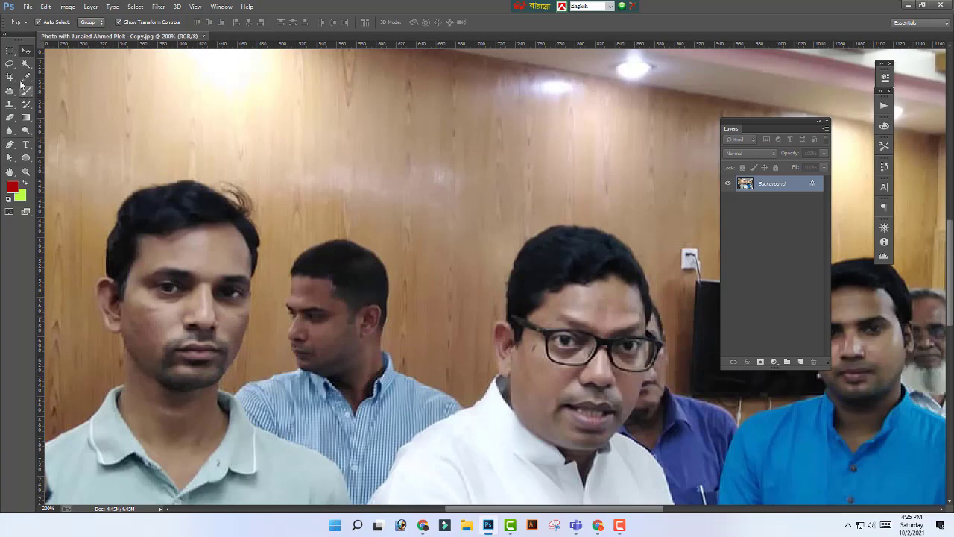
click(9, 64)
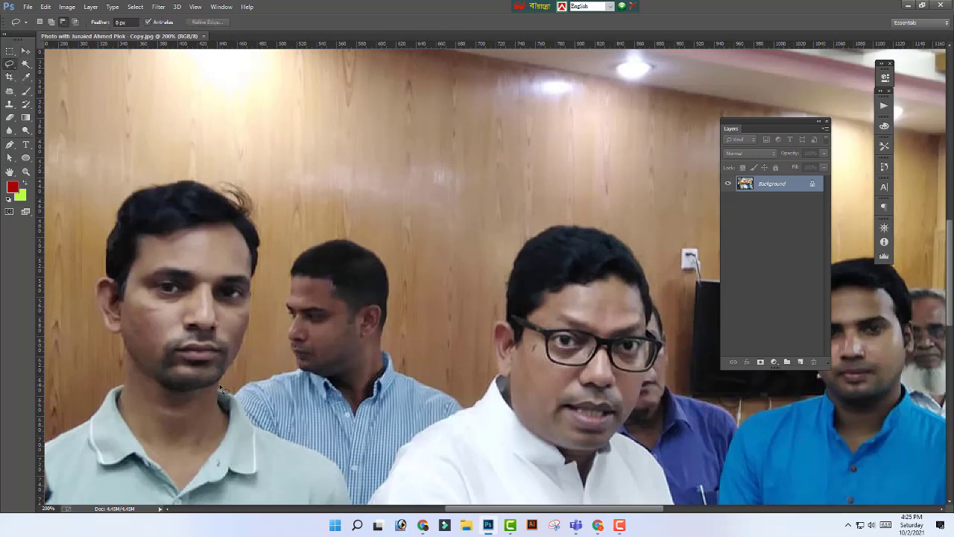
mouse_move(220, 387)
mouse_down()
mouse_move(257, 328)
mouse_move(269, 275)
mouse_move(270, 232)
mouse_move(255, 189)
mouse_move(186, 168)
mouse_move(140, 175)
mouse_move(109, 197)
mouse_move(75, 313)
mouse_up()
mouse_move(125, 392)
mouse_down()
mouse_move(194, 410)
mouse_move(225, 397)
mouse_up()
drag(252, 351, 252, 351)
Step: Try moving the hard-edged head selection up onto the wall, undo the move and clear the selection
key(v)
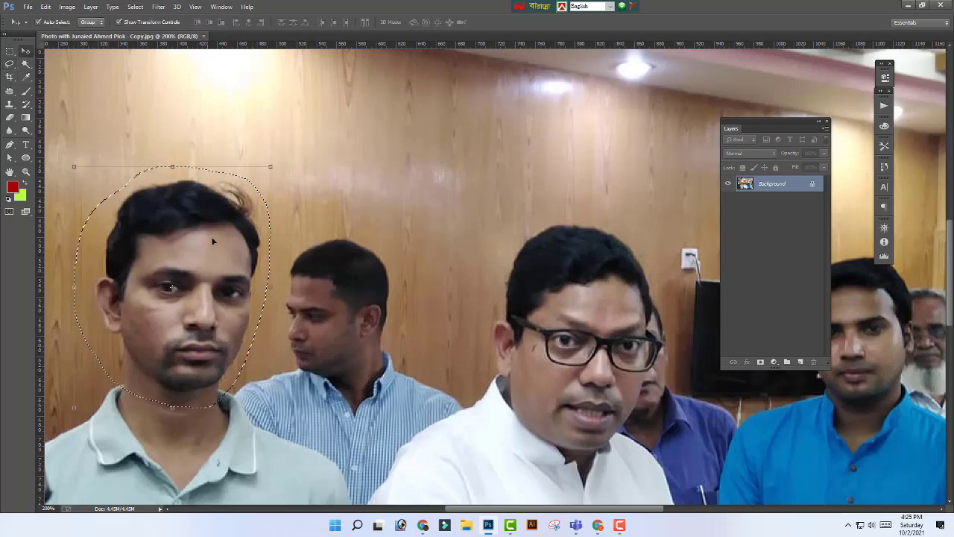
mouse_move(249, 259)
mouse_down()
mouse_move(471, 167)
mouse_move(543, 149)
mouse_up()
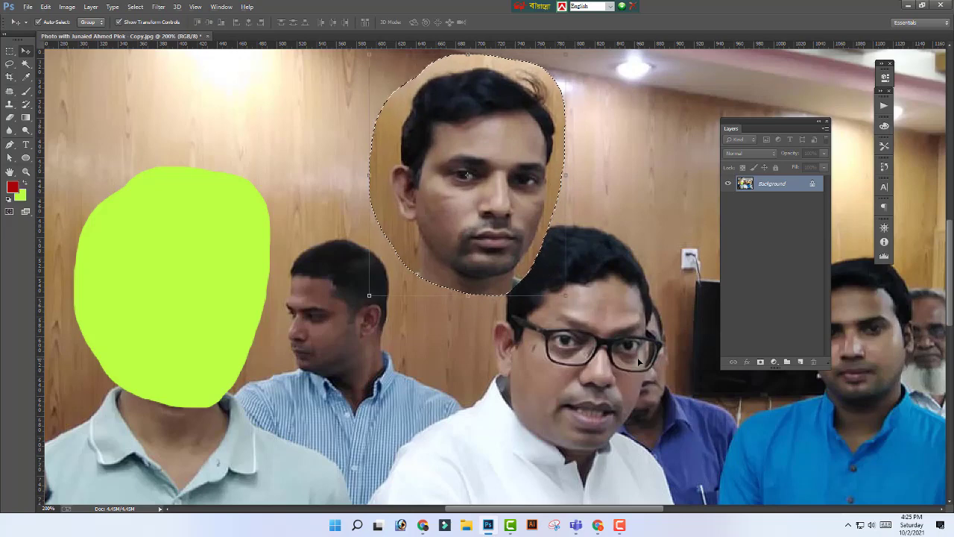
key(ctrl+z)
key(ctrl+d)
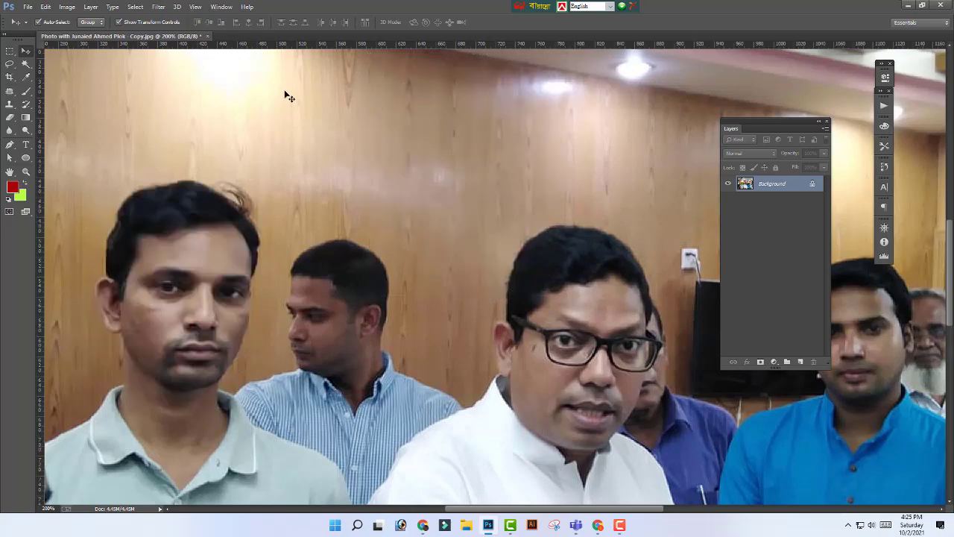
Step: Set the Lasso feather to 30 px and select the head of the man in the green polo shirt
click(9, 65)
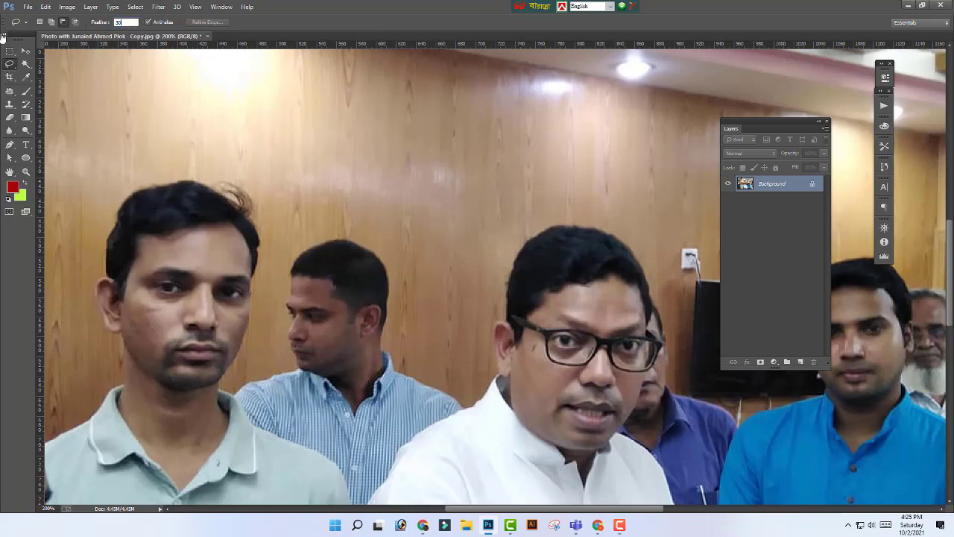
mouse_move(258, 324)
mouse_down()
mouse_move(271, 254)
mouse_move(259, 196)
mouse_move(196, 175)
mouse_move(152, 180)
mouse_move(108, 223)
mouse_up()
mouse_move(83, 282)
mouse_down()
mouse_move(83, 324)
mouse_move(114, 364)
mouse_up()
mouse_move(188, 403)
mouse_down()
mouse_move(249, 344)
mouse_move(261, 315)
mouse_up()
key(ctrl+d)
mouse_move(160, 174)
mouse_down()
mouse_move(121, 194)
mouse_move(102, 238)
mouse_up()
mouse_move(91, 330)
mouse_down()
mouse_move(173, 403)
mouse_move(230, 387)
mouse_move(253, 357)
mouse_move(273, 276)
mouse_move(269, 208)
mouse_move(249, 175)
mouse_move(160, 174)
mouse_up()
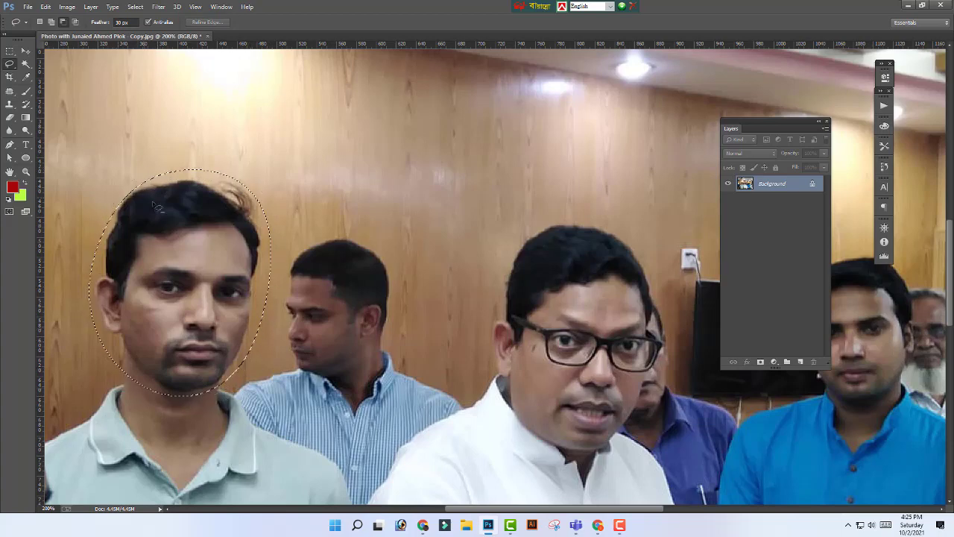
Step: Move the feathered head selection up onto the wall and over the face of the man in the blue shirt
click(26, 50)
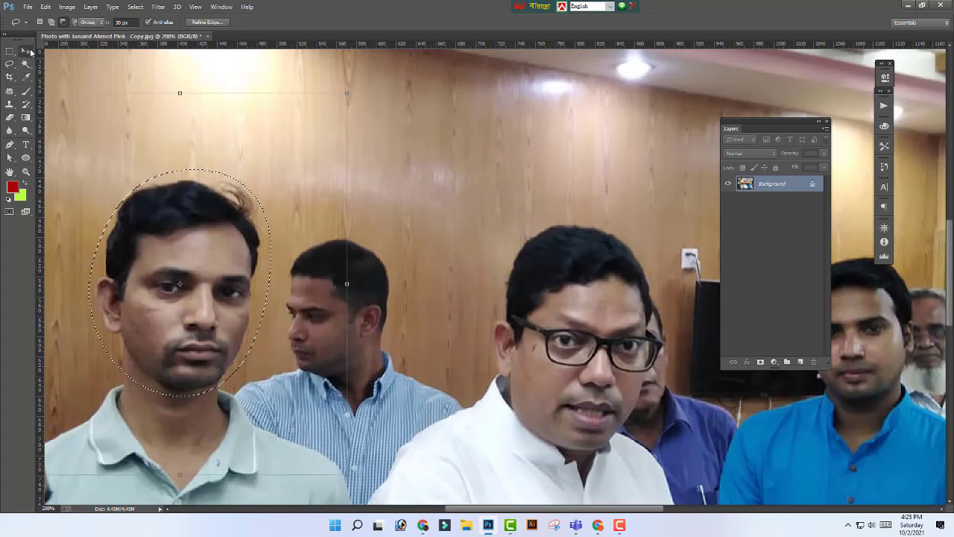
mouse_move(231, 291)
mouse_down()
mouse_move(464, 220)
mouse_move(522, 158)
mouse_move(484, 145)
mouse_up()
key(ctrl+minus)
key(ctrl+minus)
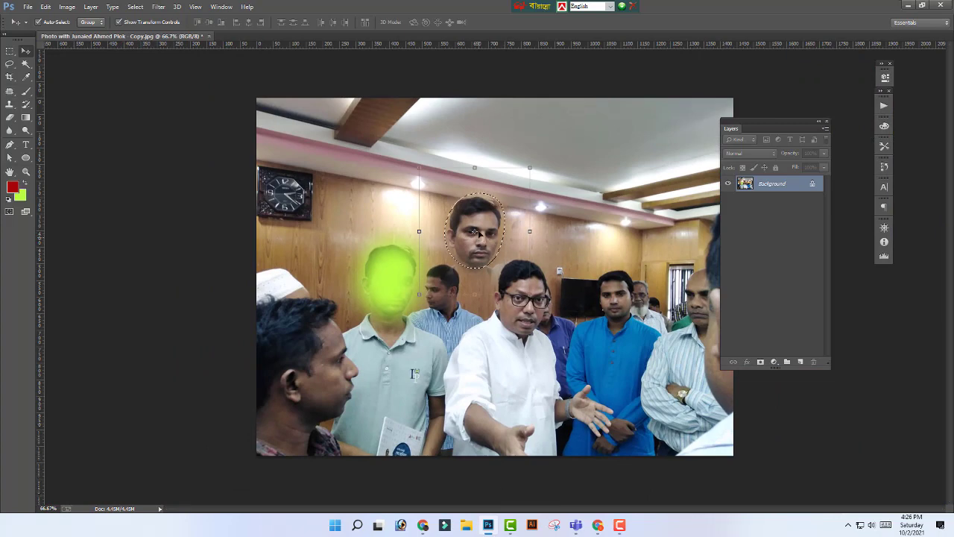
drag(478, 233, 622, 292)
Step: Move the head over the man in glasses and onto the man in the striped shirt behind, and clear the selection
mouse_move(575, 525)
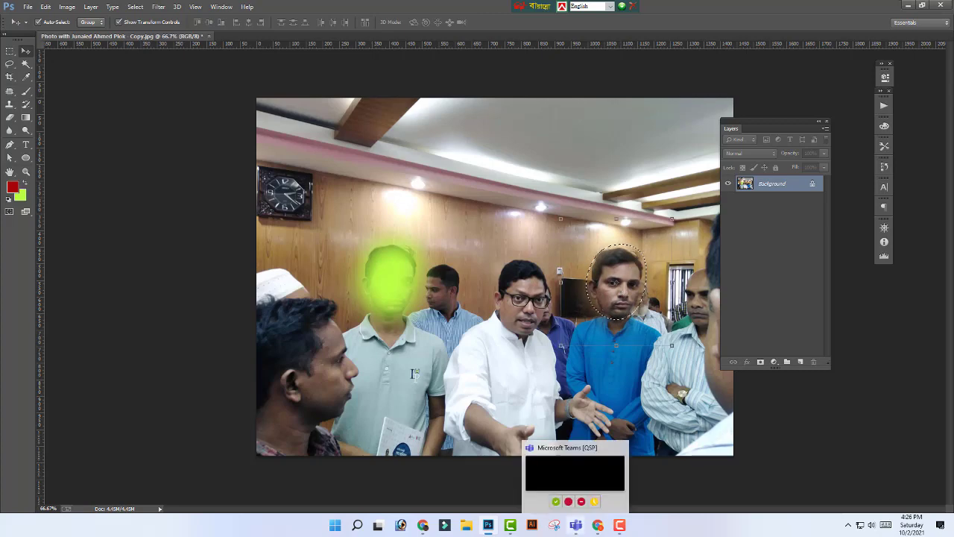
drag(622, 295, 528, 304)
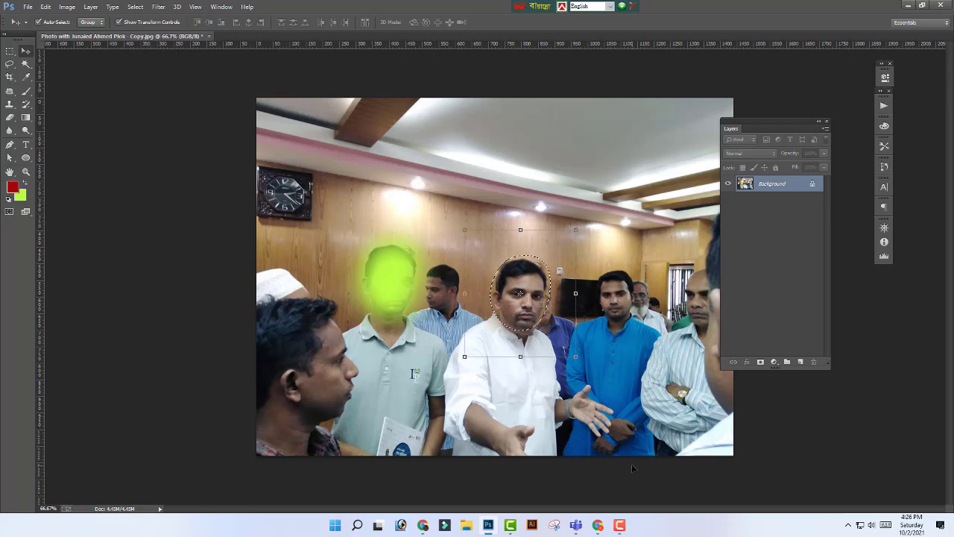
drag(531, 311, 450, 288)
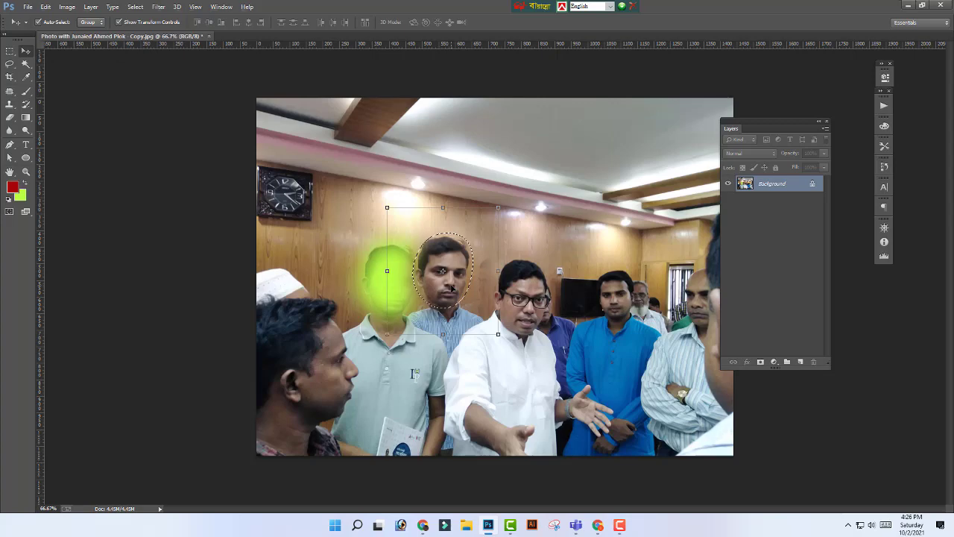
key(ctrl+d)
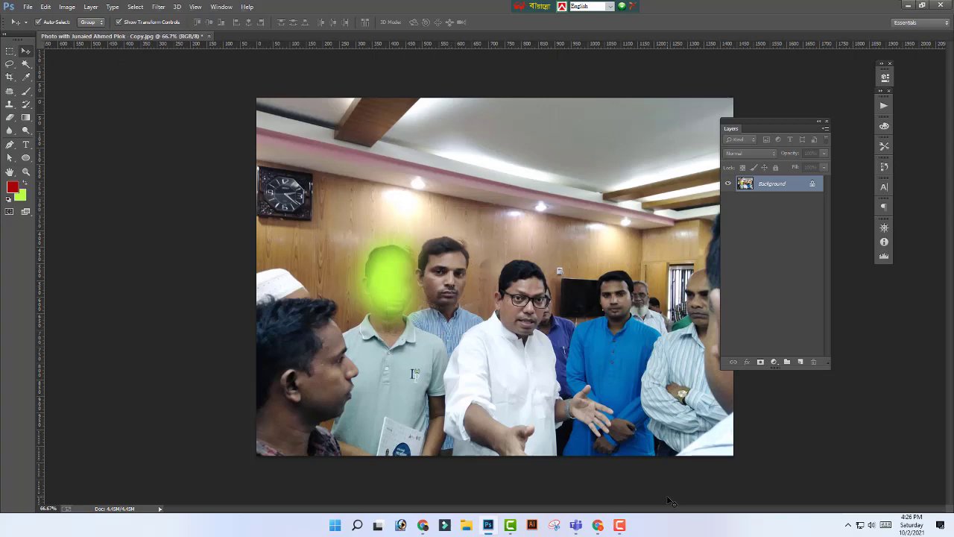
Step: Examine how the feathered head blends into its new place and the soft green area it left behind
key(ctrl+minus)
key(ctrl+minus)
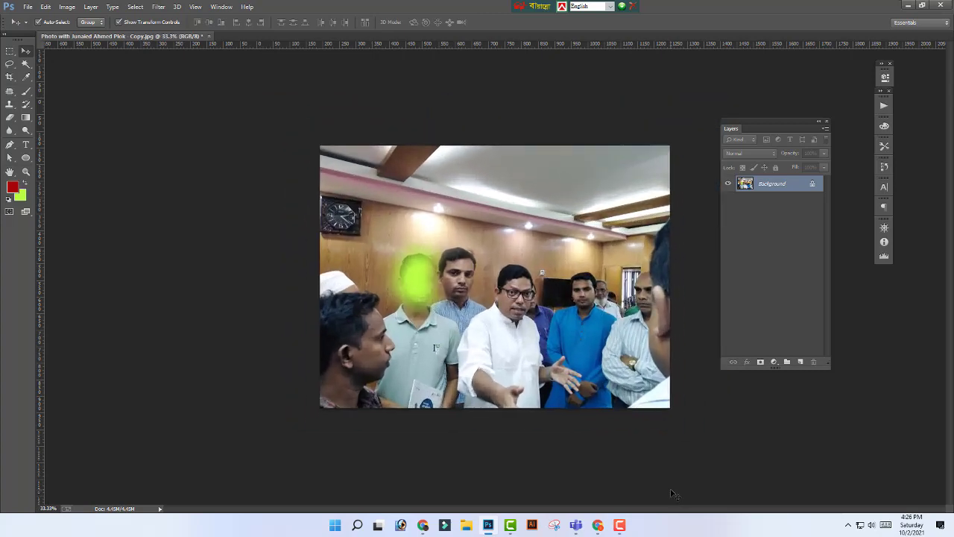
key(ctrl+plus)
key(ctrl+plus)
key(ctrl+minus)
key(ctrl+plus)
key(ctrl+plus)
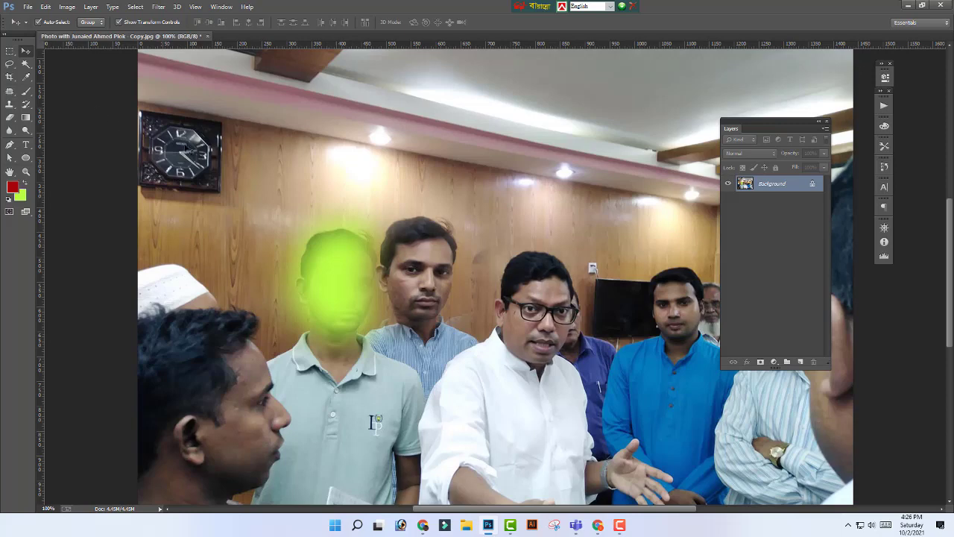
Step: Undo the feathered head's moves step by step until the photo is back to its original content
key(ctrl+alt+z)
key(ctrl+alt+z)
key(ctrl+alt+z)
key(ctrl+alt+z)
key(ctrl+alt+z)
key(ctrl+alt+z)
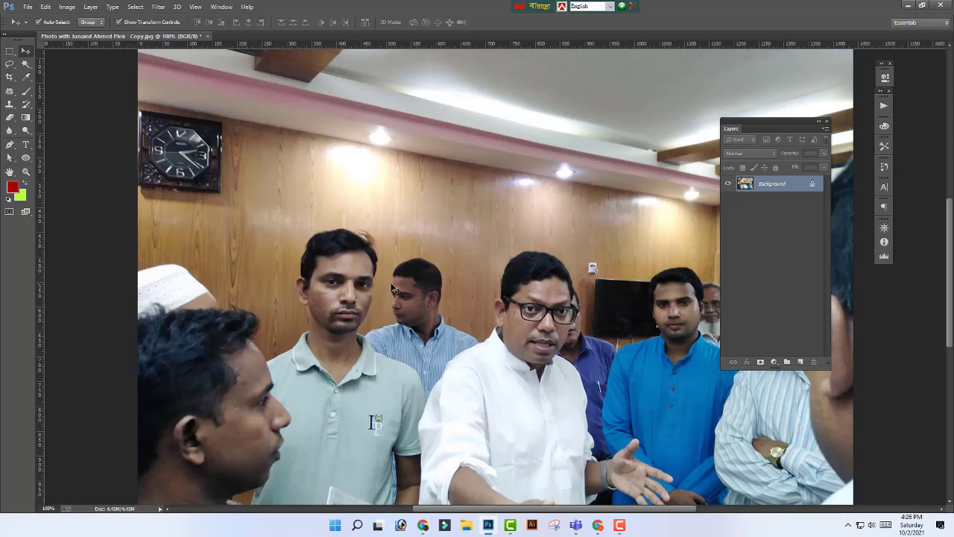
Step: Switch to the Polygonal Lasso tool
scroll(9, 65, up, 1)
right_click(8, 66)
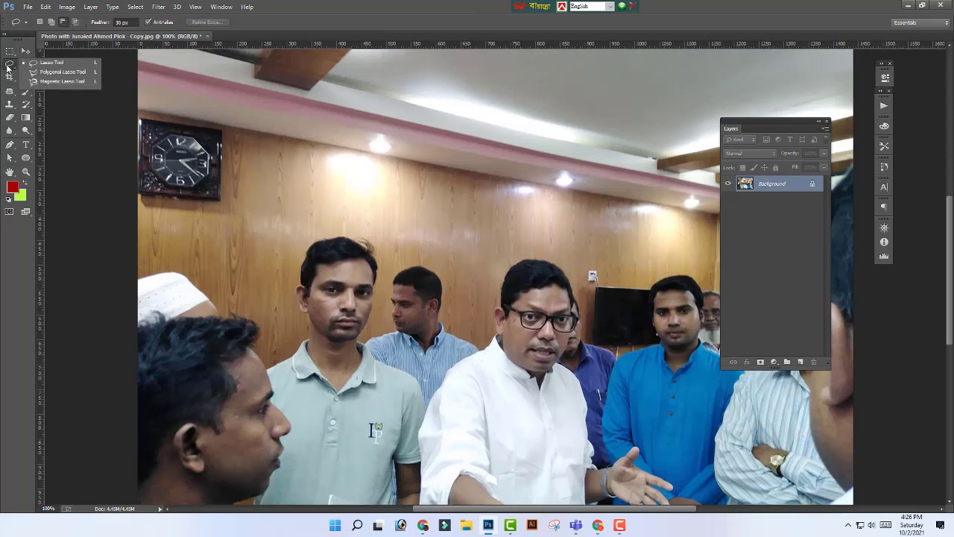
click(89, 74)
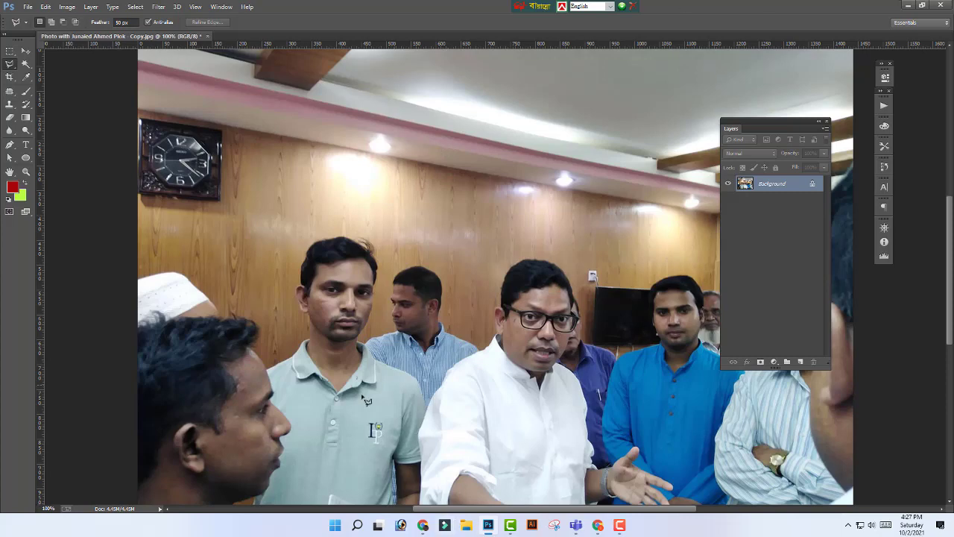
Step: Draw a trial polygonal selection with crossing straight segments over the man in the light green shirt, and clear it
click(269, 370)
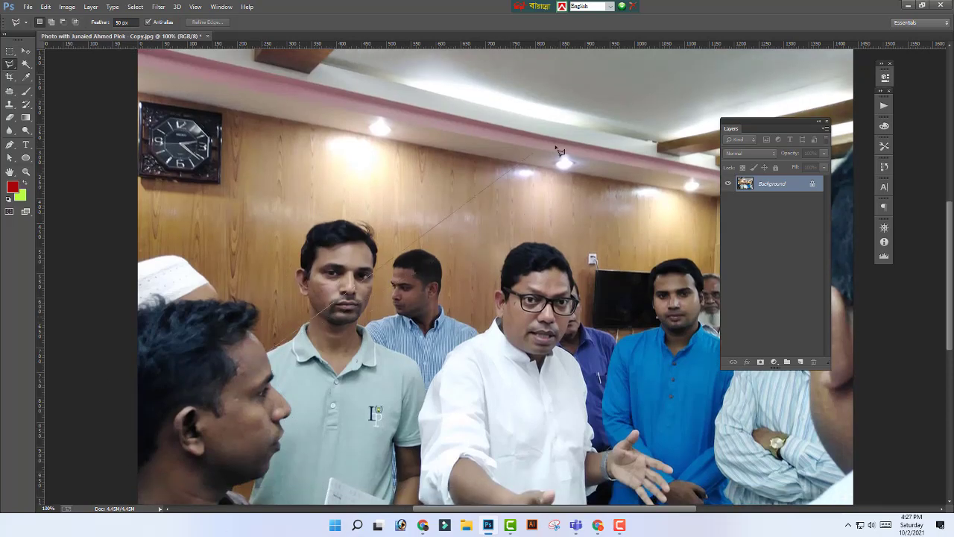
scroll(311, 192, up, 1)
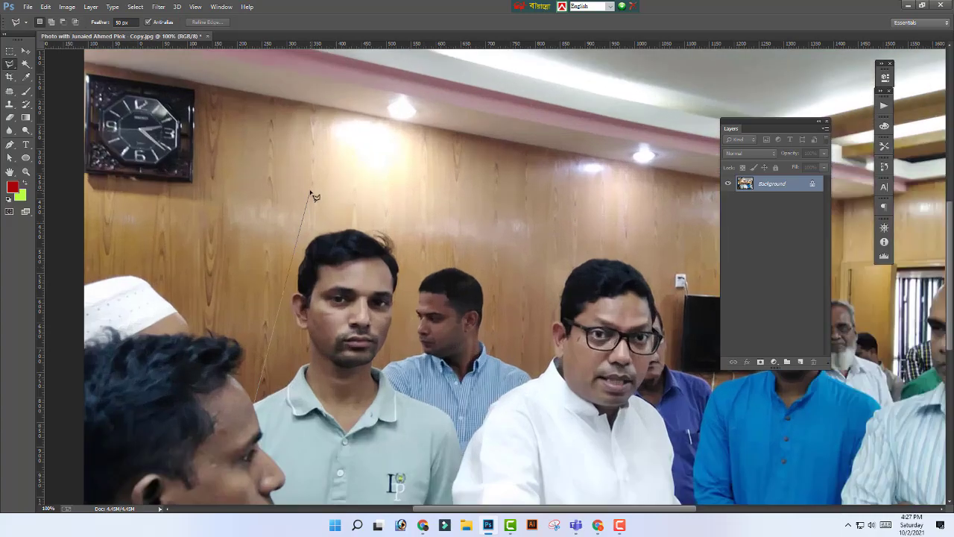
click(287, 409)
drag(287, 409, 314, 230)
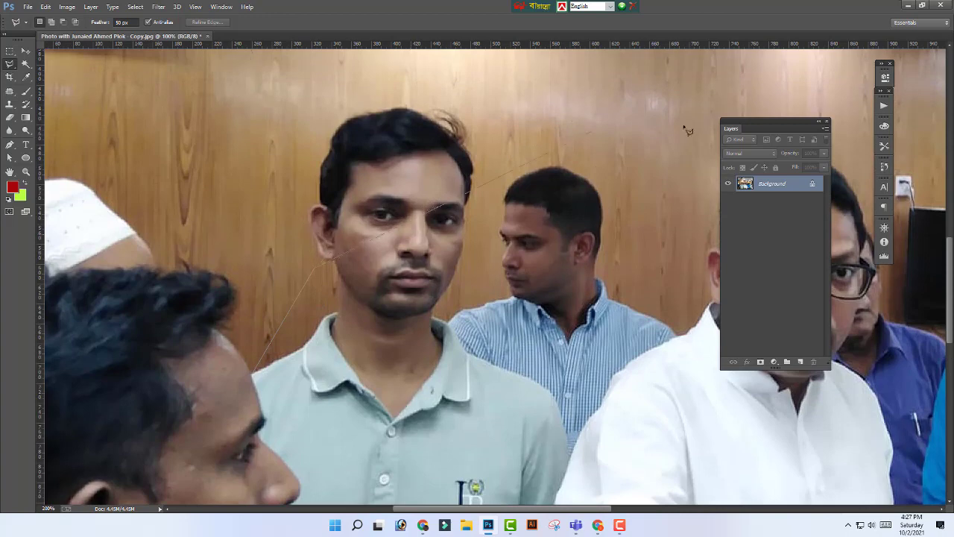
click(713, 123)
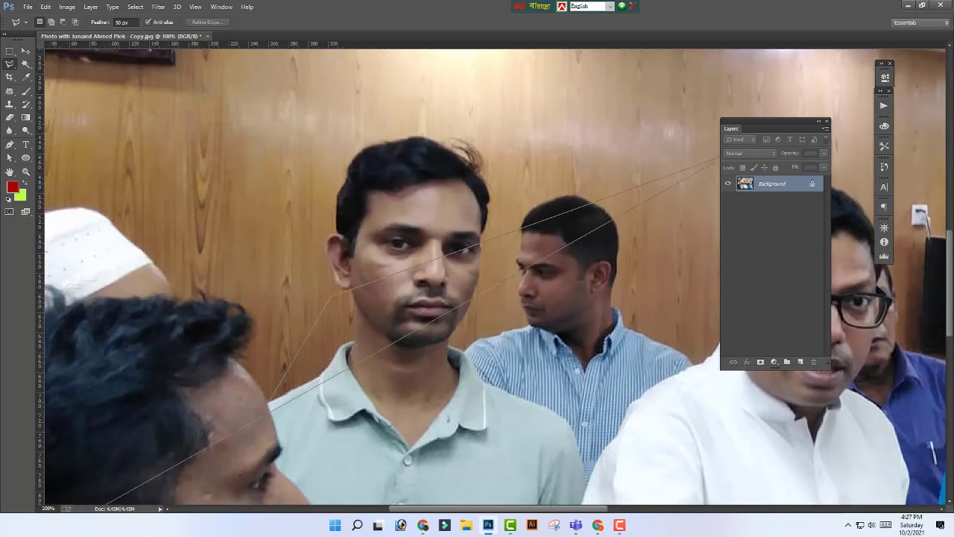
click(386, 253)
click(599, 136)
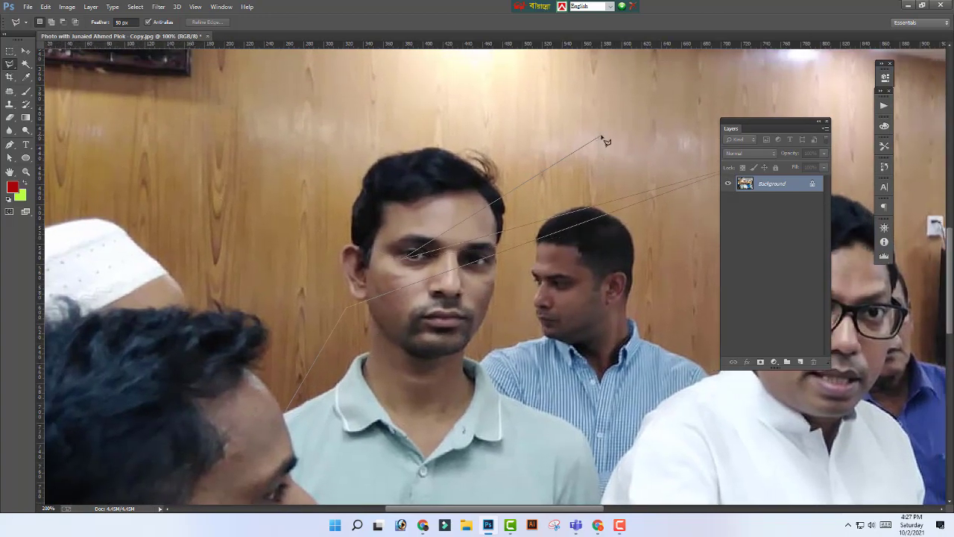
click(188, 120)
click(414, 380)
click(417, 367)
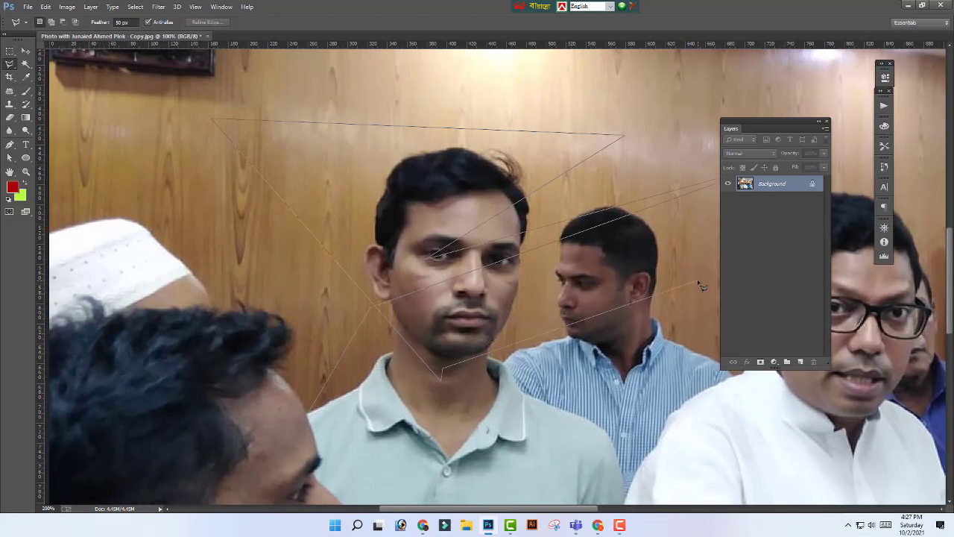
key(Return)
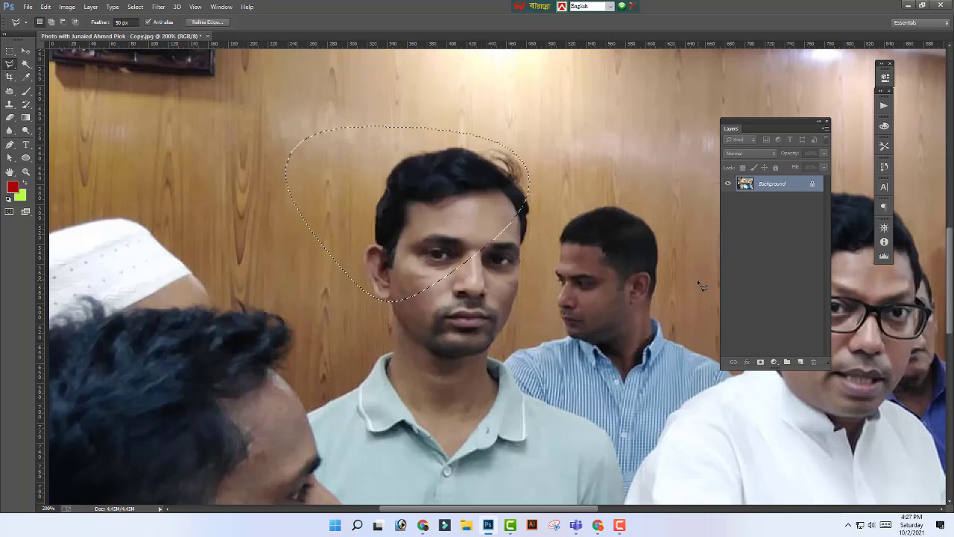
key(ctrl+d)
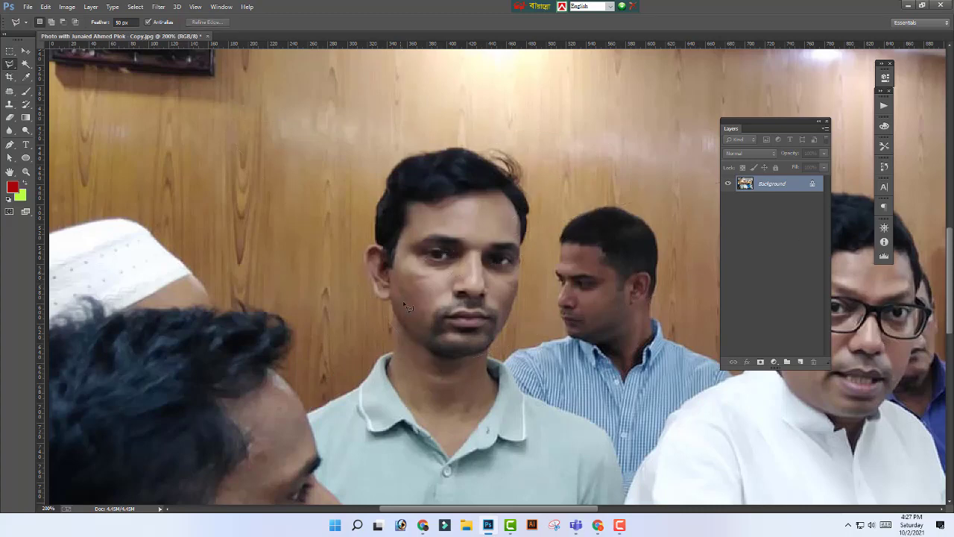
Step: Trace the man in the light green shirt with the Polygonal Lasso, from his shoulder around his head to the opposite shoulder
click(308, 414)
click(363, 389)
click(411, 155)
click(430, 151)
click(449, 149)
click(463, 148)
click(481, 155)
key(ctrl+minus)
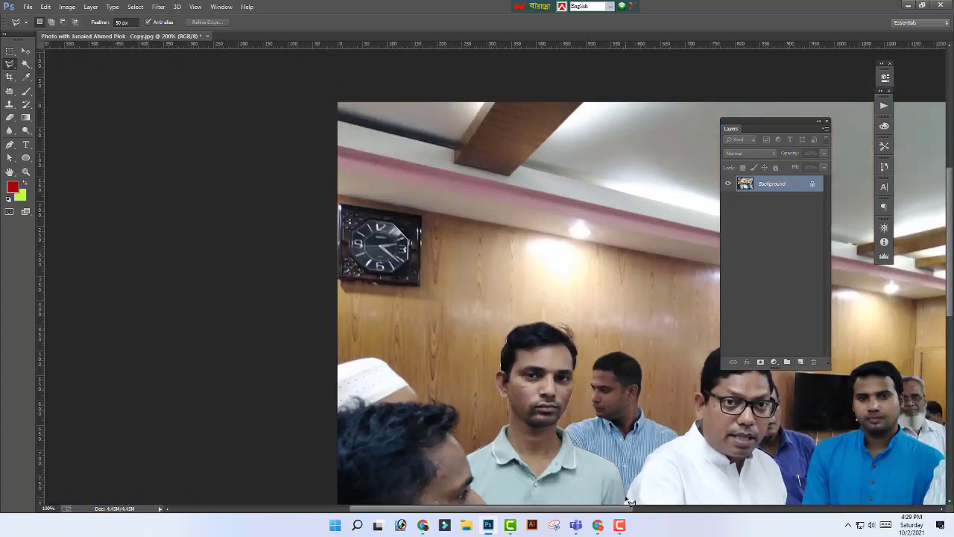
key(ctrl+plus)
key(ctrl+plus)
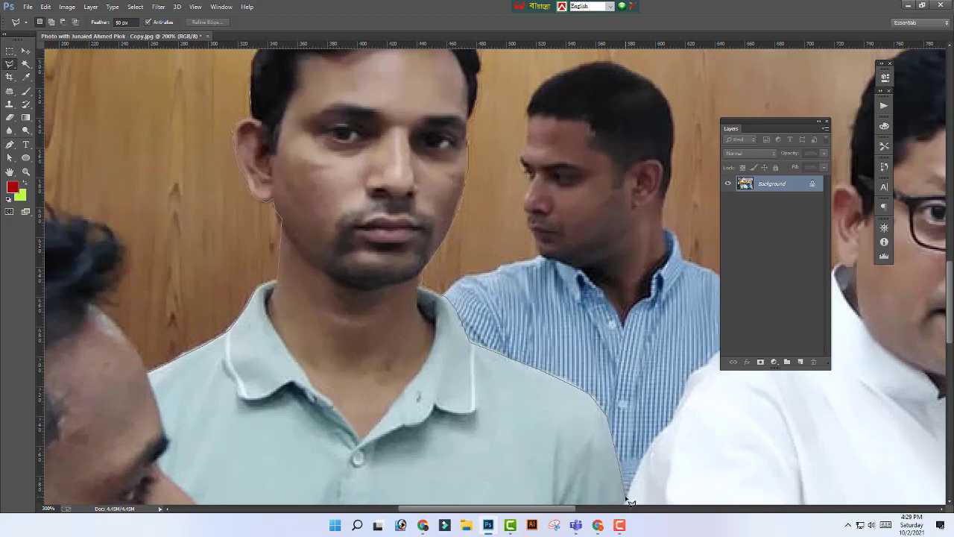
key(ctrl+minus)
key(ctrl+minus)
key(ctrl+minus)
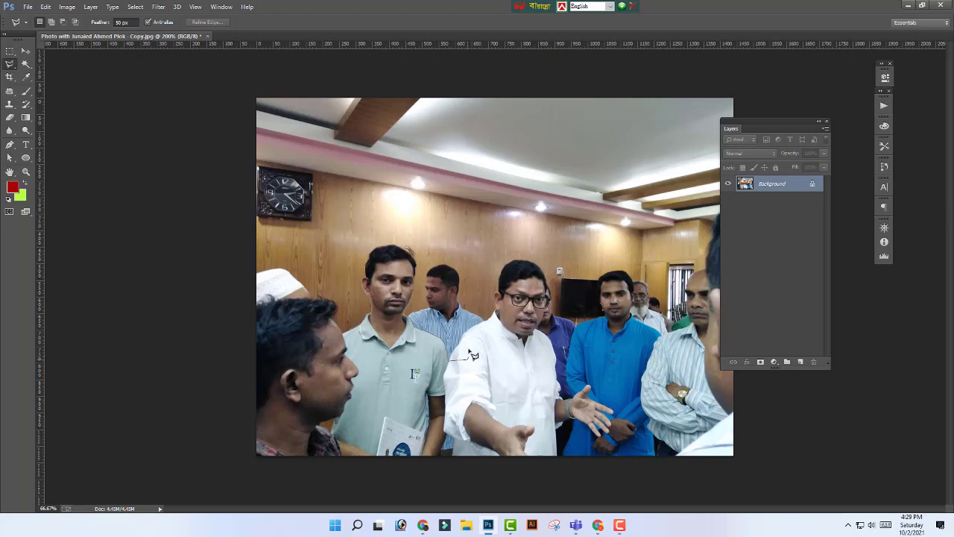
Step: Extend the outline across the wall and beyond the canvas's left edge, close the selection, and clear it
click(468, 358)
click(488, 275)
click(486, 179)
click(407, 96)
click(226, 86)
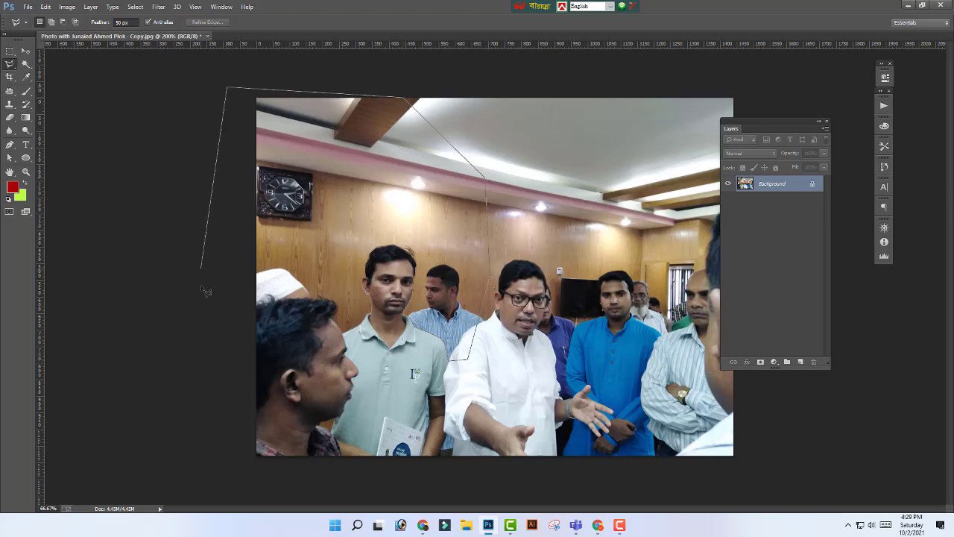
click(201, 268)
click(228, 444)
click(296, 466)
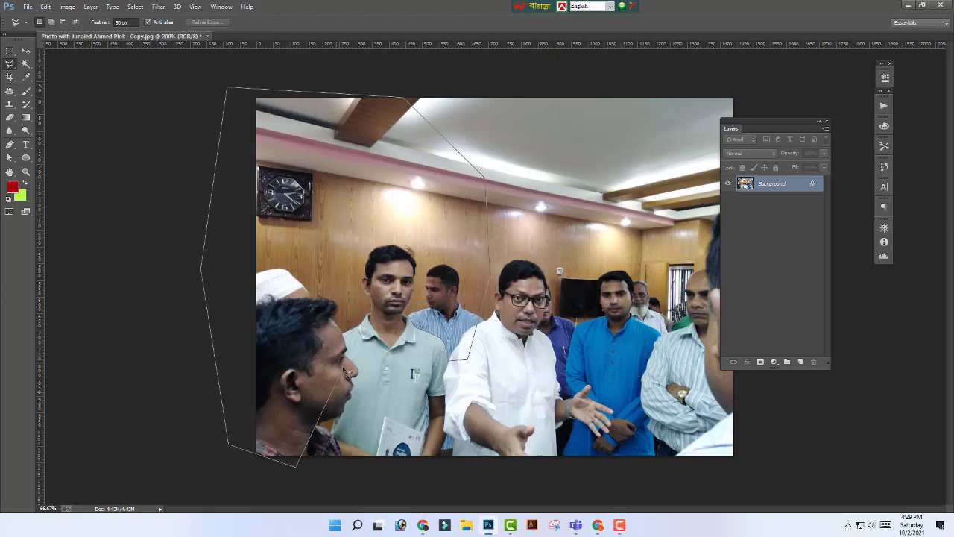
double_click(347, 339)
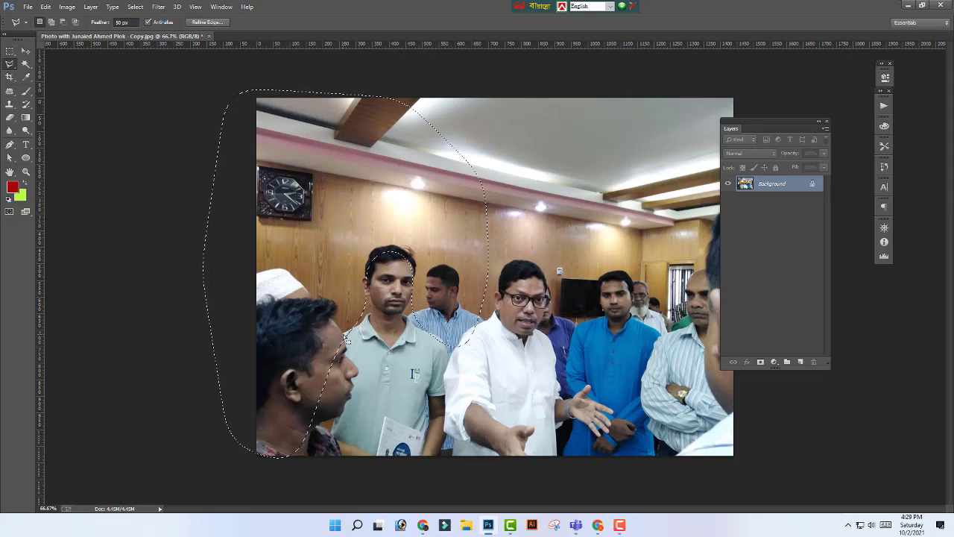
key(ctrl+d)
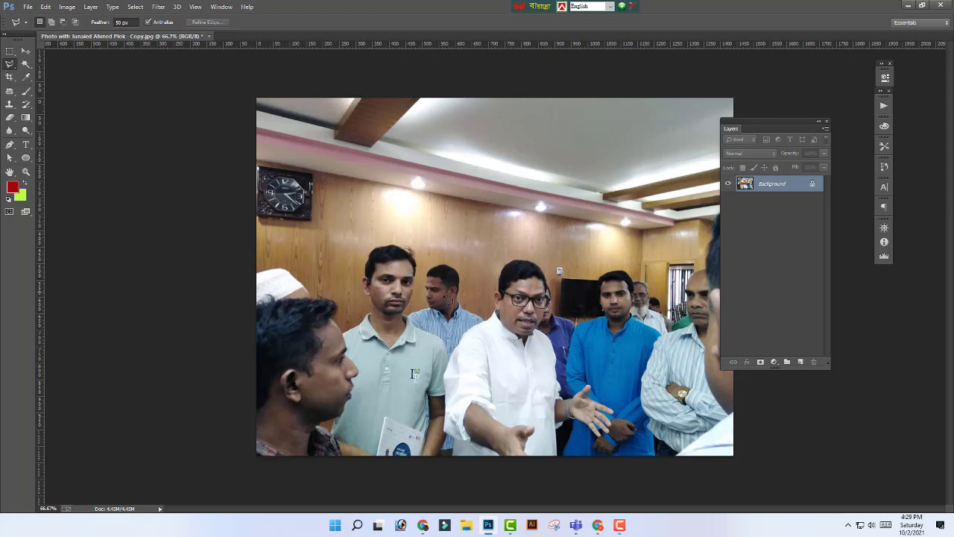
Step: Retrace the man in the light green shirt point by point, from shoulder and collar around the head to the far sleeve
scroll(483, 307, up, 2)
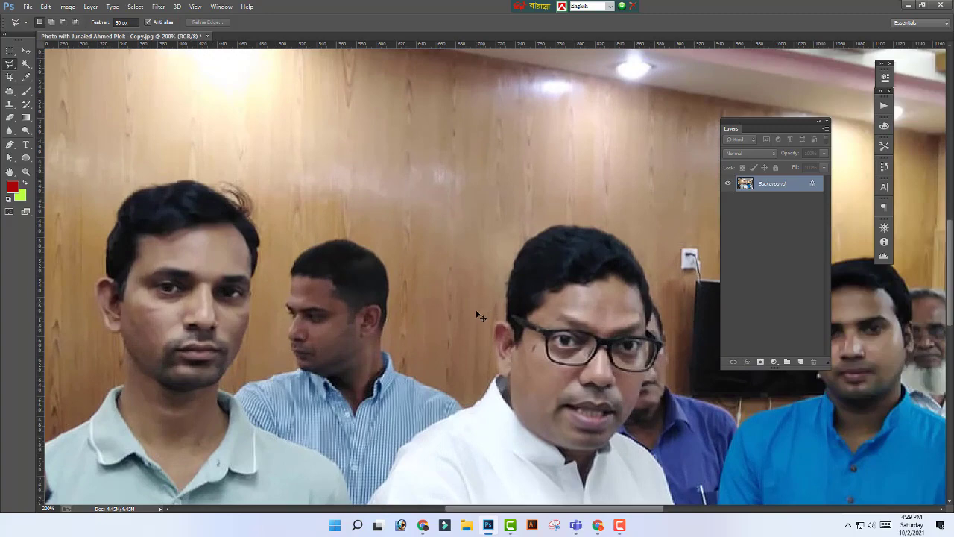
key(ctrl+plus)
key(ctrl+minus)
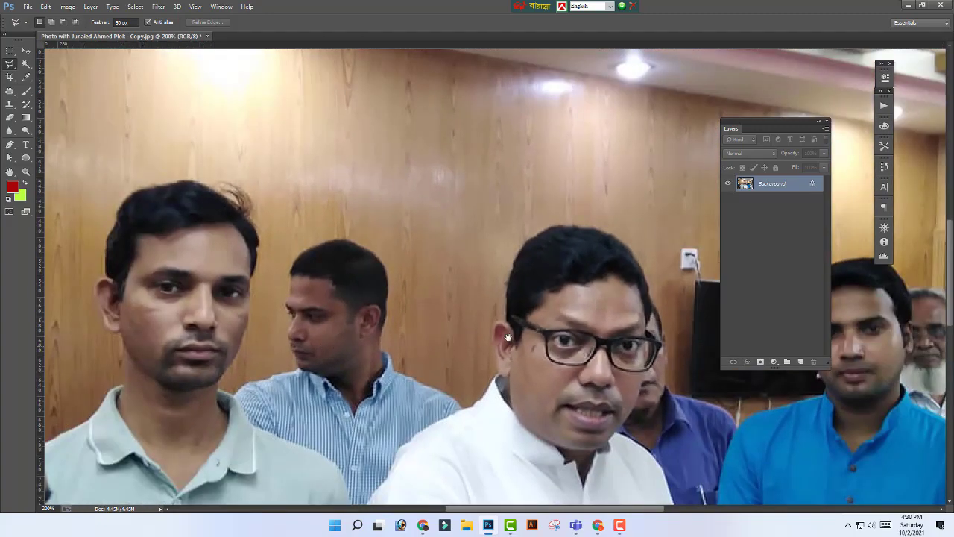
mouse_move(455, 329)
mouse_down()
mouse_move(470, 287)
mouse_move(515, 251)
mouse_up()
drag(279, 351, 313, 381)
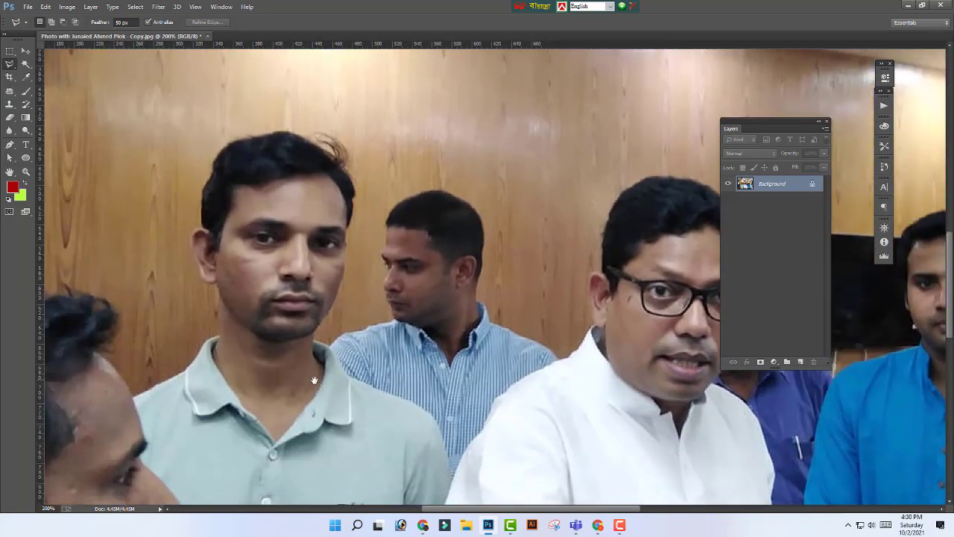
click(133, 397)
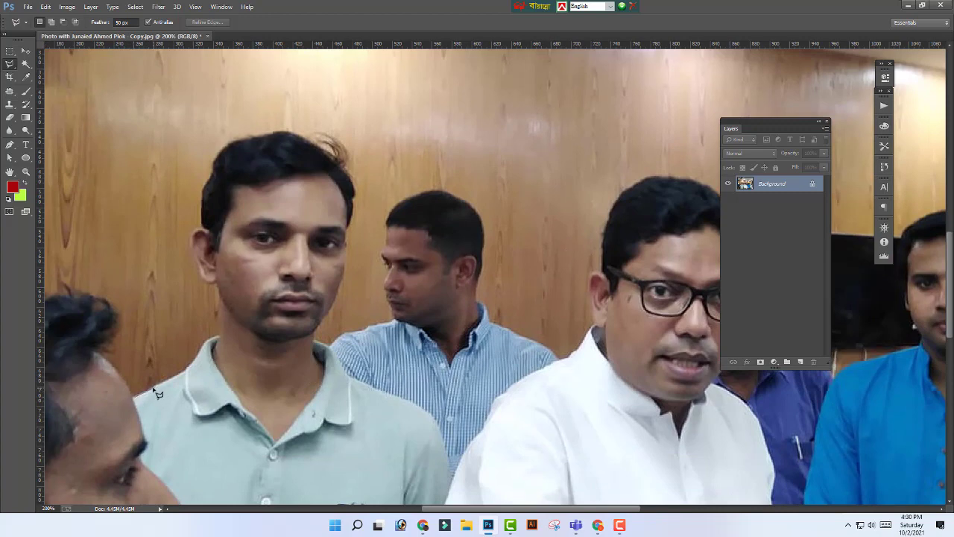
click(155, 386)
click(185, 370)
click(206, 342)
click(362, 383)
click(406, 401)
click(439, 420)
key(ctrl+minus)
key(ctrl+minus)
key(ctrl+minus)
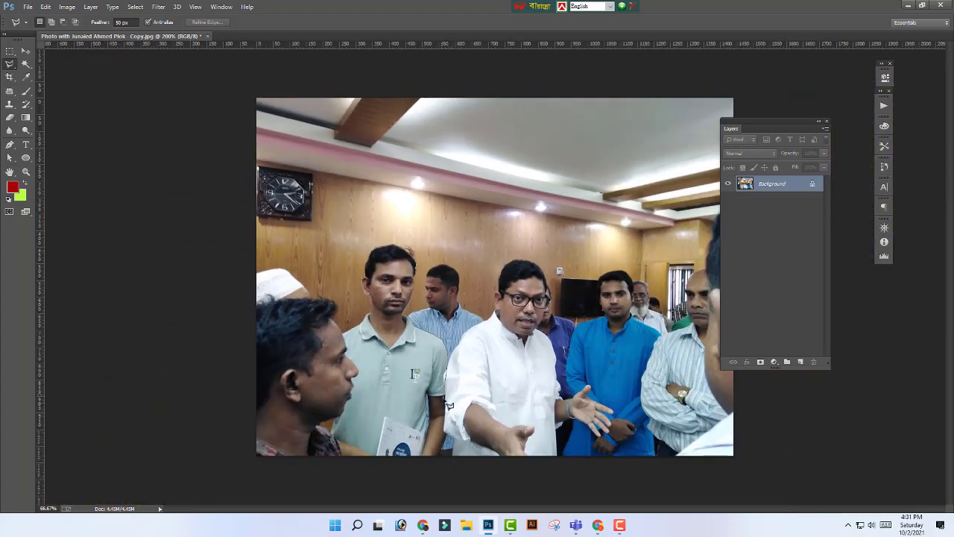
Step: Route the outline outside the canvas around the whole photo and close it, selecting everything except the man
click(445, 474)
click(861, 483)
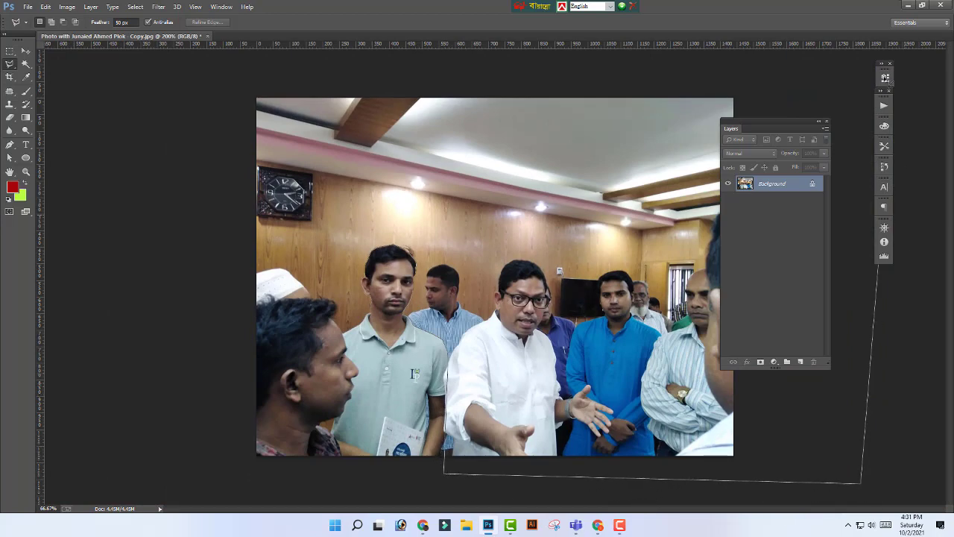
click(786, 70)
click(108, 71)
click(195, 484)
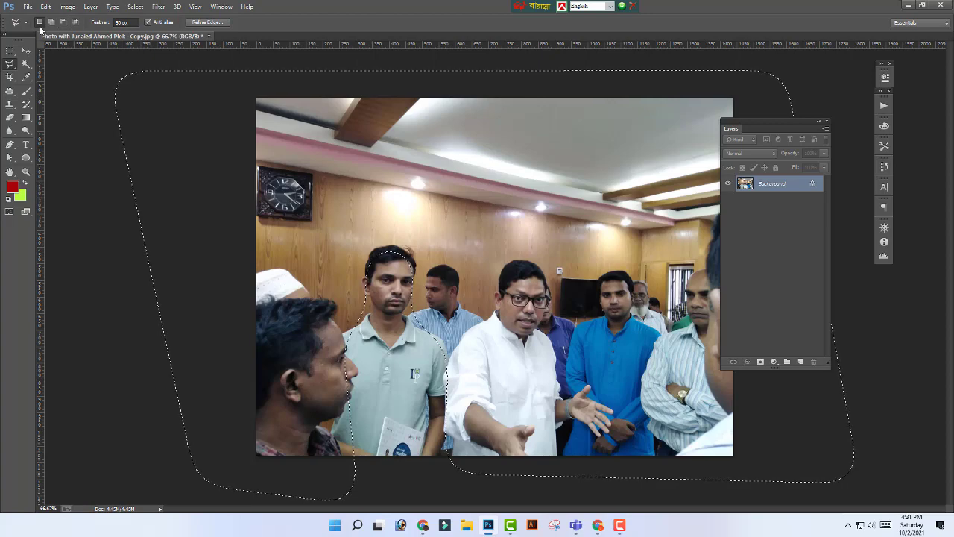
Step: Convert the Background into the regular layer Layer 0
double_click(784, 187)
click(630, 271)
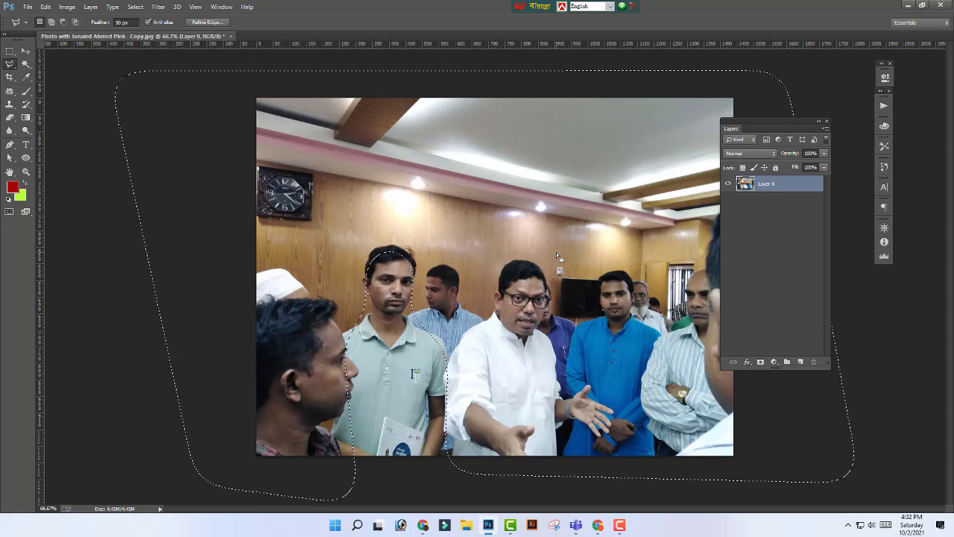
Step: Delete the feathered surroundings of the man, undo the deletion, and clear the selection
key(Delete)
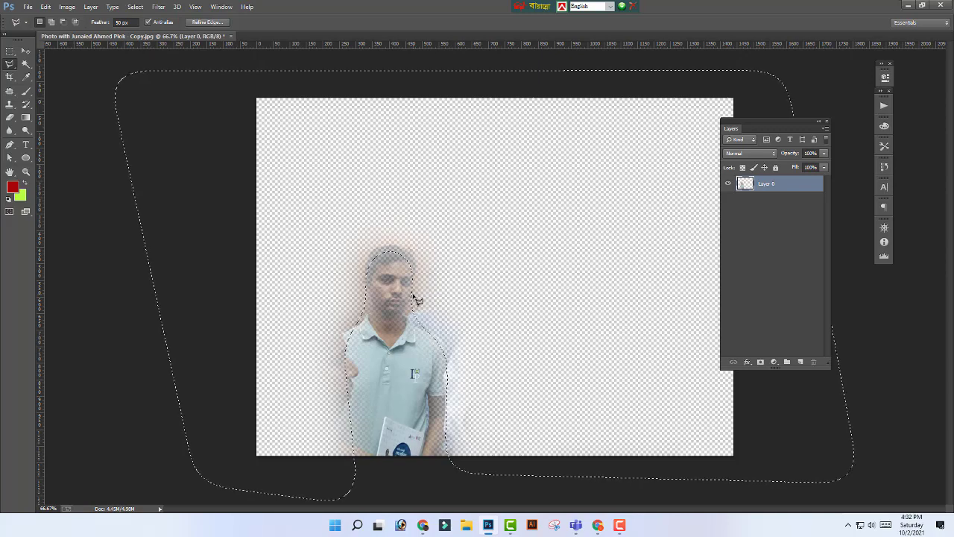
key(ctrl+z)
key(ctrl+d)
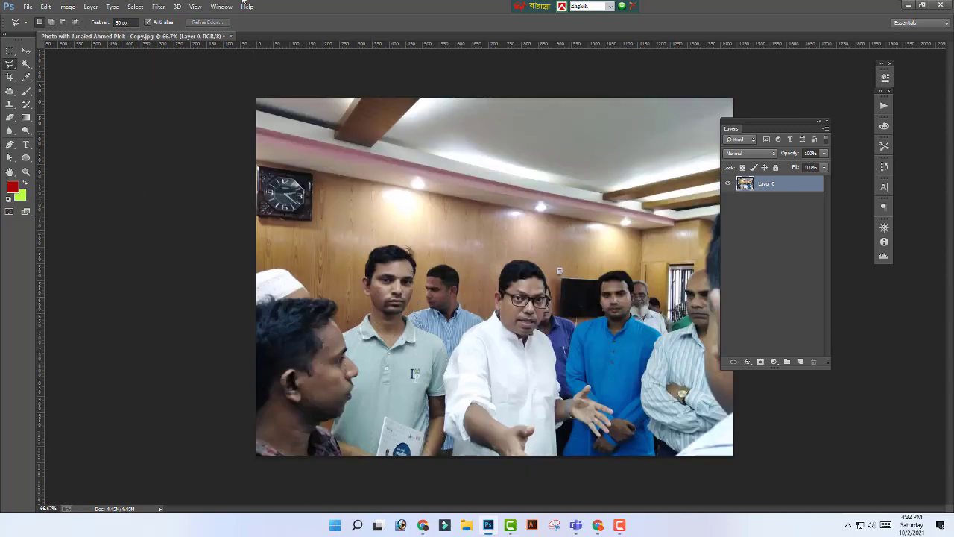
Step: Set the lasso's feather to 0 px and trace the man's light green shoulder, collar and neck up to his earlobe
key(Return)
key(ctrl+plus)
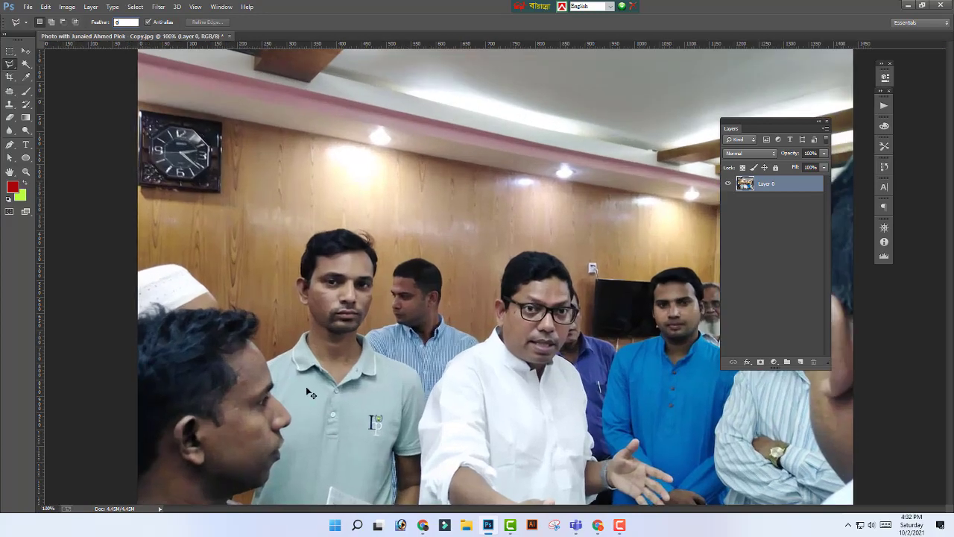
key(ctrl+plus)
key(ctrl+plus)
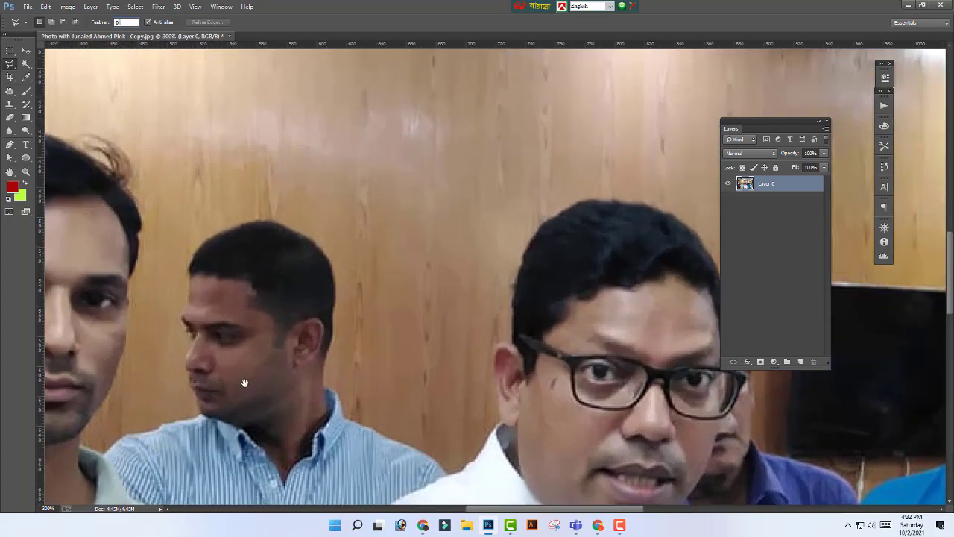
drag(245, 383, 462, 276)
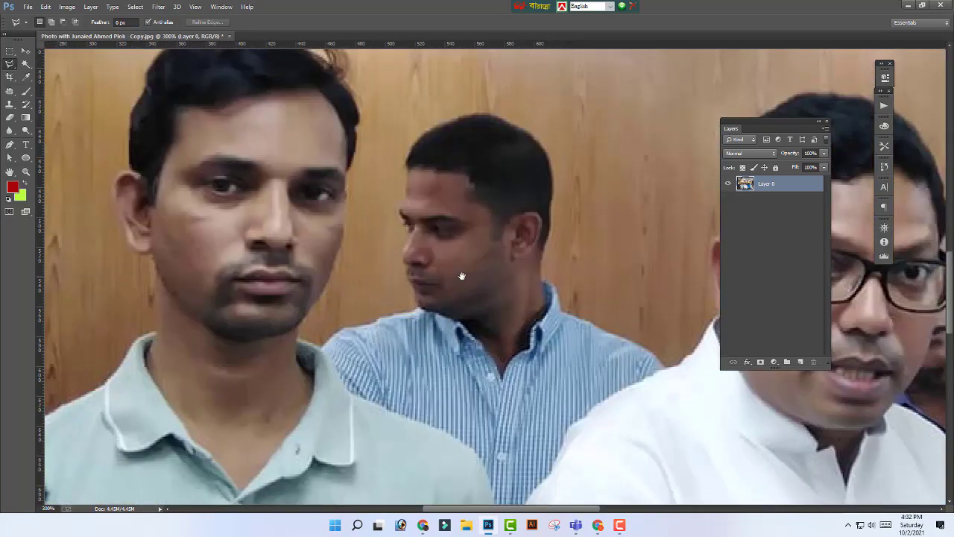
mouse_move(298, 404)
mouse_down()
mouse_move(447, 321)
mouse_move(529, 289)
mouse_move(507, 327)
mouse_up()
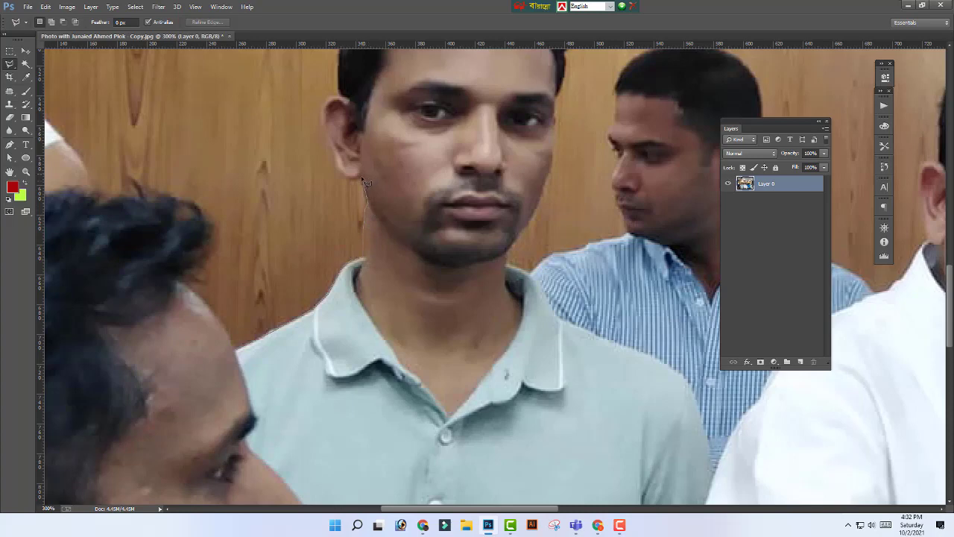
scroll(415, 277, up, 5)
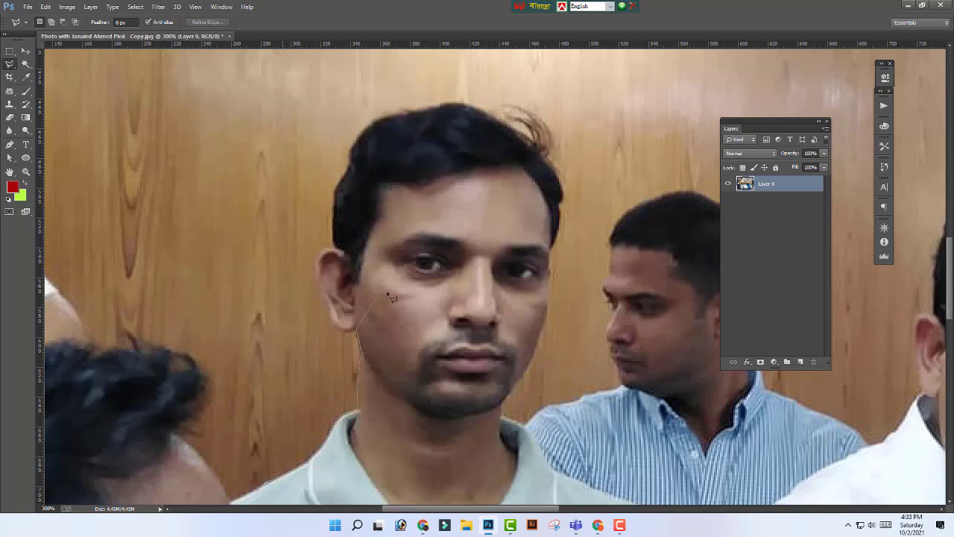
Step: Continue the polygonal outline around the man's ear up to his hairline
click(332, 322)
click(328, 305)
click(324, 299)
click(319, 285)
click(316, 272)
click(318, 255)
click(321, 251)
click(335, 246)
Step: Trace the outline of the man's hair from above the ear over the crown to the other side of his head
click(334, 223)
click(334, 196)
click(338, 183)
click(345, 171)
click(356, 137)
click(365, 126)
click(377, 118)
click(394, 112)
click(412, 110)
click(435, 105)
click(460, 101)
click(489, 113)
click(511, 123)
click(536, 143)
click(553, 163)
Step: Continue the outline down the far side of the man's face and along his shoulder to the sleeve
click(522, 371)
scroll(632, 507, down, 3)
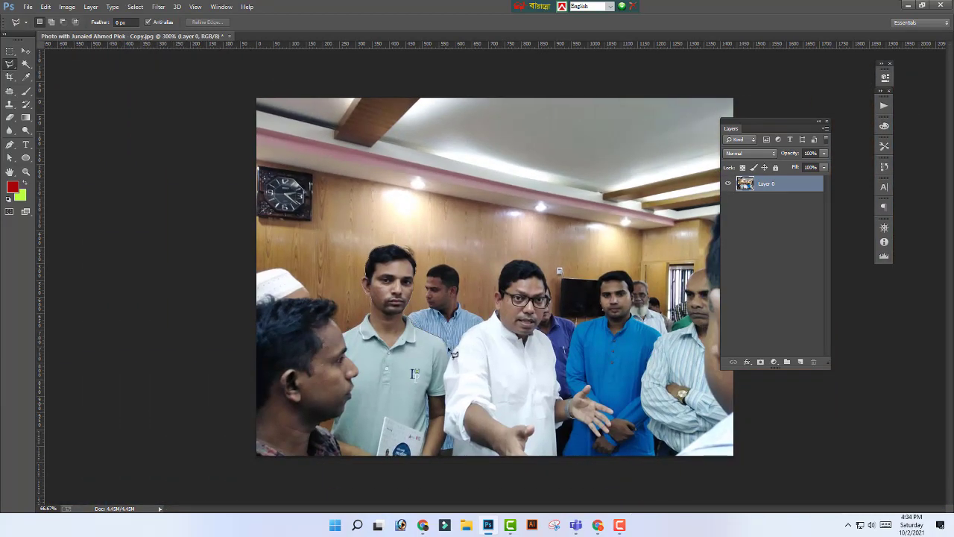
click(447, 356)
Step: Close the polygonal outline around the outside of the canvas back to the man's shoulder, delete the selected surroundings and deselect
click(443, 481)
click(840, 475)
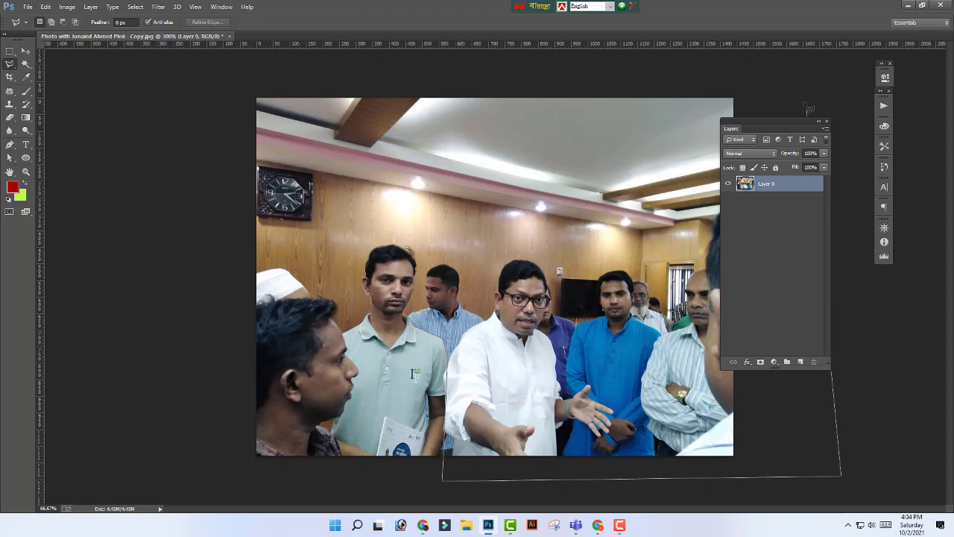
click(767, 86)
click(123, 52)
click(144, 326)
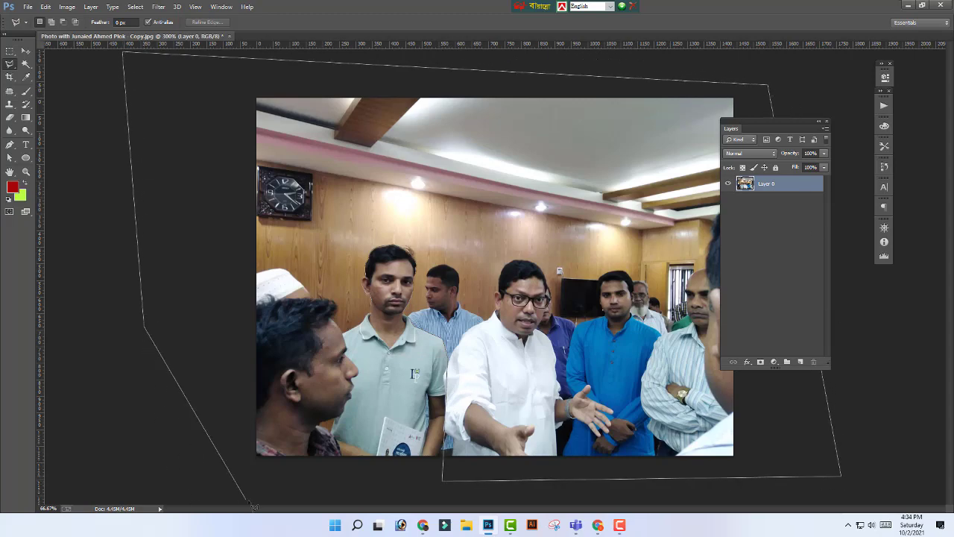
click(329, 499)
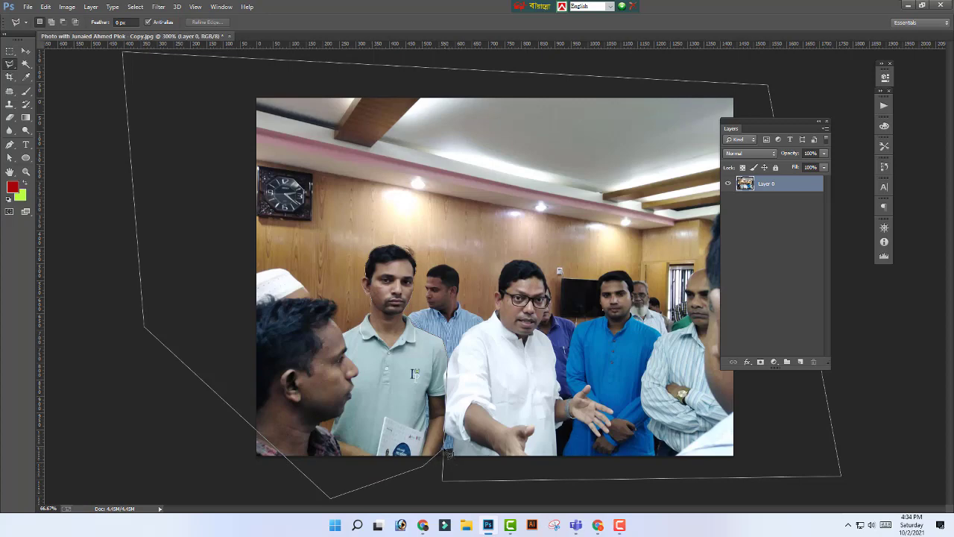
click(422, 465)
click(342, 335)
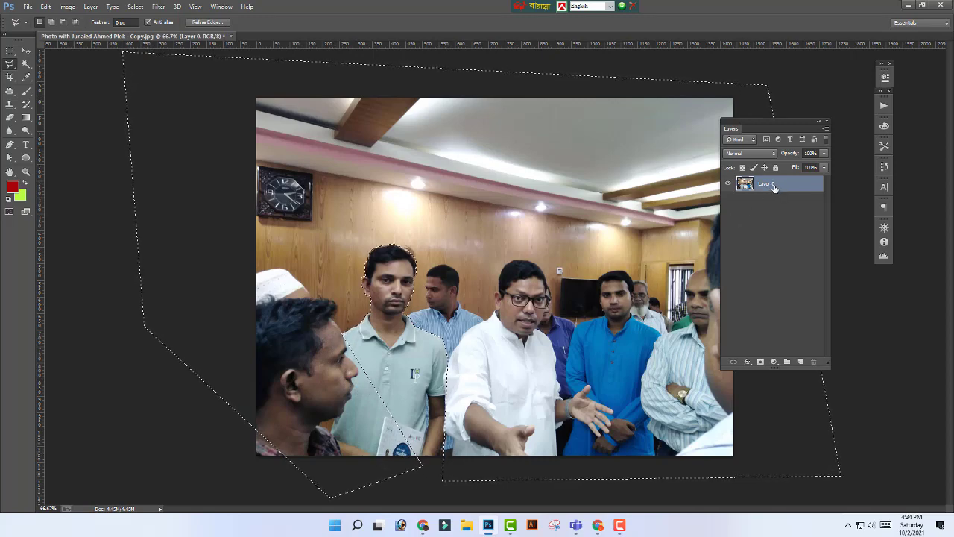
key(Delete)
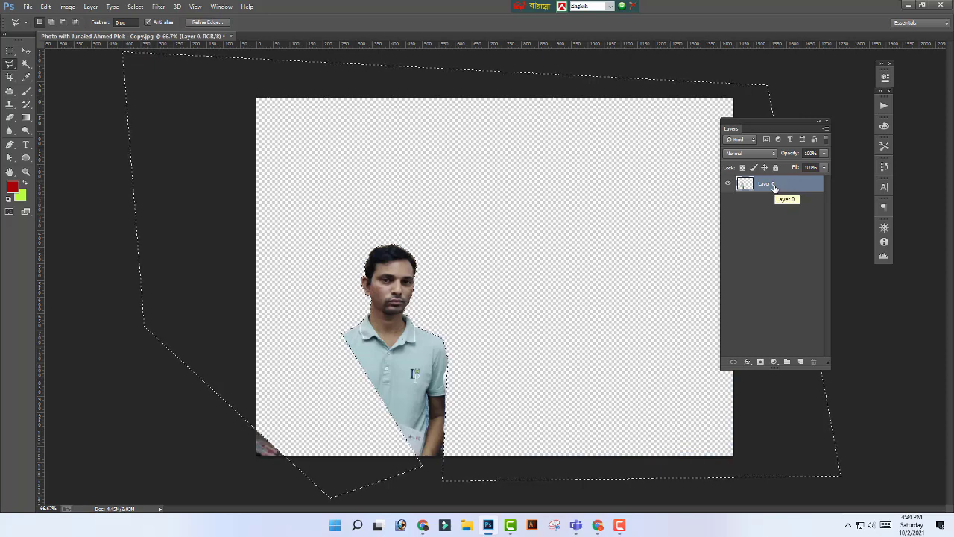
key(ctrl+d)
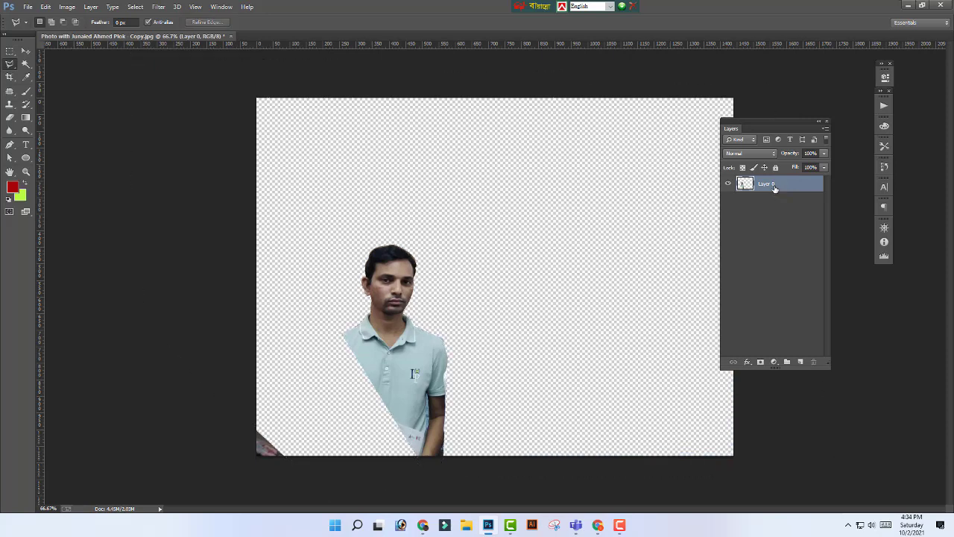
Step: Delete the man's torso below the upper chest and the leftover corner piece using rectangular marquee selections, and deselect
click(10, 51)
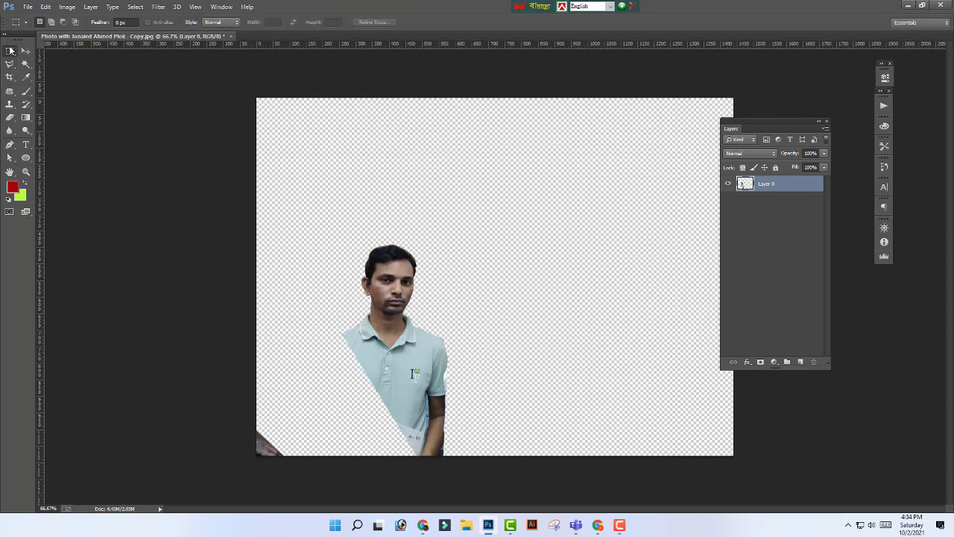
click(59, 50)
drag(283, 354, 597, 502)
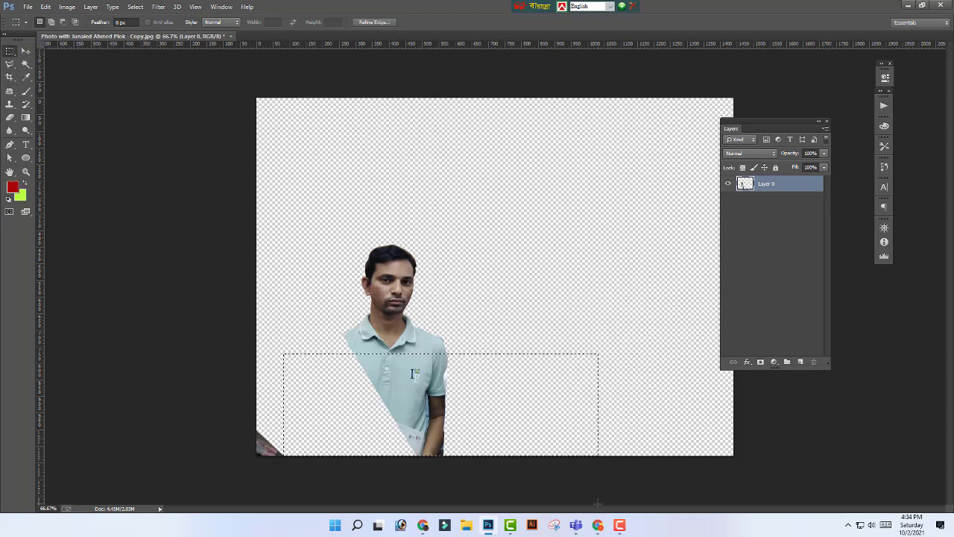
key(Delete)
drag(439, 480, 150, 419)
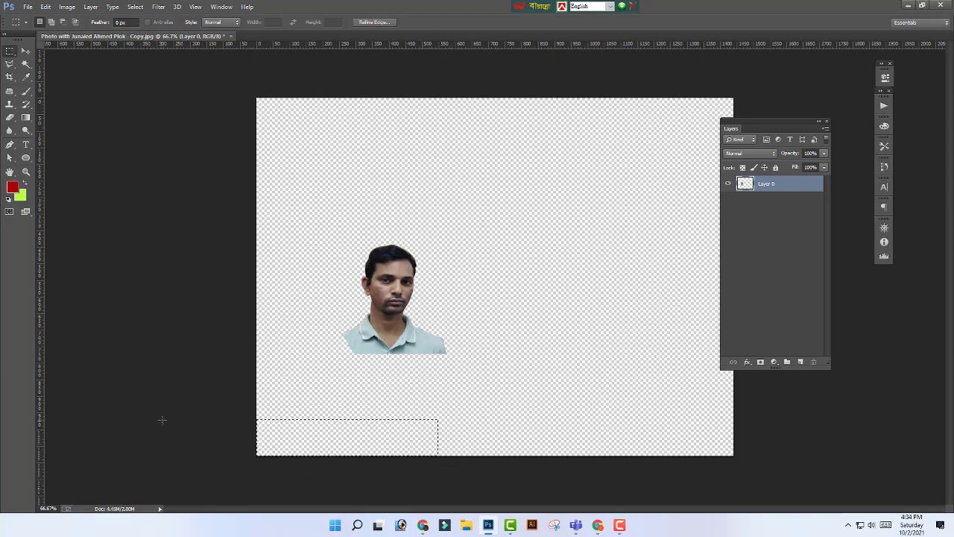
click(245, 443)
Step: Scale the cut-out man up to about 285% and move him to the middle of the canvas
click(25, 52)
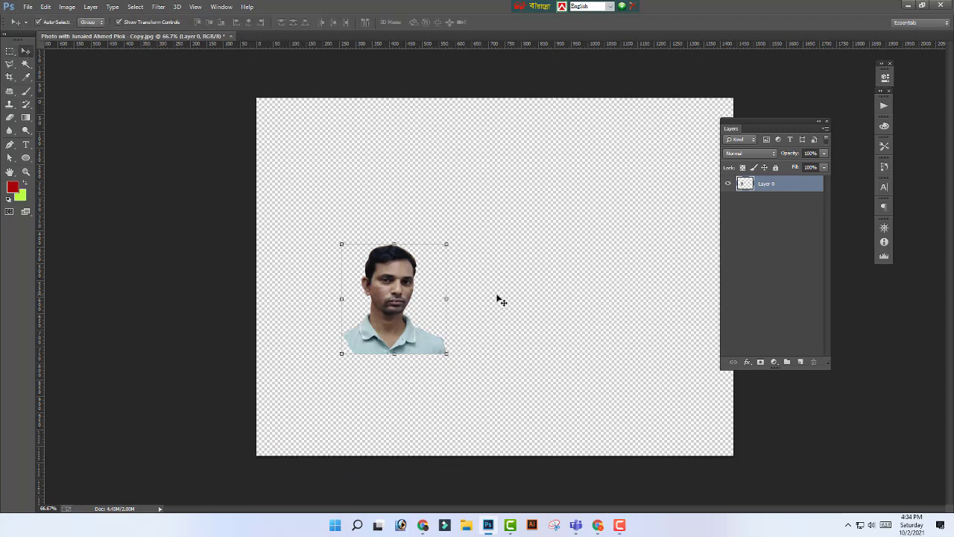
drag(447, 240, 561, 156)
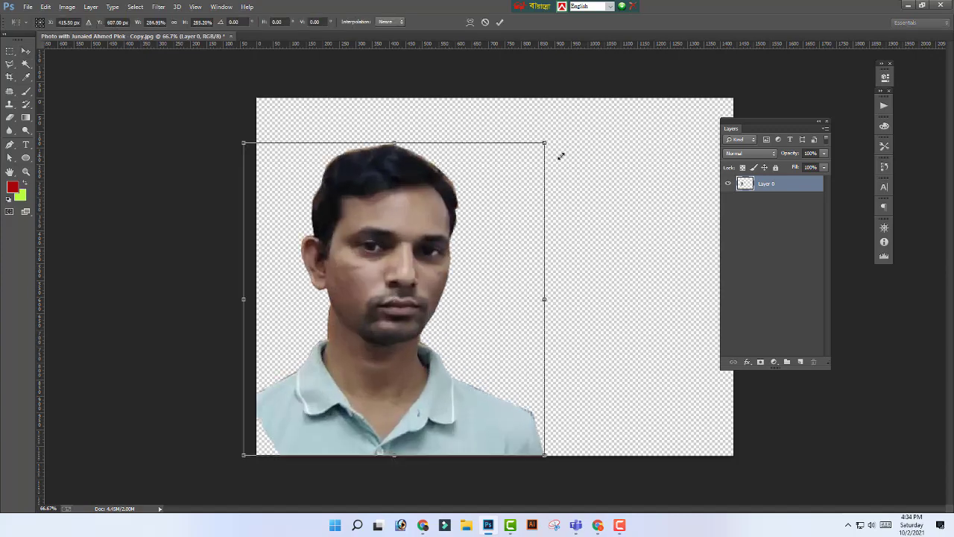
drag(391, 280, 467, 249)
key(Return)
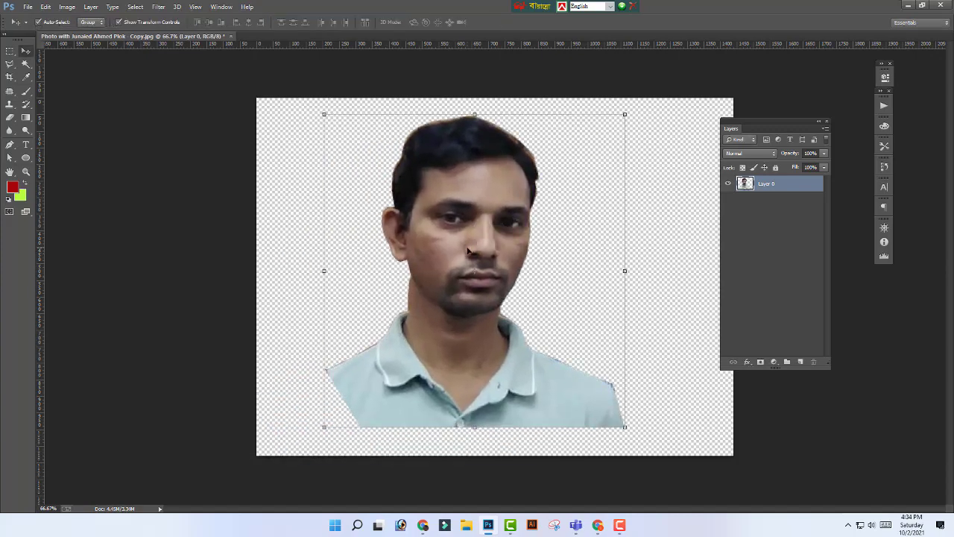
click(666, 301)
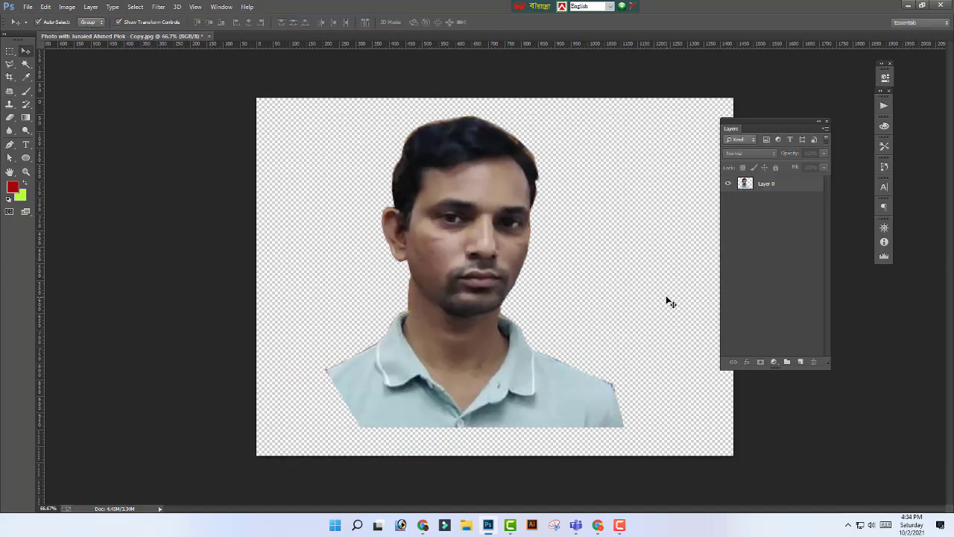
Step: Switch to Chrome and search Google Images for "nature"
click(598, 525)
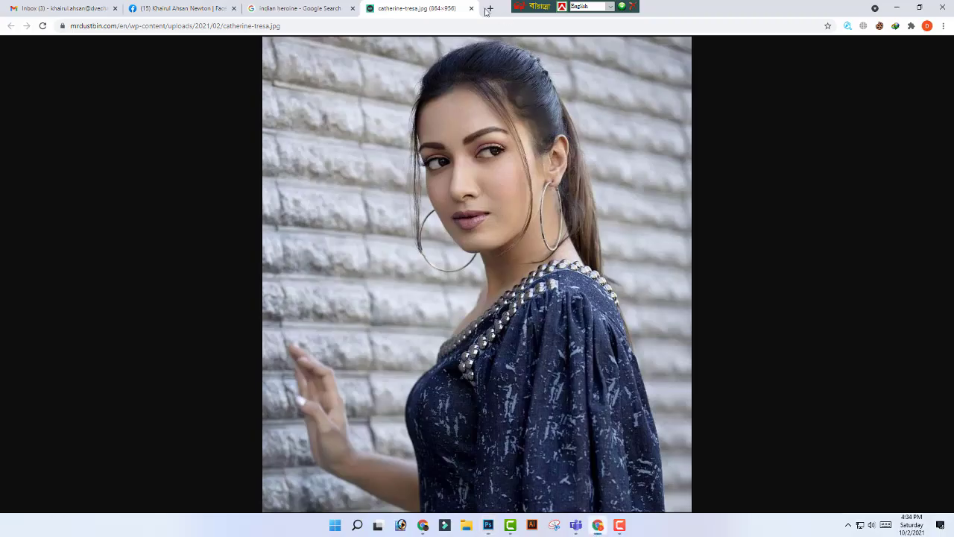
click(306, 9)
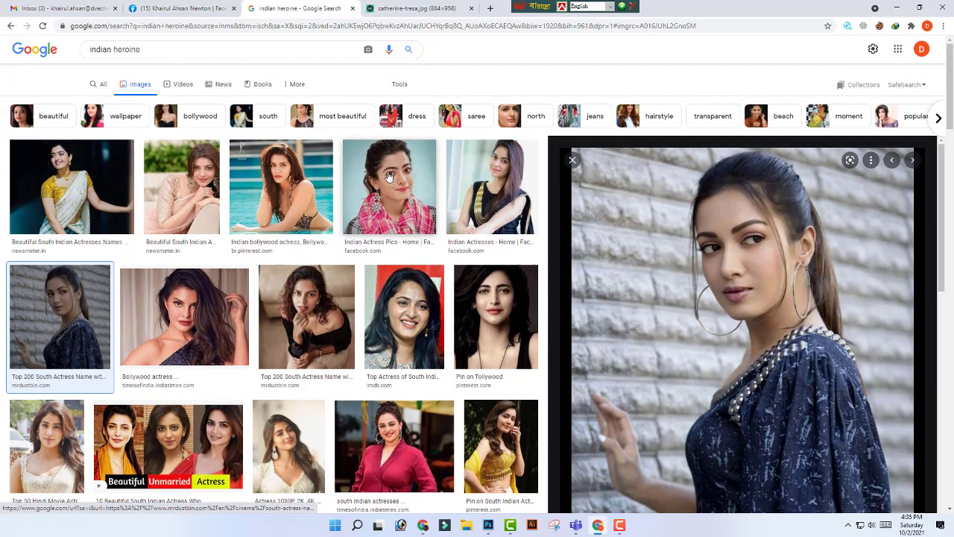
click(213, 50)
key(ctrl+a)
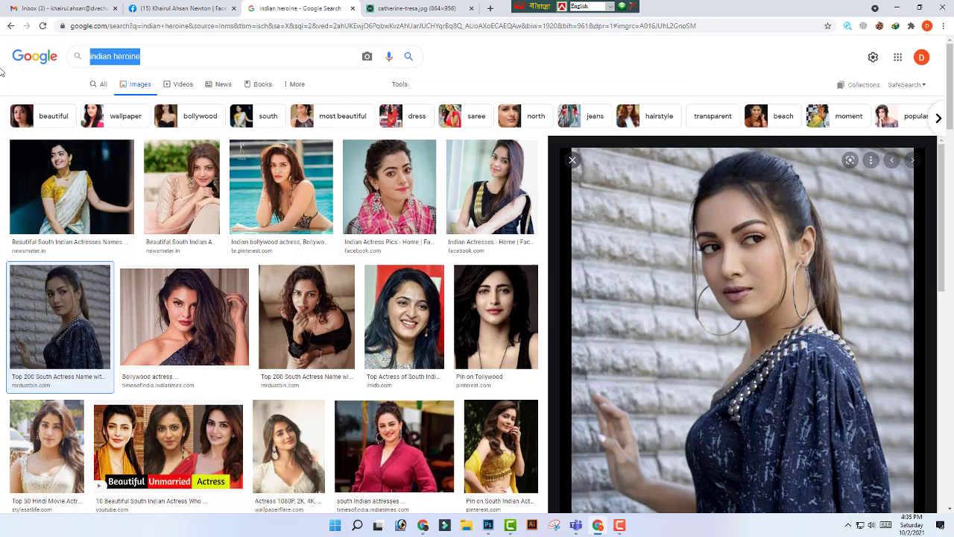
text(nature)
key(Return)
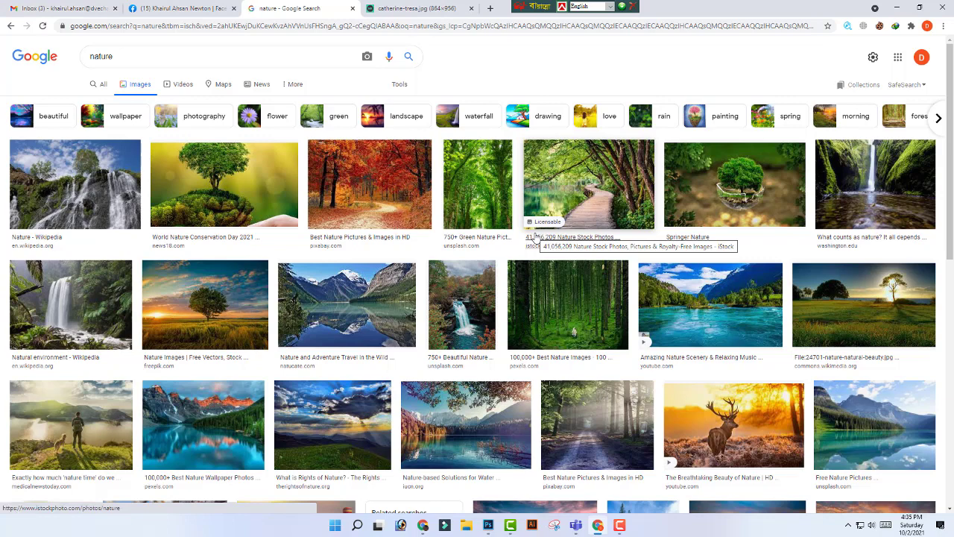
Step: Browse the nature results and related images and preview the photo of a rainbow over a dirt road
click(535, 236)
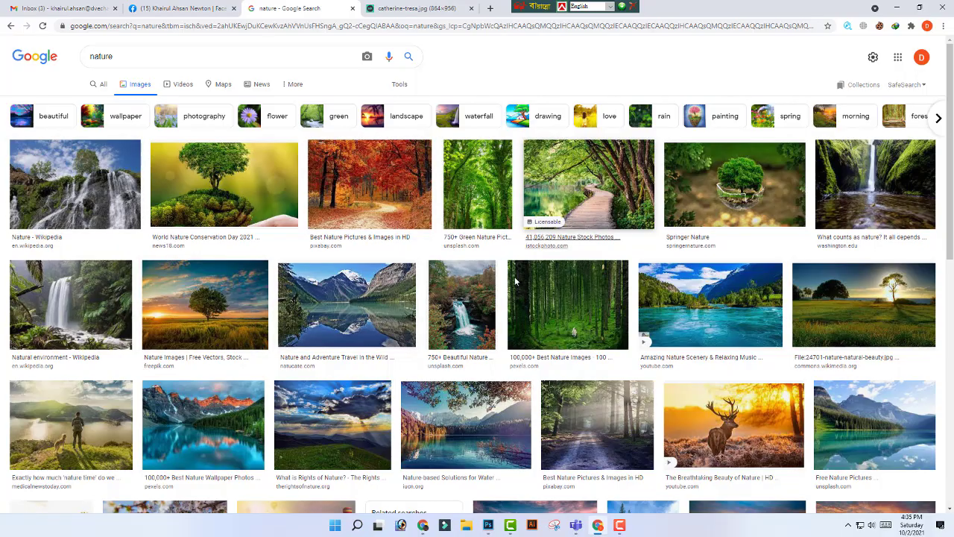
scroll(617, 389, down, 3)
scroll(616, 390, down, 3)
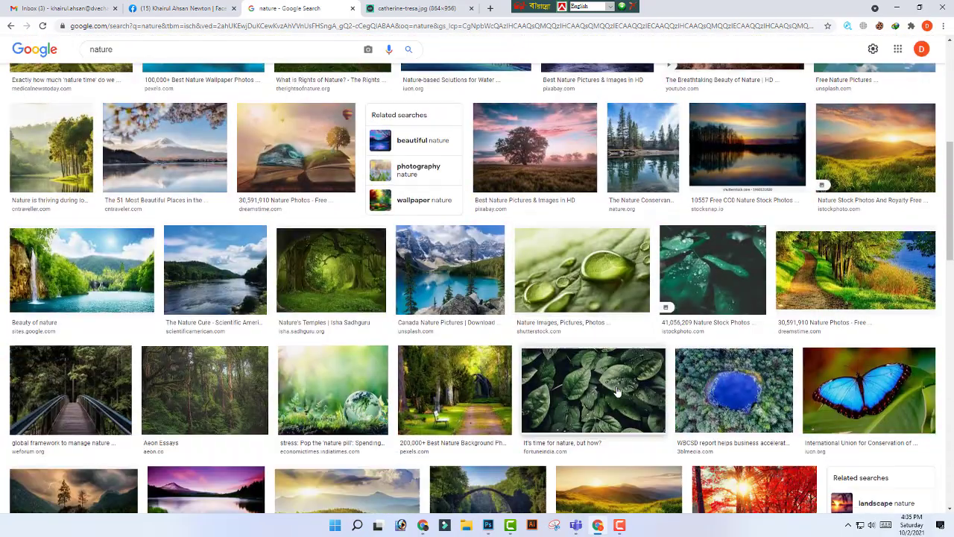
scroll(616, 390, down, 4)
scroll(617, 390, up, 3)
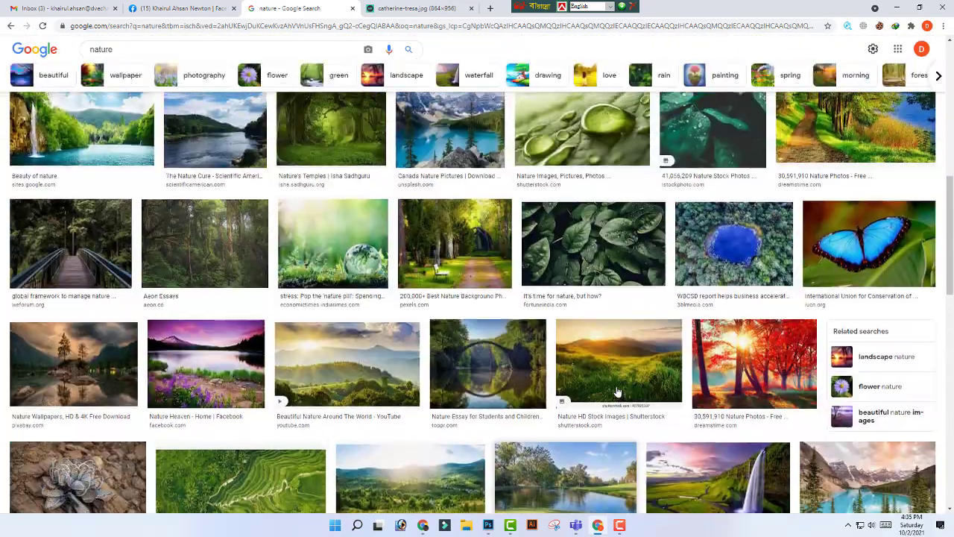
scroll(616, 390, up, 3)
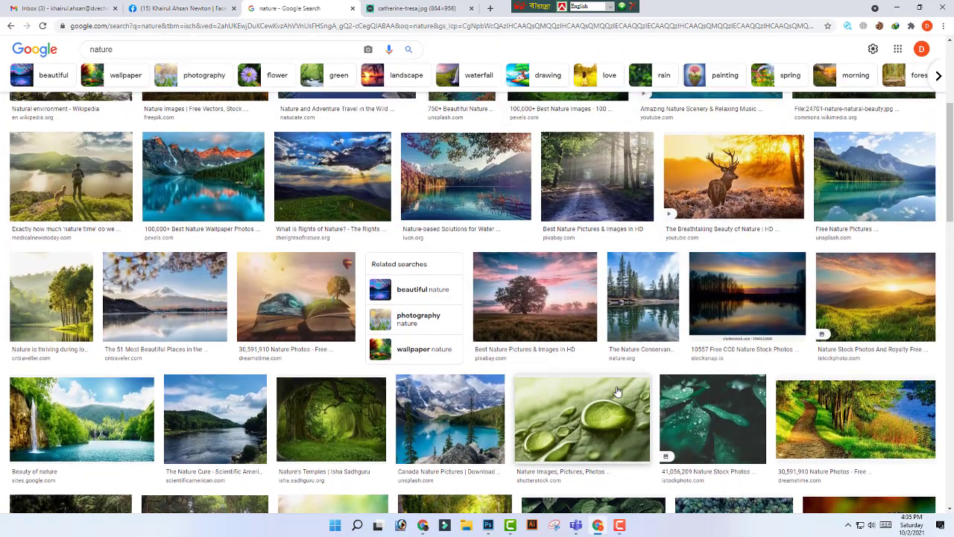
click(253, 419)
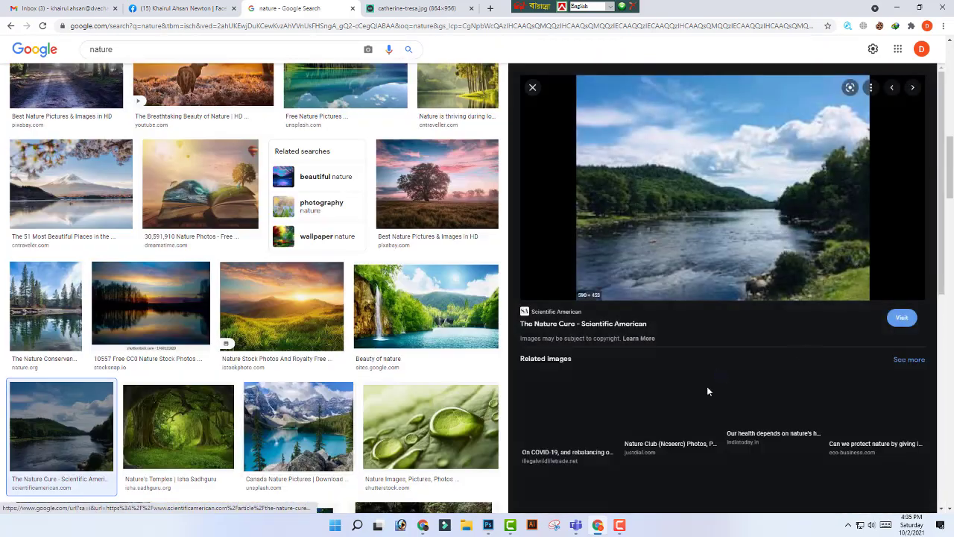
scroll(673, 373, down, 1)
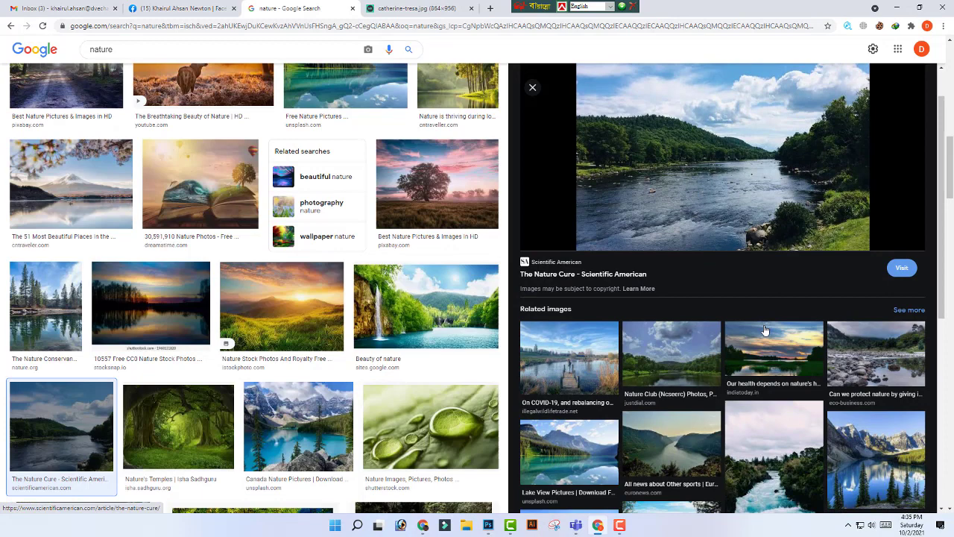
click(673, 348)
scroll(716, 335, down, 2)
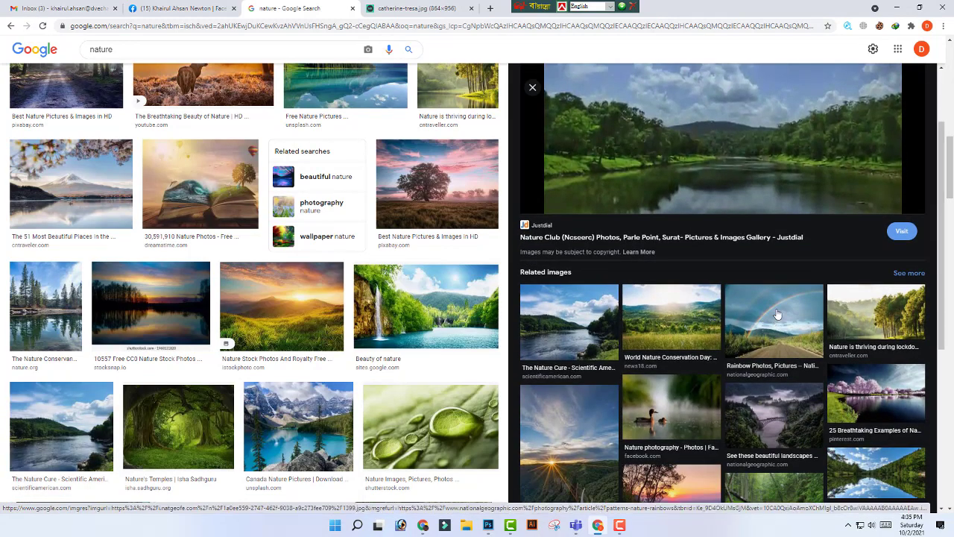
click(770, 314)
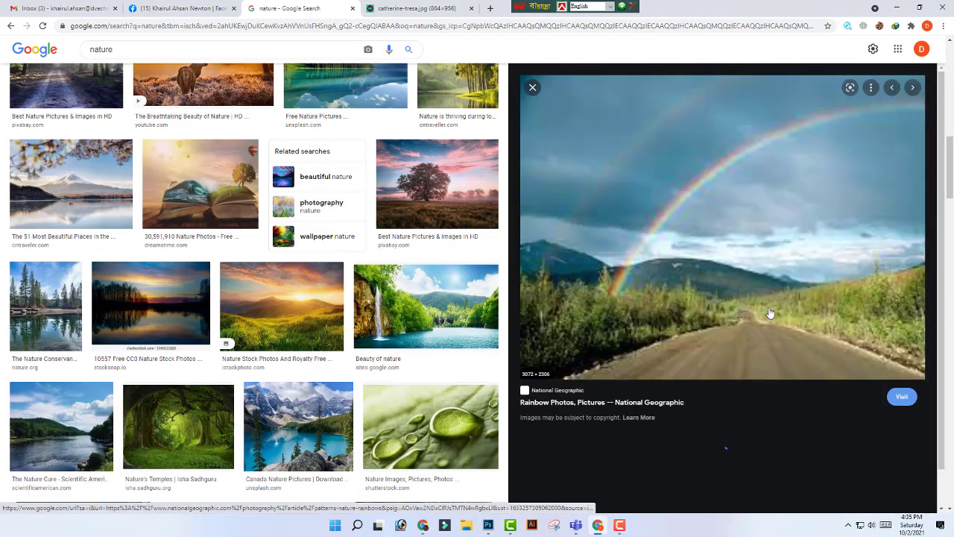
Step: Open the rainbow photo at full size in its own browser tab
right_click(795, 181)
click(842, 279)
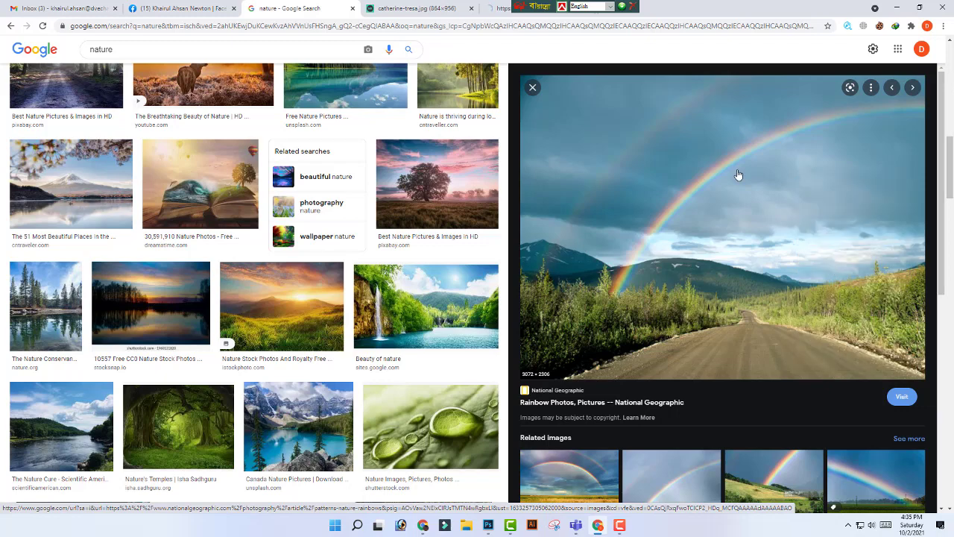
click(536, 9)
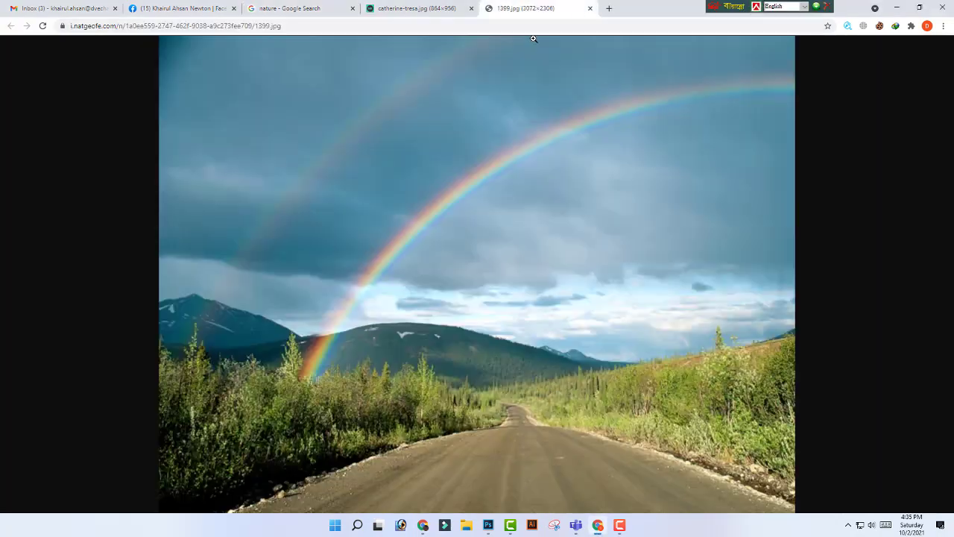
Step: Try to bring the rainbow photo into the Photoshop document and enlarge it, and delete the pasted layer
right_click(553, 204)
click(601, 234)
click(488, 524)
key(ctrl+v)
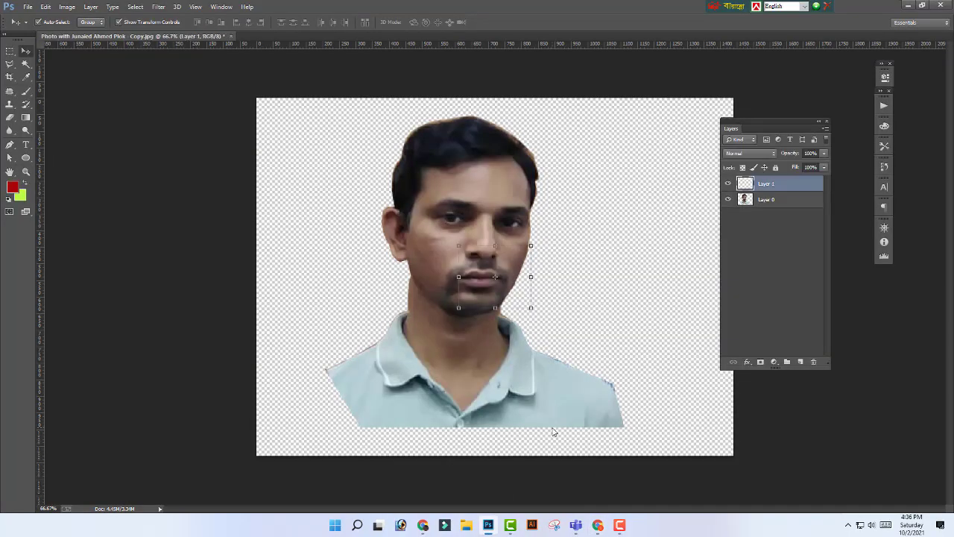
key(ctrl+t)
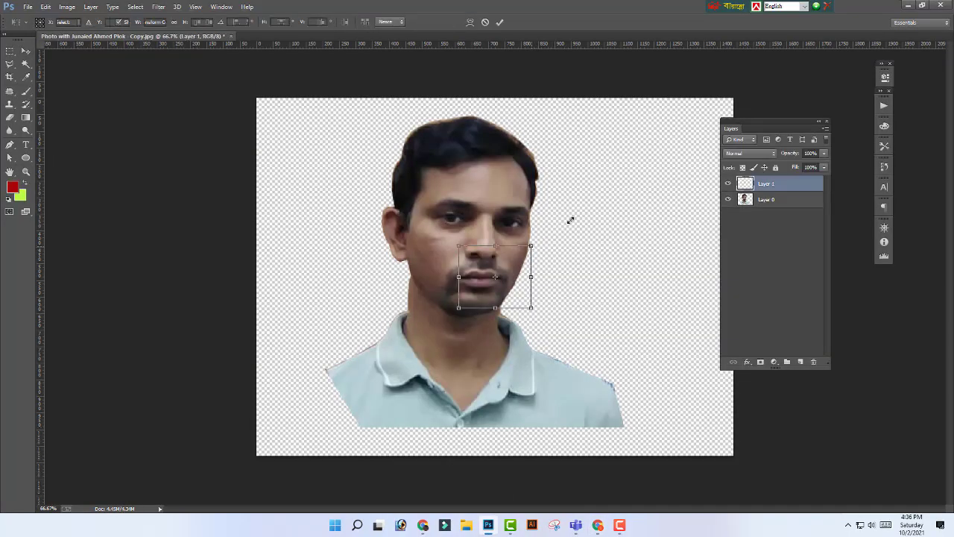
drag(531, 245, 698, 135)
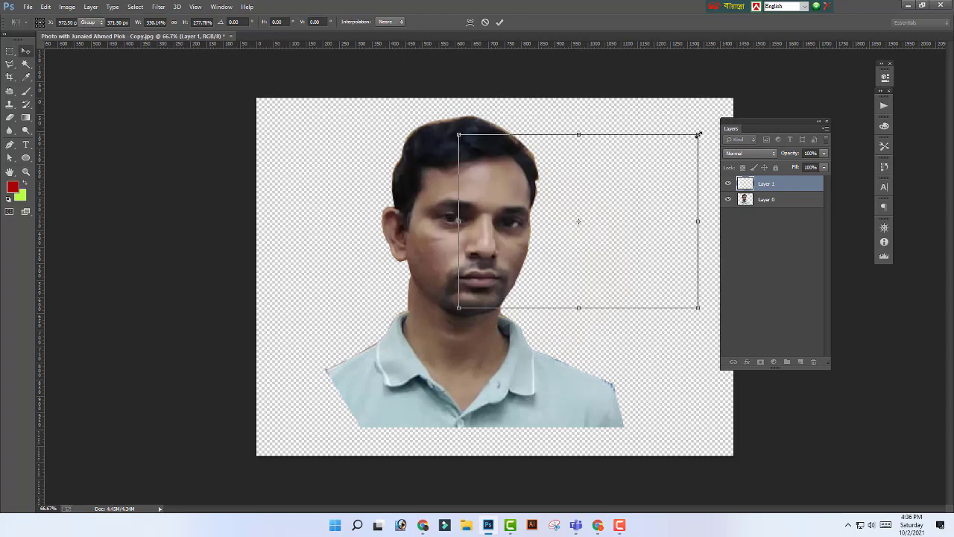
key(Return)
key(Delete)
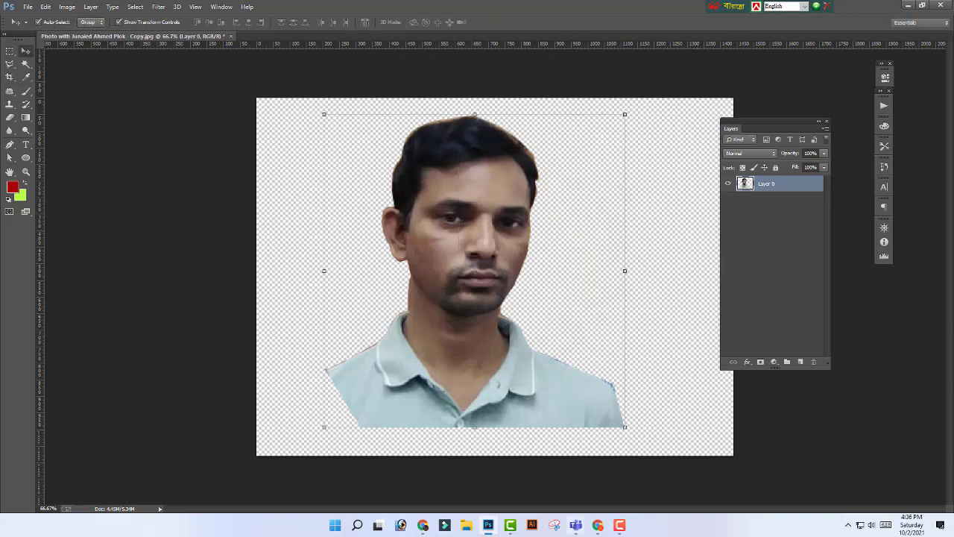
Step: Copy the full-size rainbow image from Chrome and paste it into the Photoshop document as a new layer
click(597, 525)
right_click(614, 222)
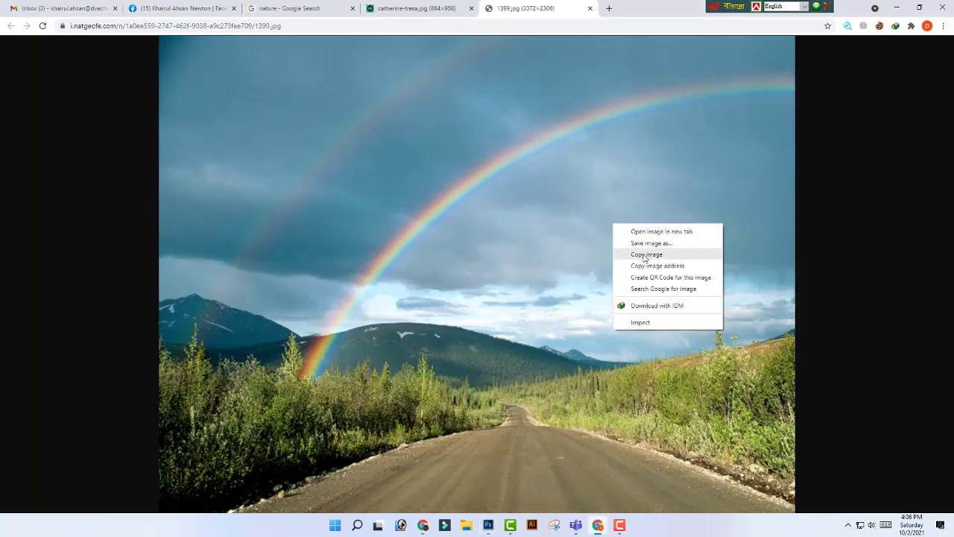
click(646, 255)
click(488, 525)
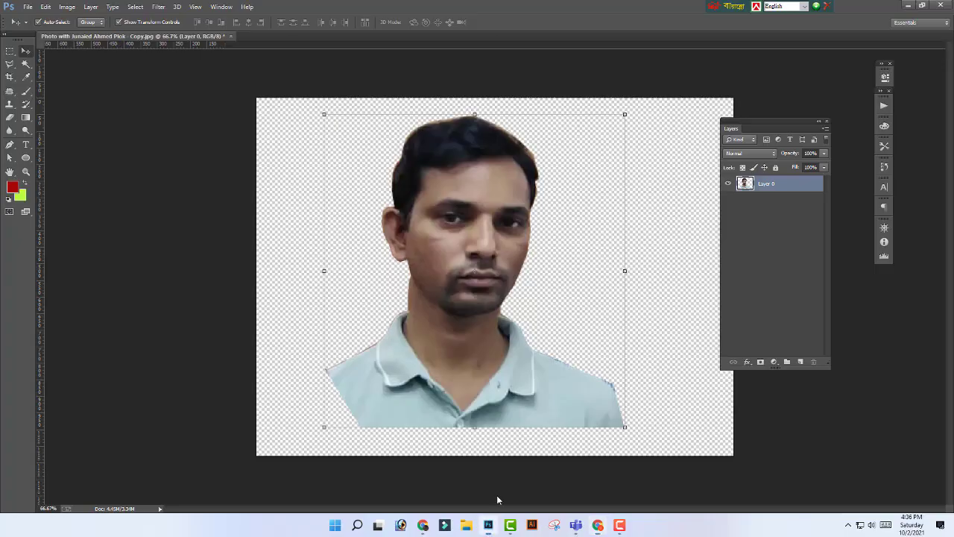
key(ctrl+v)
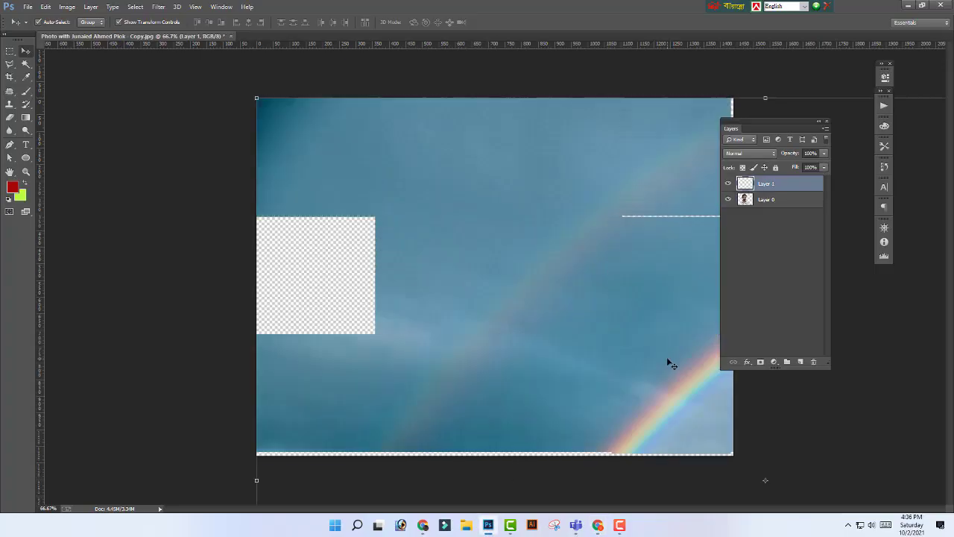
Step: Reposition the pasted rainbow layer and scale it to about 1722 × 1293 px so that it covers the whole canvas
drag(670, 364, 452, 215)
key(ctrl+minus)
key(ctrl+minus)
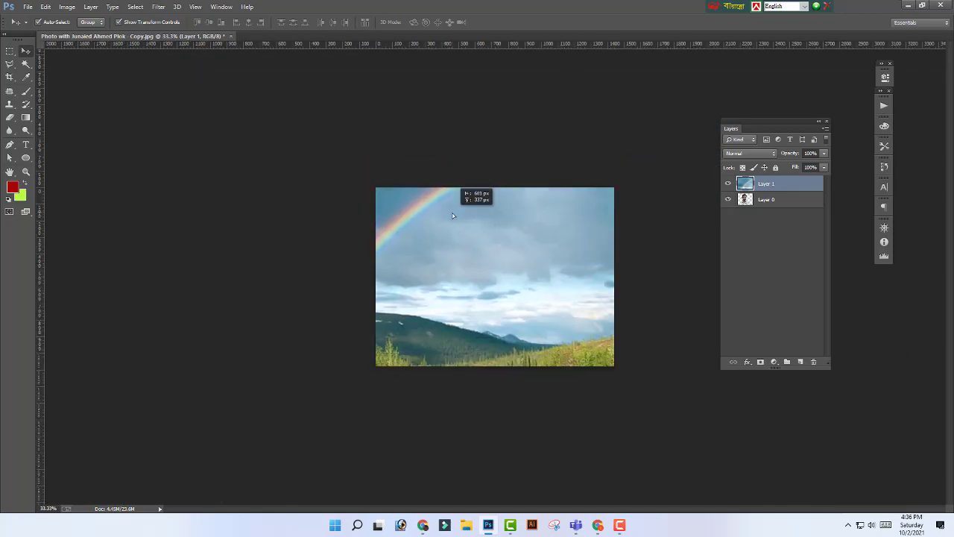
drag(694, 82, 558, 166)
key(Return)
drag(500, 244, 533, 250)
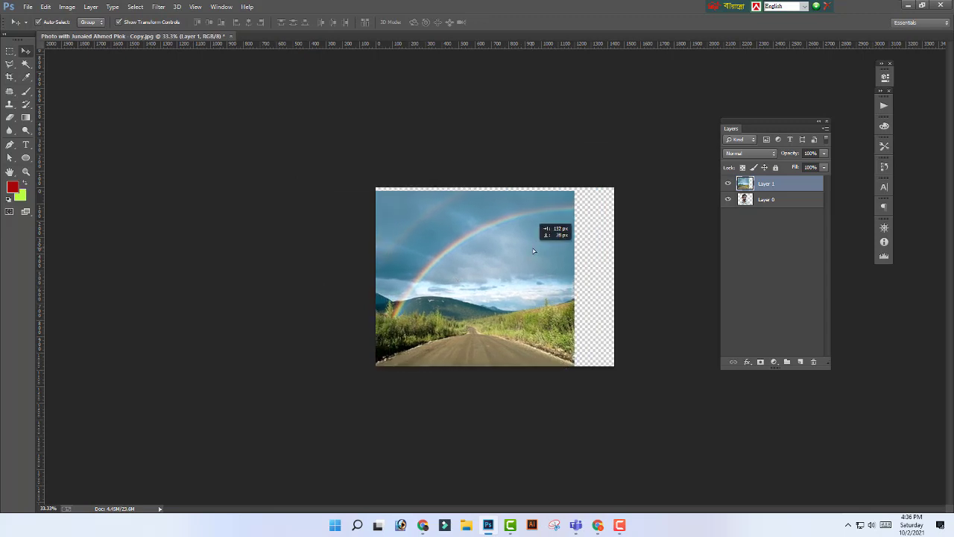
key(ctrl+t)
drag(579, 363, 638, 389)
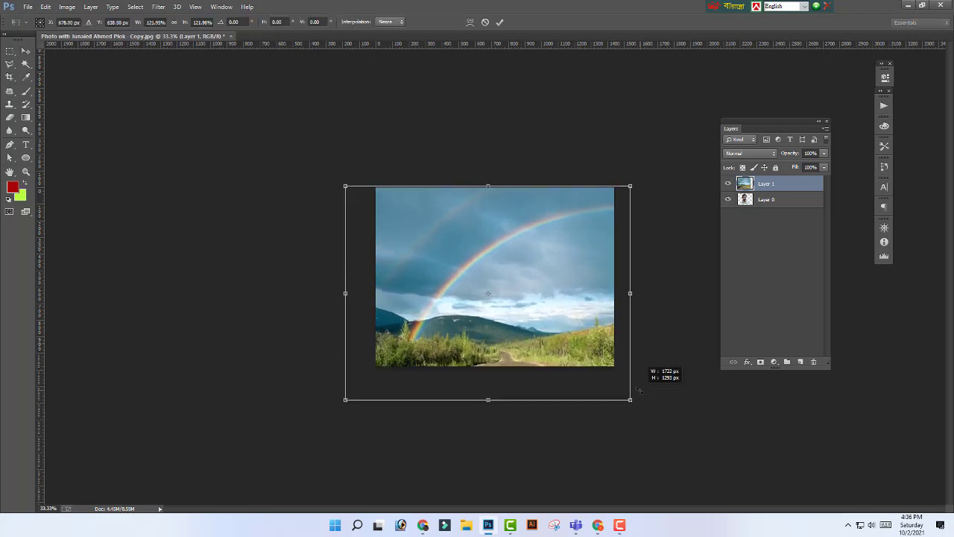
key(Return)
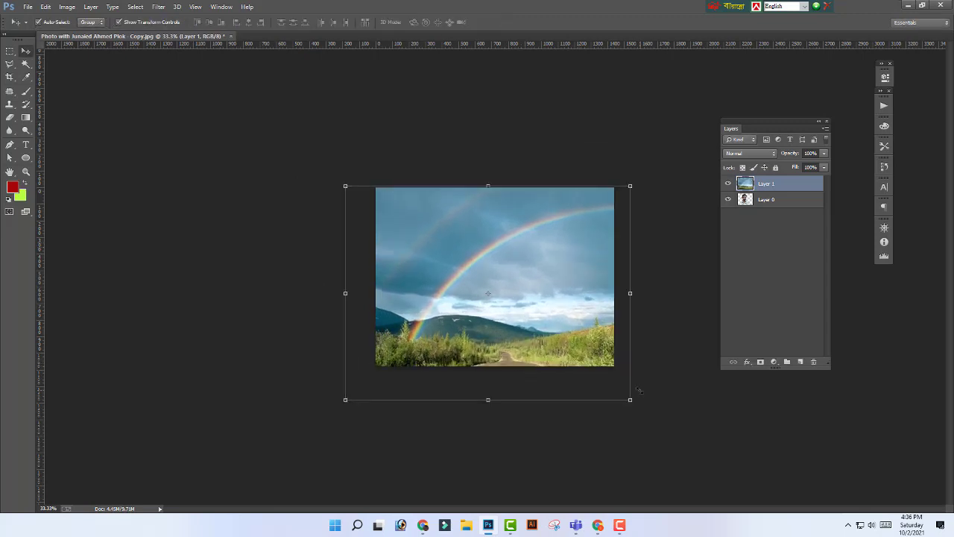
Step: Place the cut-out man's layer above the rainbow layer in the layer stack
click(760, 241)
drag(769, 207, 770, 187)
click(626, 300)
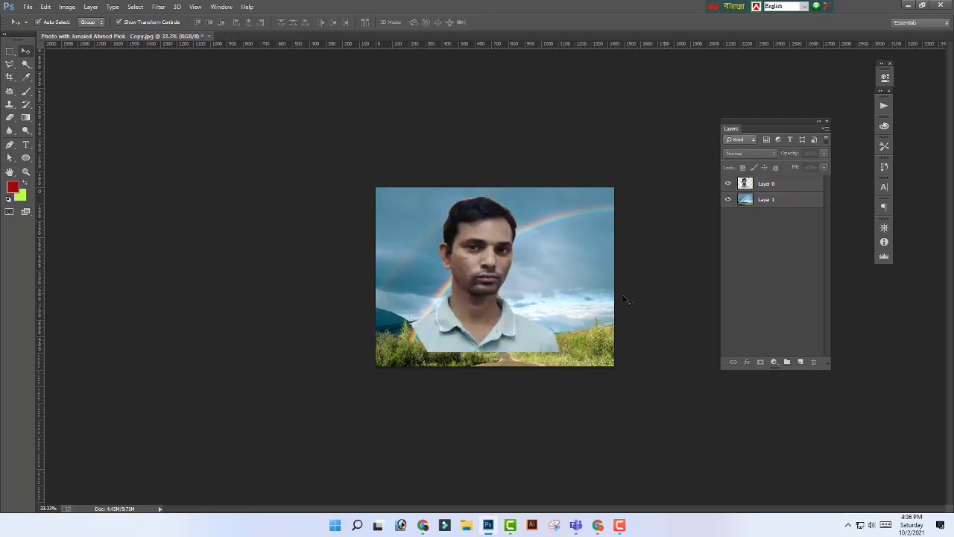
Step: Move the cut-out man to the lower right of the rainbow landscape so his shirt runs off the canvas bottom, and deselect
drag(480, 279, 555, 303)
click(675, 326)
click(551, 302)
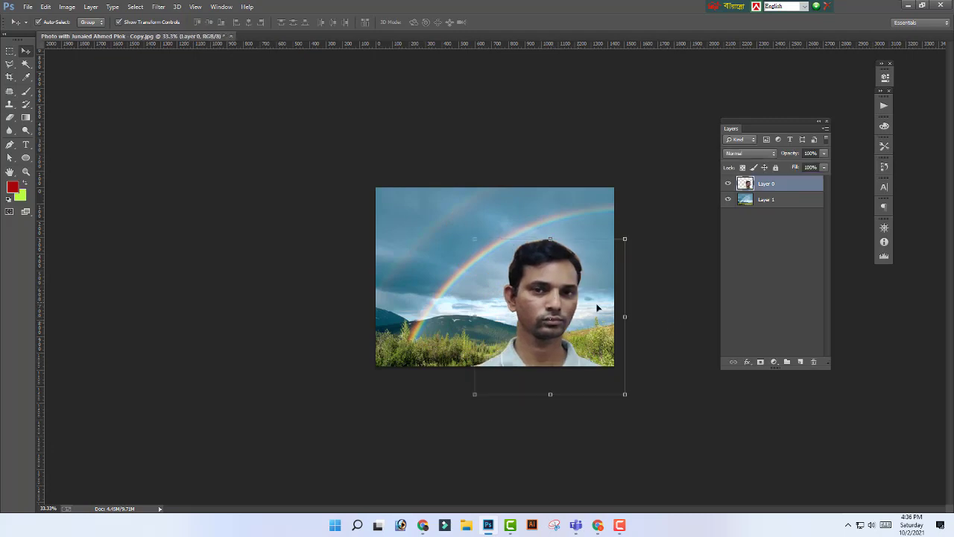
click(684, 313)
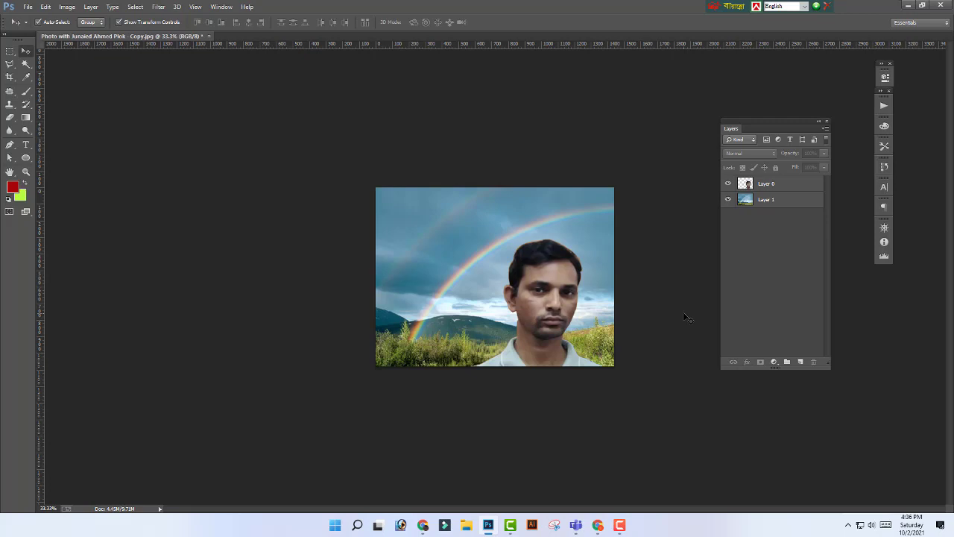
Step: Examine the finished composite of the man on the rainbow landscape at several zoom levels
key(ctrl+plus)
key(ctrl+minus)
key(ctrl+minus)
key(ctrl+minus)
key(ctrl+minus)
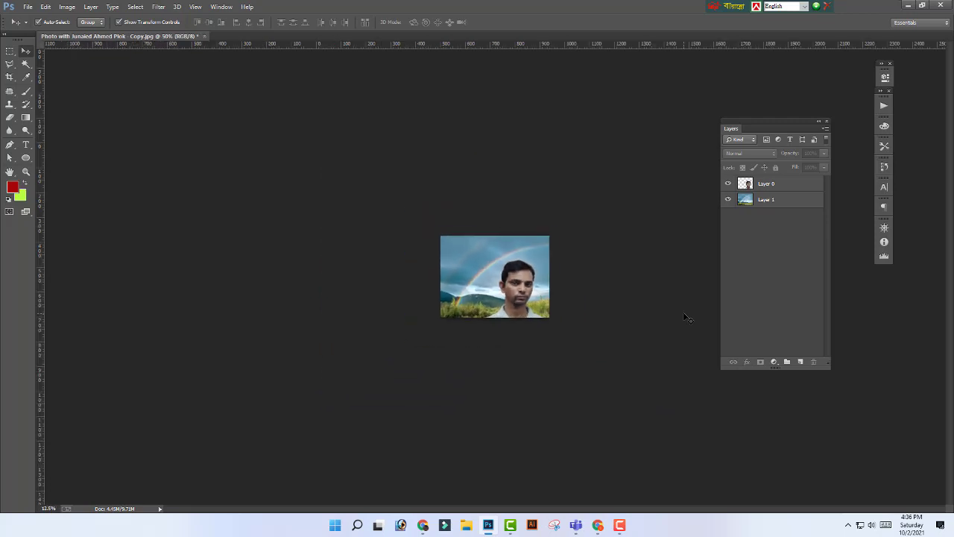
key(ctrl+plus)
key(ctrl+plus)
key(ctrl+plus)
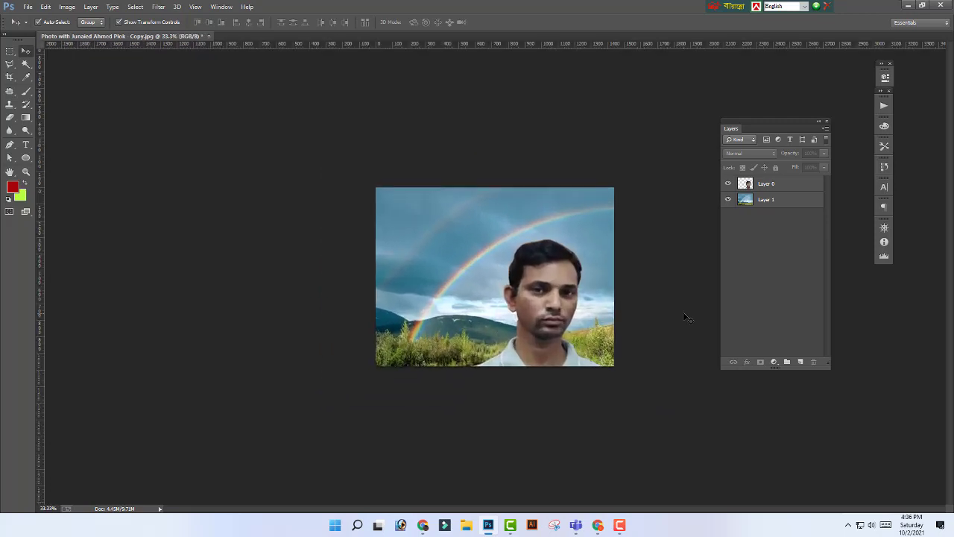
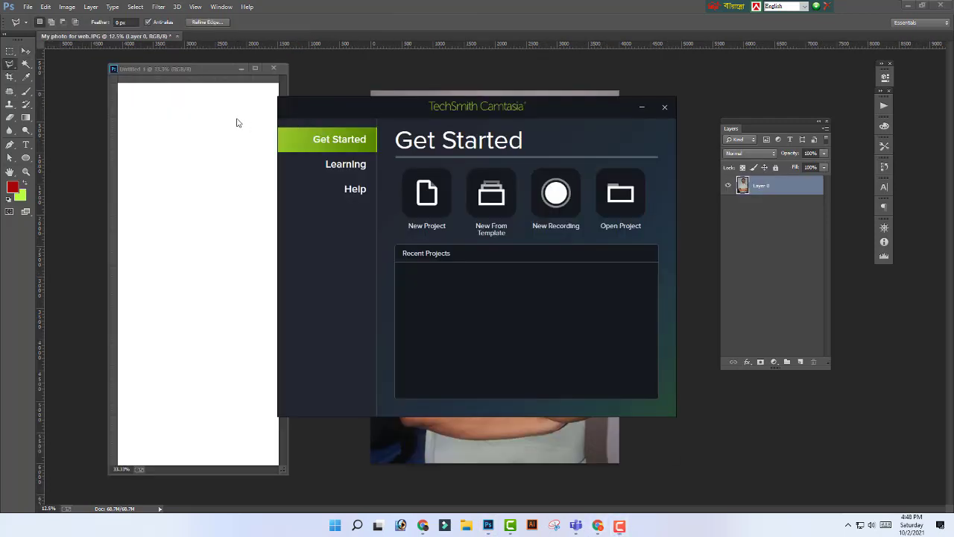
Step: Dismiss the Camtasia window, invert the selection to cover the man, and try deleting him from the photo before undoing it
click(643, 106)
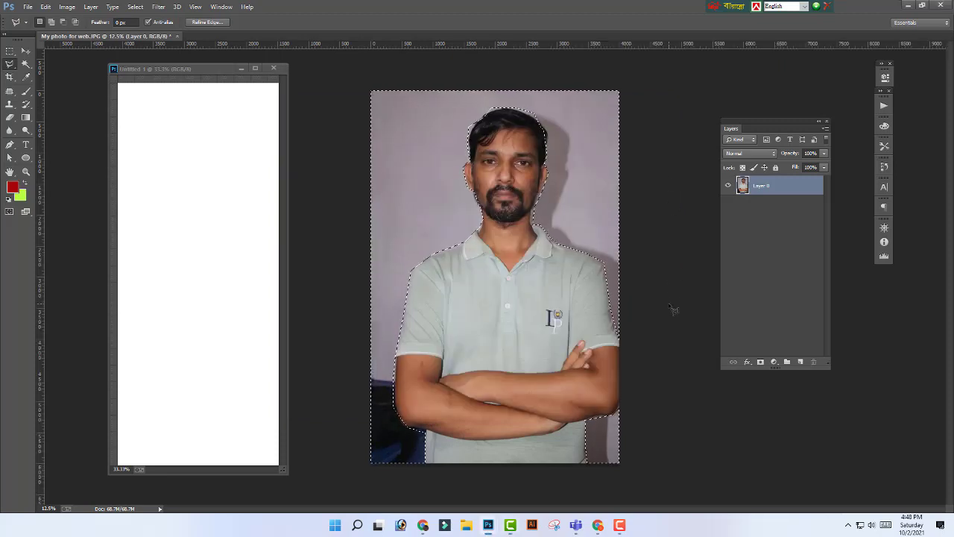
key(ctrl+shift+i)
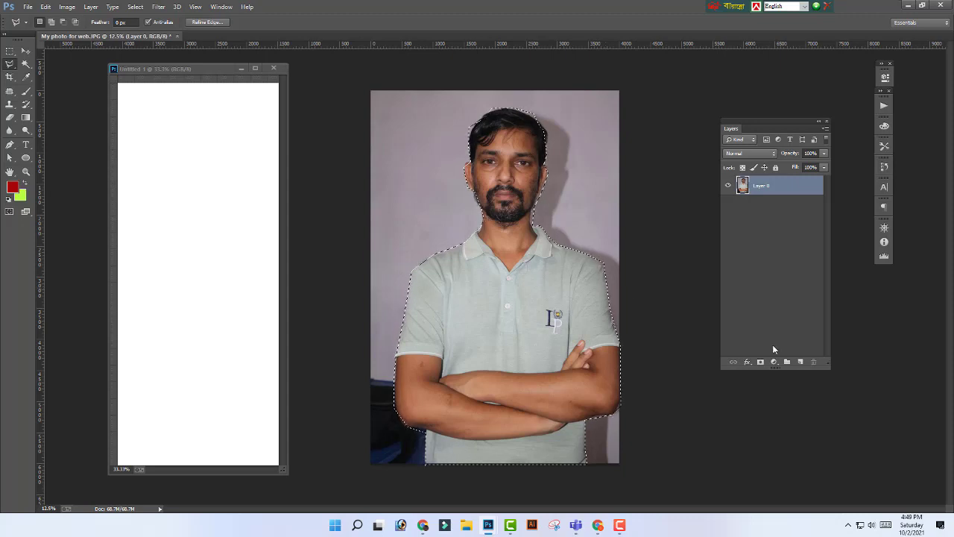
key(Delete)
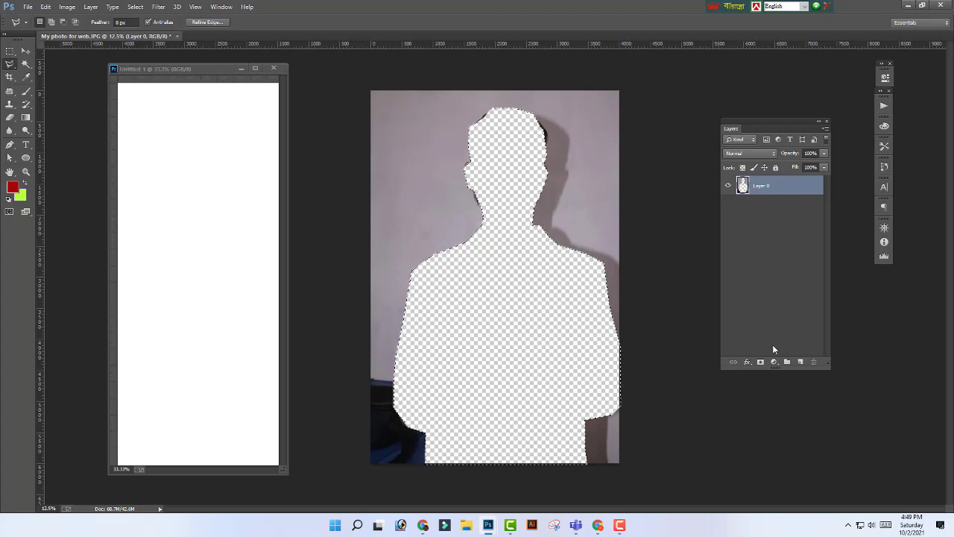
key(ctrl+z)
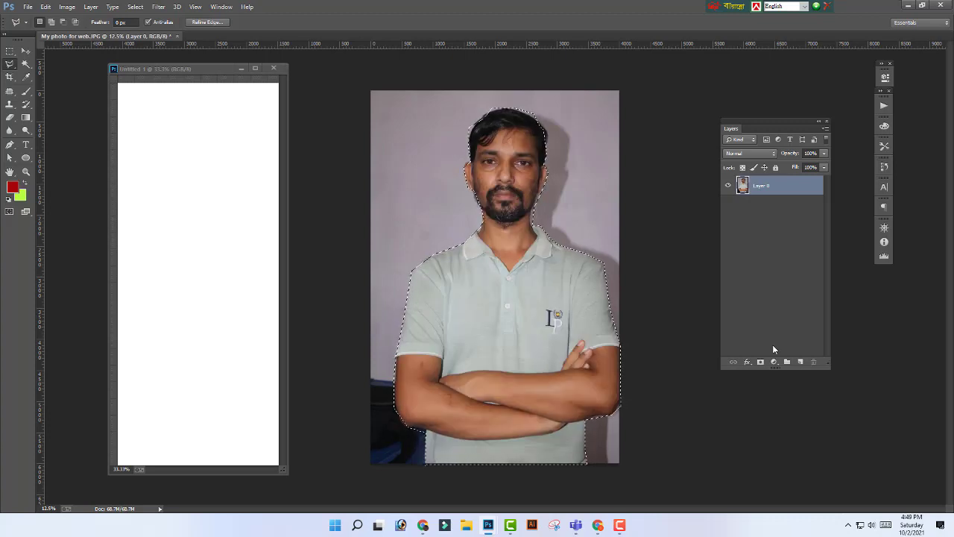
Step: Try deleting the background around the man with the selection inverted, undo the deletion, and reselect the man
key(ctrl+shift+i)
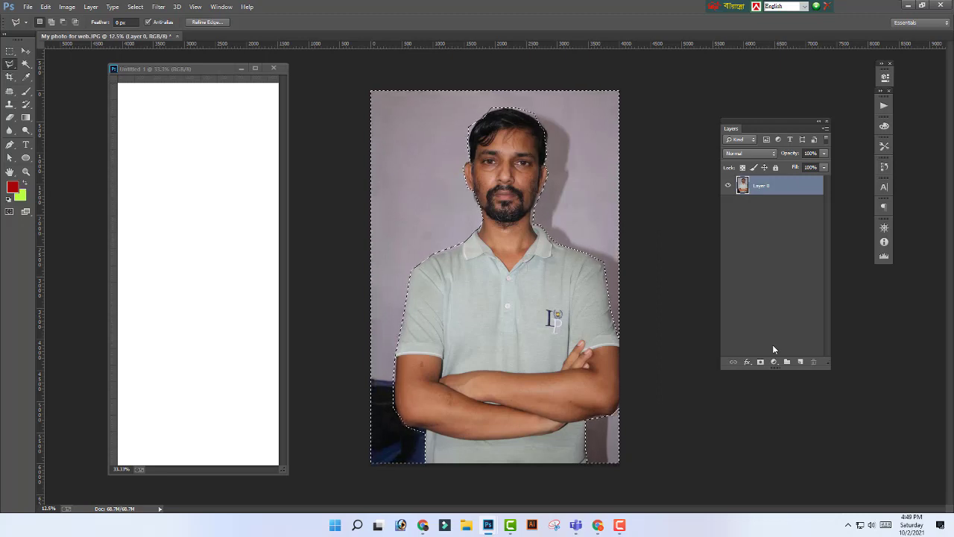
key(Delete)
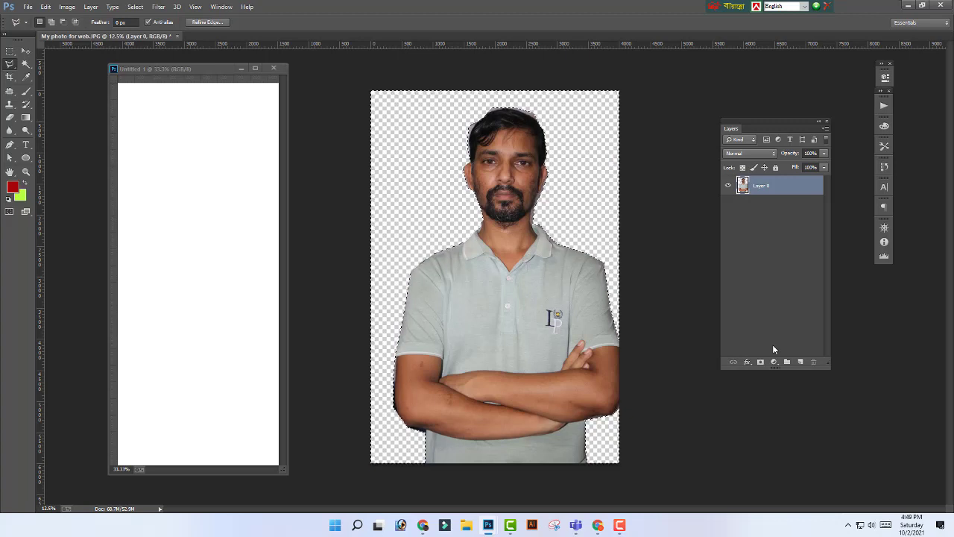
key(ctrl+z)
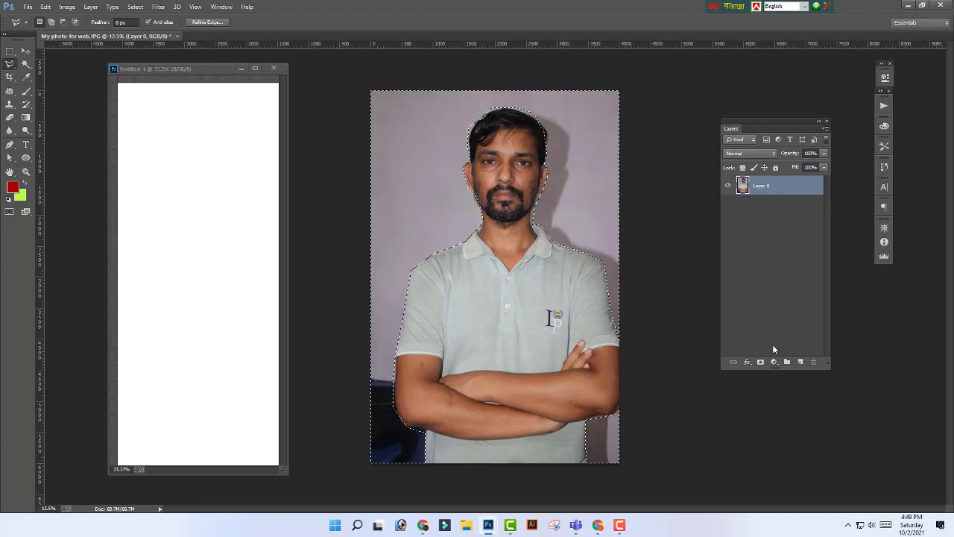
key(ctrl+shift+i)
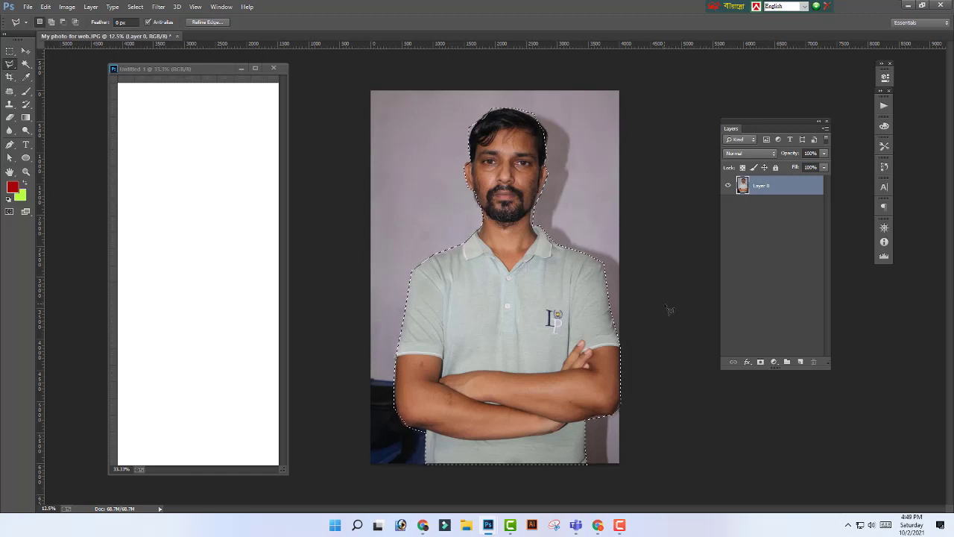
Step: Paste the selected man into the blank Untitled-1 document as a new layer and maximize that document
click(26, 54)
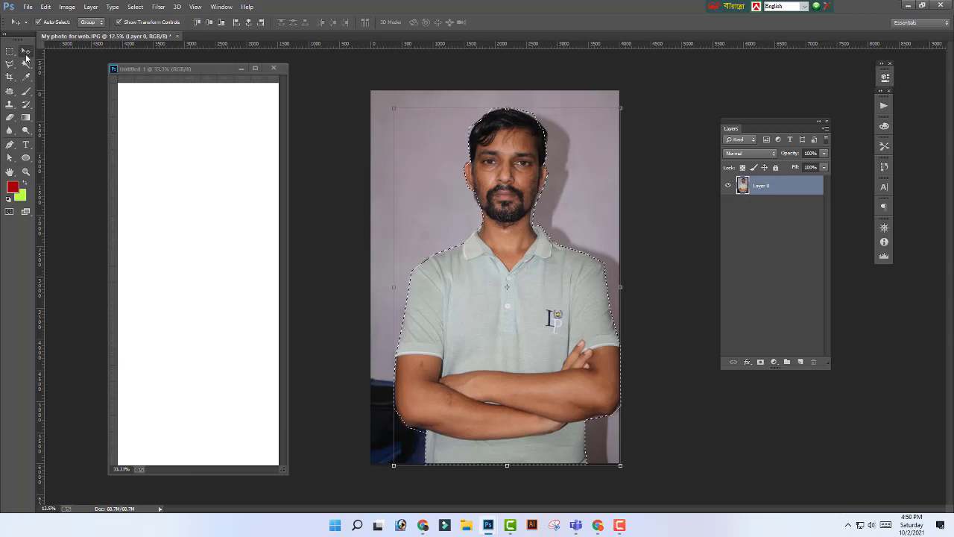
click(200, 259)
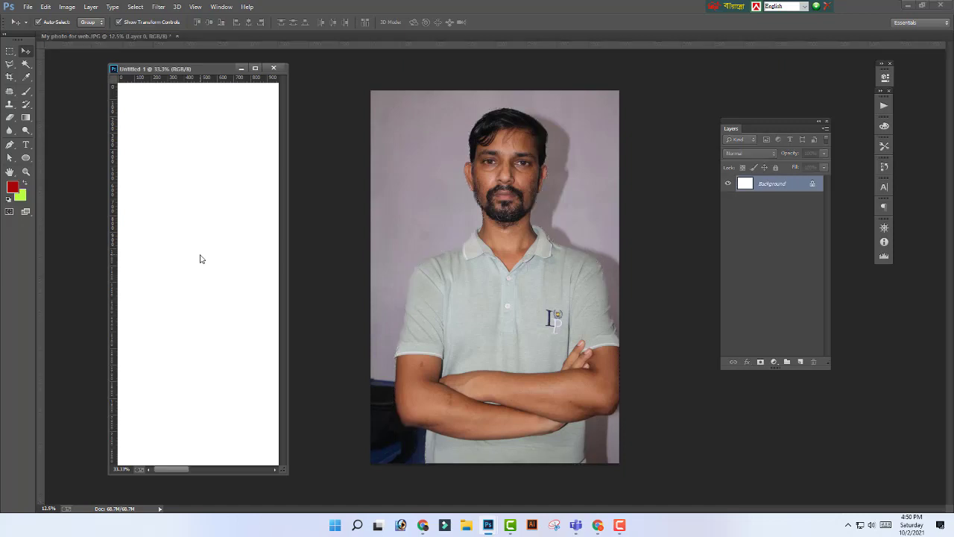
key(ctrl+v)
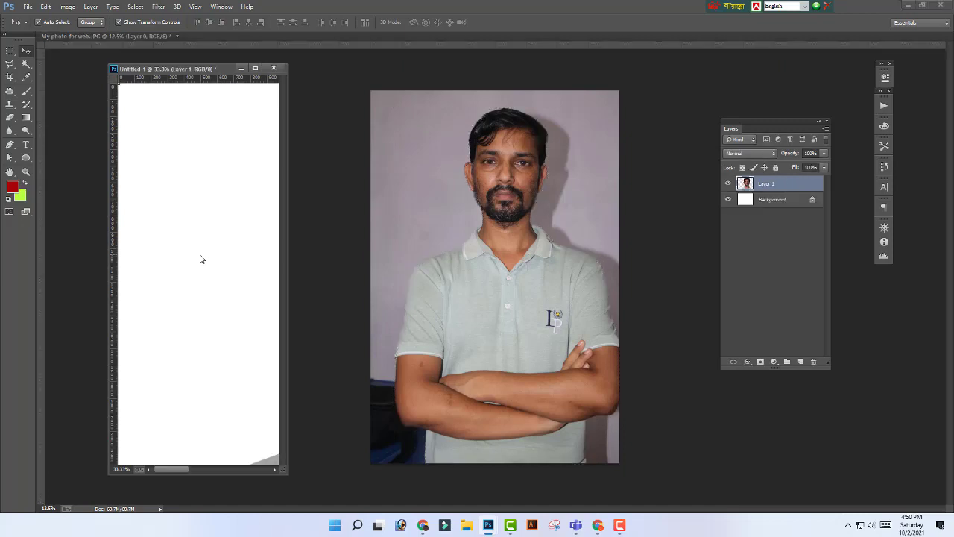
click(255, 68)
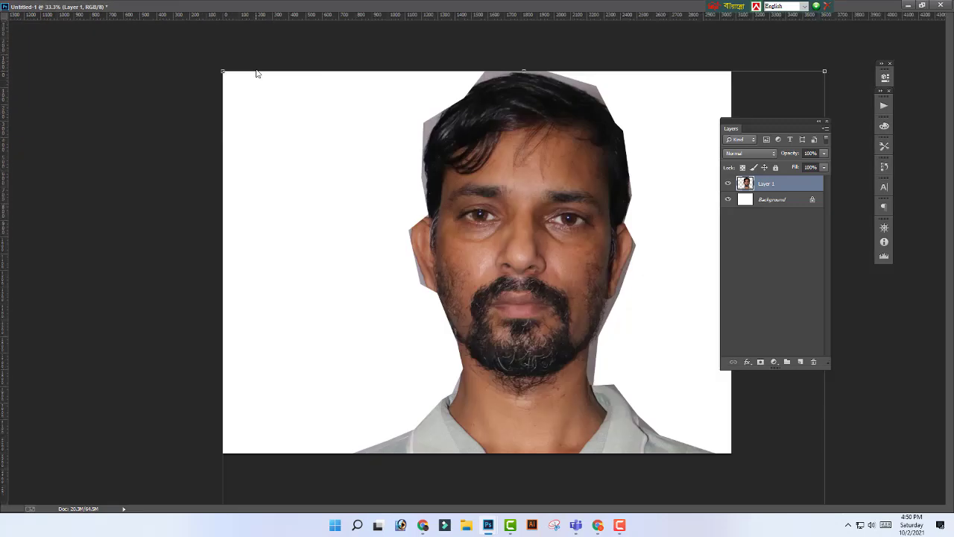
Step: Scale the pasted man down to fit within the white canvas and restore the document to a floating window
drag(537, 358, 481, 293)
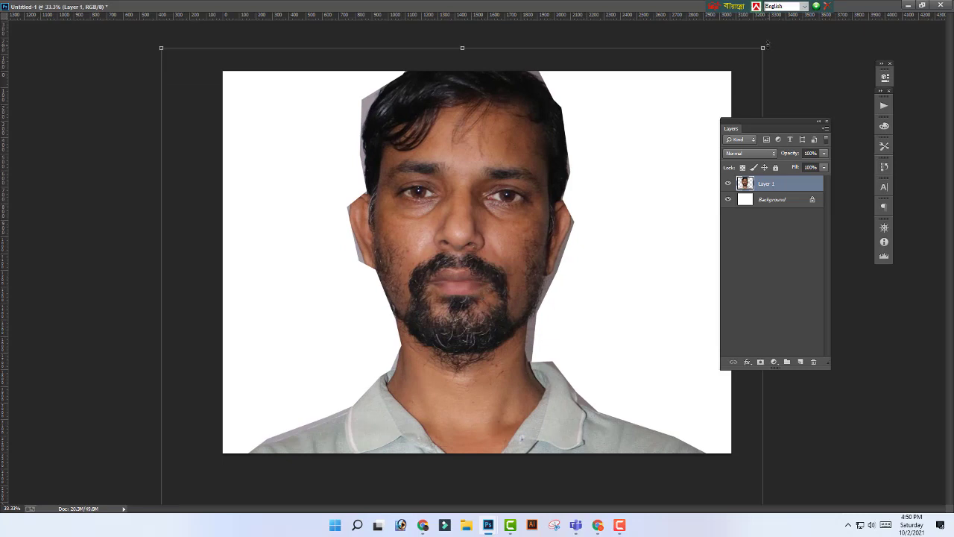
drag(762, 47, 431, 90)
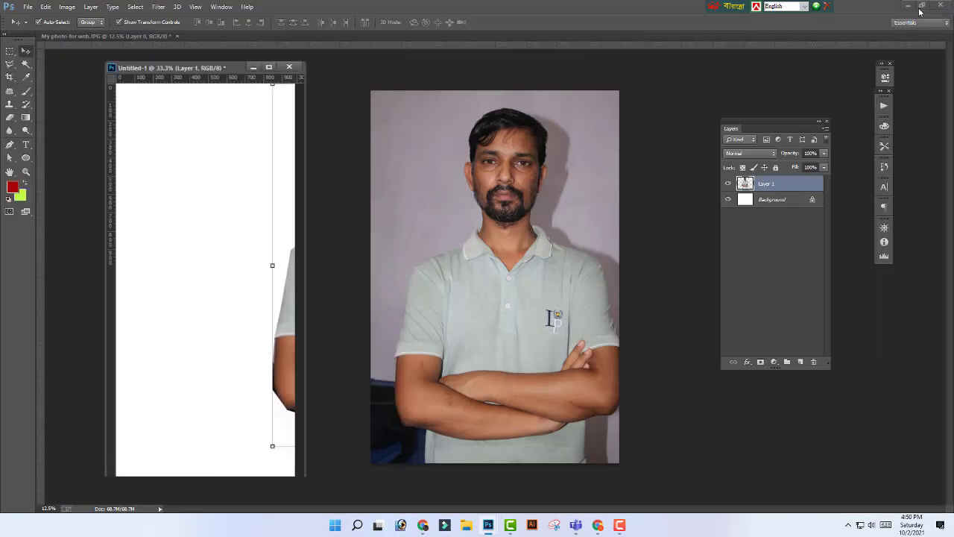
click(922, 5)
Step: Invert the selection in the man's original photo to the background, try deleting it, and fill it with red instead
click(575, 191)
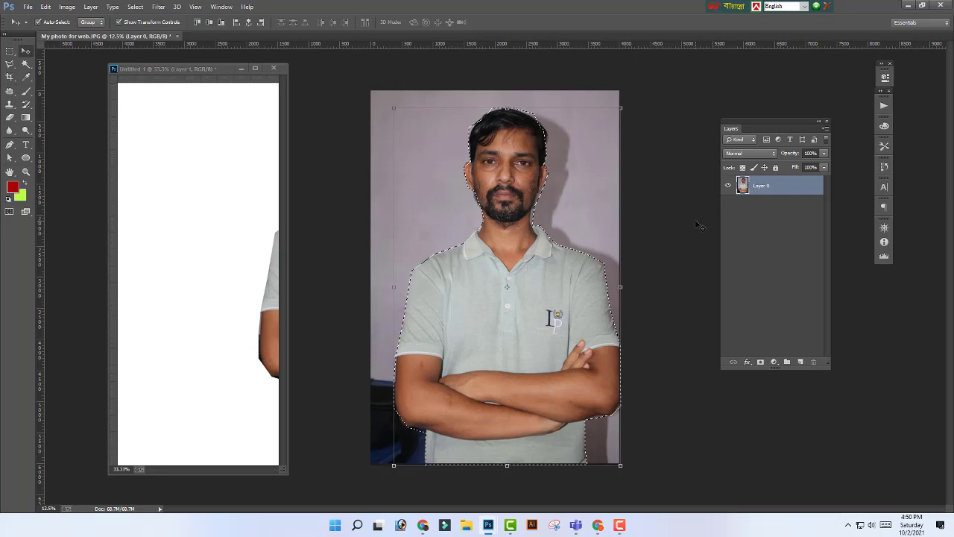
key(ctrl+shift+i)
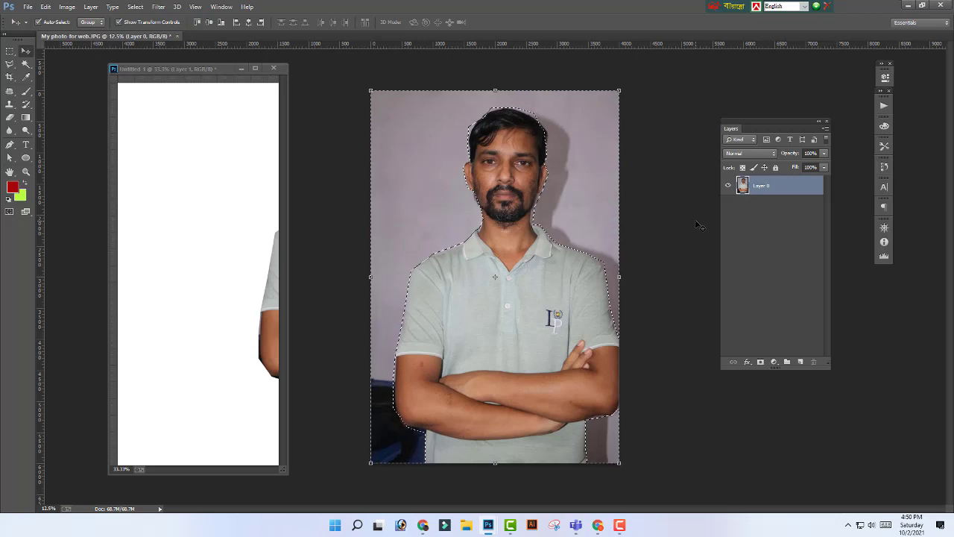
key(Delete)
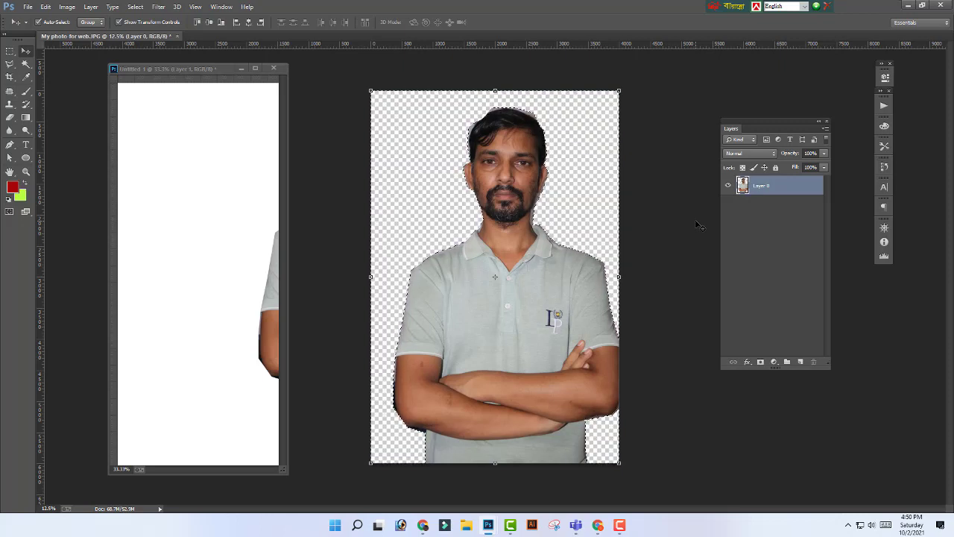
key(ctrl+z)
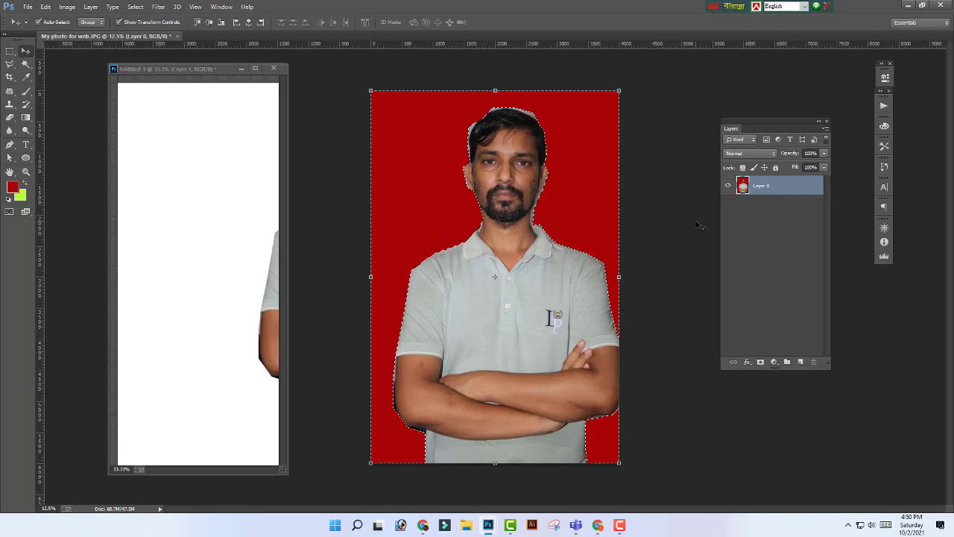
Step: Undo the red fill, then delete the photo's background around the man and clear the selection
key(ctrl+z)
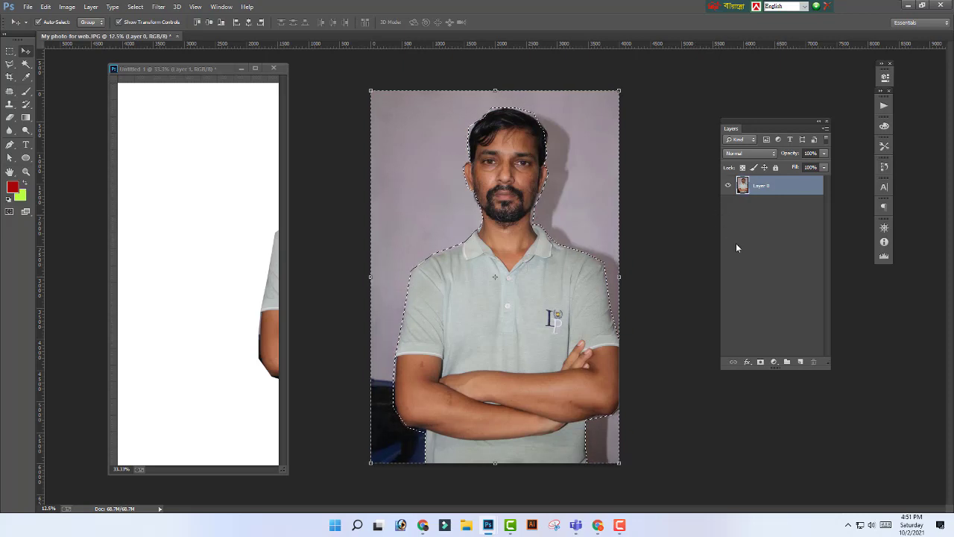
key(Delete)
key(ctrl+d)
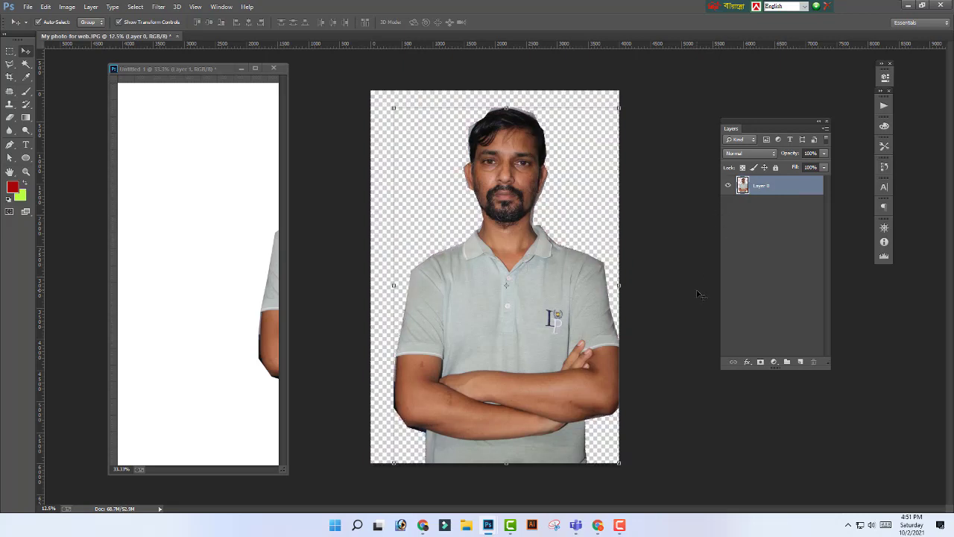
Step: Scale down the cut-out man and position him in the lower middle of the transparent canvas
mouse_move(508, 305)
mouse_down()
mouse_move(444, 296)
mouse_move(488, 365)
mouse_move(511, 322)
mouse_up()
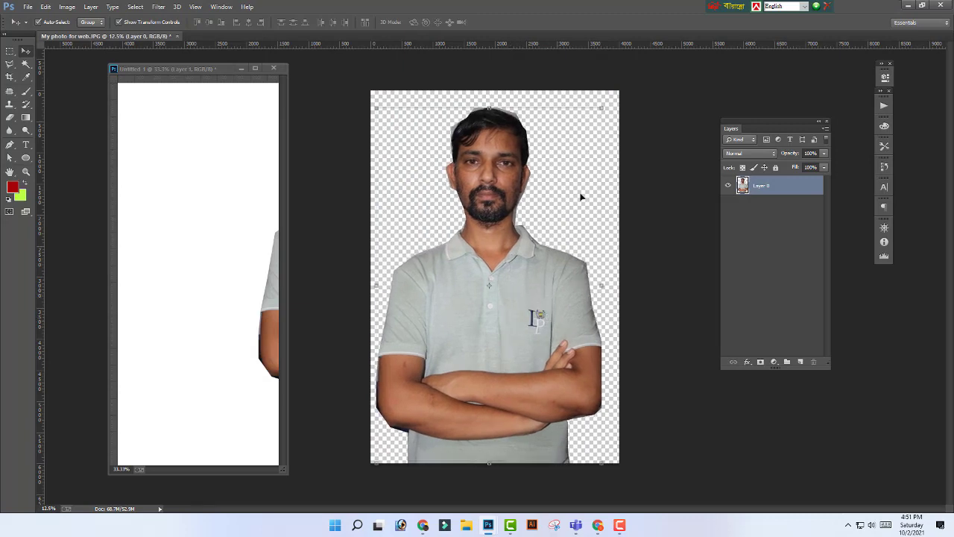
scroll(601, 108, up, 1)
drag(601, 108, 538, 247)
key(Return)
scroll(542, 361, down, 1)
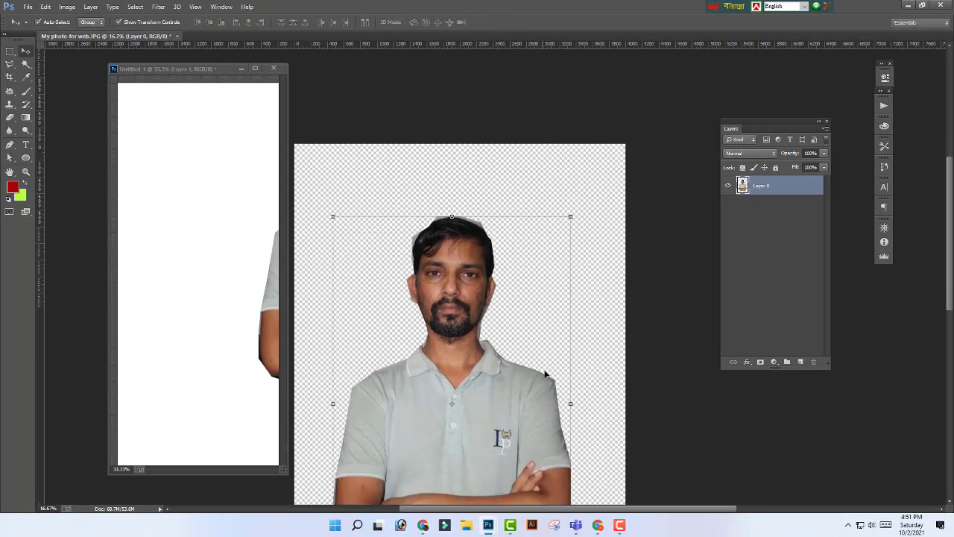
scroll(544, 369, down, 1)
scroll(544, 369, down, 3)
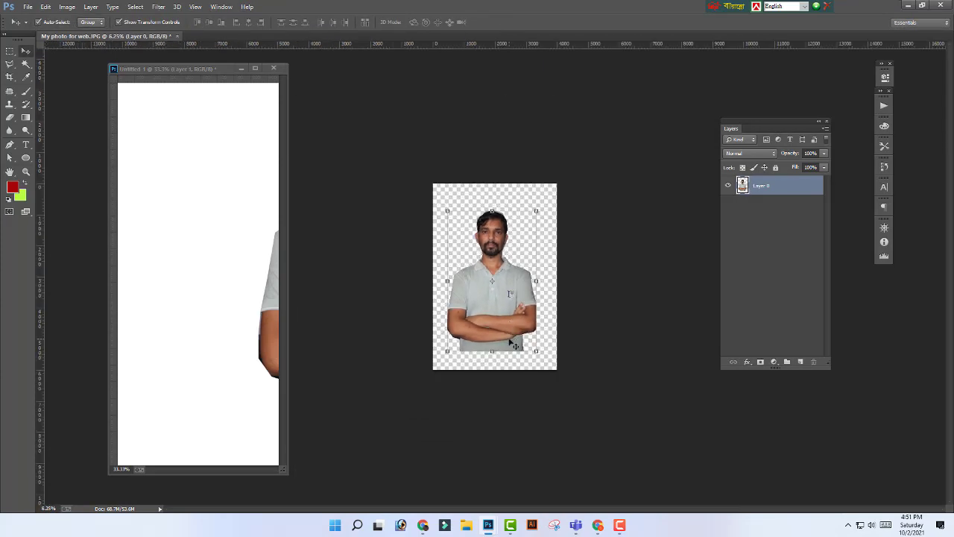
drag(510, 338, 513, 355)
Step: Switch to Chrome and open the preview of the green forest waterfall picture among the images related to the "nature" search results
click(598, 525)
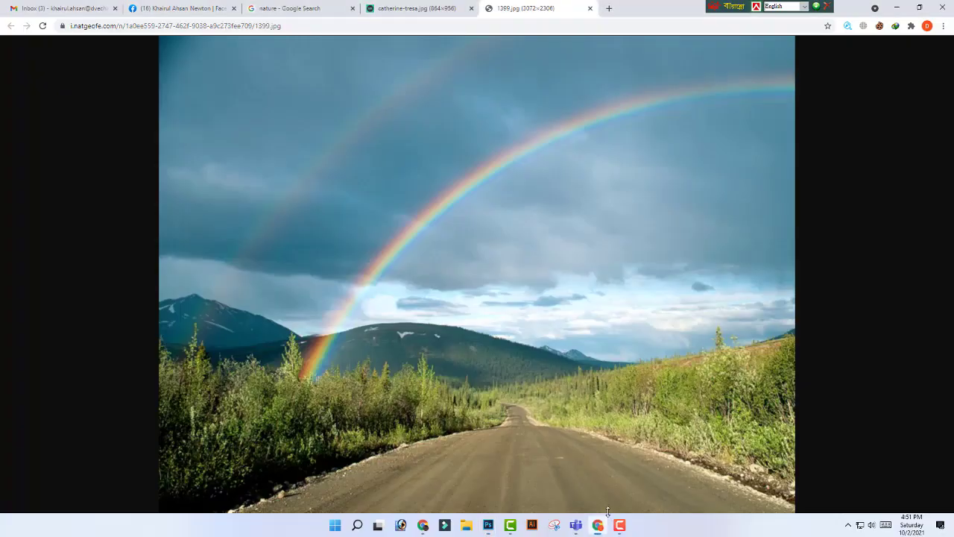
click(400, 7)
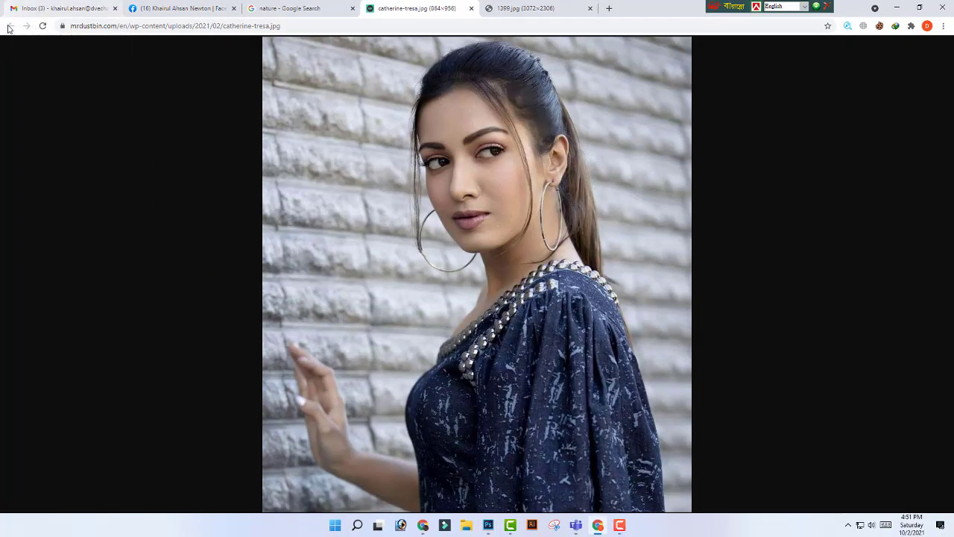
click(291, 8)
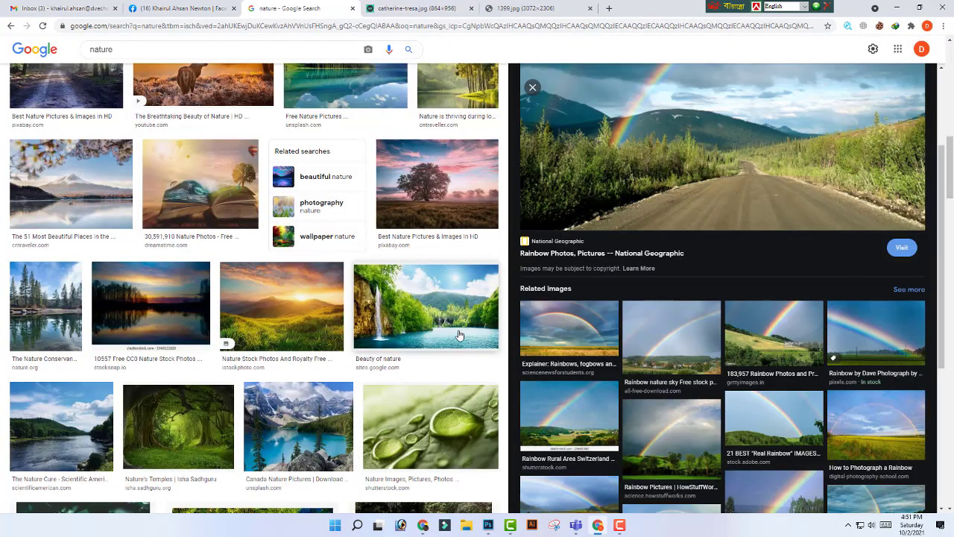
click(450, 296)
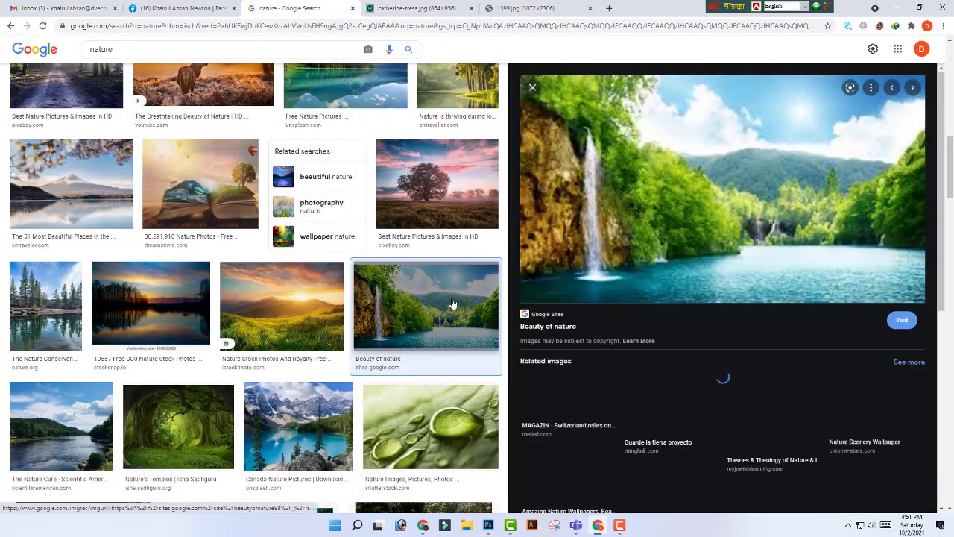
scroll(833, 332, down, 2)
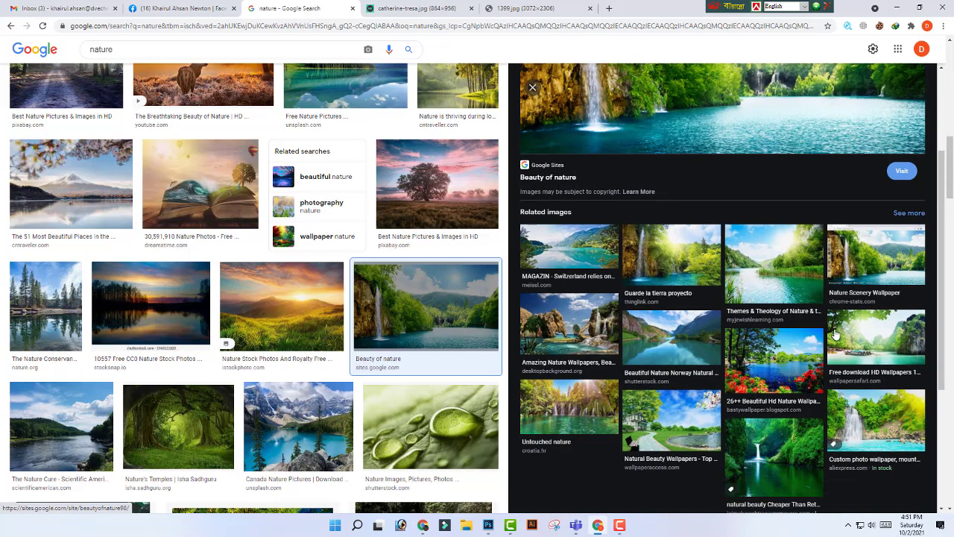
scroll(834, 335, down, 1)
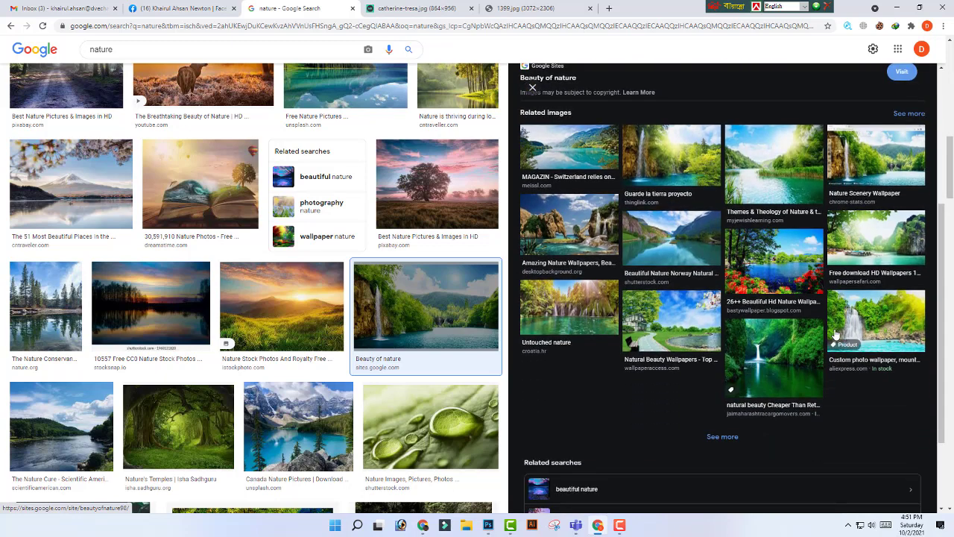
click(777, 363)
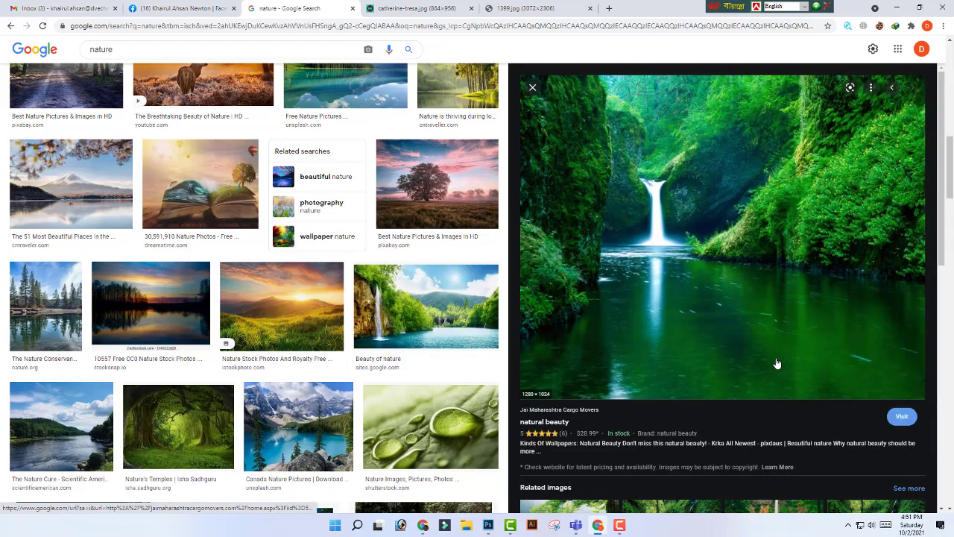
Step: Open the waterfall picture at full size in a separate tab and copy the image
right_click(780, 218)
click(839, 319)
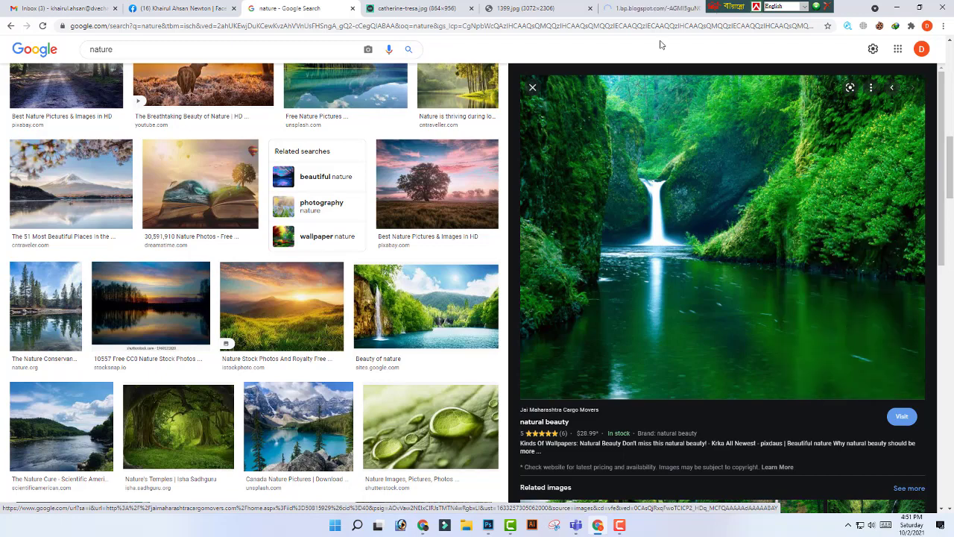
click(652, 8)
right_click(481, 274)
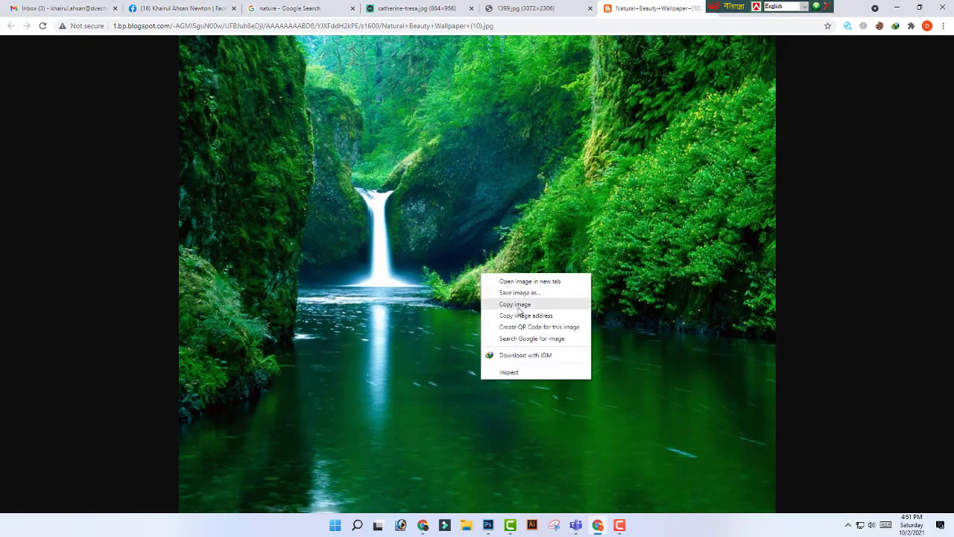
click(517, 305)
Step: Return to Photoshop, paste the waterfall picture into the man's document and enlarge it to cover the whole canvas
mouse_move(488, 524)
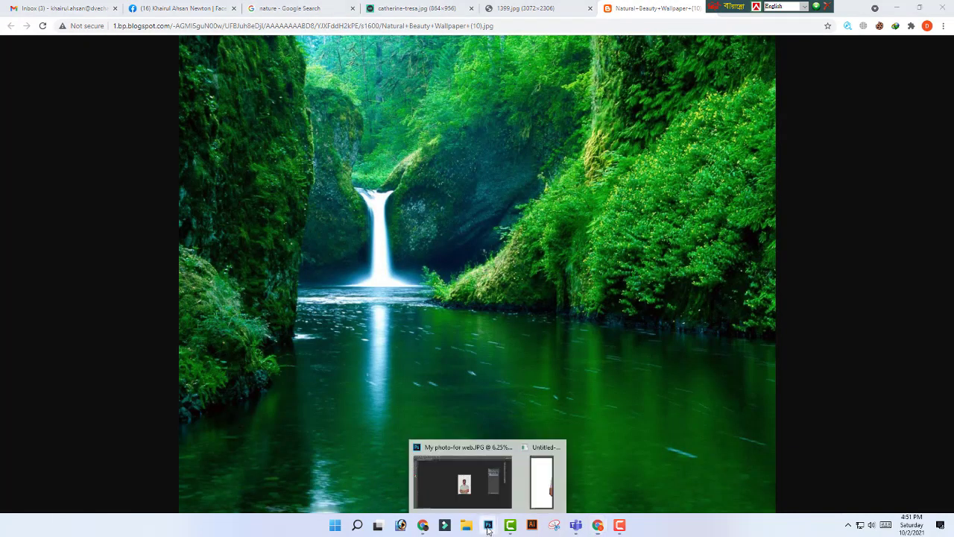
click(473, 485)
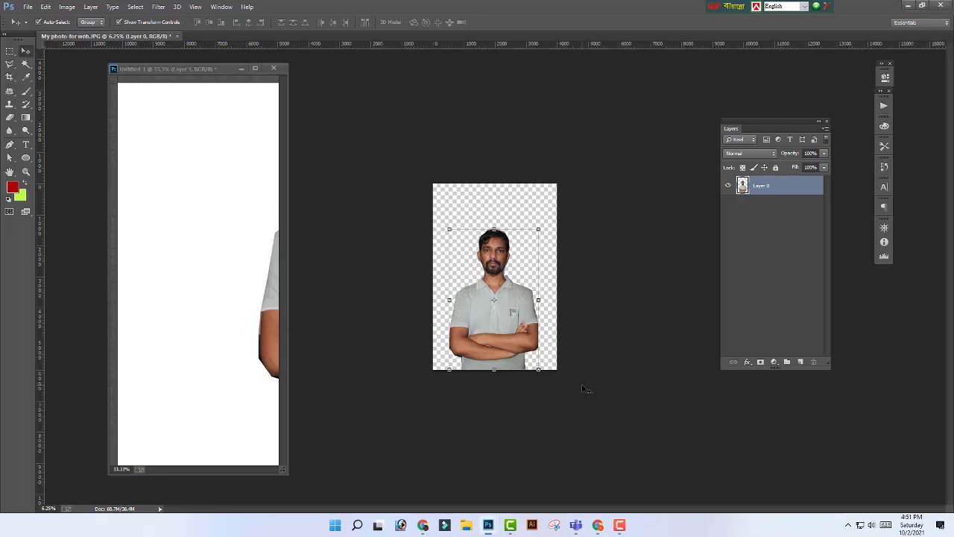
key(ctrl+v)
drag(514, 258, 622, 174)
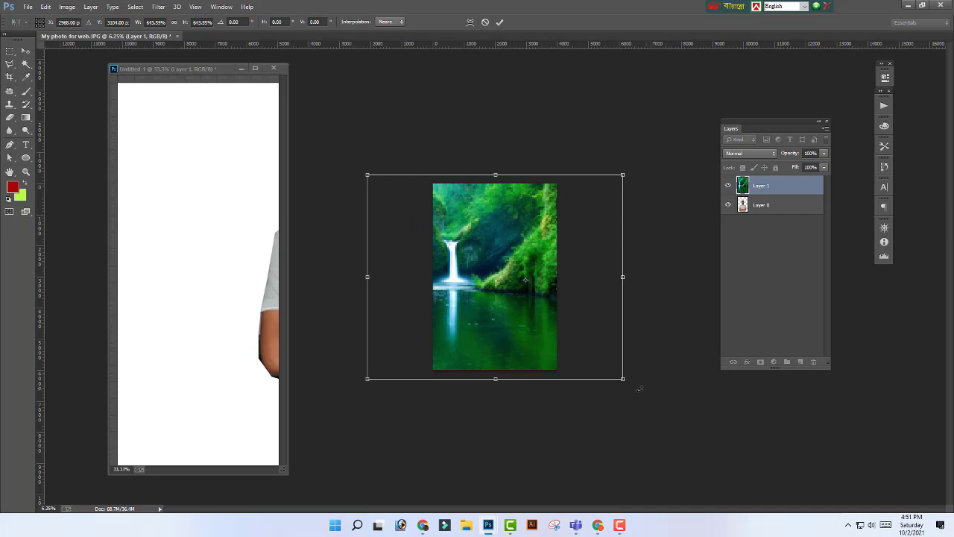
mouse_move(625, 382)
mouse_down()
mouse_move(612, 360)
mouse_move(617, 373)
mouse_up()
key(Return)
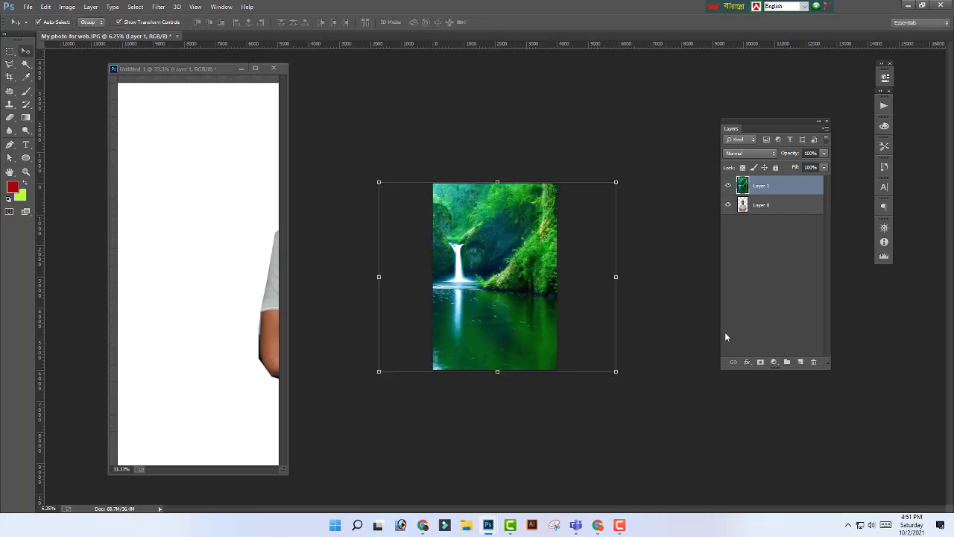
Step: Send the waterfall layer behind the man and move him slightly left and down against the canvas's lower edge
key(ctrl+bracketleft)
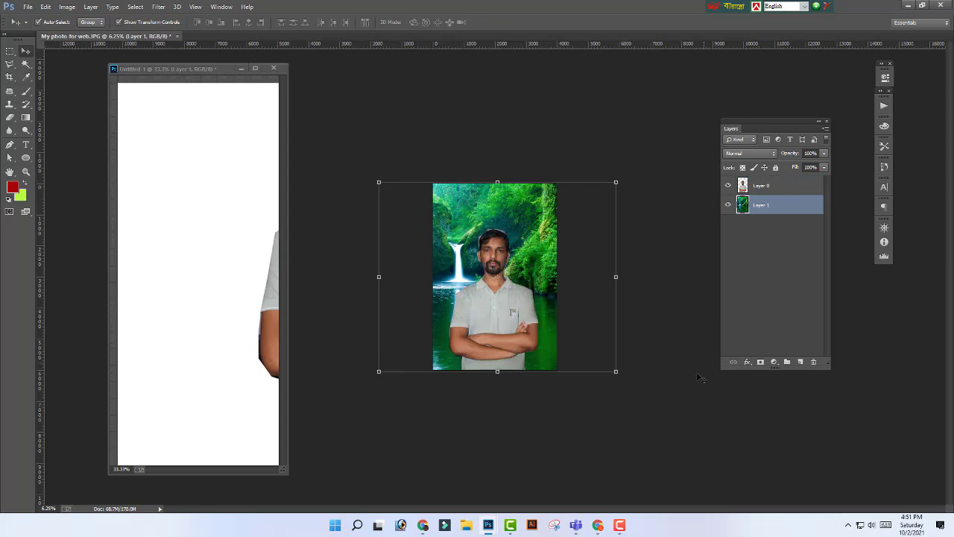
click(596, 405)
click(510, 310)
drag(511, 311, 488, 320)
click(662, 341)
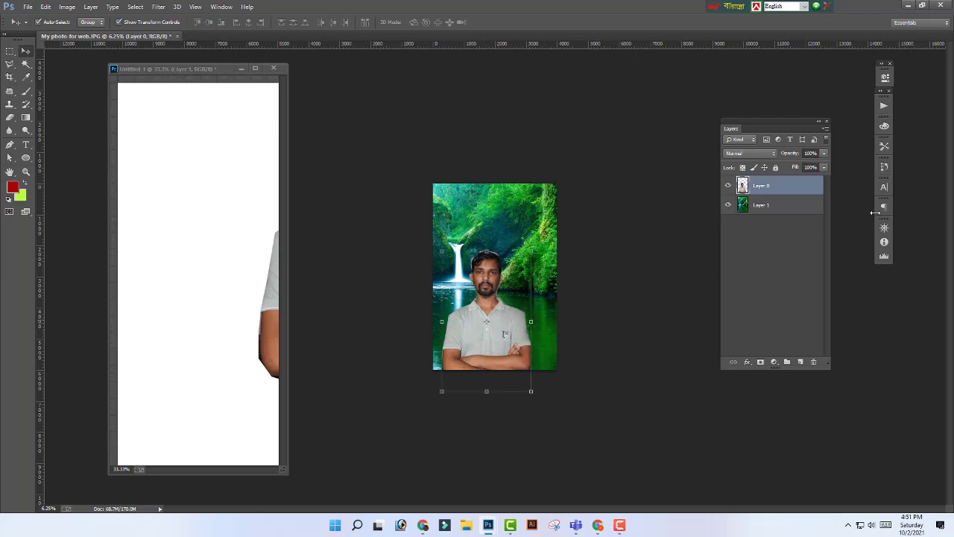
Step: Reorder the waterfall layer above the man's layer in the layer stack, and return the man's layer to the top
click(787, 204)
drag(775, 205, 770, 185)
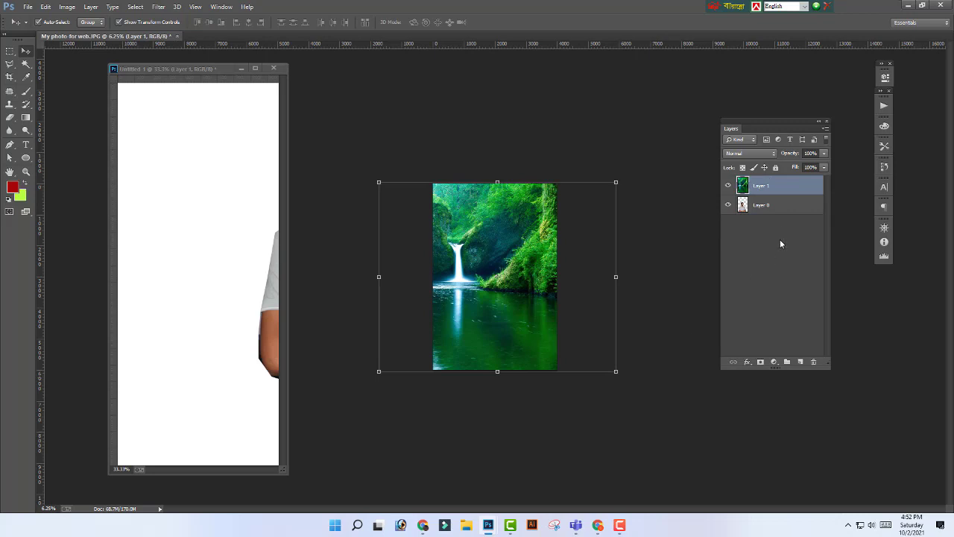
click(779, 214)
drag(779, 214, 777, 187)
click(621, 340)
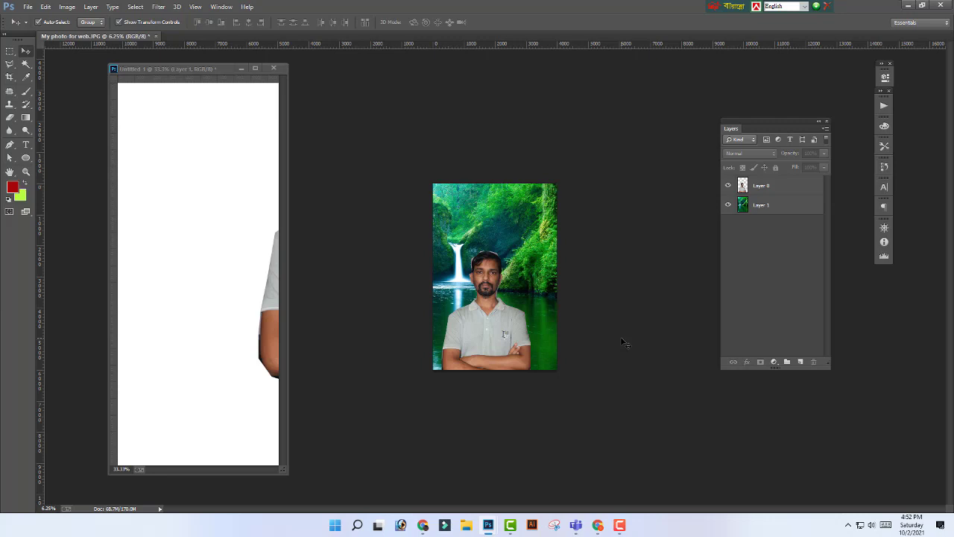
Step: Send the man's layer one level backward, bring it forward again, and deselect it
click(510, 348)
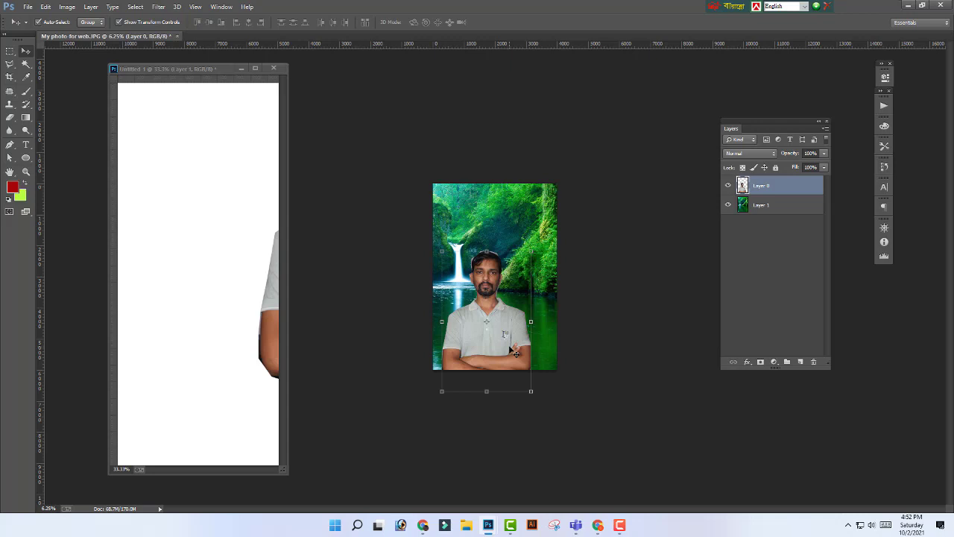
key(ctrl+bracketleft)
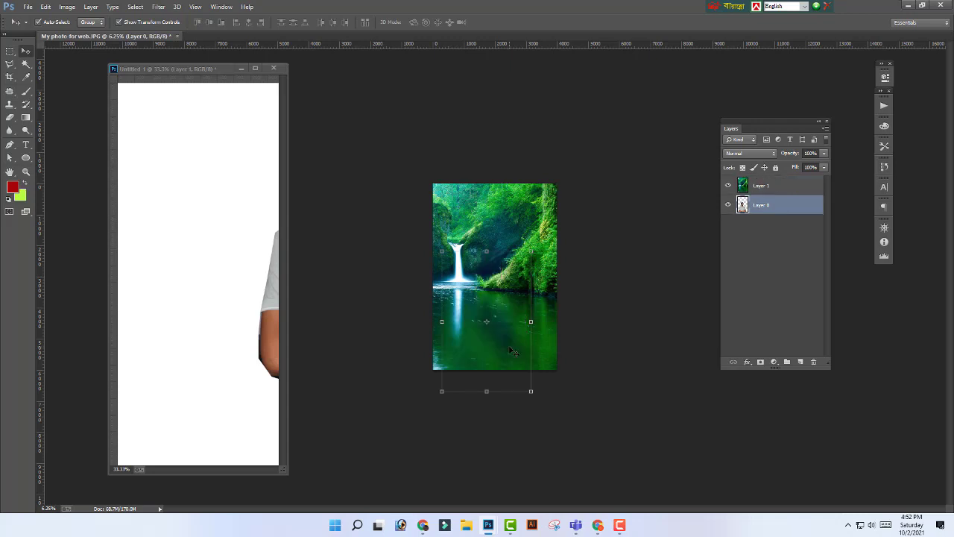
key(ctrl+bracketright)
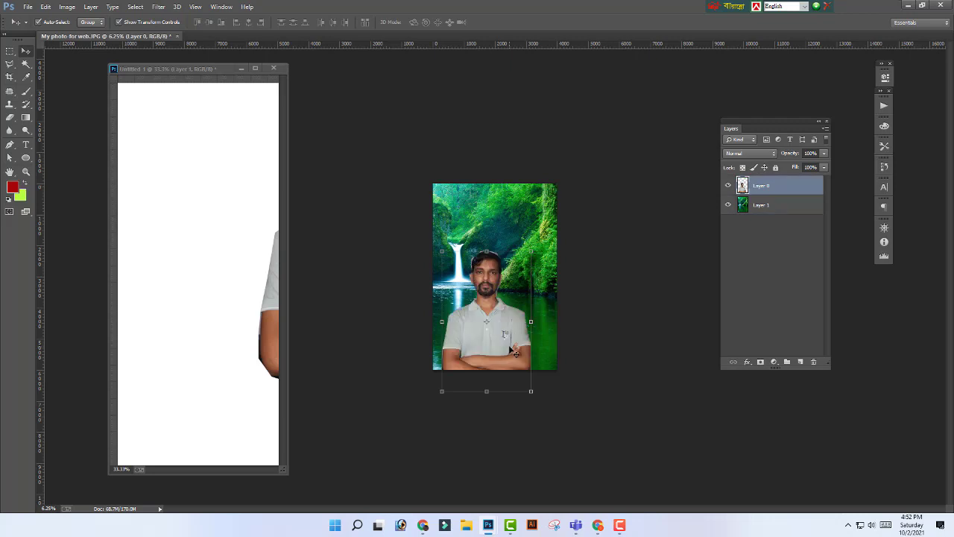
click(607, 289)
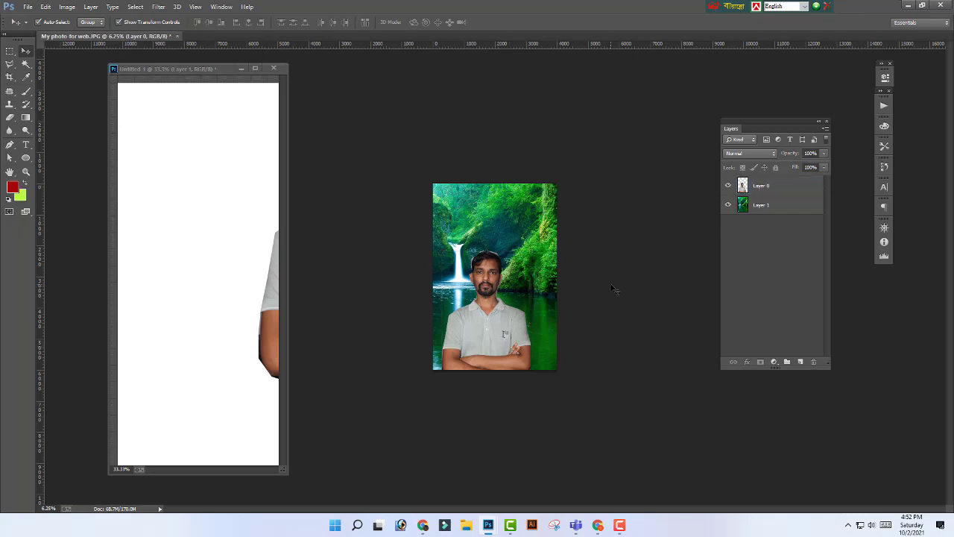
Step: Move the man up on the canvas so the cut lower edge of his shirt lies inside the picture
key(ctrl+plus)
key(ctrl+plus)
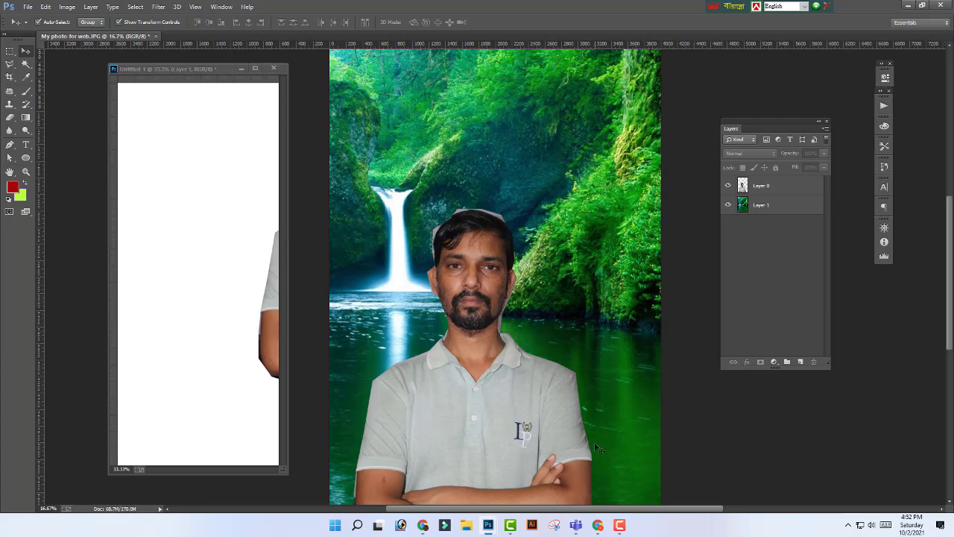
key(ctrl+minus)
drag(503, 379, 494, 312)
Step: Delete the lower edge of the man's shirt with a 30 px feathered rectangular marquee and clear the selection
key(m)
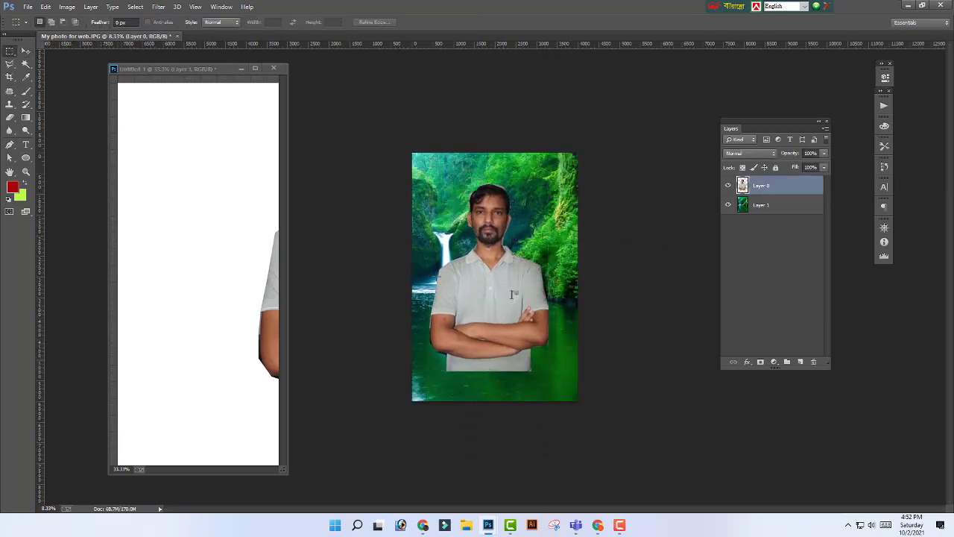
key(Return)
drag(428, 362, 565, 403)
key(Delete)
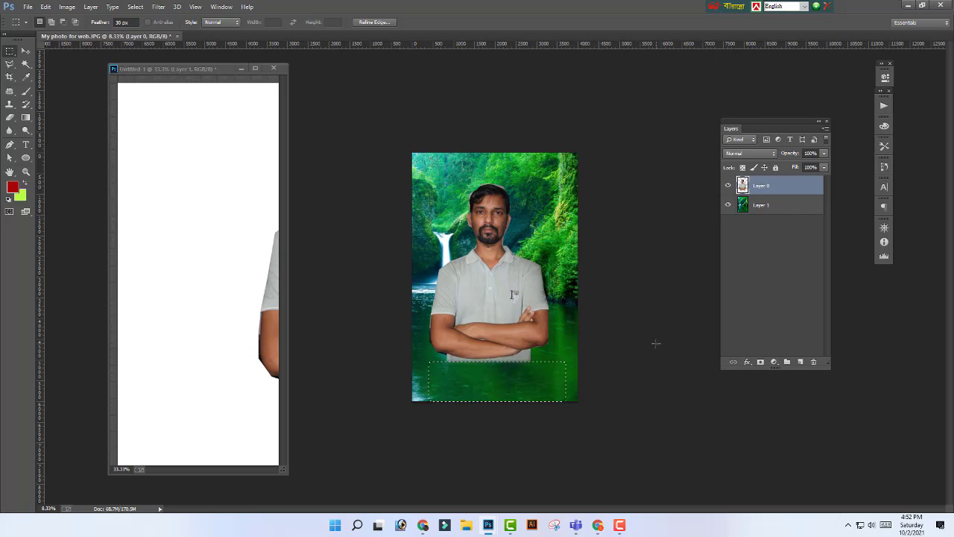
key(ctrl+d)
key(ctrl+z)
key(ctrl+d)
Step: Undo the feathered deletion and fade the shirt's lower edge instead by deleting a rectangular selection feathered 50 px
key(Return)
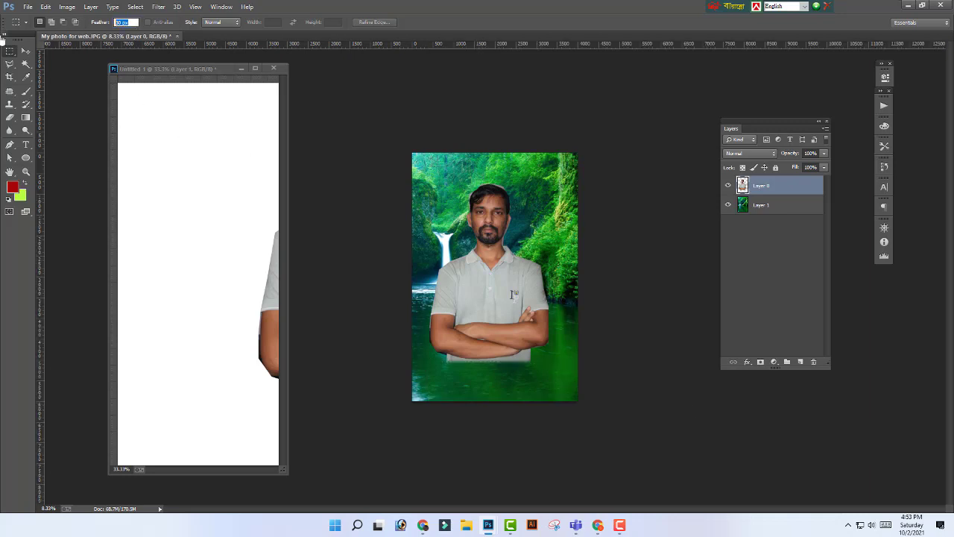
text(50)
key(ctrl+alt+z)
key(ctrl+alt+z)
key(ctrl+alt+z)
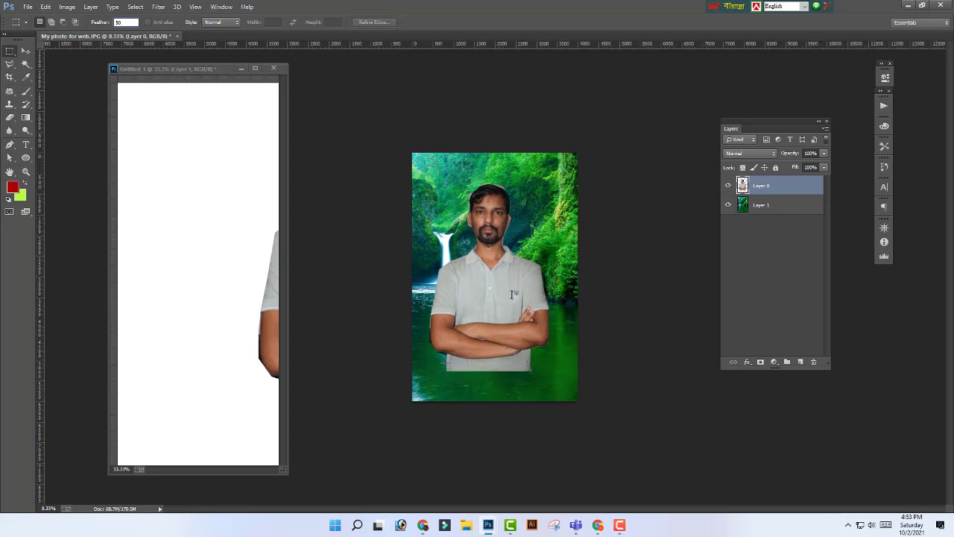
key(Return)
drag(490, 373, 533, 379)
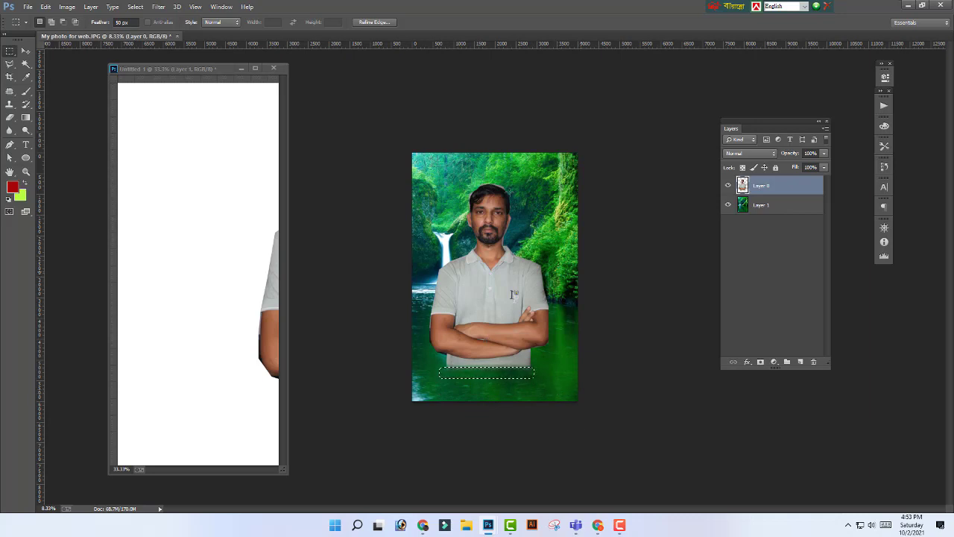
key(Delete)
key(ctrl+d)
Step: Try the man lower on the canvas, and undo the move
click(26, 51)
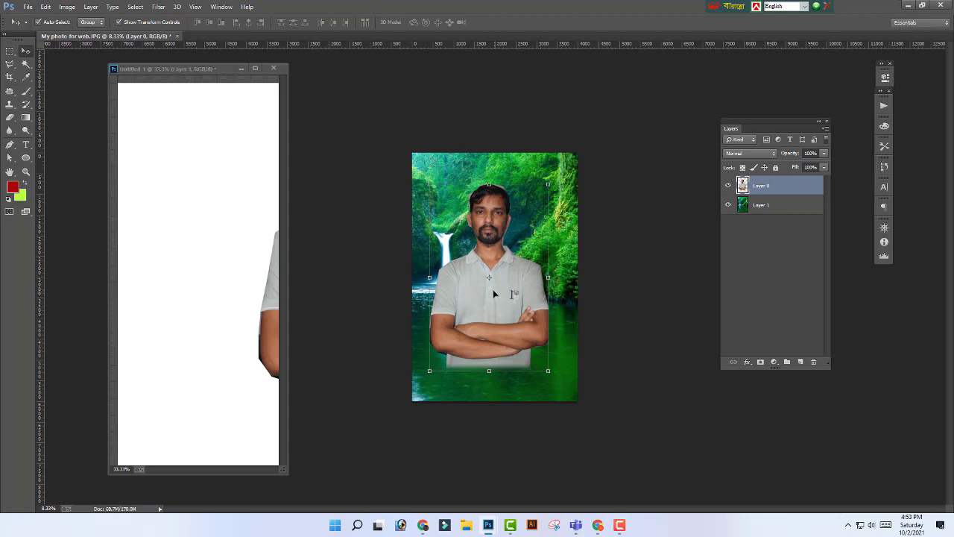
drag(493, 289, 495, 310)
click(641, 365)
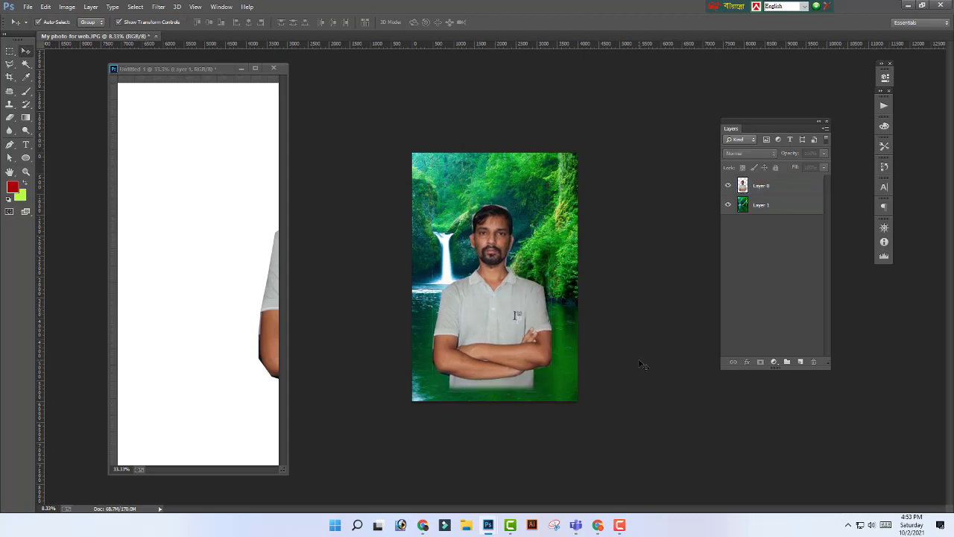
key(ctrl+z)
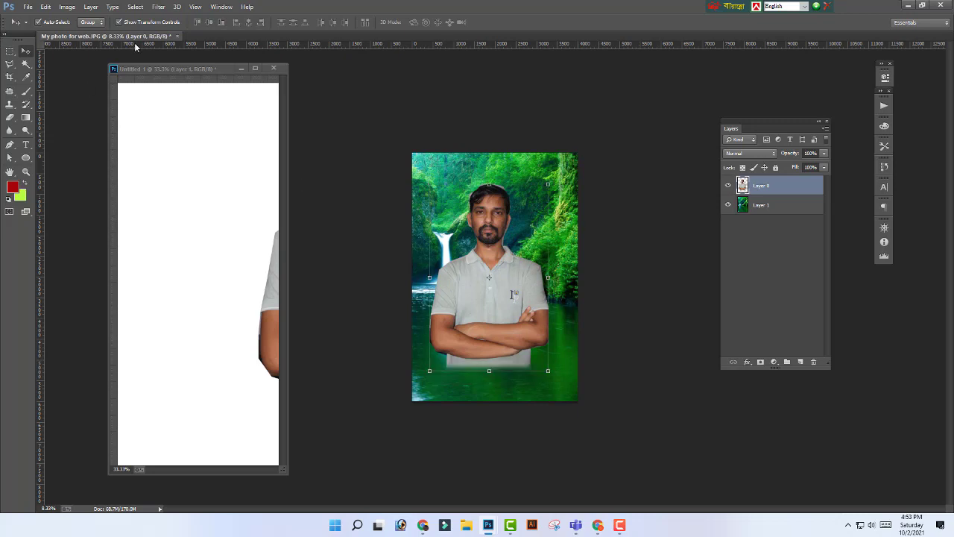
Step: Soften the shirt's lower edge further by repeatedly deleting a rectangular selection feathered 80 px, and clear the selection
click(10, 52)
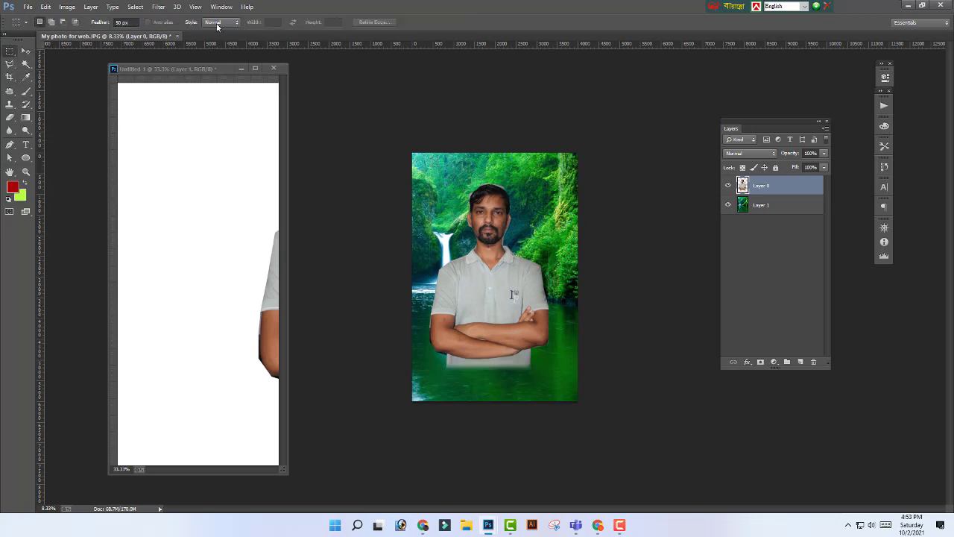
click(127, 21)
text(80)
drag(438, 363, 535, 385)
key(Delete)
key(Delete)
key(Delete)
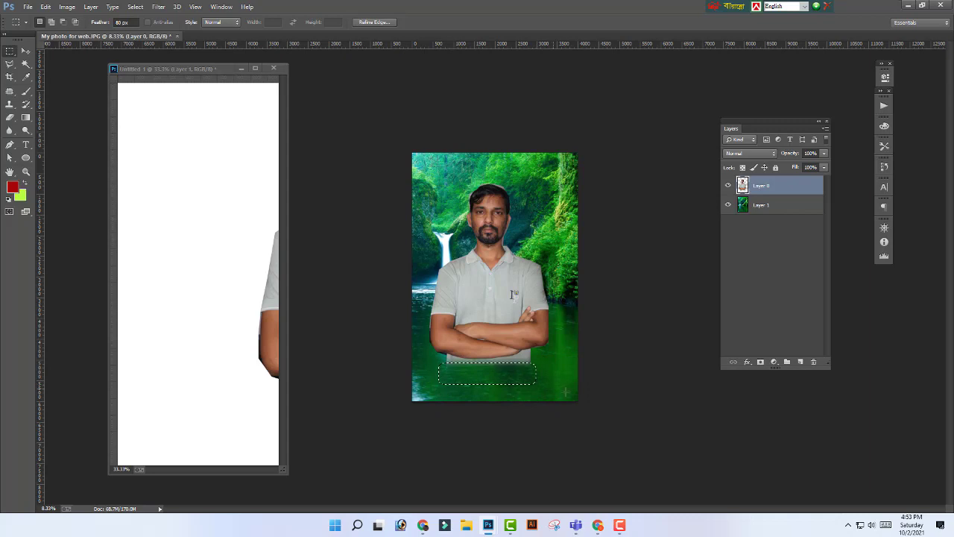
key(ctrl+d)
Step: Move the faded man straight down toward the lower part of the waterfall background and deselect his layer
click(25, 50)
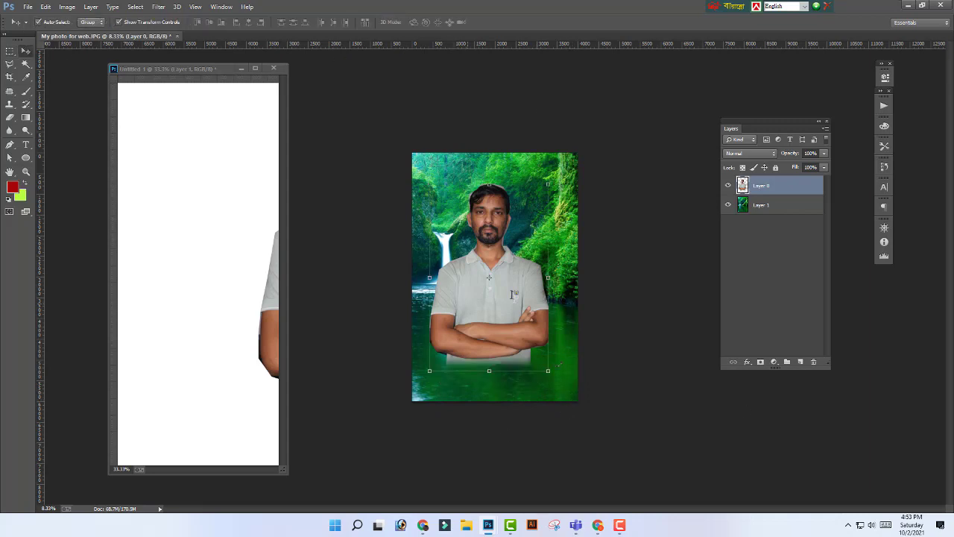
drag(519, 333, 519, 355)
click(562, 437)
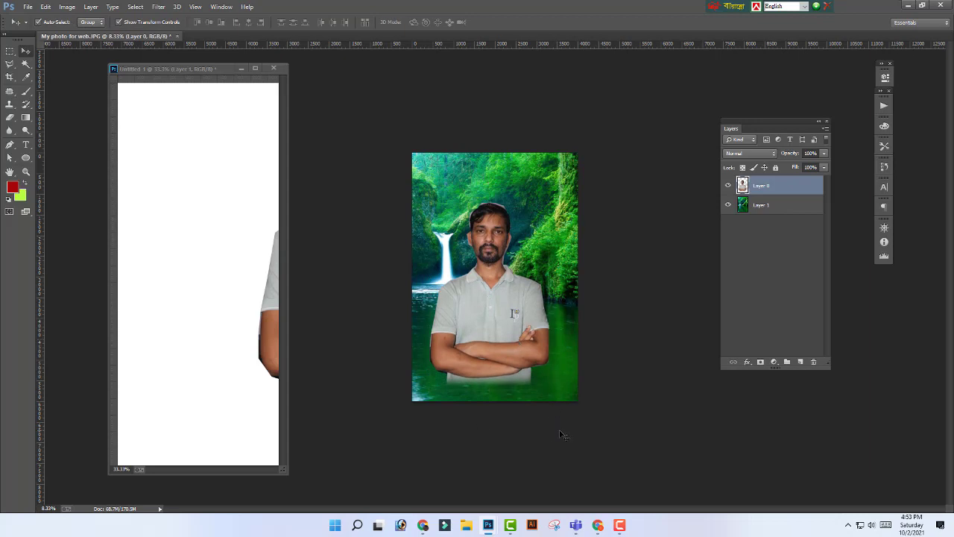
mouse_move(571, 524)
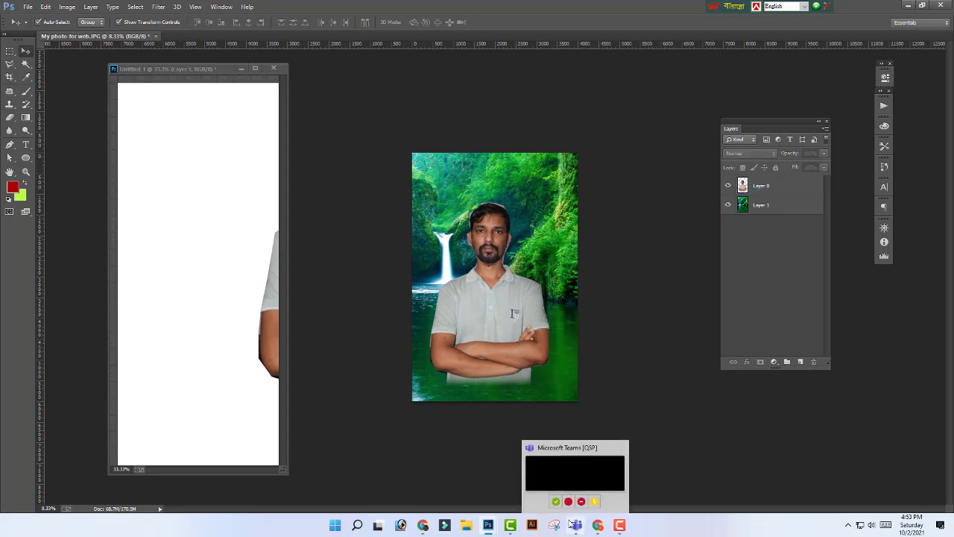
Step: Close the Untitled-1 document without saving and fine-tune the man's vertical position on the waterfall background
mouse_move(506, 334)
mouse_down()
mouse_move(494, 322)
mouse_move(506, 342)
mouse_up()
click(631, 347)
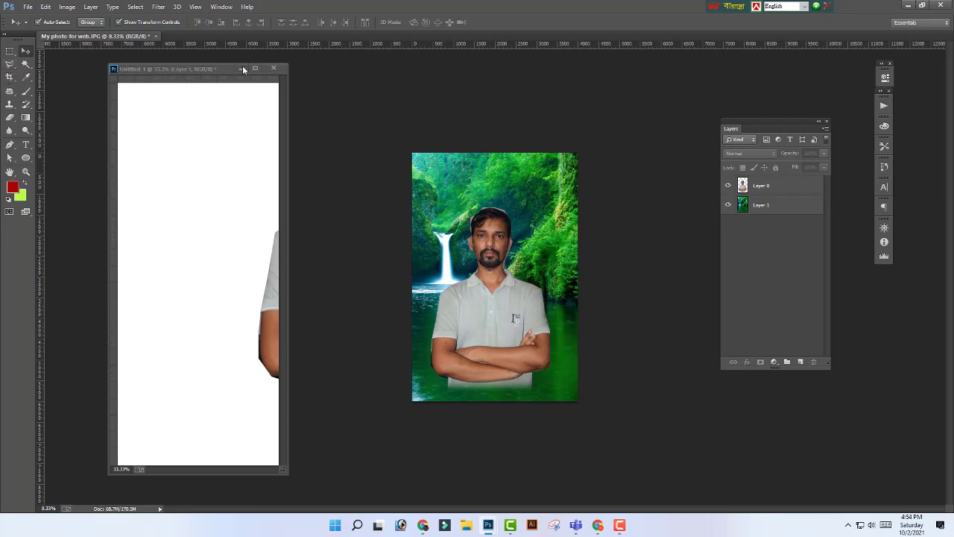
click(273, 68)
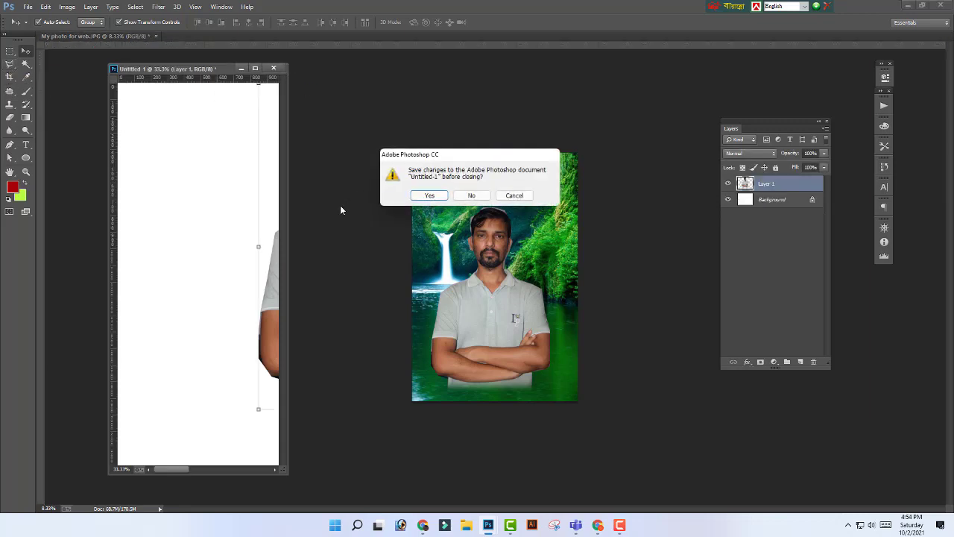
click(471, 196)
mouse_move(509, 319)
mouse_down()
mouse_move(511, 333)
mouse_move(509, 313)
mouse_up()
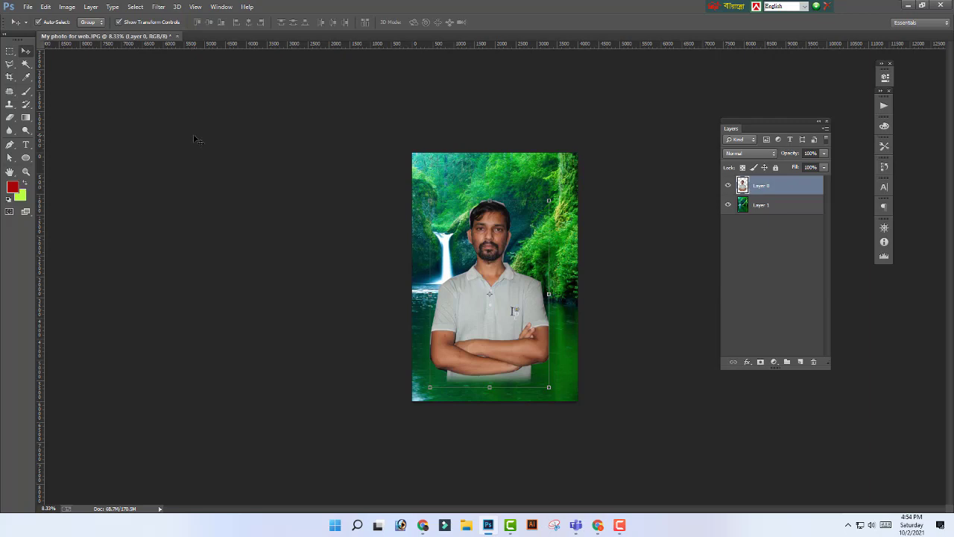
drag(536, 308, 540, 331)
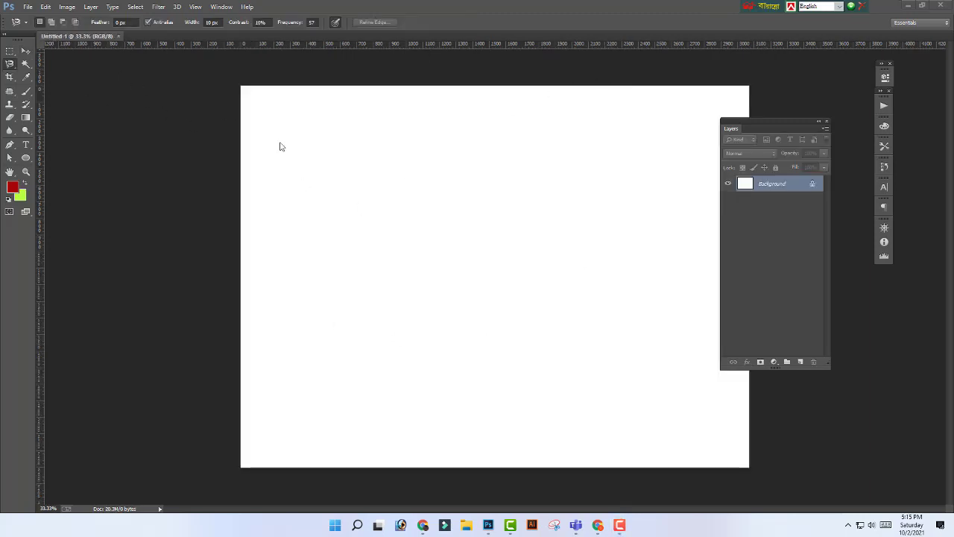
Step: Browse the Desktop, Documents and Downloads folders for a photo to open, and leave the file browser without opening any
click(28, 6)
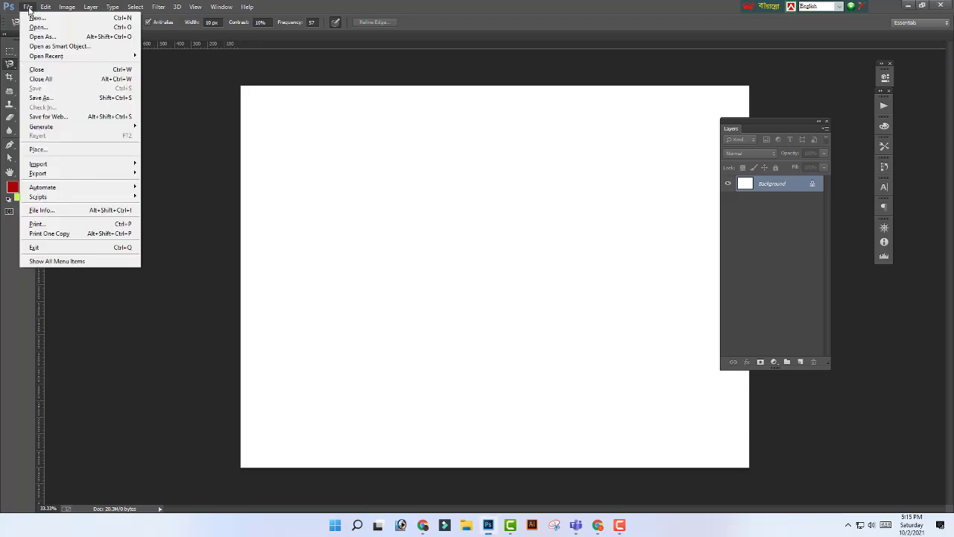
click(38, 26)
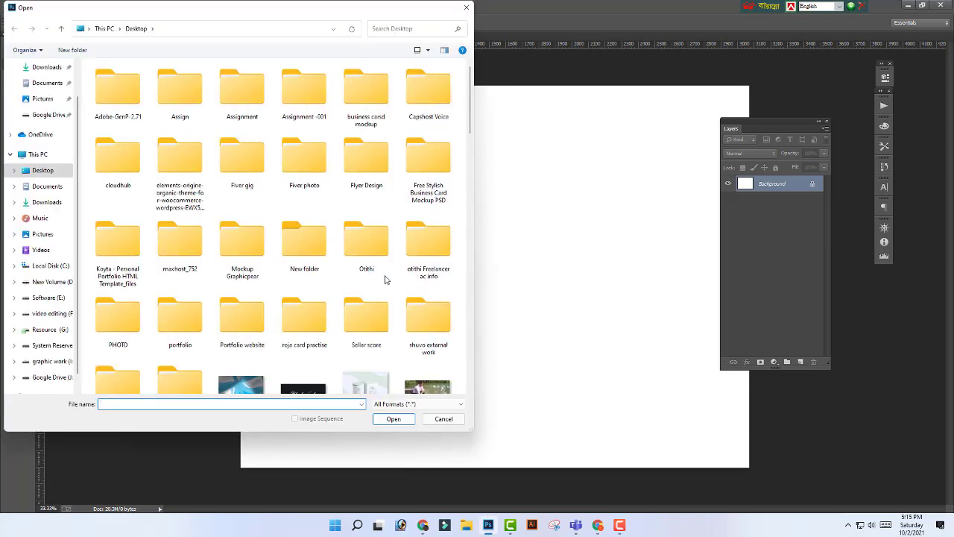
scroll(386, 280, down, 10)
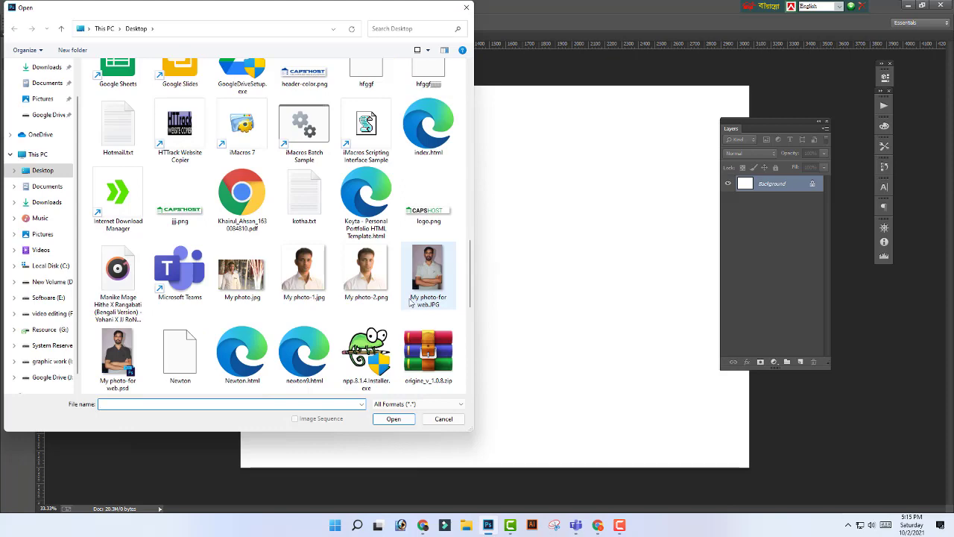
scroll(405, 303, down, 4)
scroll(426, 252, up, 6)
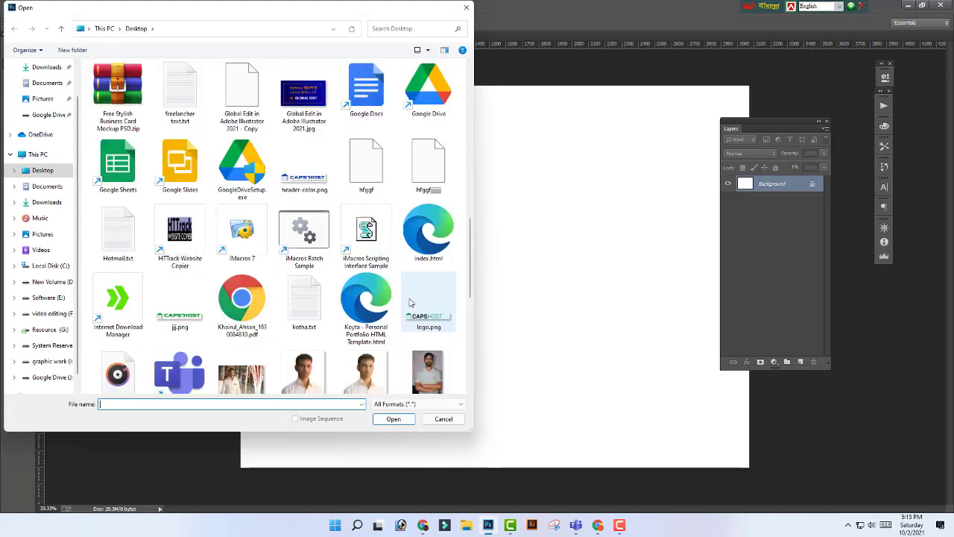
click(430, 369)
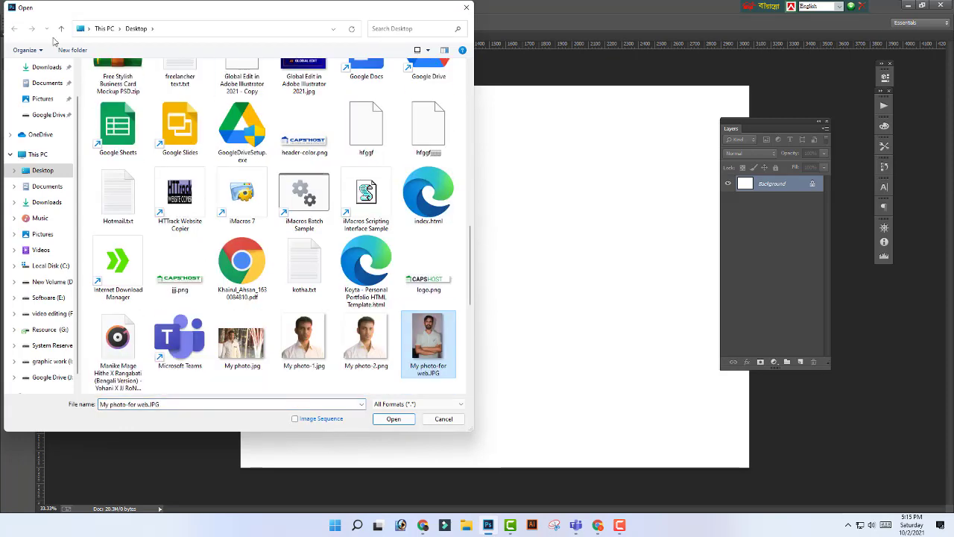
click(63, 83)
scroll(386, 276, down, 5)
scroll(385, 276, down, 5)
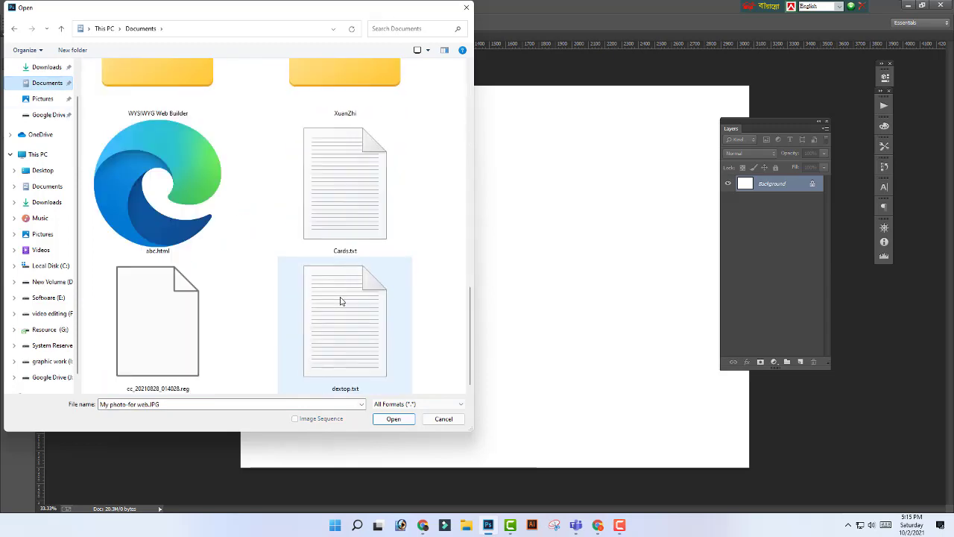
click(43, 171)
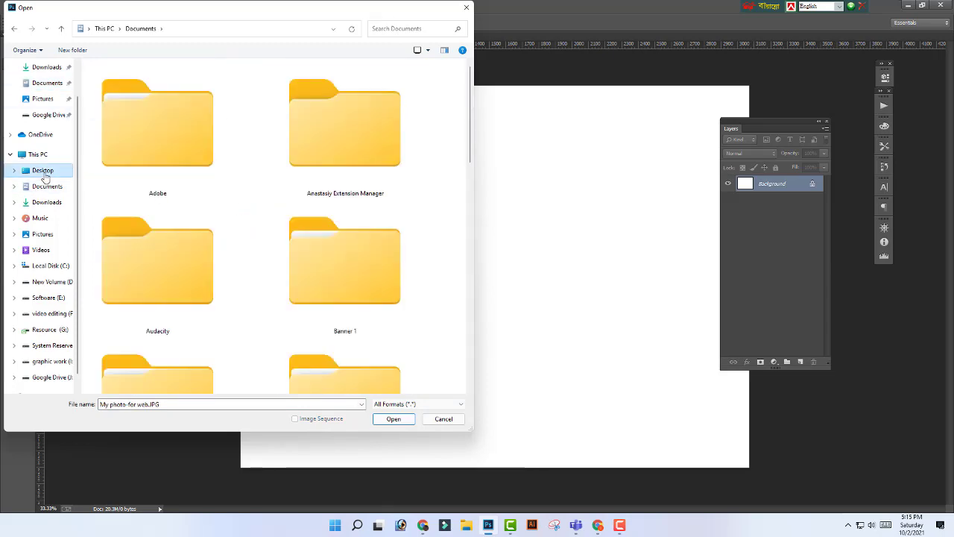
scroll(328, 245, down, 5)
scroll(322, 264, down, 10)
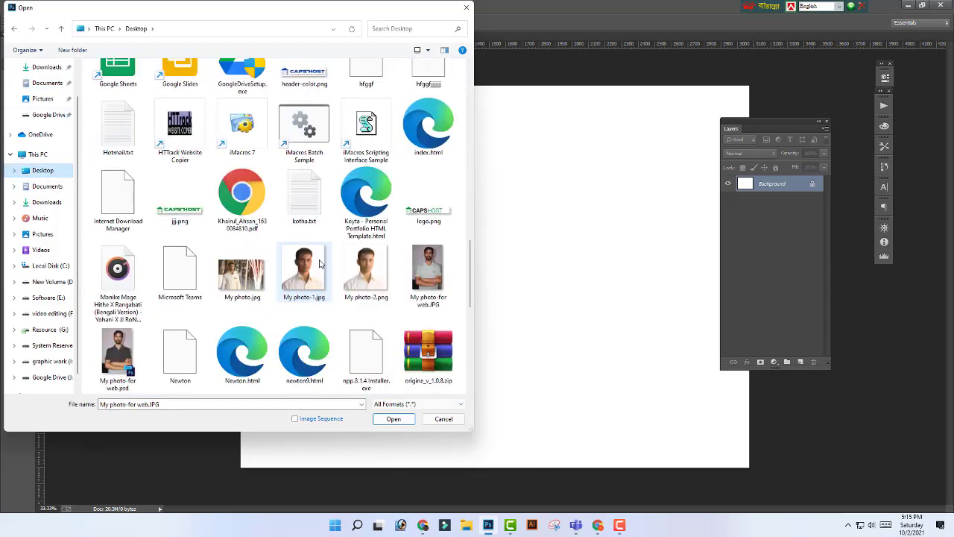
scroll(337, 319, down, 3)
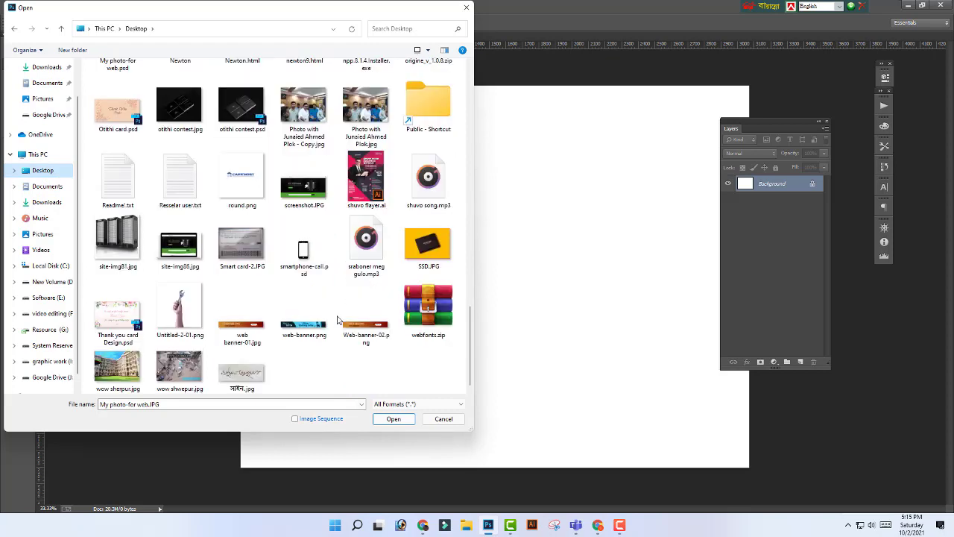
click(41, 249)
click(52, 202)
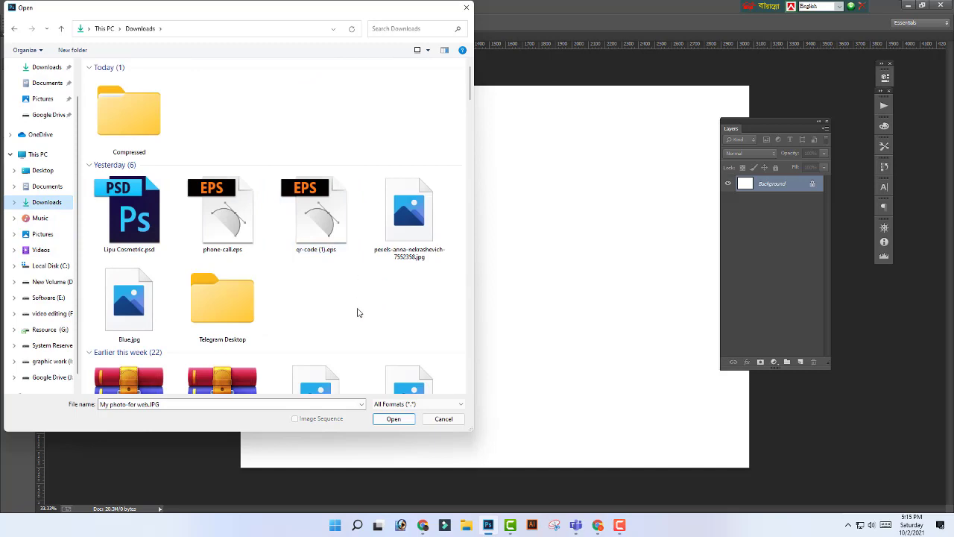
scroll(357, 312, down, 5)
click(445, 420)
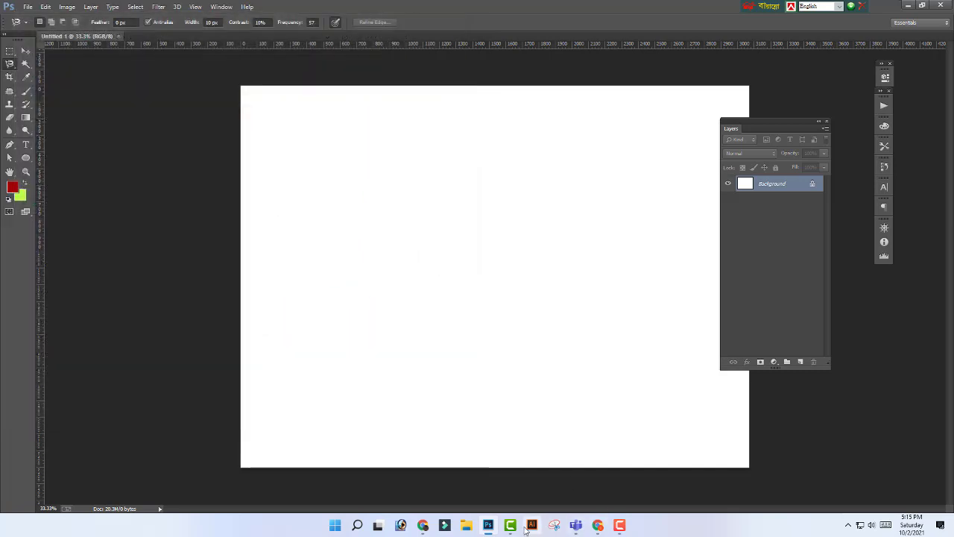
Step: Switch to Chrome and search Google Images for "bangladeshi tv star" in a new tab
click(608, 529)
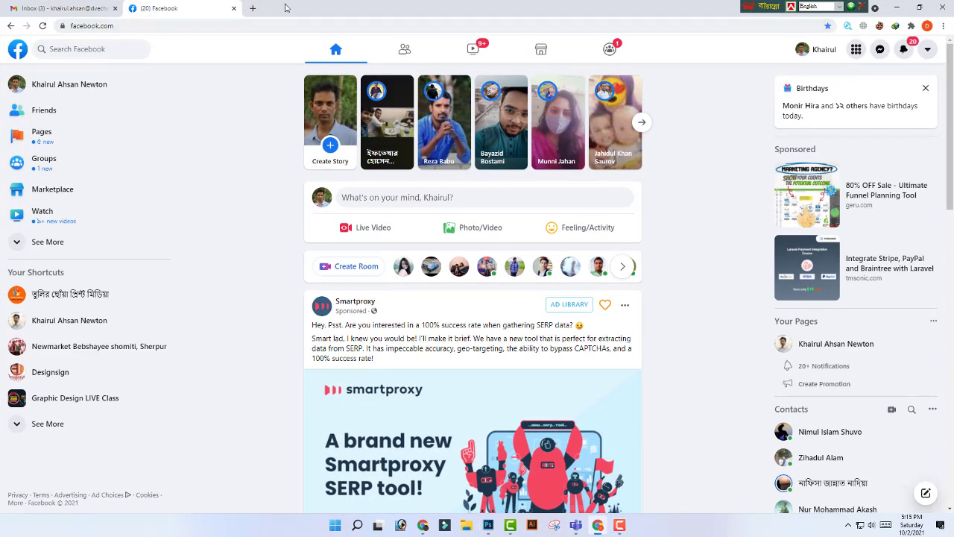
click(253, 8)
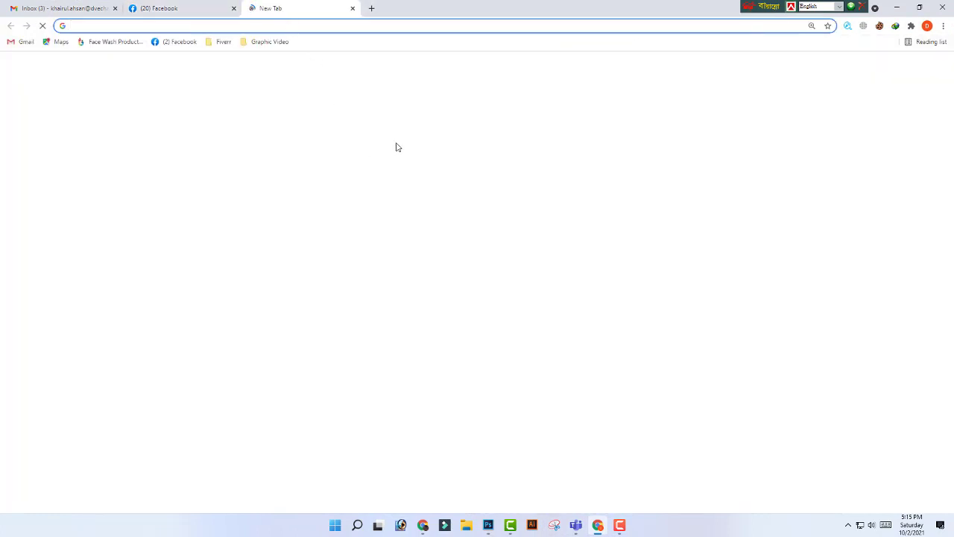
click(469, 246)
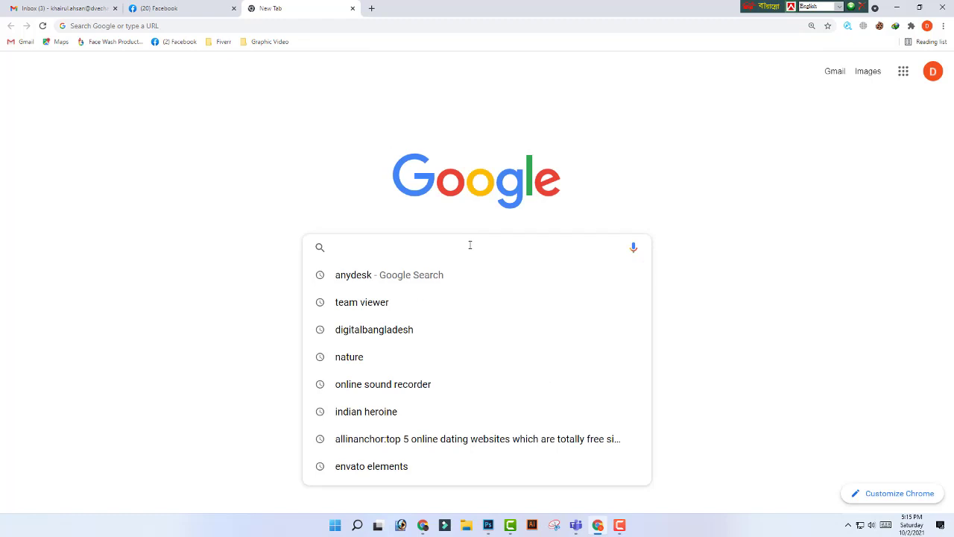
text(bangladesh)
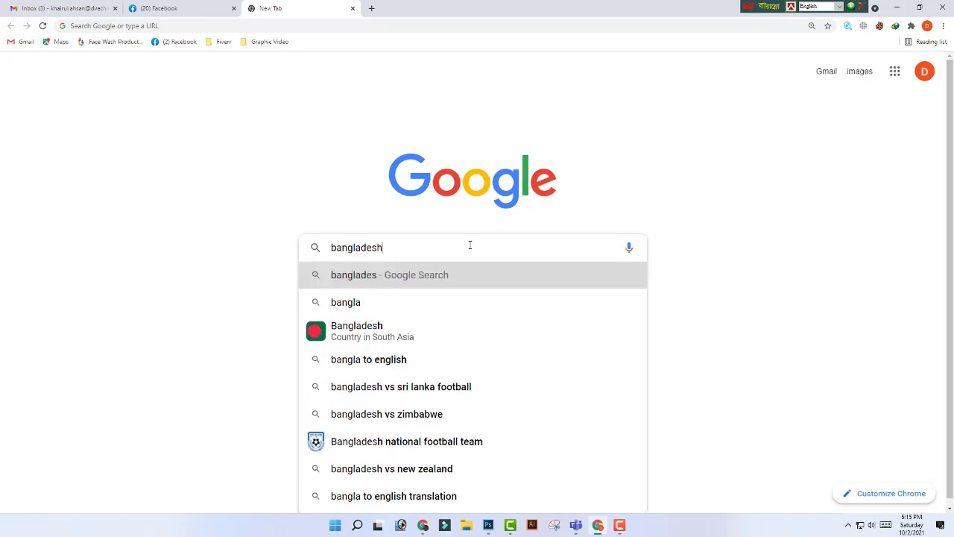
text(i tv star)
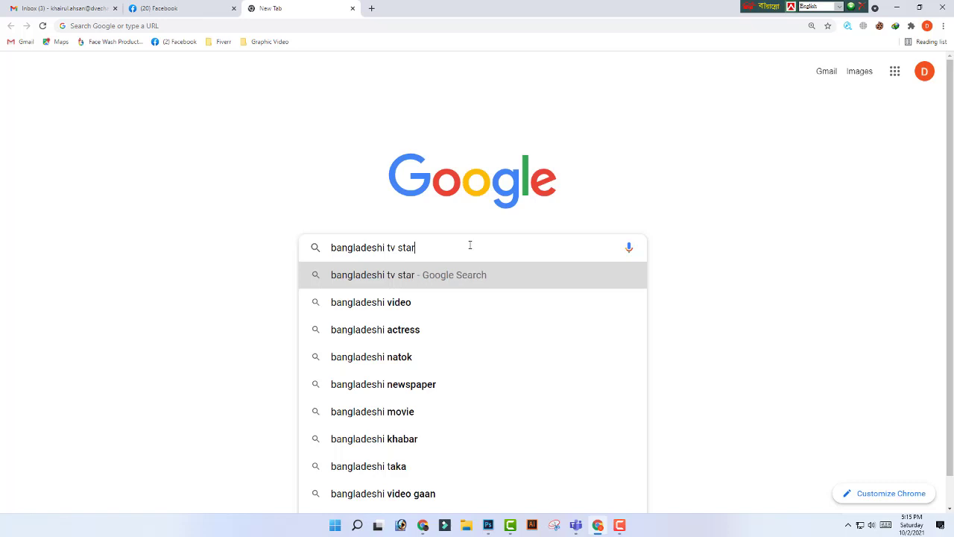
key(Return)
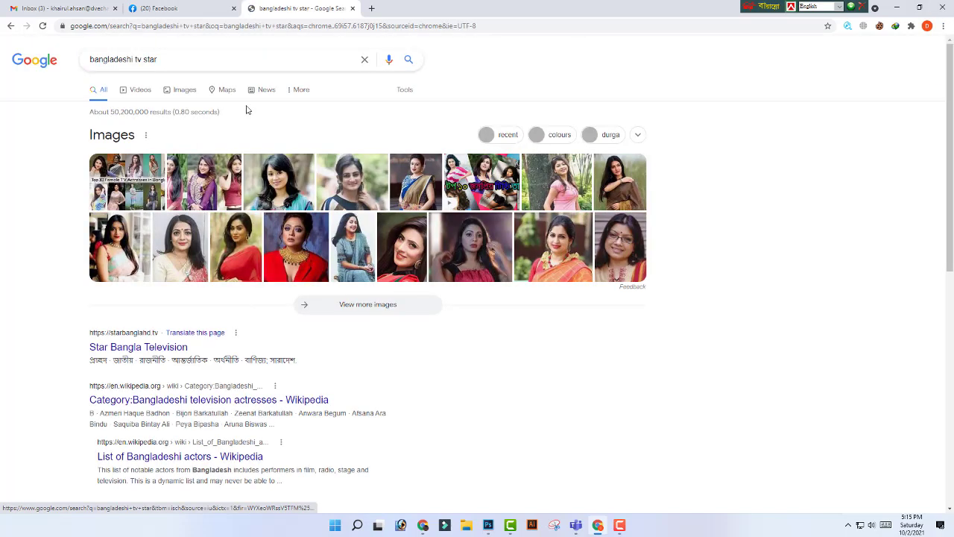
click(186, 90)
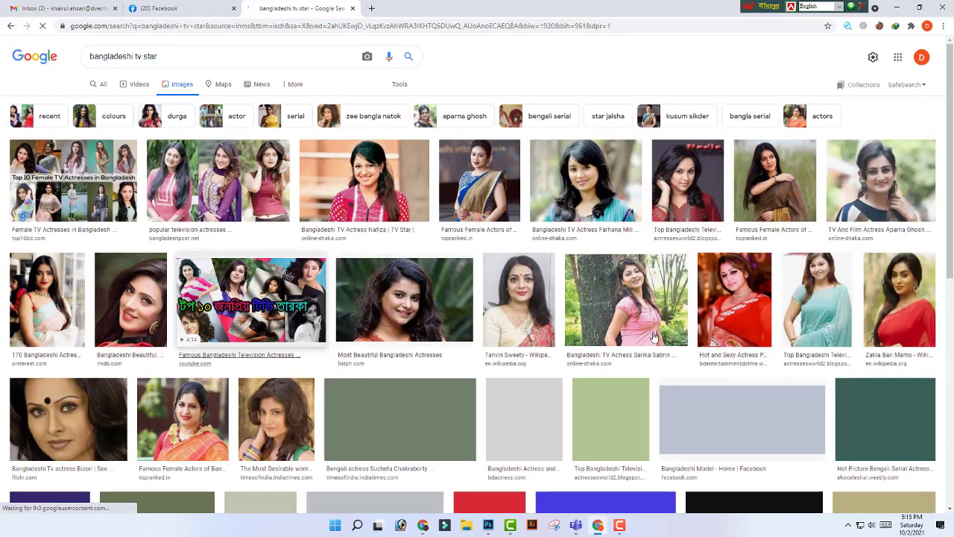
Step: Preview the image result of the smiling long-haired woman in teal with a blurred outdoor background
scroll(468, 387, down, 3)
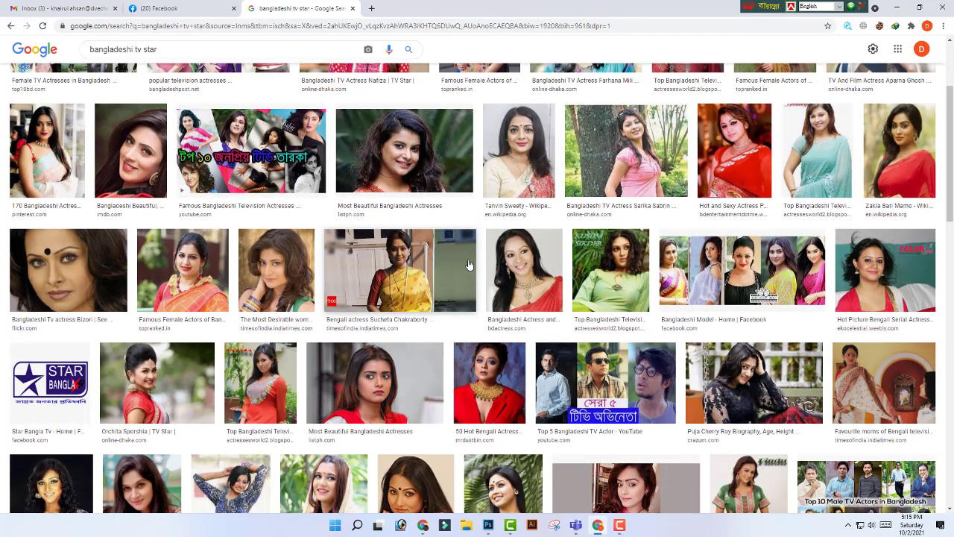
scroll(441, 393, up, 5)
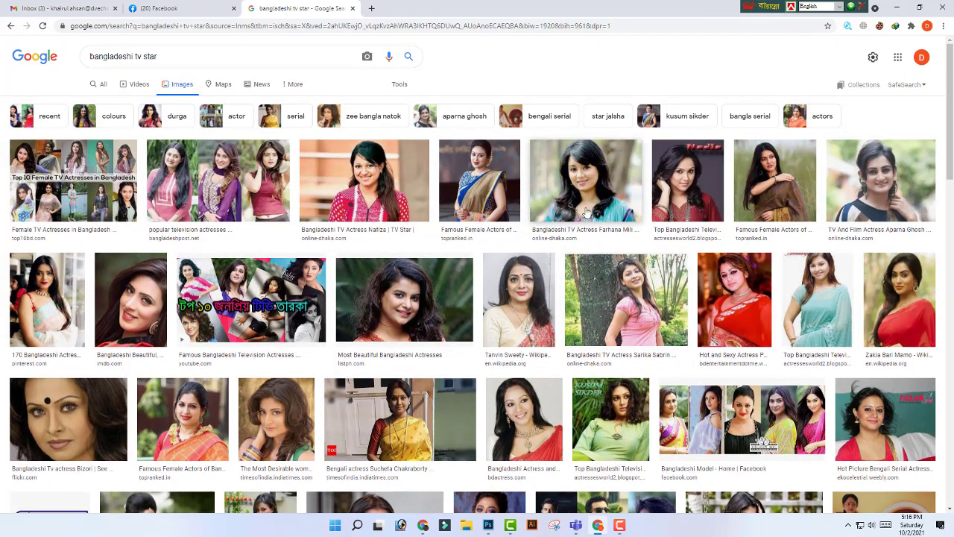
click(600, 184)
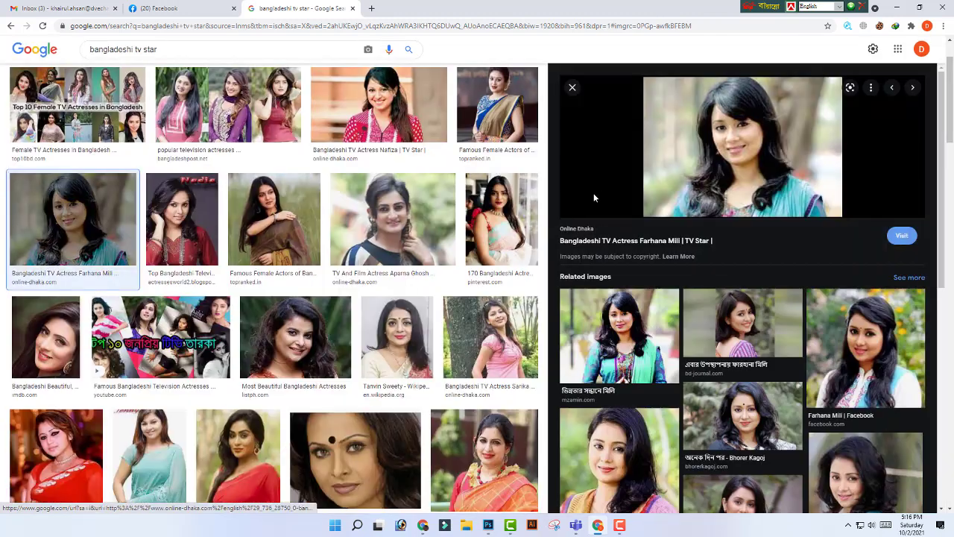
Step: Examine the related images of the previewed woman and the surrounding search results for a suitable portrait
scroll(794, 369, down, 2)
scroll(795, 368, down, 3)
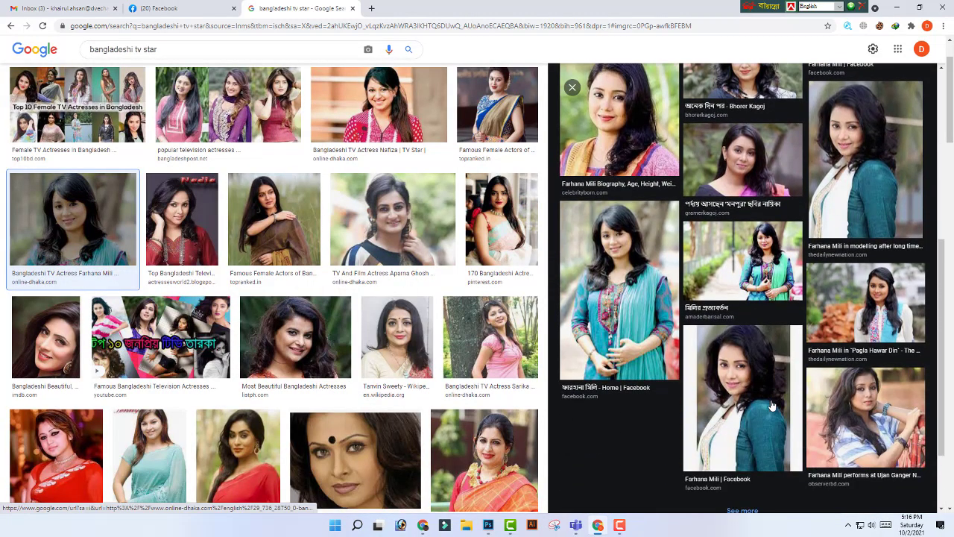
scroll(772, 405, down, 2)
scroll(772, 405, up, 3)
scroll(772, 406, up, 3)
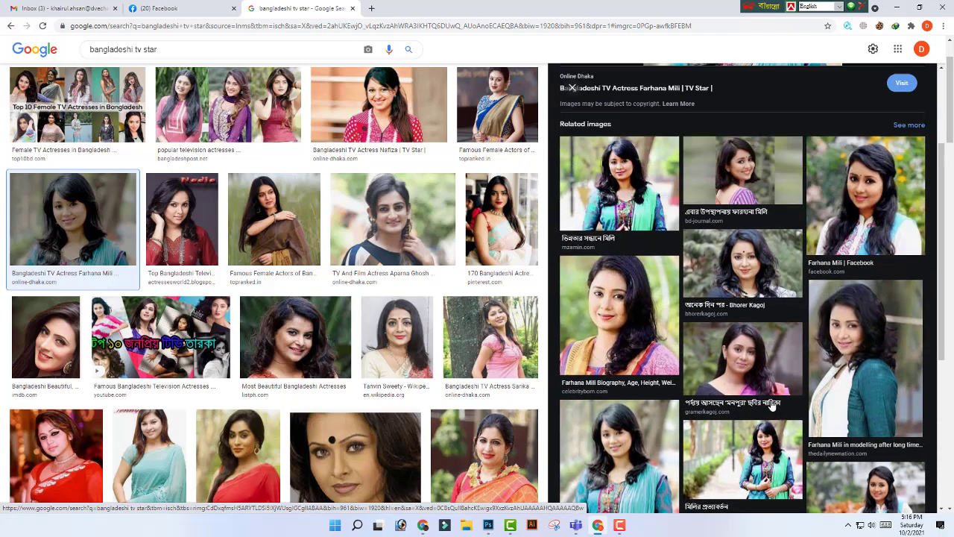
scroll(416, 366, down, 2)
scroll(416, 366, up, 4)
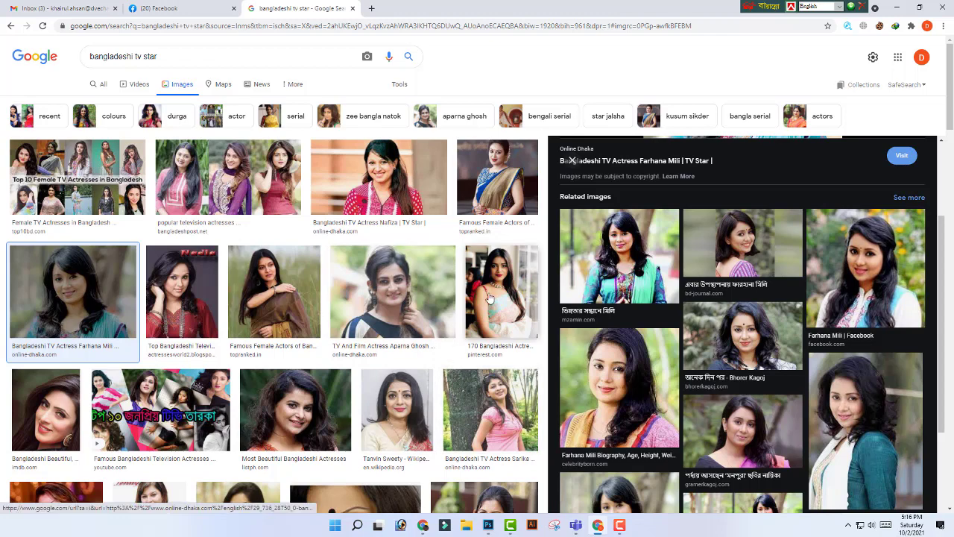
scroll(491, 299, down, 3)
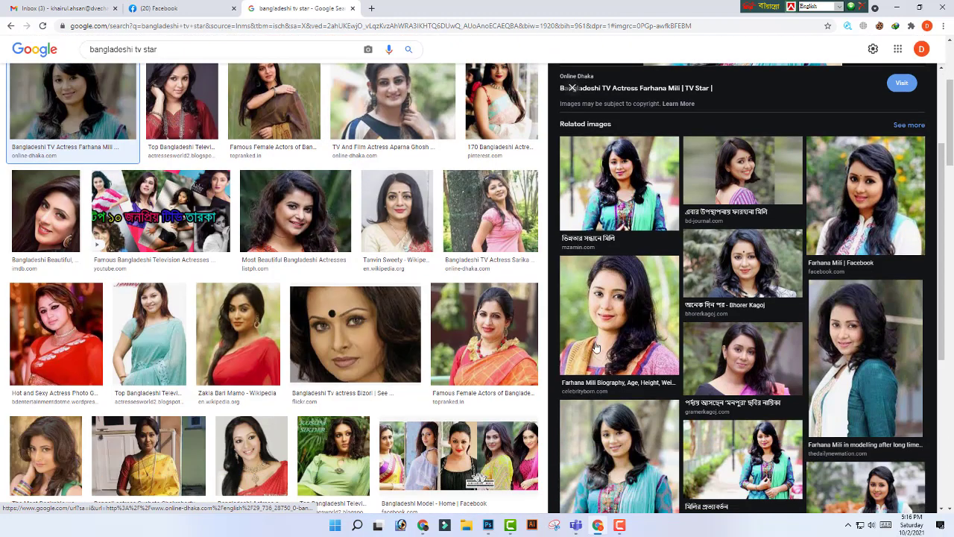
scroll(600, 349, down, 5)
scroll(600, 350, up, 5)
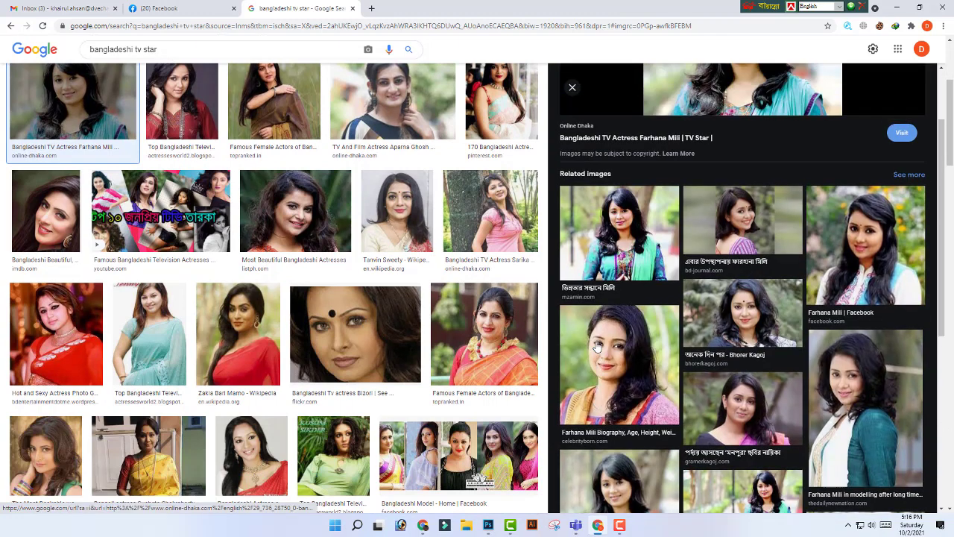
scroll(635, 297, up, 3)
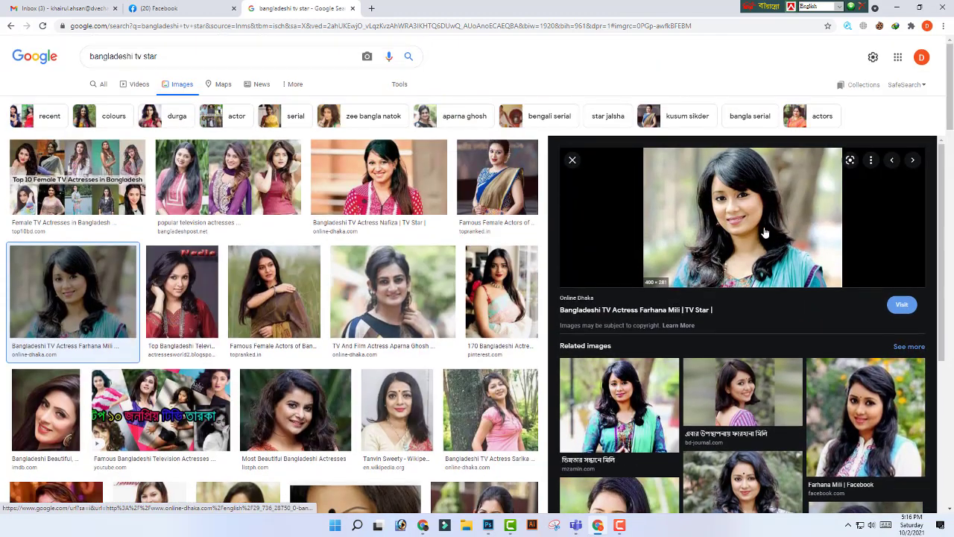
Step: Look further through the image results and preview the related portrait of the woman in the yellow and pink outfit
scroll(304, 358, down, 5)
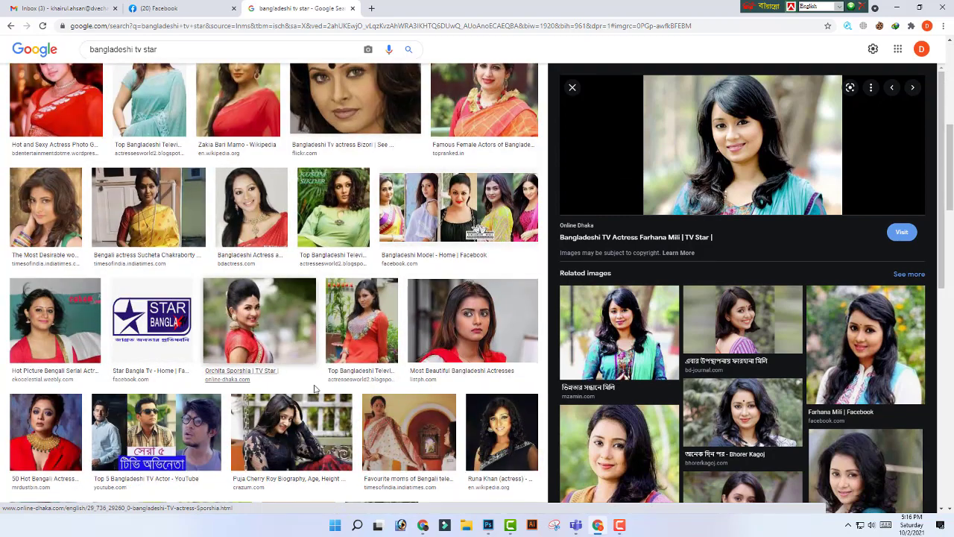
scroll(303, 364, down, 5)
scroll(447, 342, down, 1)
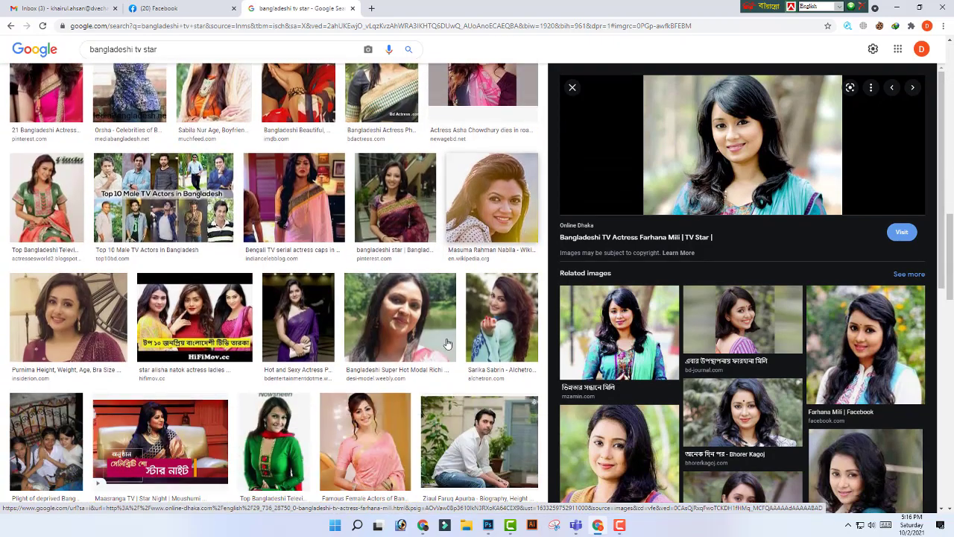
scroll(447, 342, down, 4)
scroll(447, 342, down, 2)
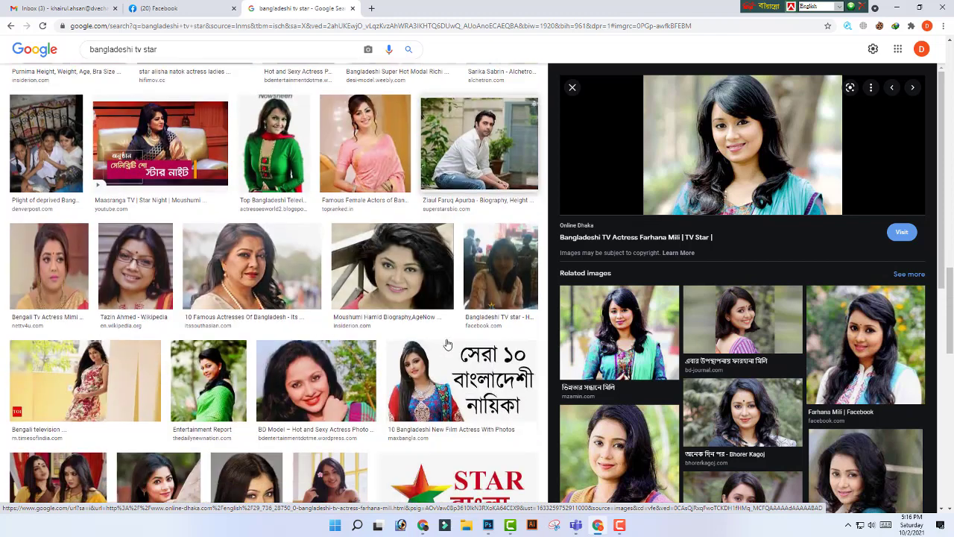
scroll(645, 368, down, 2)
click(633, 304)
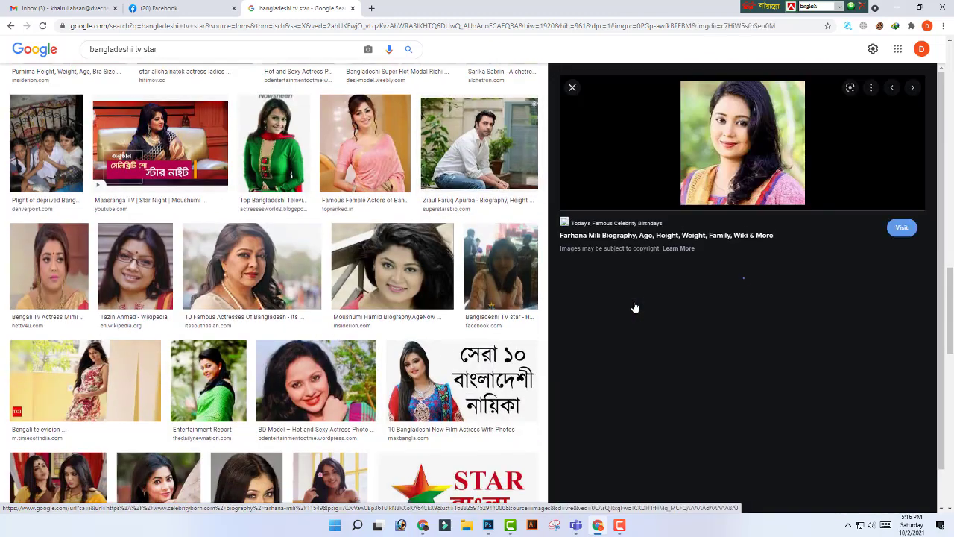
Step: Preview the related portrait of the woman in teal with a white scarf and look through its related images
click(765, 354)
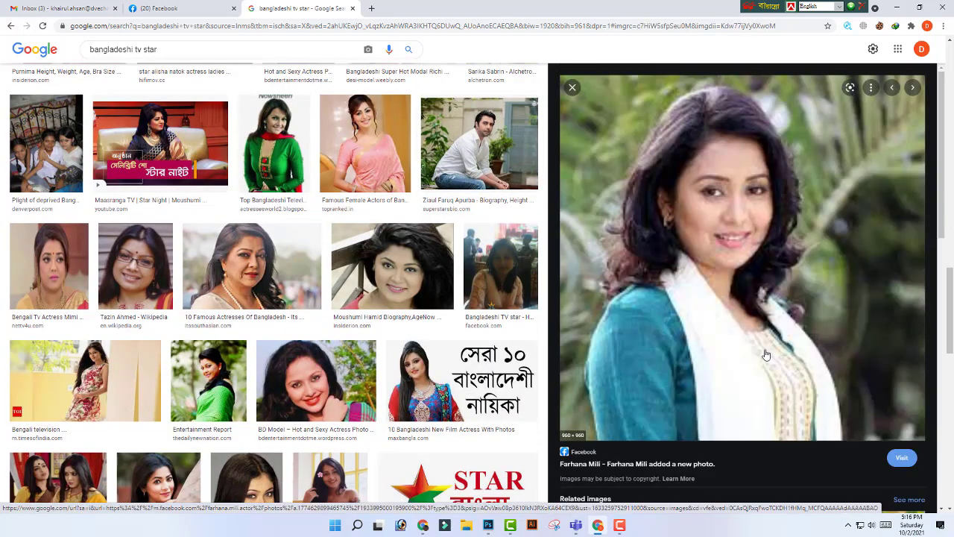
scroll(760, 361, down, 3)
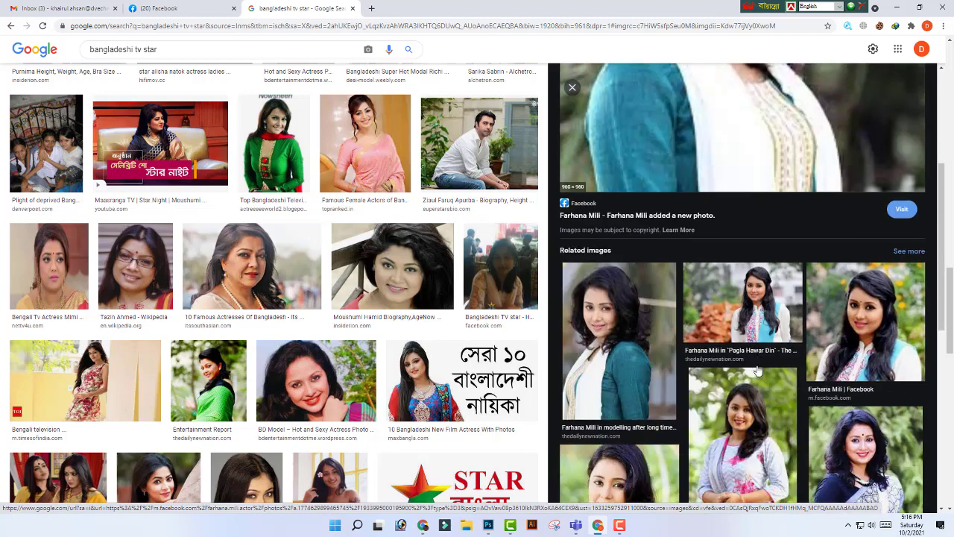
scroll(732, 304, down, 3)
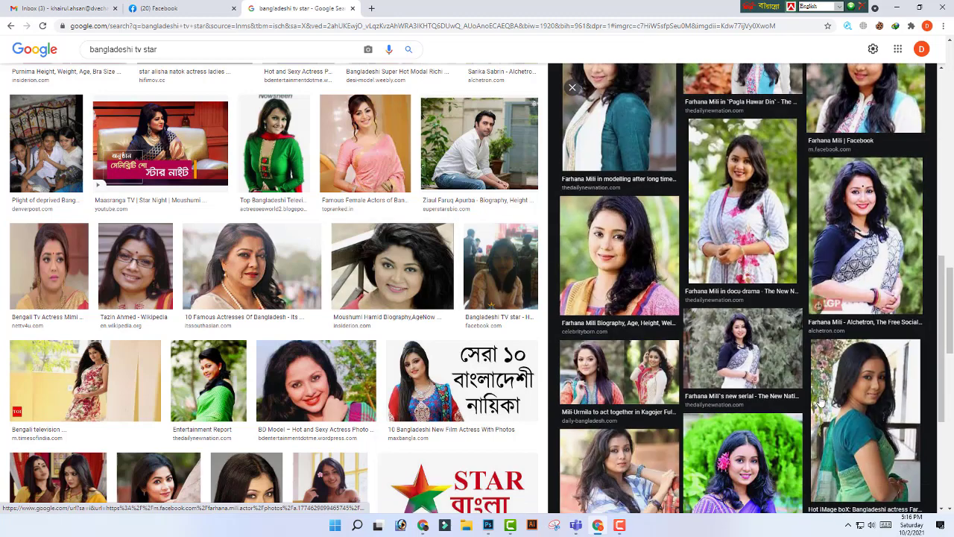
scroll(732, 304, down, 3)
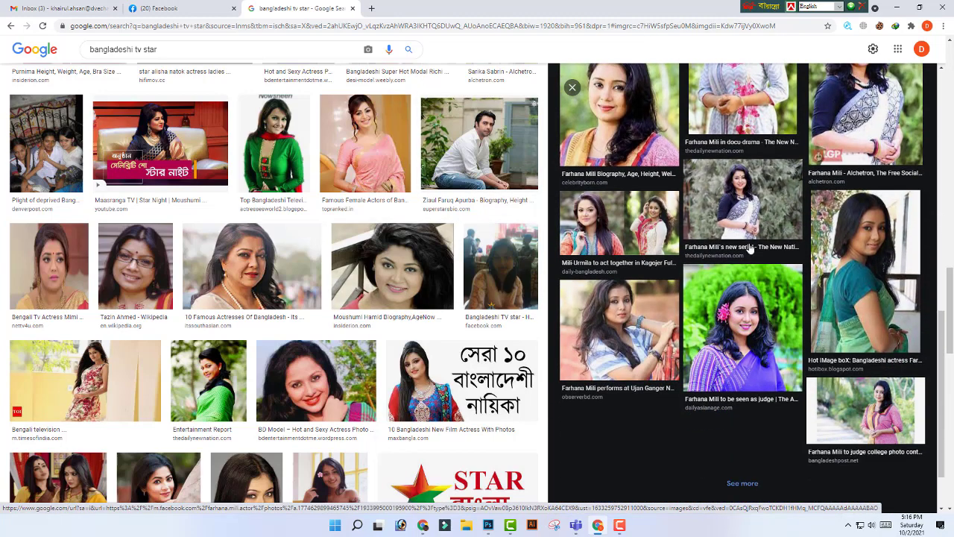
Step: Open the related portrait of the woman in the teal blouse and green sari as a full image in its own tab and copy it
click(881, 252)
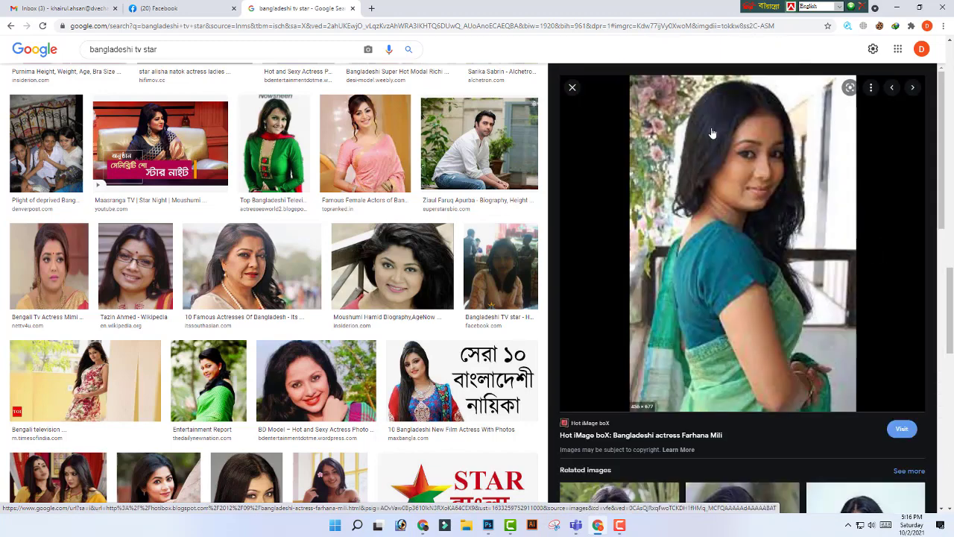
right_click(755, 143)
click(833, 249)
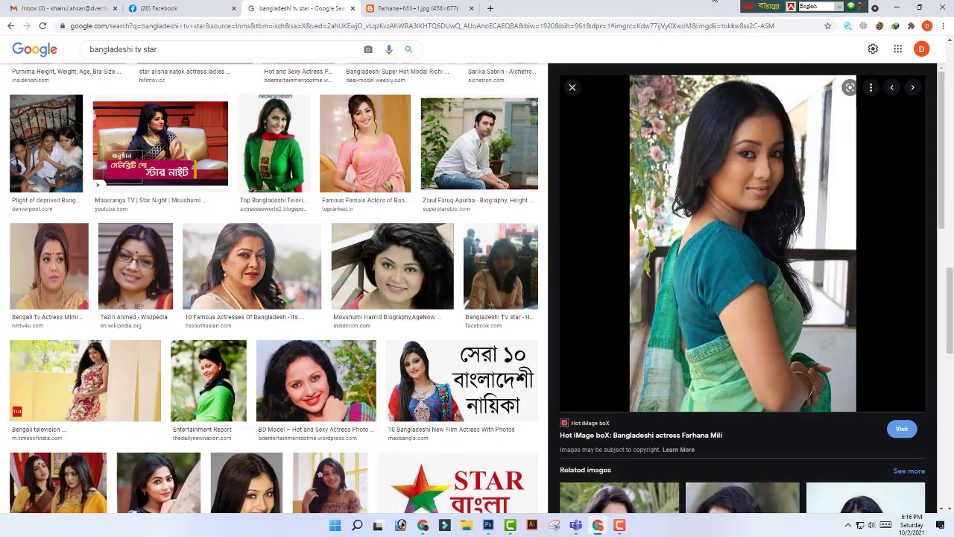
click(417, 8)
right_click(495, 237)
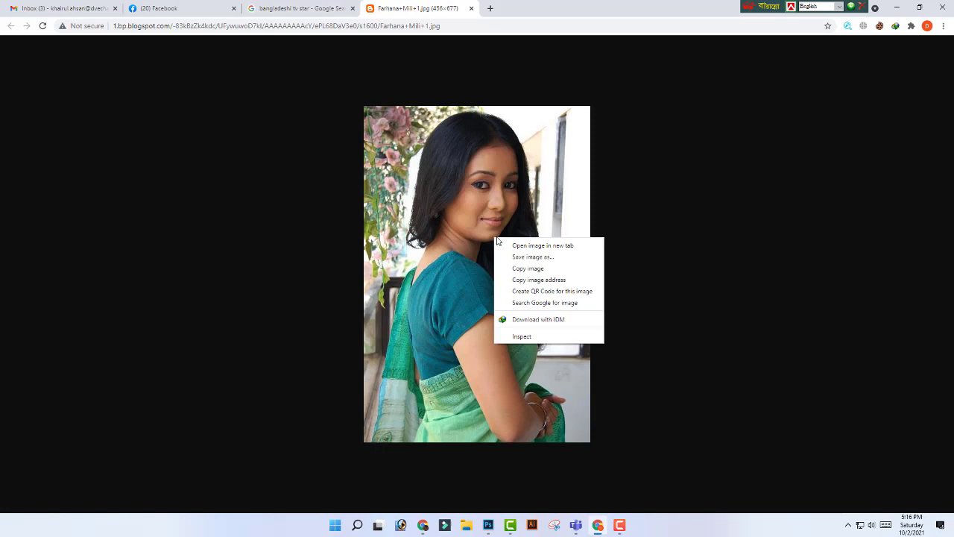
click(534, 266)
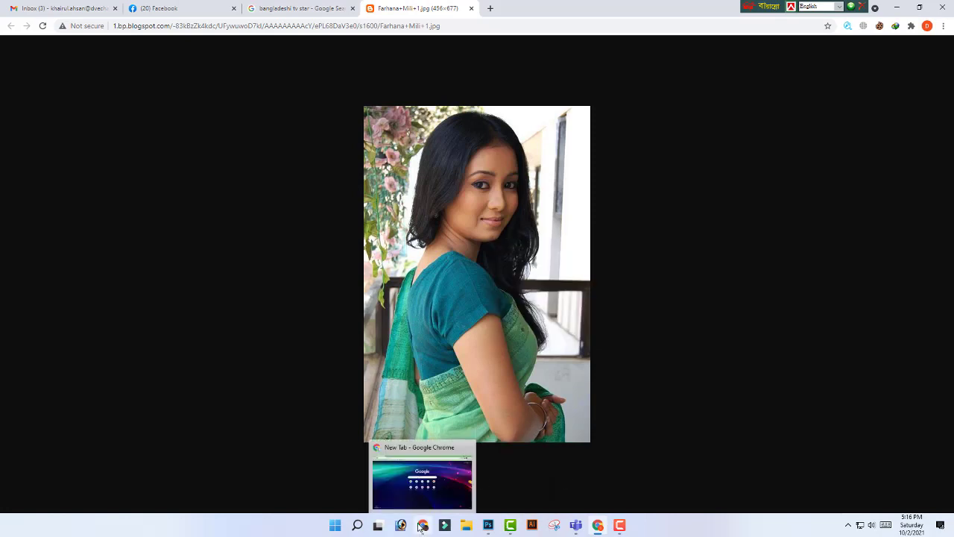
Step: Switch to Photoshop, paste the copied portrait into the blank document, and scale it up to about 314%
click(488, 525)
key(ctrl+v)
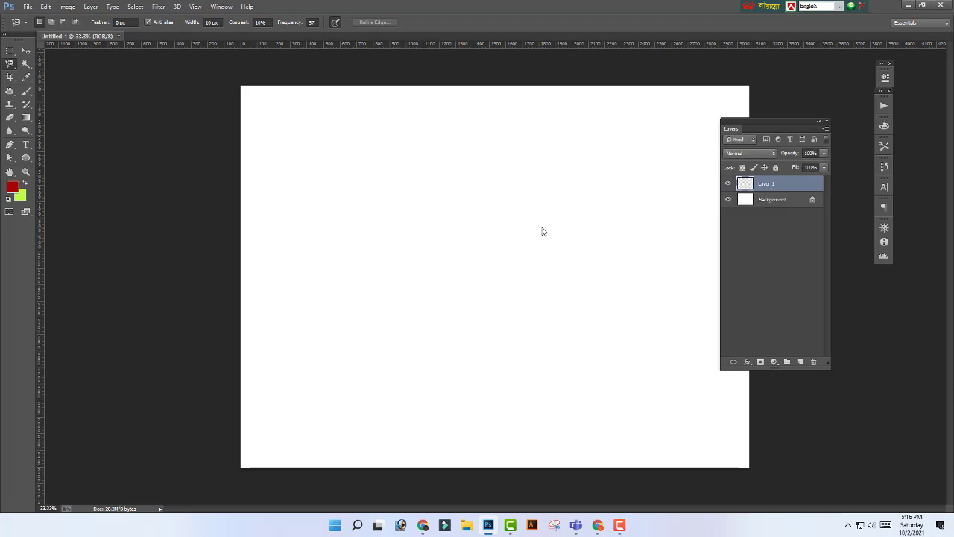
click(25, 51)
drag(592, 157, 639, 94)
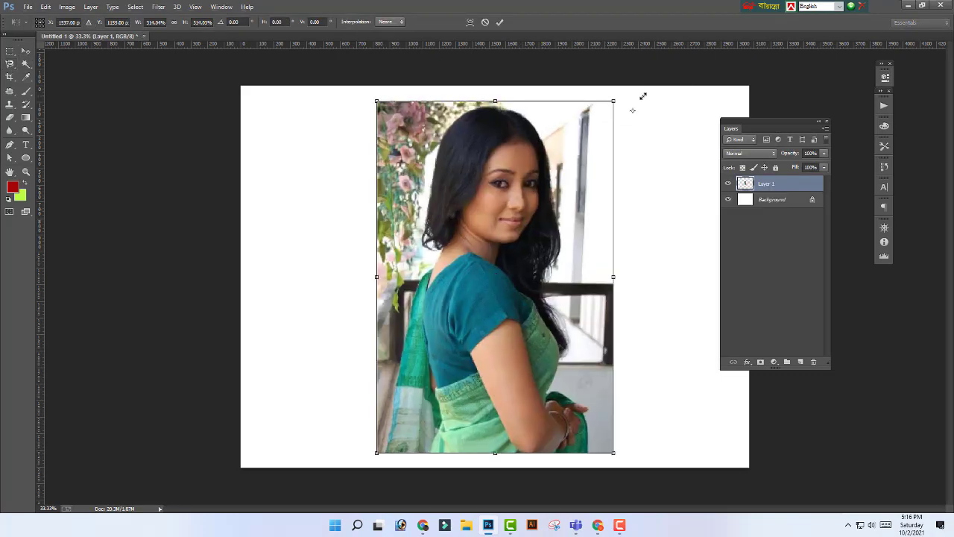
key(Return)
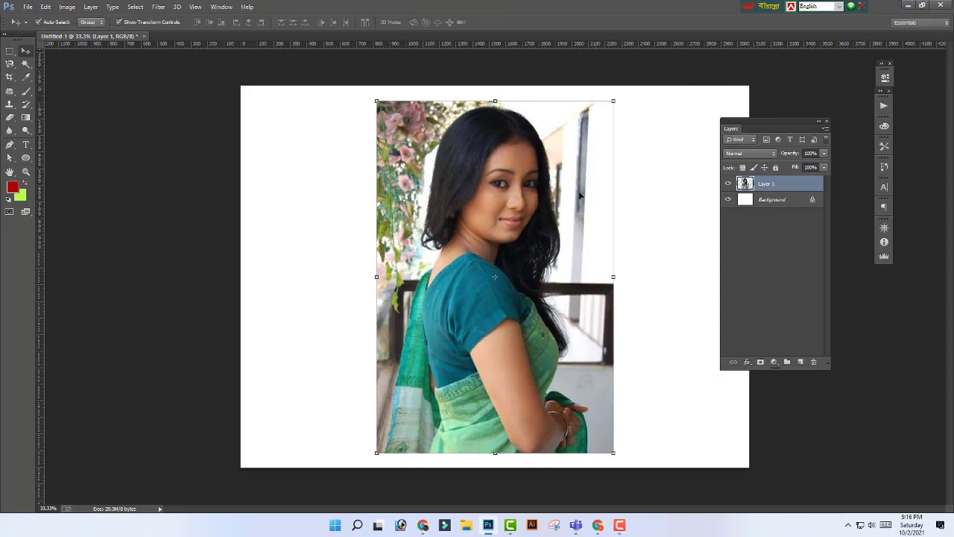
Step: Move the portrait about 444 px left on the canvas, leaving white space beside it
drag(577, 201, 503, 199)
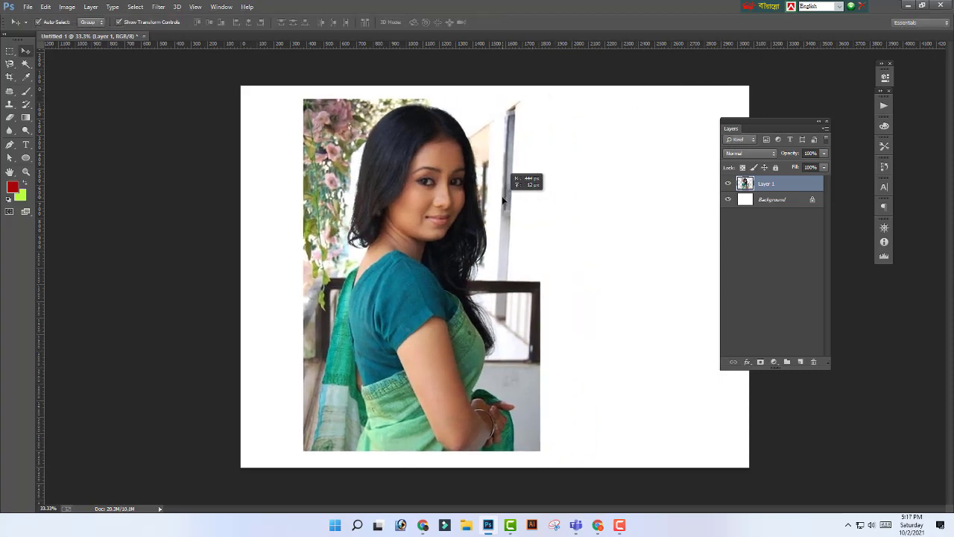
click(608, 217)
click(401, 281)
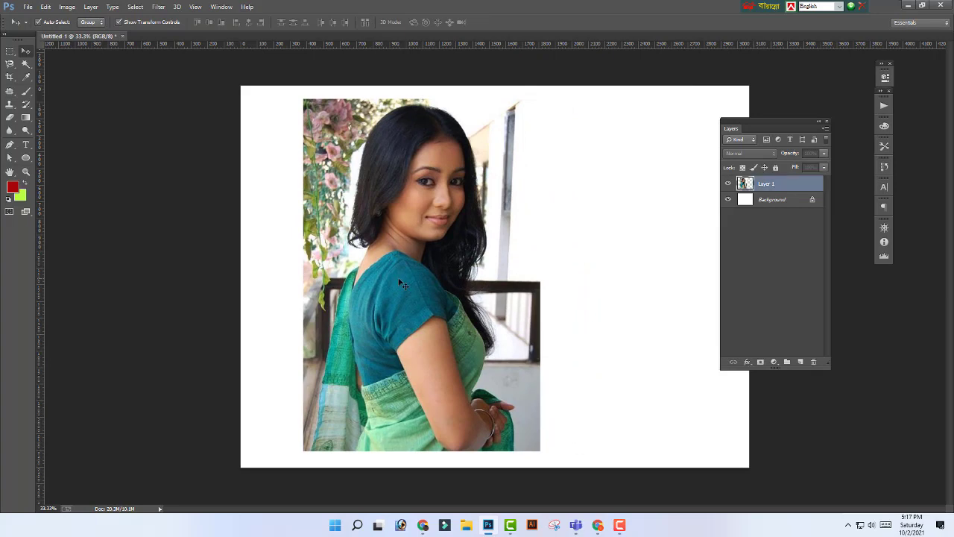
Step: Trace around the woman's hair, sari and hands with the Magnetic Lasso tool and close the selection along the photo's lower edge
click(11, 65)
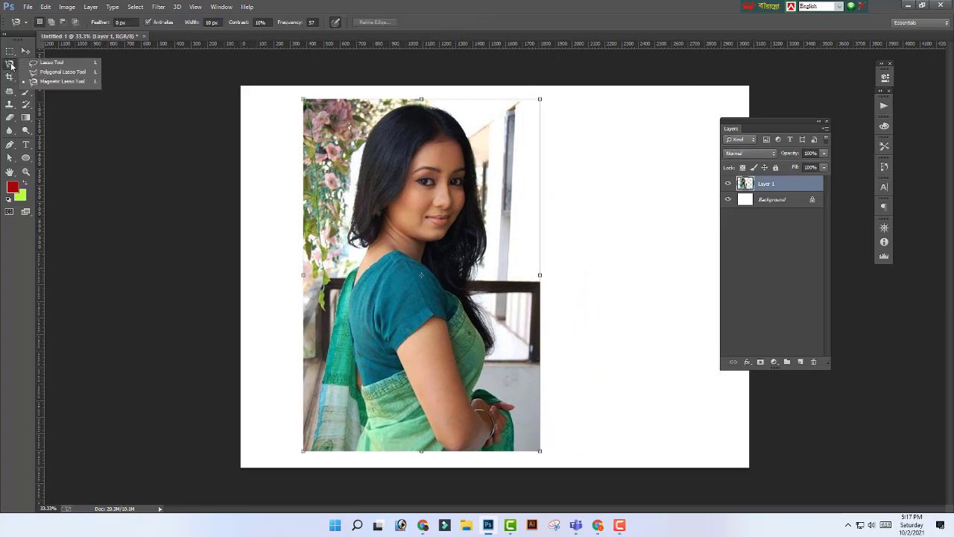
click(63, 81)
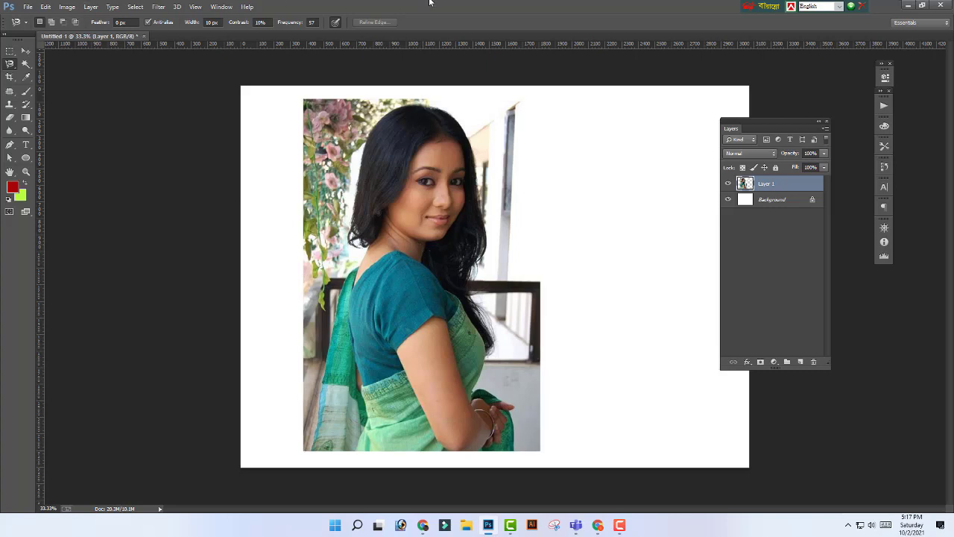
click(311, 450)
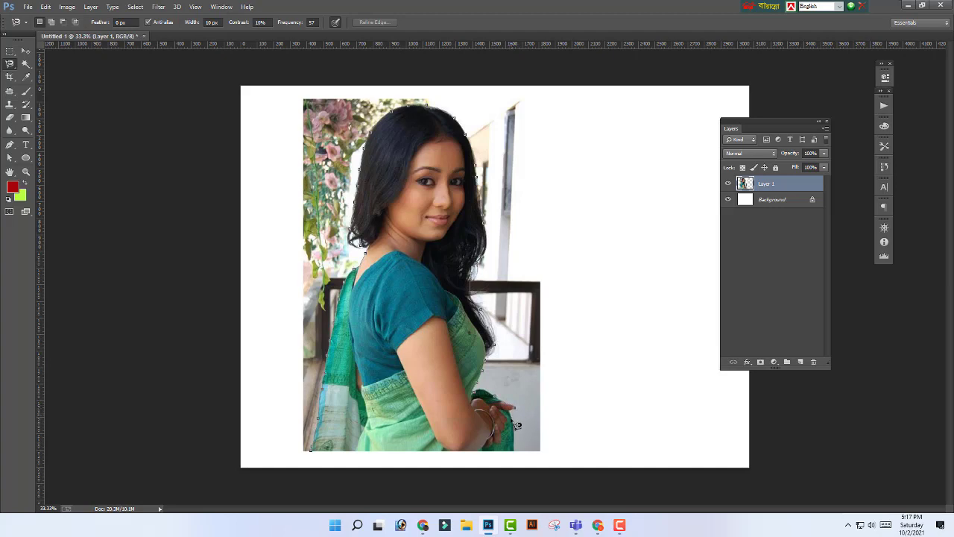
double_click(515, 461)
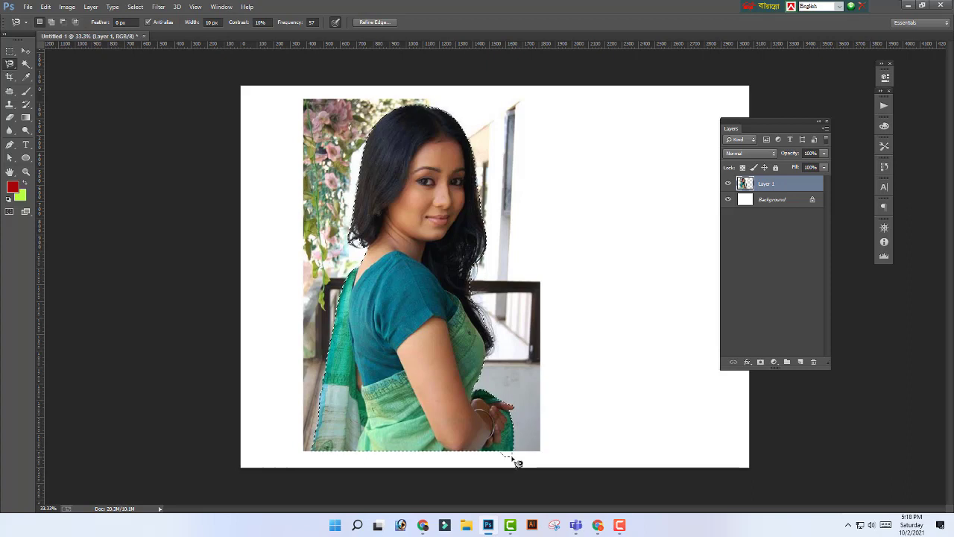
Step: Try deleting the background with the selection inverted, and the woman with it not inverted, undoing each deletion
key(ctrl+shift+i)
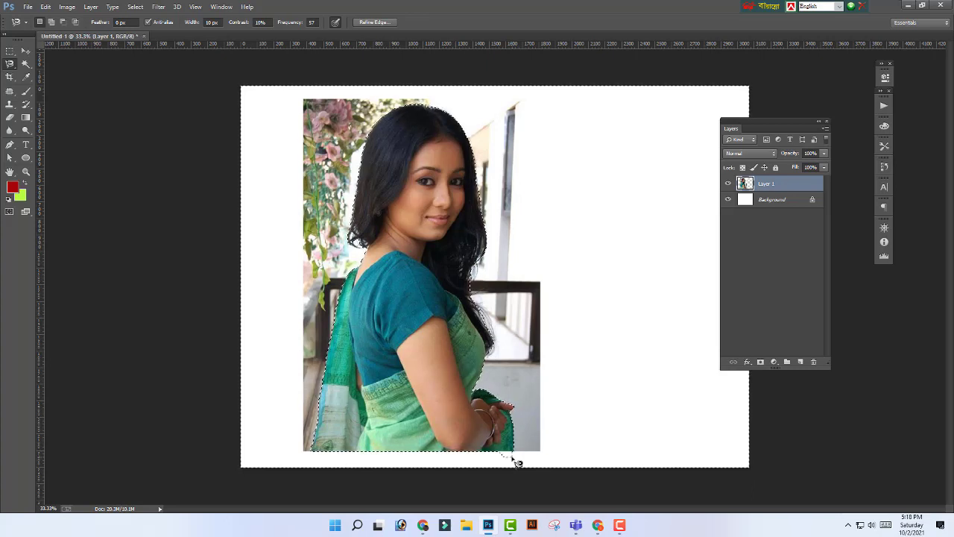
key(Delete)
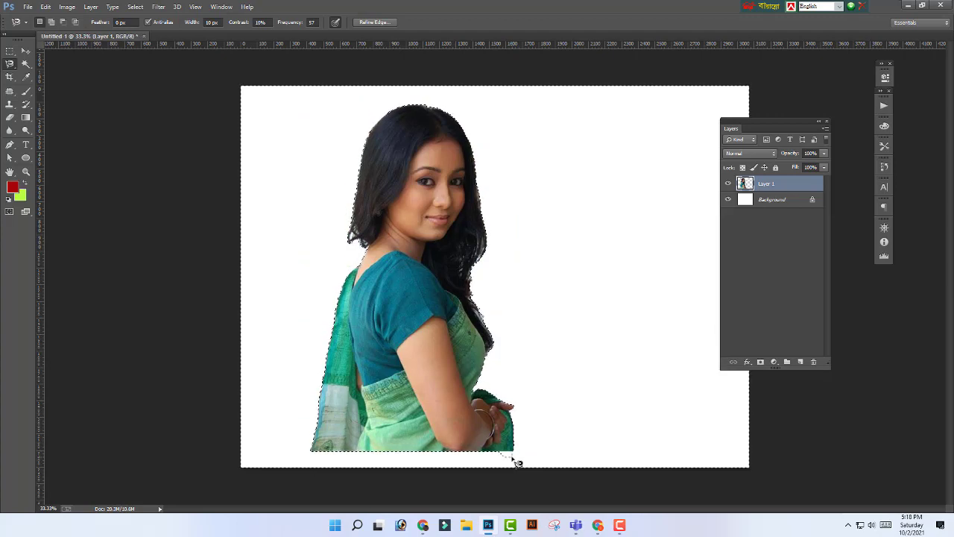
key(ctrl+z)
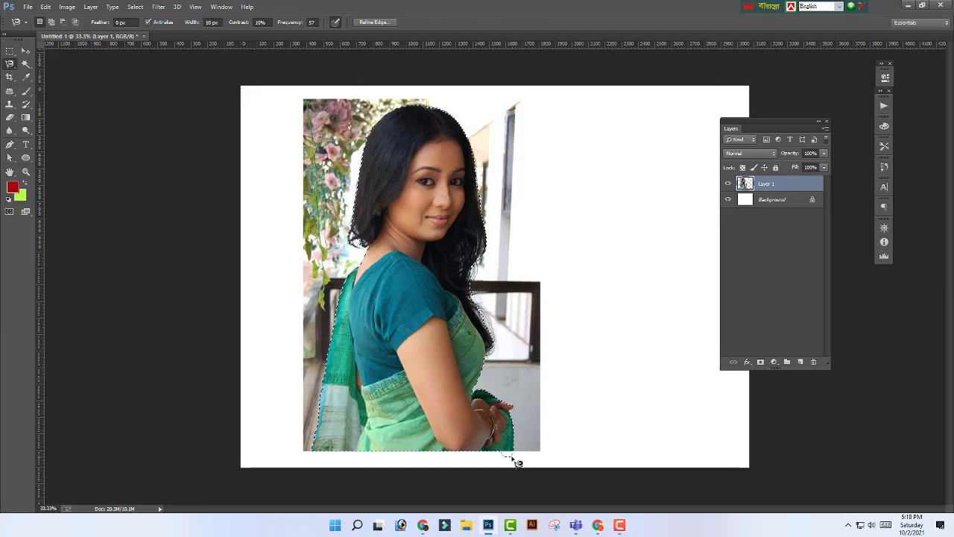
key(Delete)
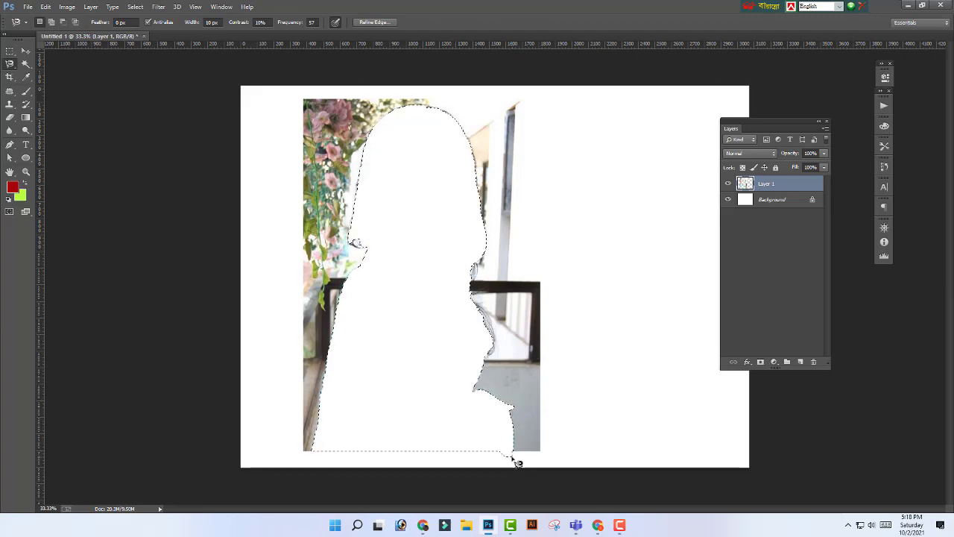
key(ctrl+z)
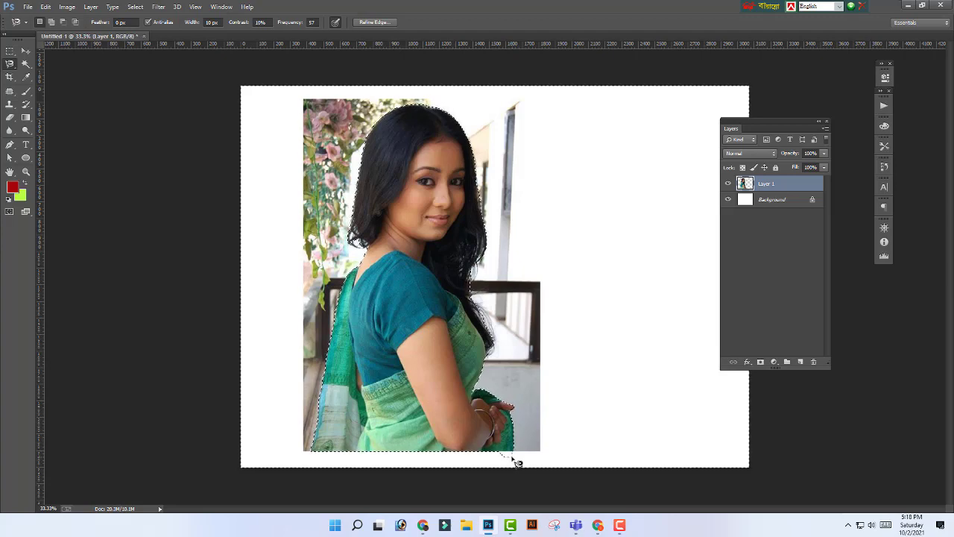
Step: Delete the photo background around the woman using the inverted selection, and deselect
key(Delete)
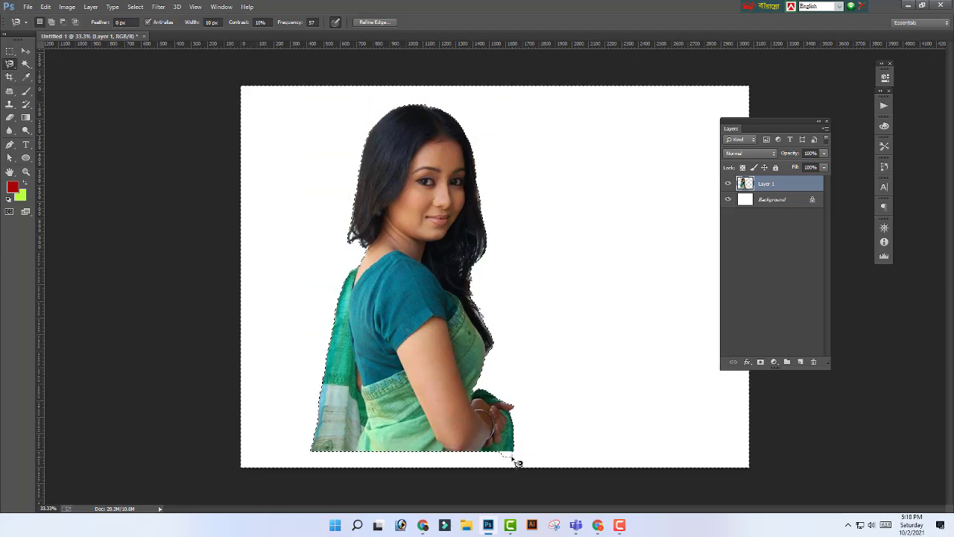
key(ctrl+d)
Step: Step repeatedly back and forward through the history to compare the portrait before and after the background deletion
key(ctrl+alt+z)
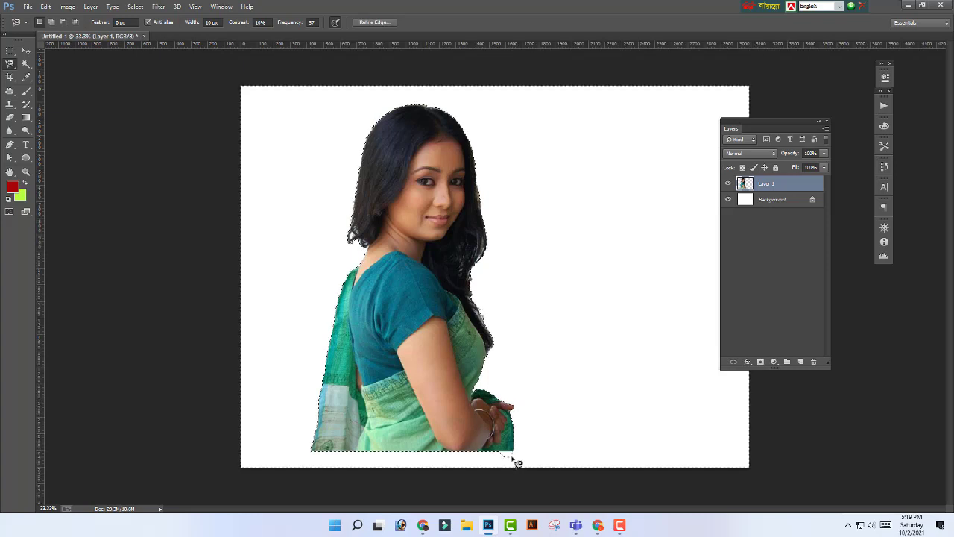
key(ctrl+alt+z)
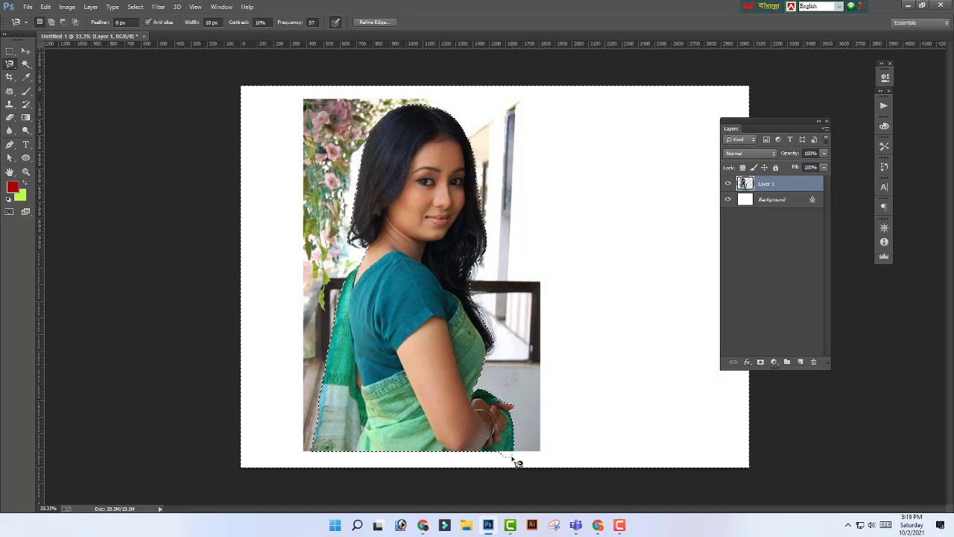
key(ctrl+shift+z)
key(ctrl+shift+z)
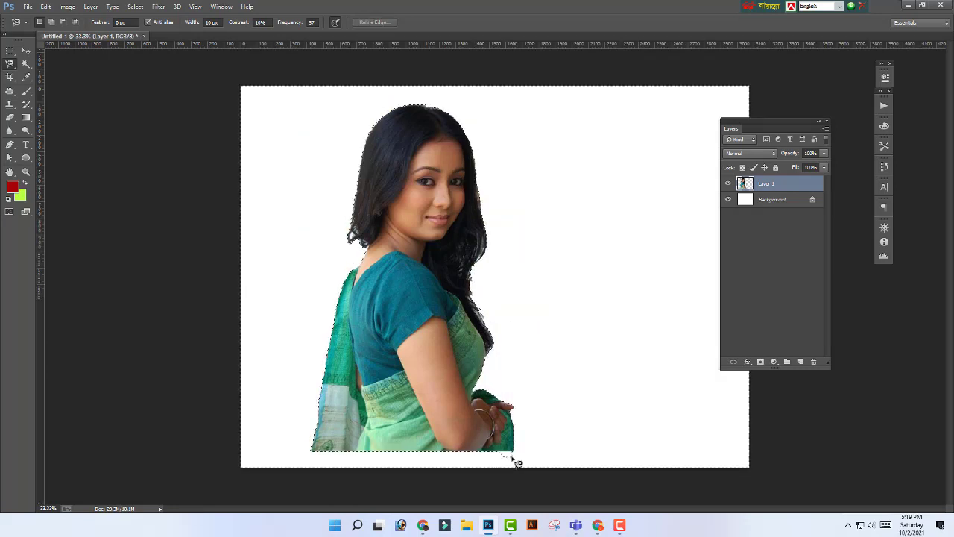
key(ctrl+alt+z)
key(ctrl+alt+z)
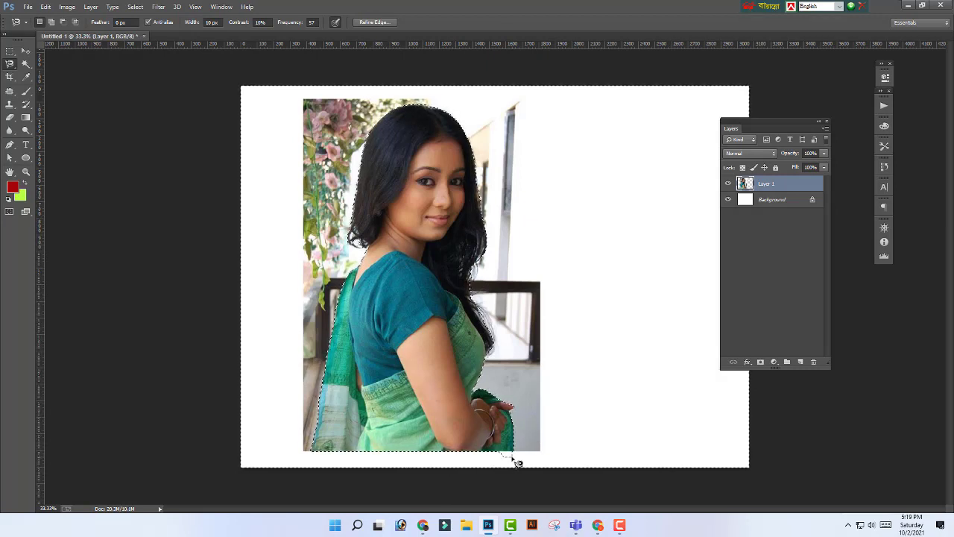
key(ctrl+shift+z)
key(ctrl+shift+z)
key(ctrl+alt+z)
key(ctrl+alt+z)
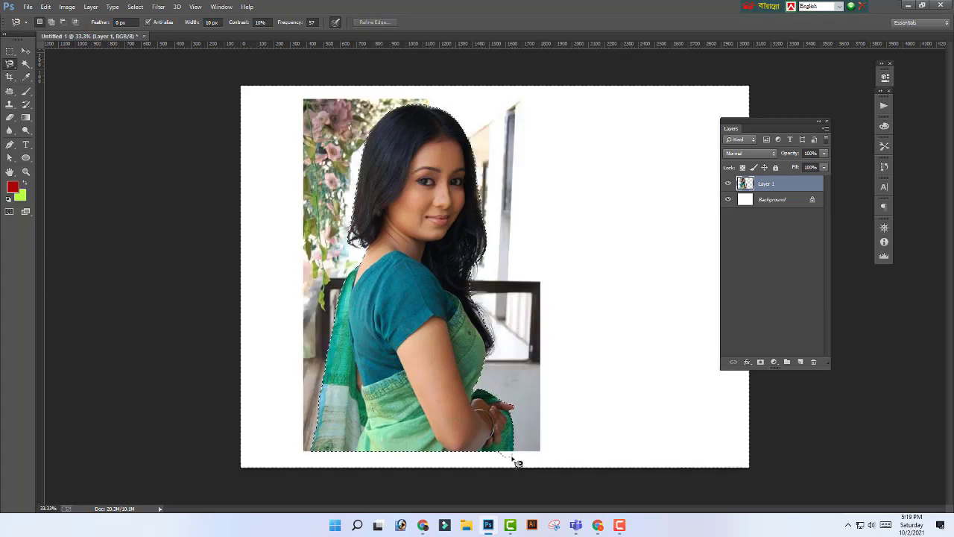
key(ctrl+shift+z)
key(ctrl+alt+z)
key(ctrl+alt+z)
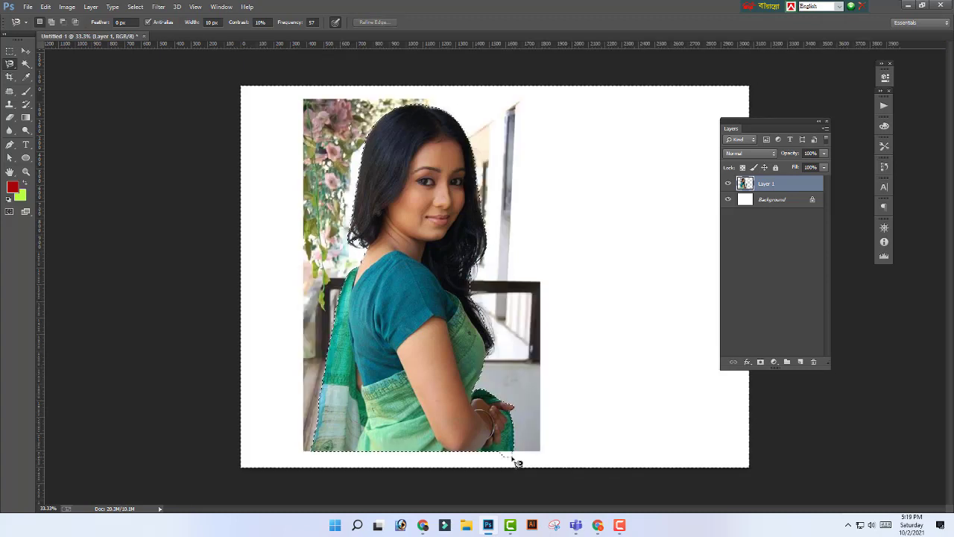
key(ctrl+shift+z)
key(ctrl+shift+z)
key(ctrl+alt+z)
key(ctrl+alt+z)
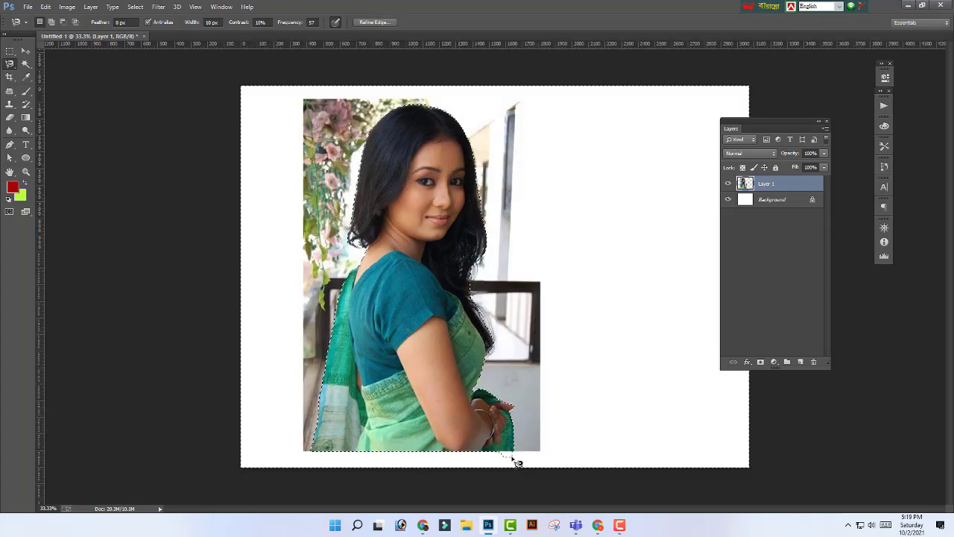
key(ctrl+shift+z)
key(ctrl+shift+z)
key(ctrl+alt+z)
key(ctrl+alt+z)
key(ctrl+shift+z)
key(ctrl+shift+z)
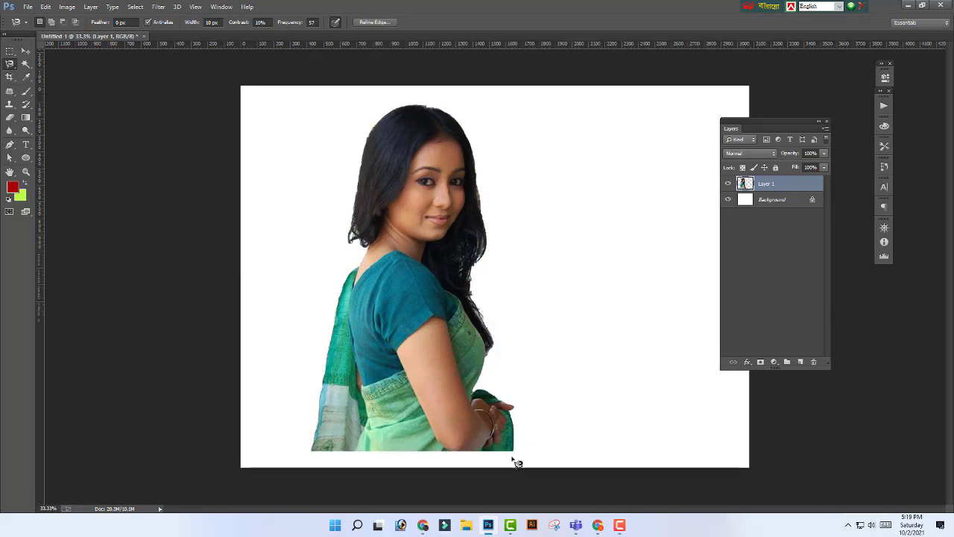
Step: Step back to the selection of the woman, try deleting the selected figure, and undo that deletion
key(ctrl+alt+z)
key(ctrl+alt+z)
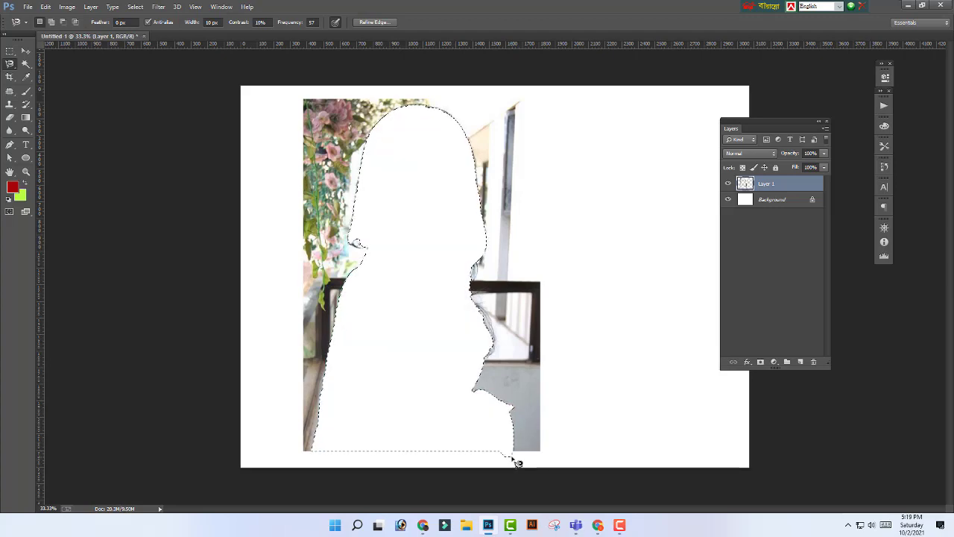
key(ctrl+z)
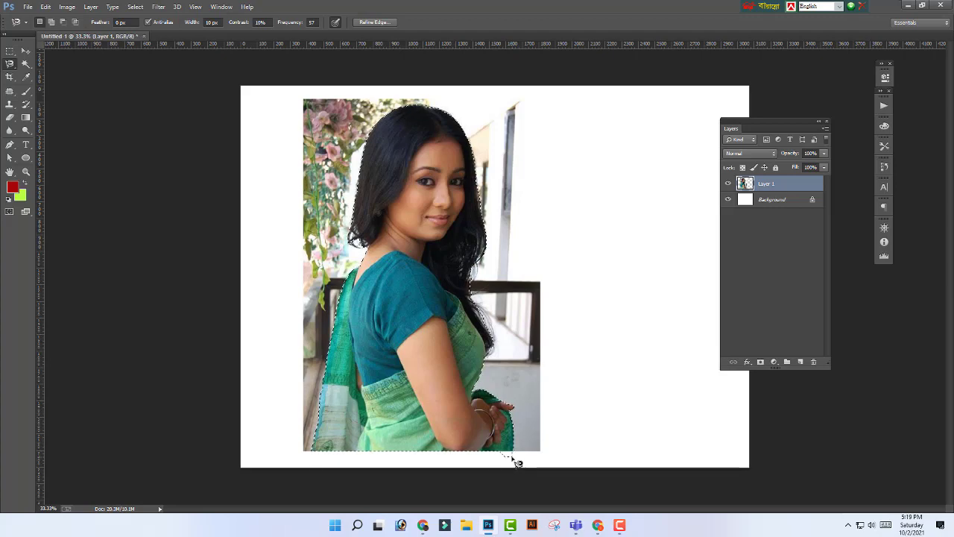
Step: Invert the selection of the woman and delete the remaining photo background from Layer 1
key(ctrl+shift+i)
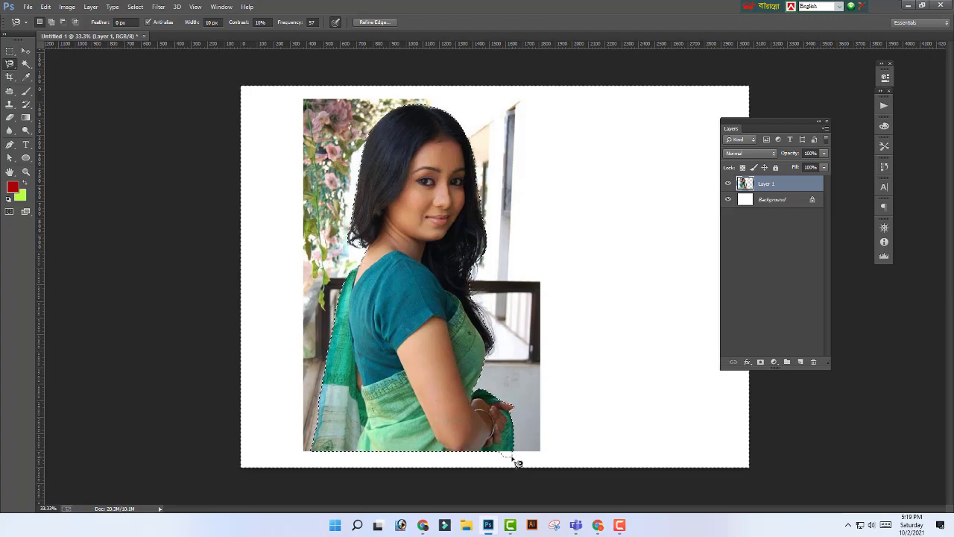
key(Delete)
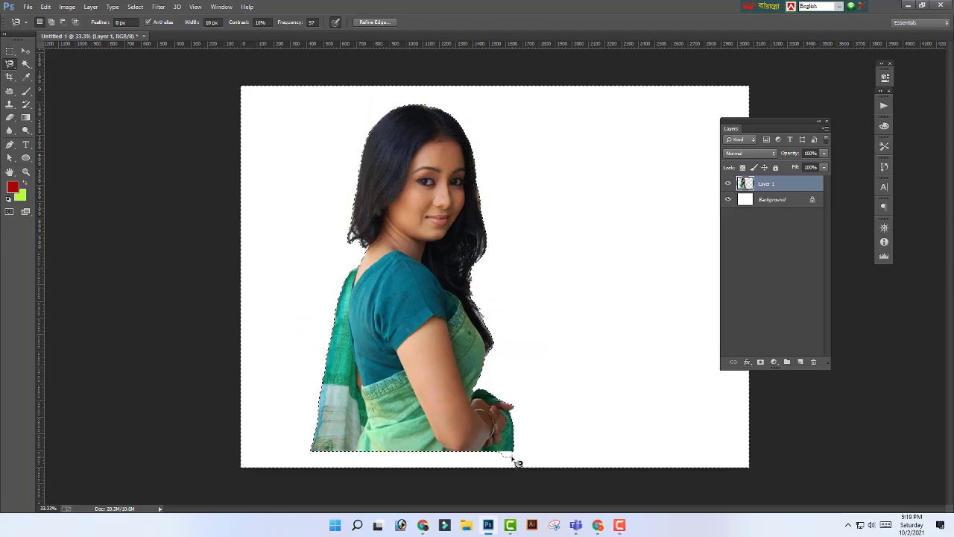
Step: Deselect and move the cut-out woman on Layer 1 so she rests on the canvas's bottom edge
key(ctrl+d)
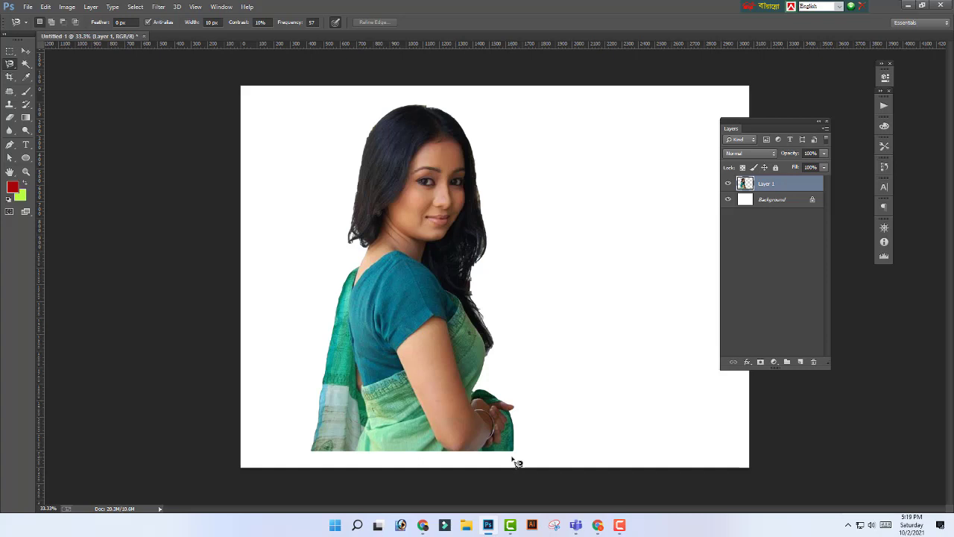
click(26, 51)
drag(486, 294, 447, 318)
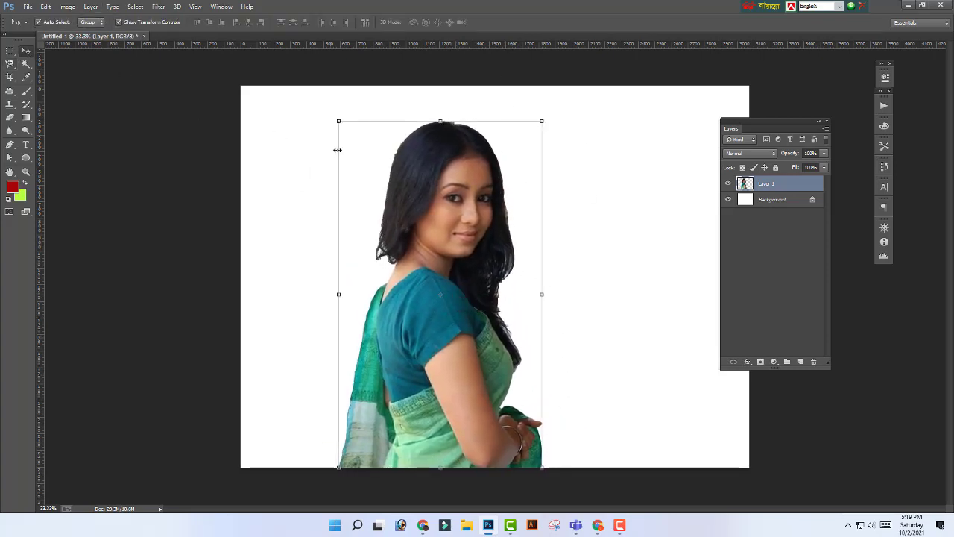
click(242, 112)
Step: Switch to Chrome and search Google Images for "kashfull" instead of the previous query
click(598, 525)
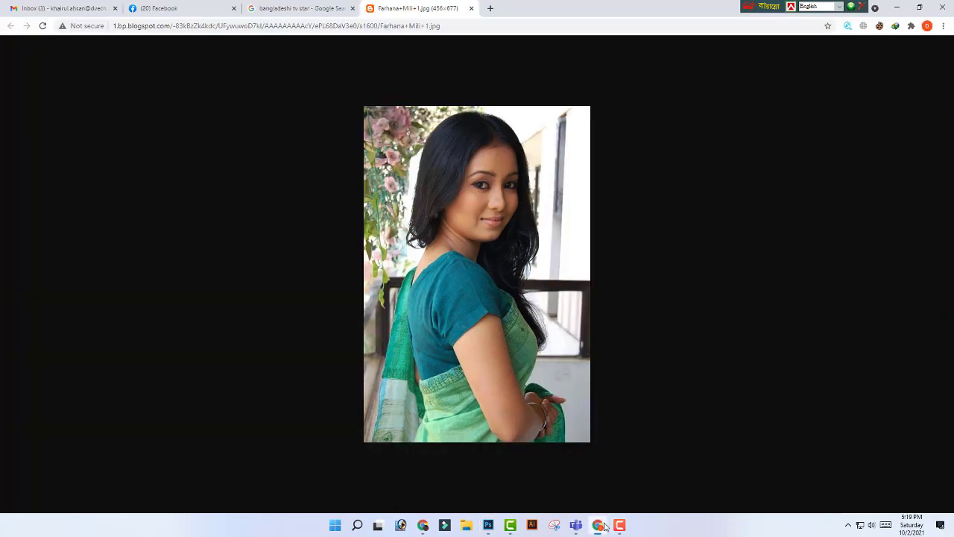
click(295, 7)
scroll(476, 384, down, 10)
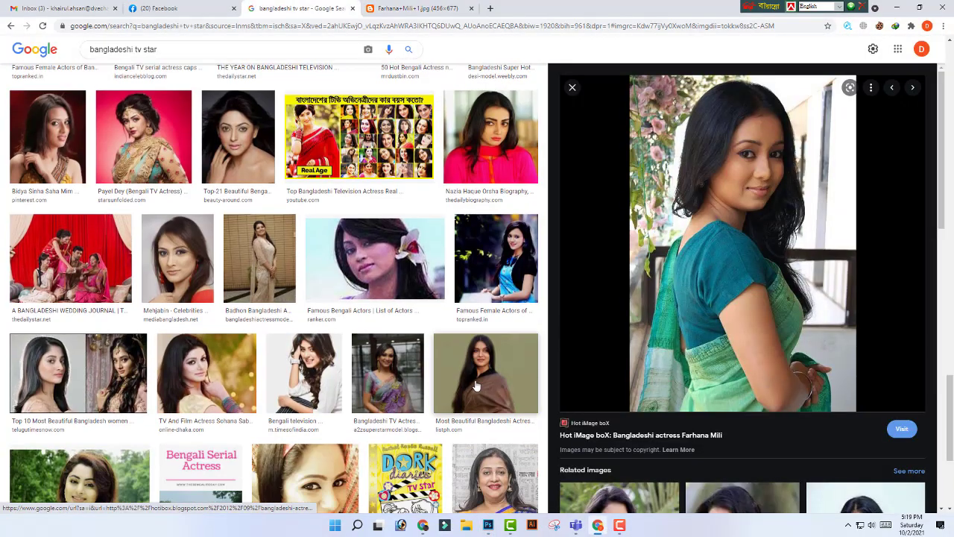
scroll(272, 459, up, 6)
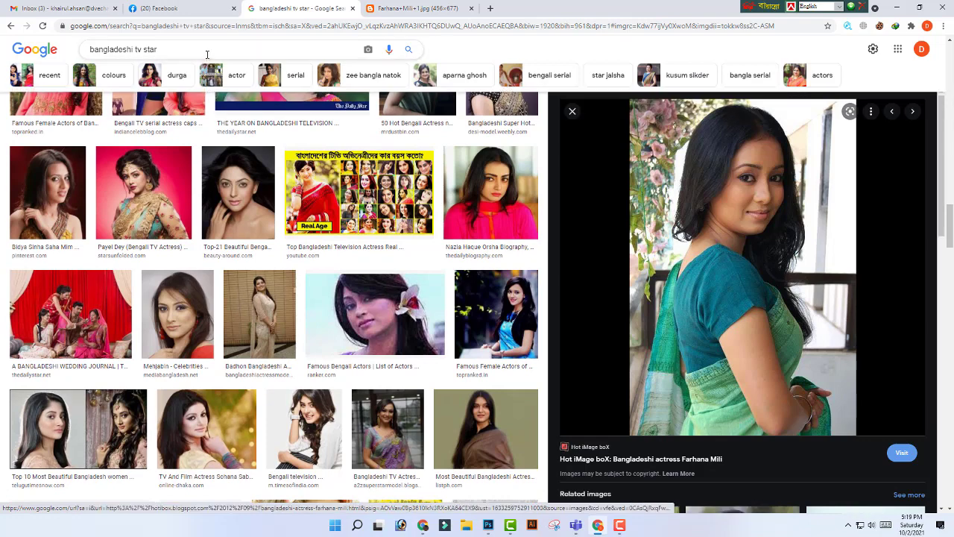
drag(206, 52, 1, 50)
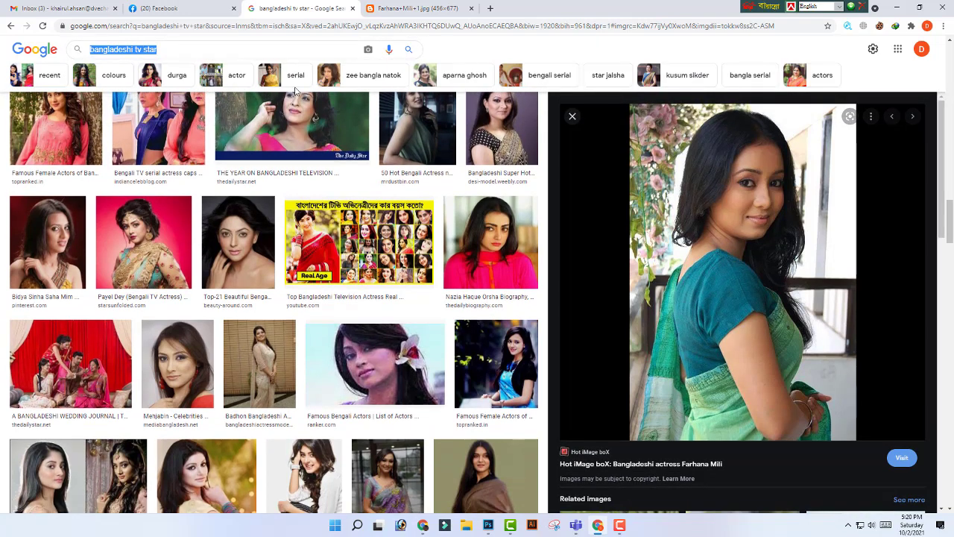
text(d)
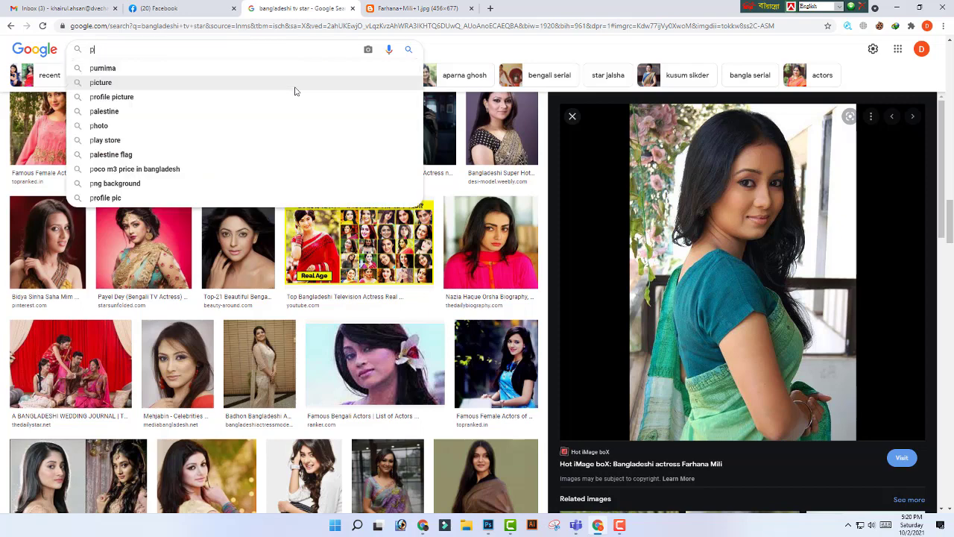
key(BackSpace)
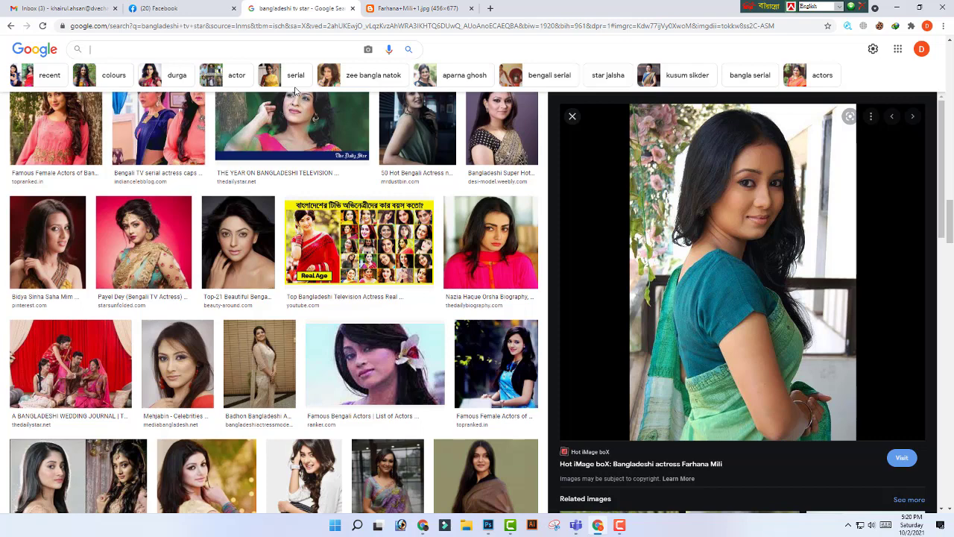
text(kashfull)
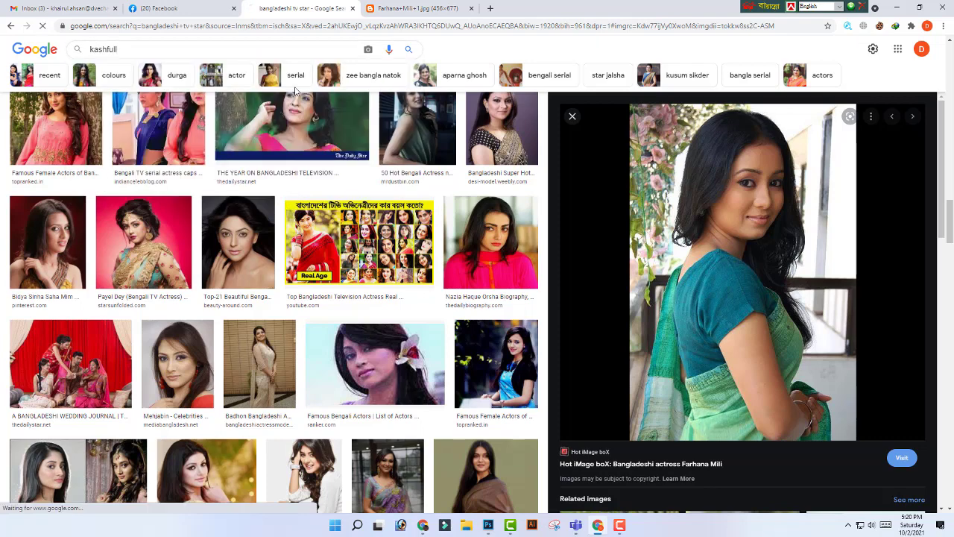
key(Return)
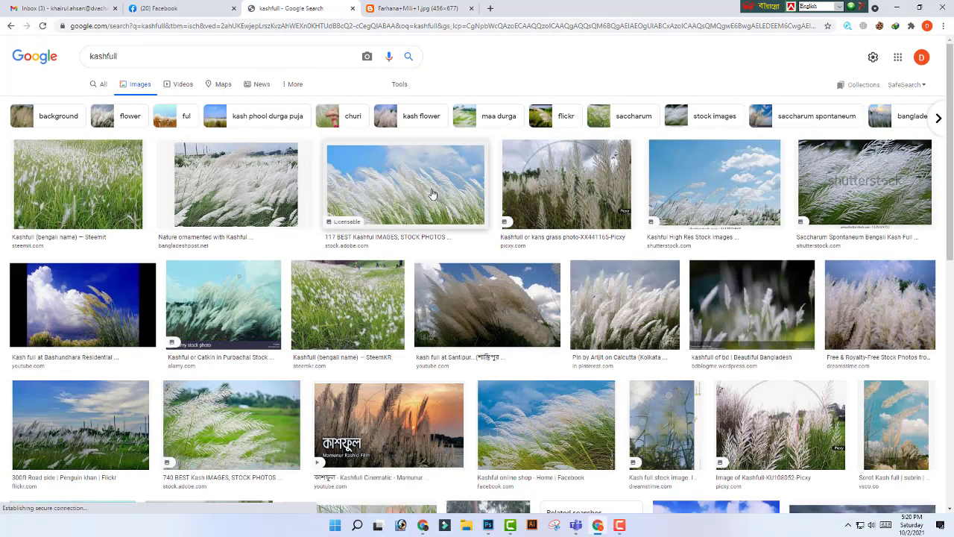
Step: Look through the kashfull image results and related images for a suitable background photo
scroll(459, 302, down, 3)
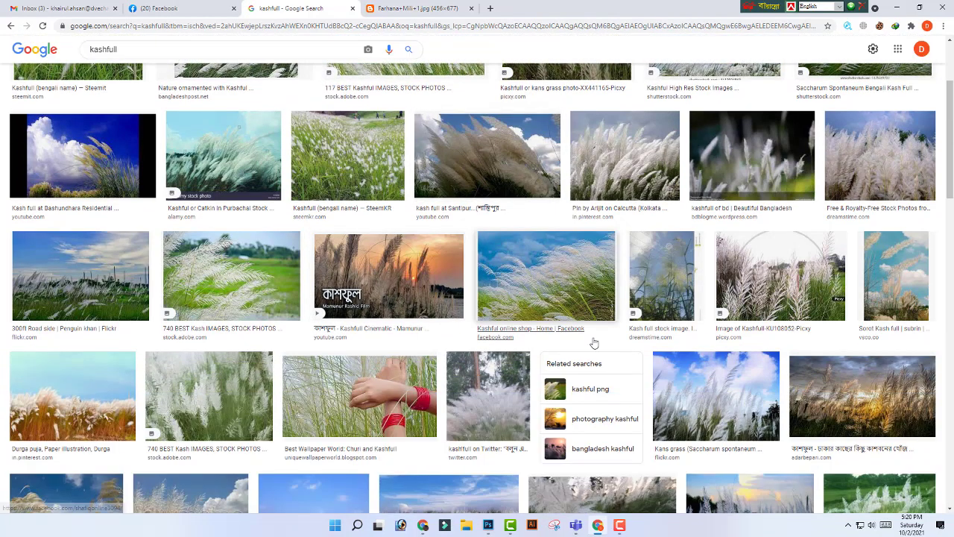
scroll(594, 341, up, 2)
scroll(583, 342, up, 2)
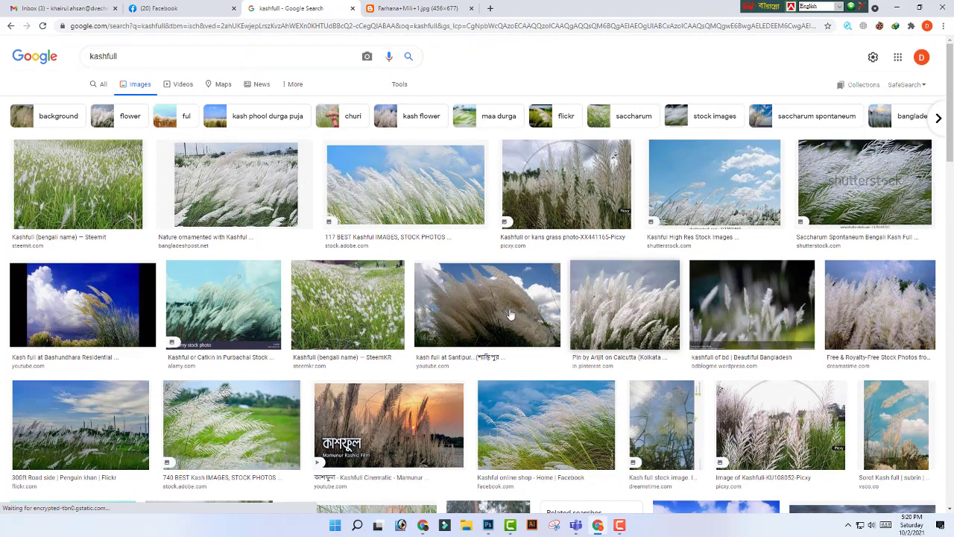
click(445, 195)
scroll(567, 266, down, 2)
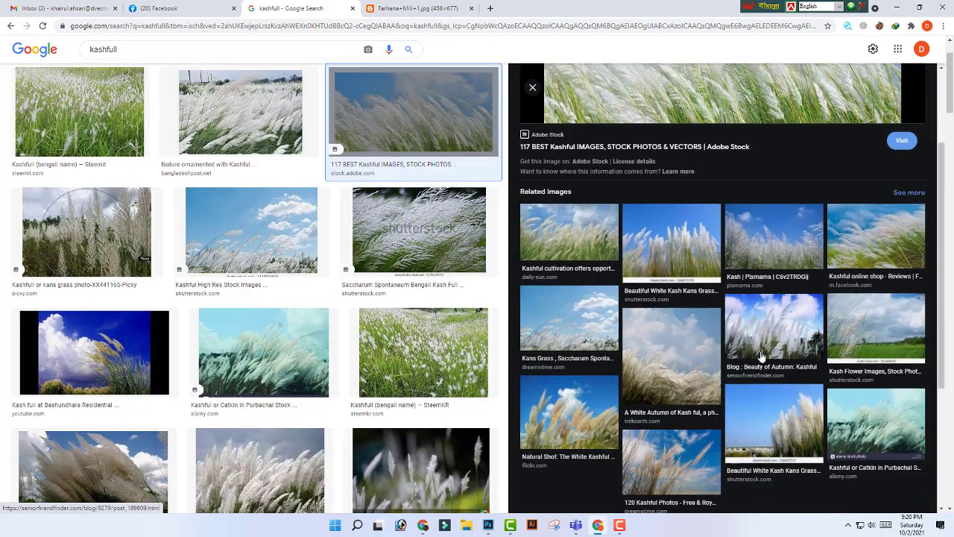
scroll(810, 381, down, 2)
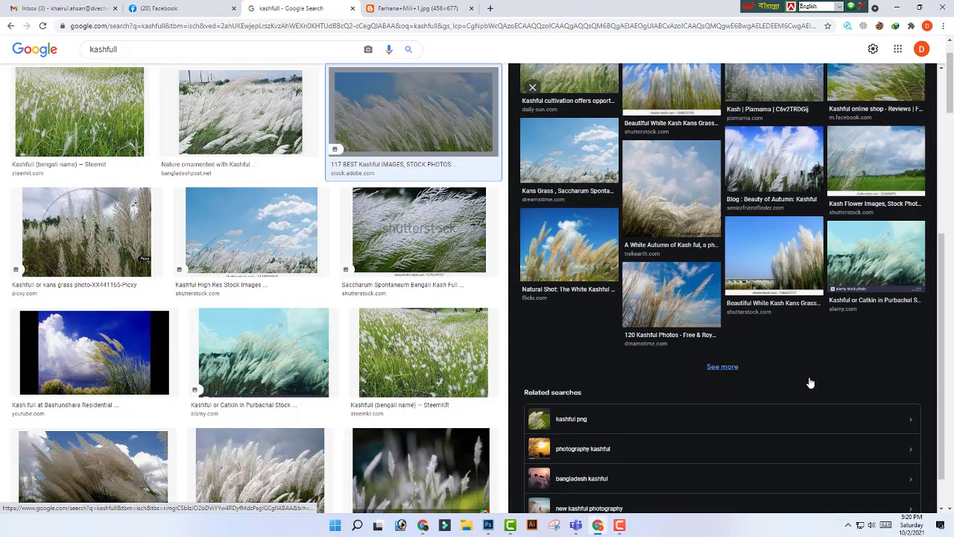
scroll(686, 347, up, 2)
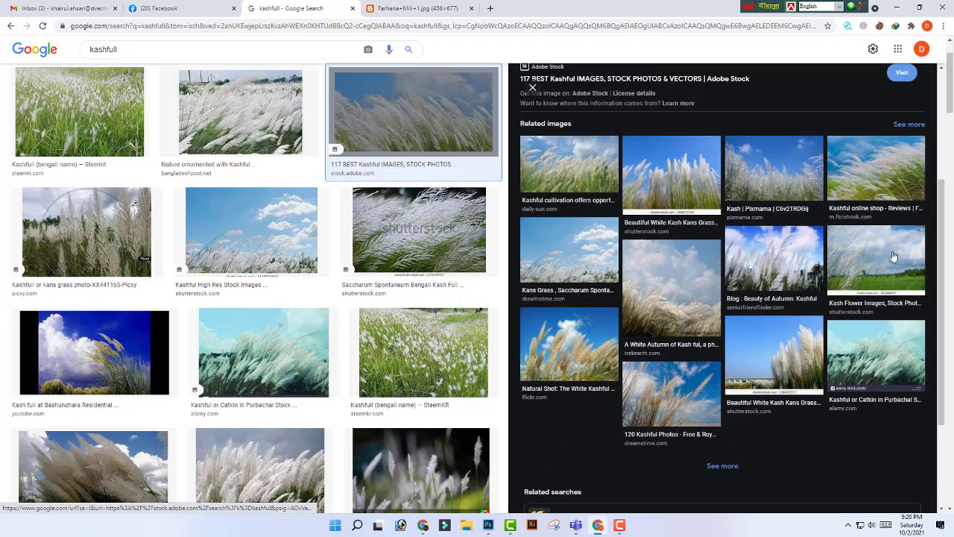
click(894, 257)
scroll(890, 253, down, 1)
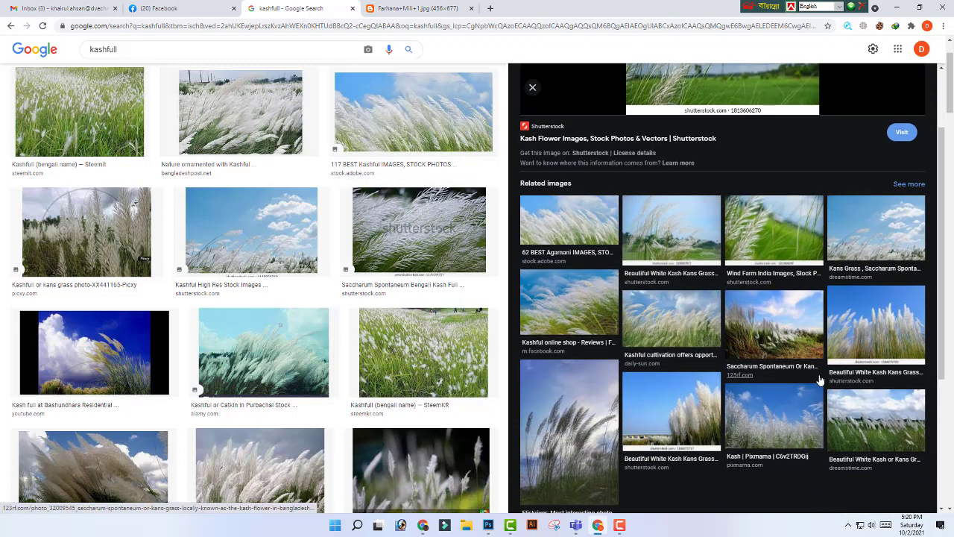
scroll(820, 380, down, 1)
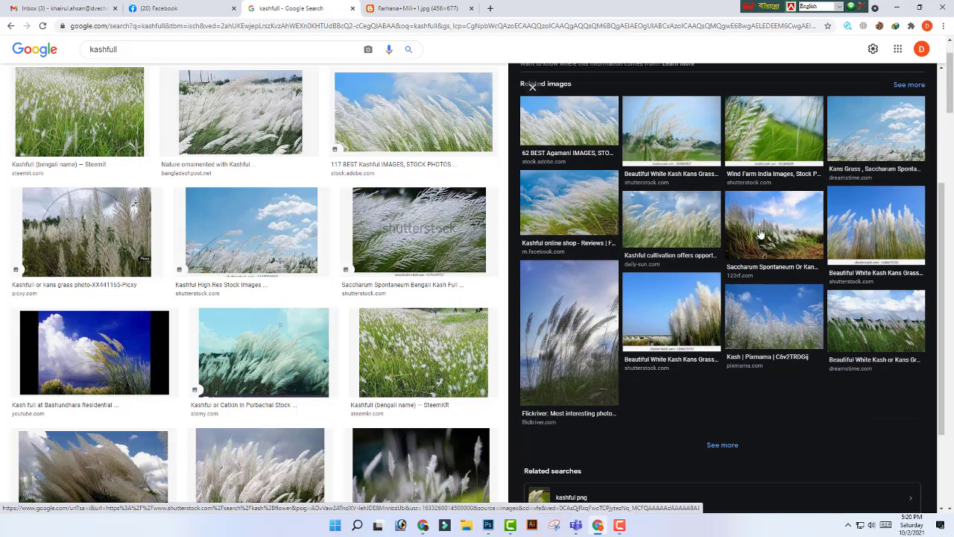
scroll(458, 363, down, 2)
scroll(513, 345, down, 2)
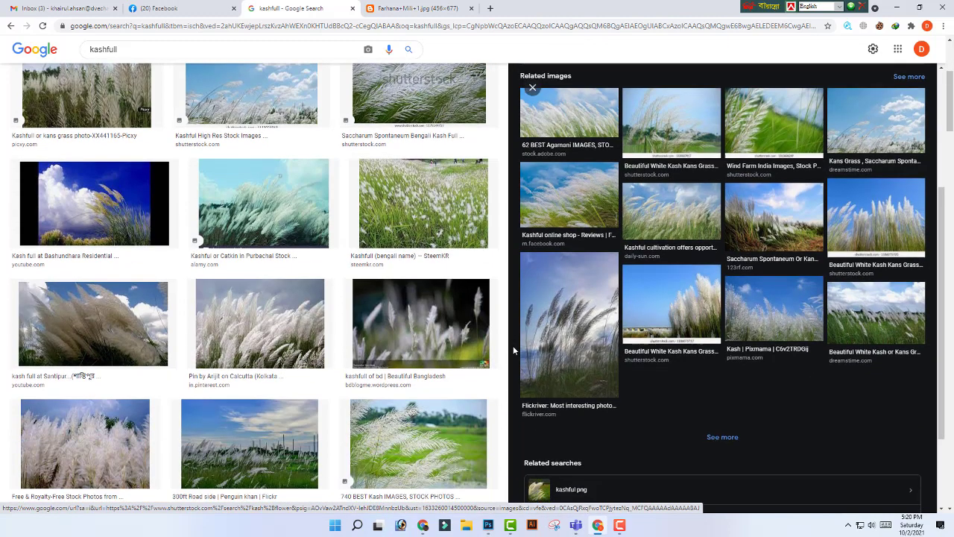
scroll(448, 358, down, 2)
Step: Open the Adobe Stock photo of white kash grass over a green field in its own tab and copy the image
click(436, 352)
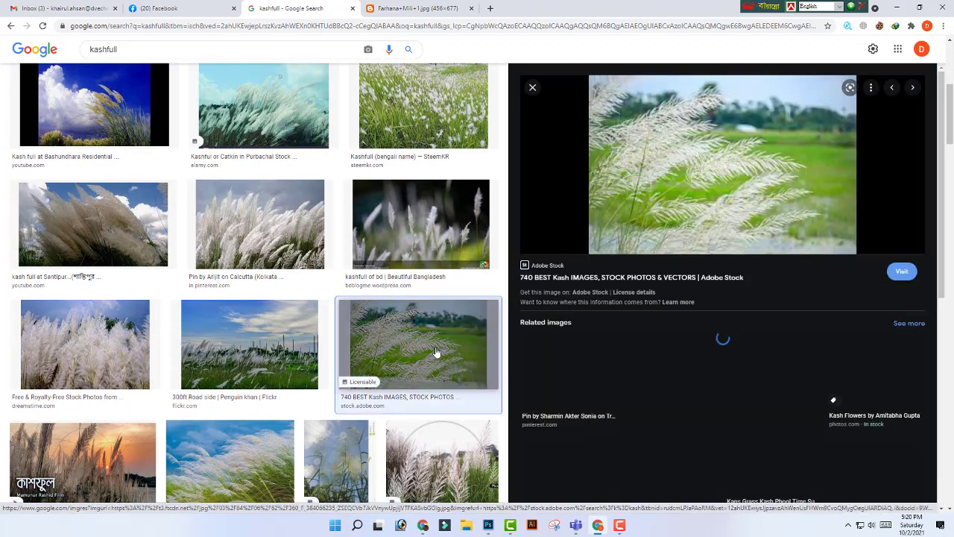
scroll(848, 385, down, 2)
scroll(848, 385, down, 3)
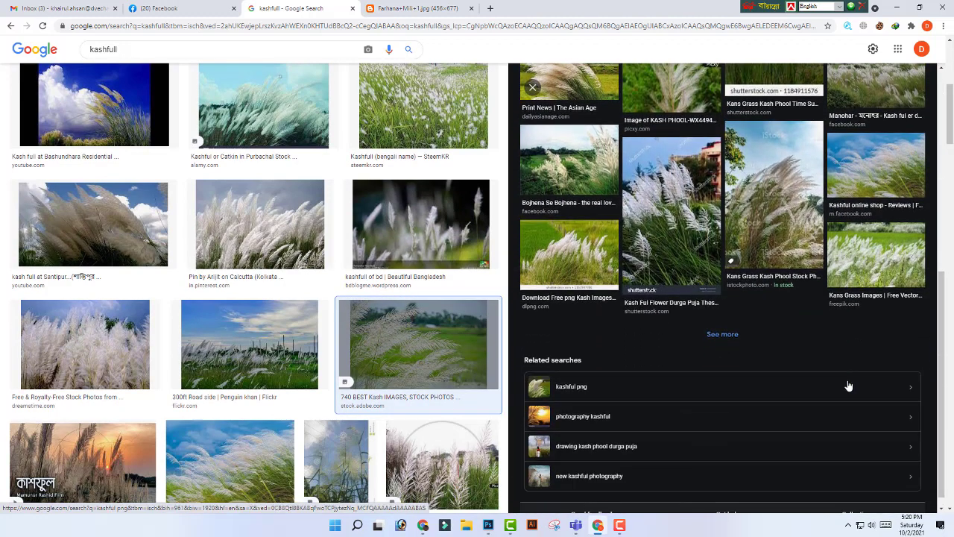
scroll(848, 385, up, 5)
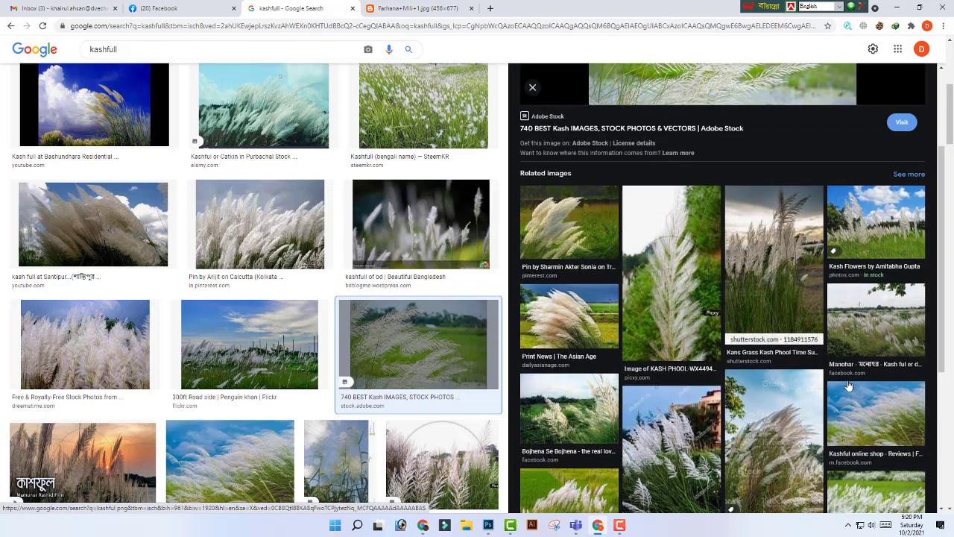
scroll(697, 340, up, 1)
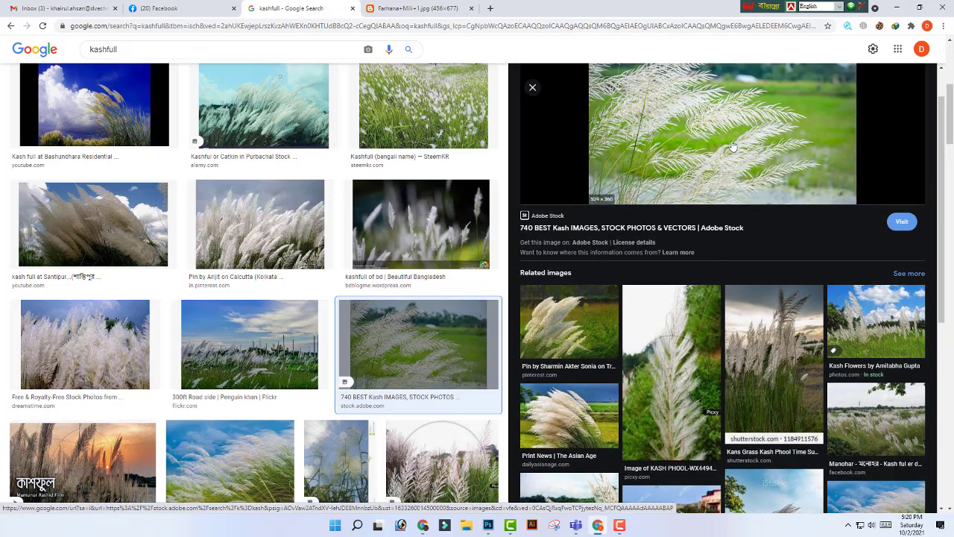
right_click(729, 137)
click(799, 245)
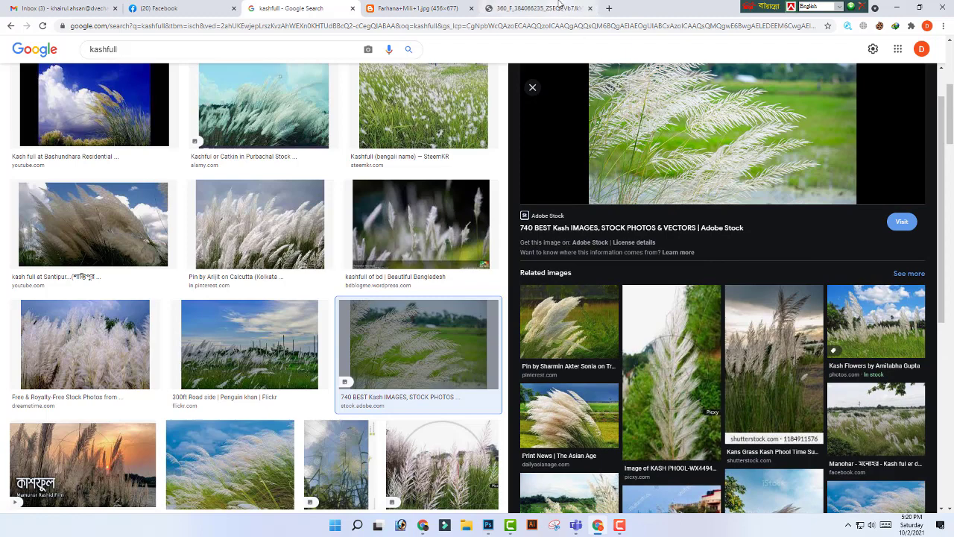
click(522, 8)
right_click(519, 214)
click(544, 246)
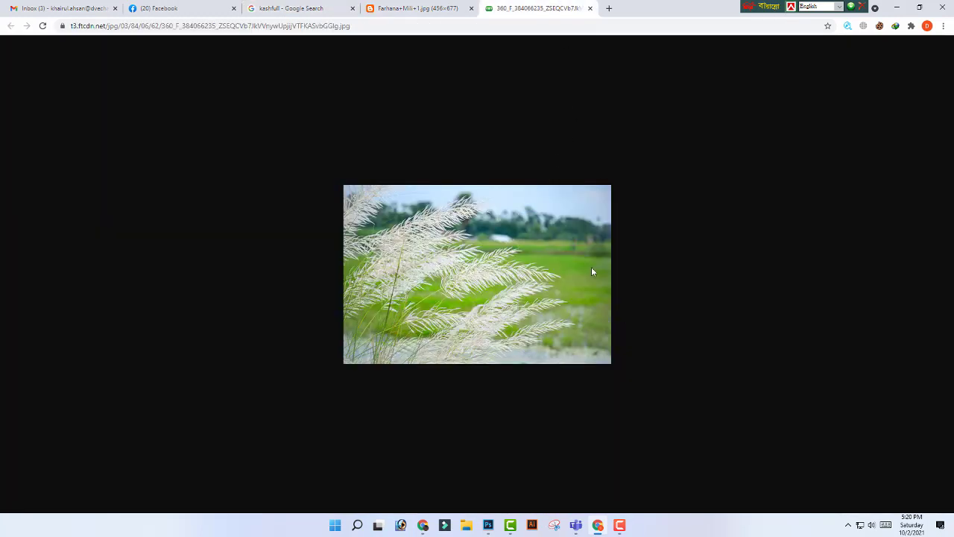
Step: Switch to Photoshop, paste the copied grass photo, and scale it to about 641% and position it to cover the whole canvas
click(487, 524)
key(ctrl+v)
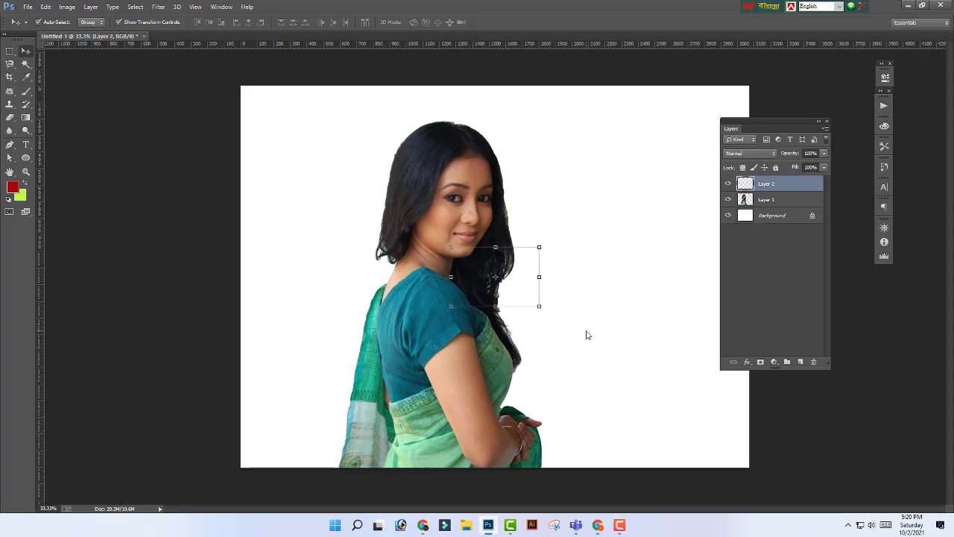
scroll(538, 246, up, 1)
drag(539, 246, 702, 141)
scroll(642, 261, down, 2)
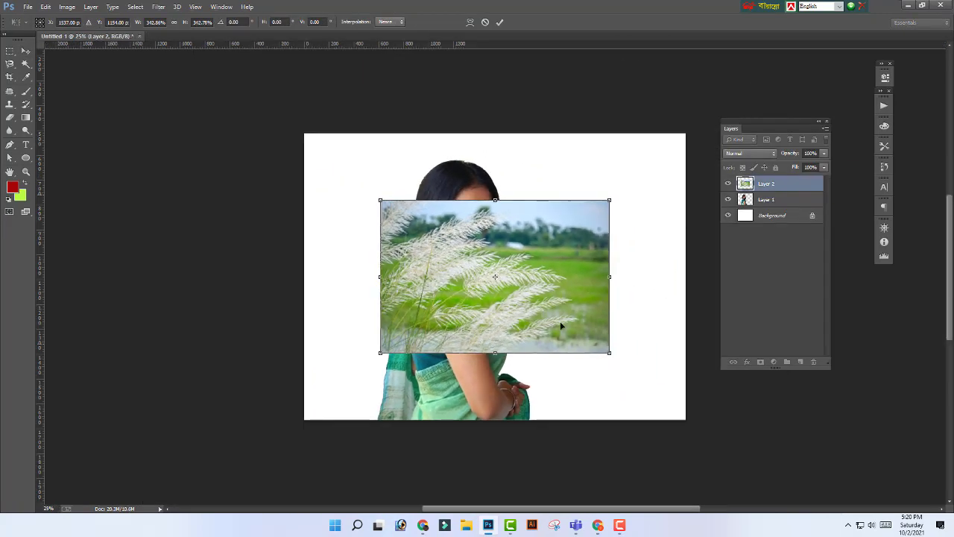
drag(558, 290, 490, 237)
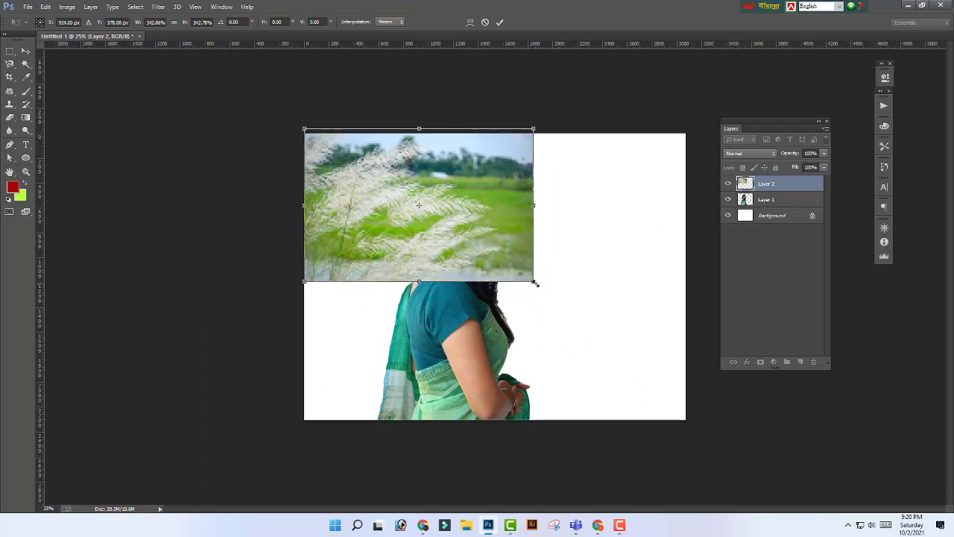
drag(534, 281, 717, 445)
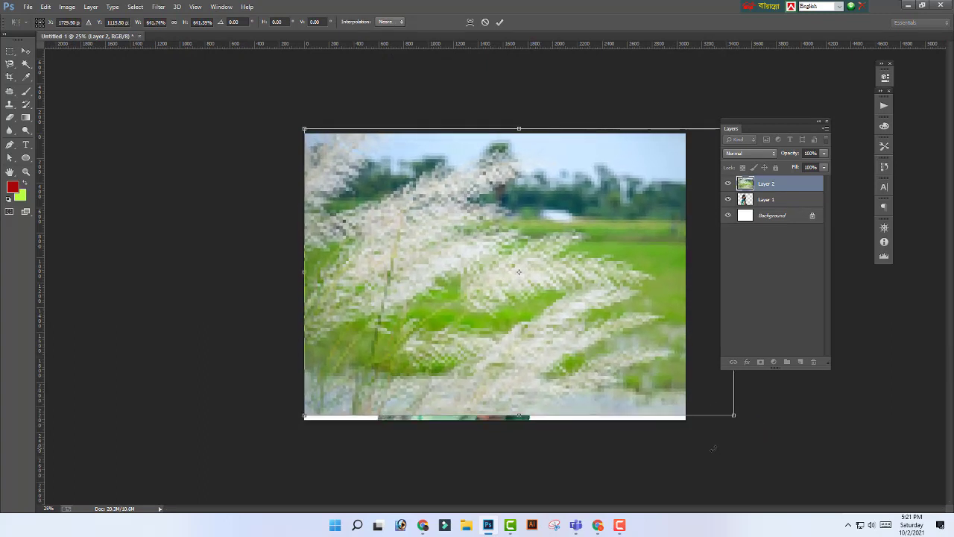
key(Return)
drag(624, 361, 576, 370)
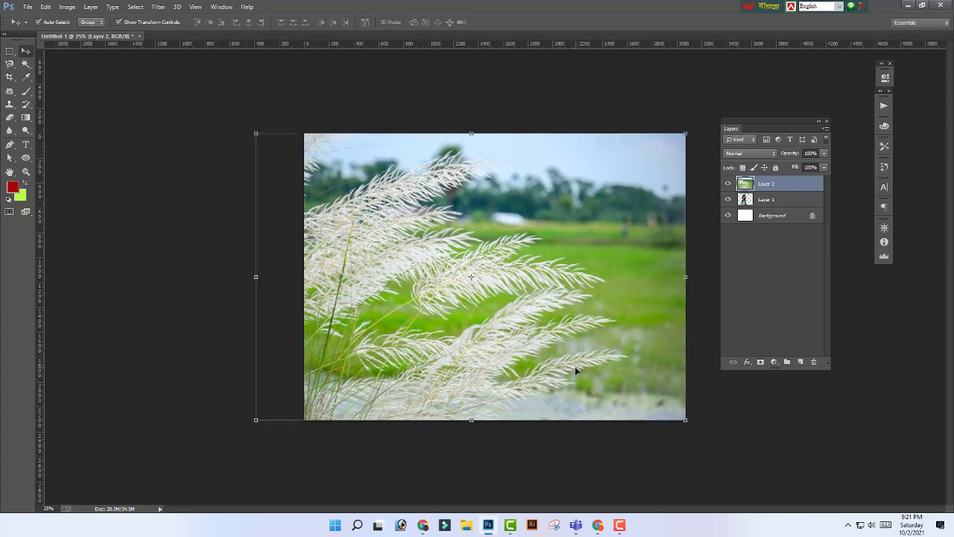
Step: Send the grass photo layer behind the woman and move her to the right edge of the canvas
key(ctrl+bracketleft)
drag(439, 328, 600, 331)
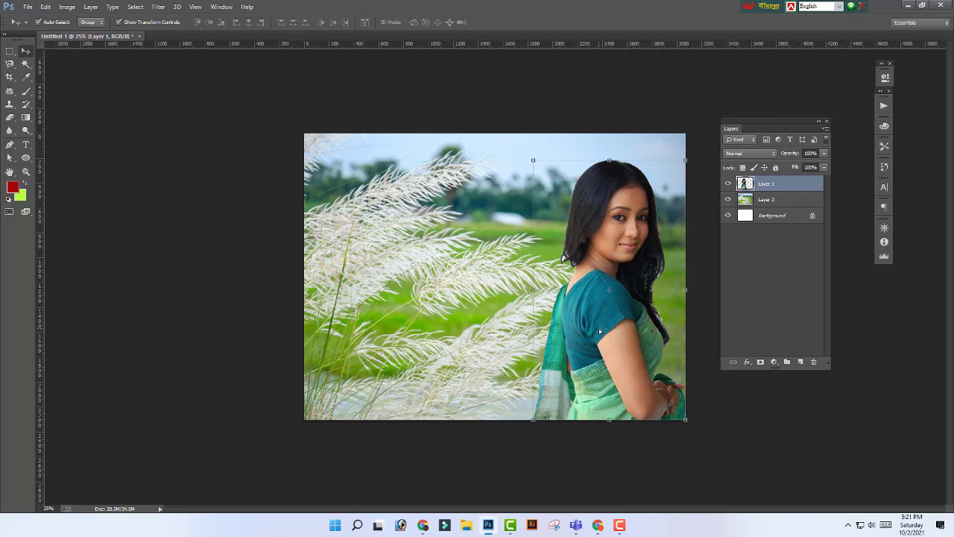
click(749, 423)
Step: Examine the finished composite of the woman against the kash grass field at different sizes
key(ctrl+minus)
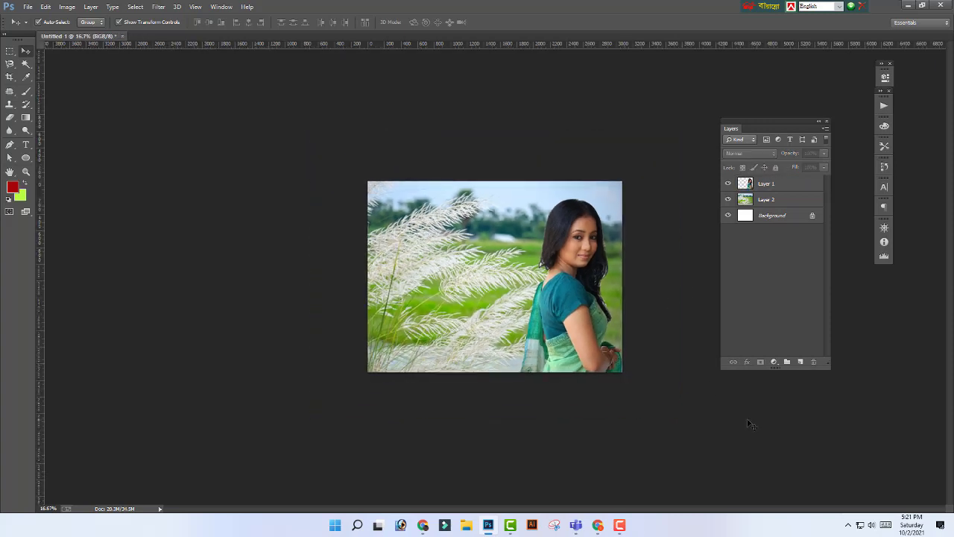
key(ctrl+minus)
key(ctrl+minus)
key(ctrl+plus)
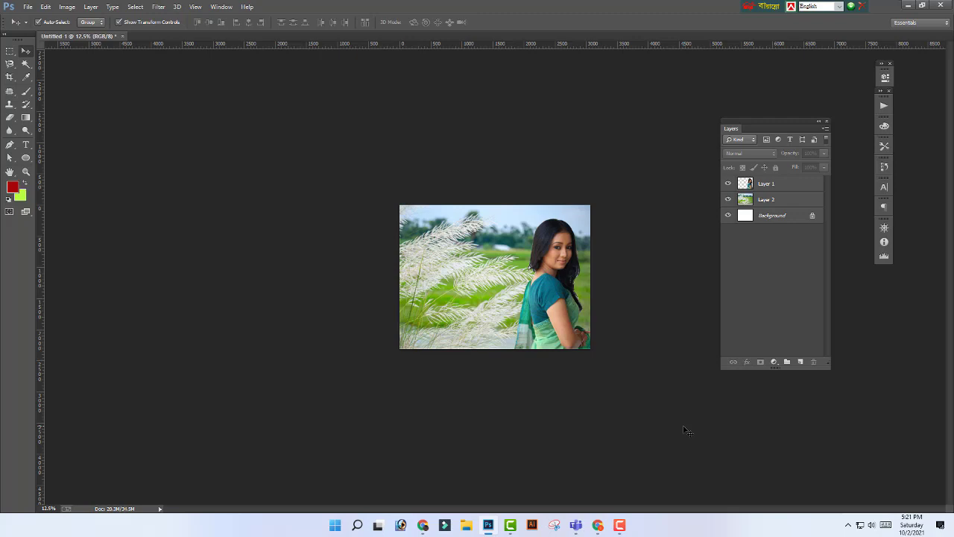
key(ctrl+plus)
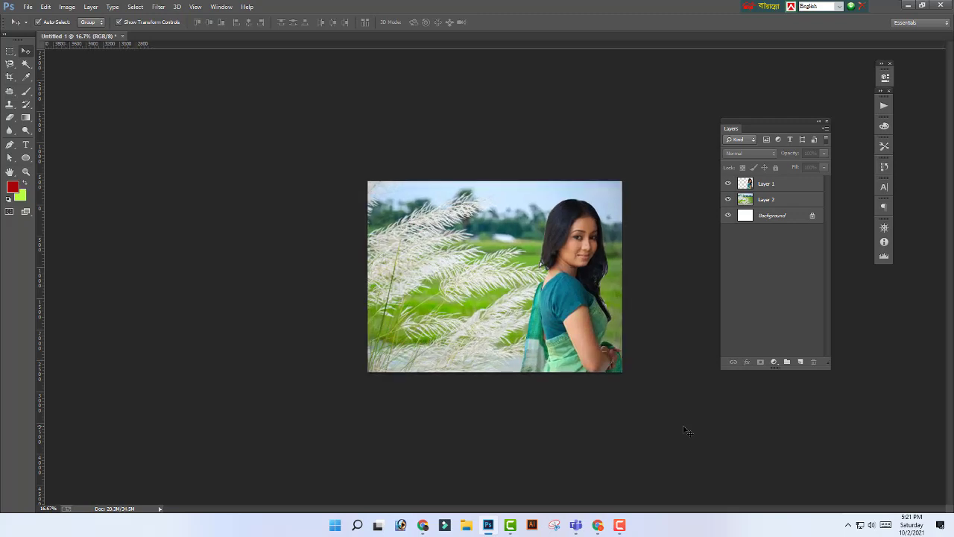
click(581, 274)
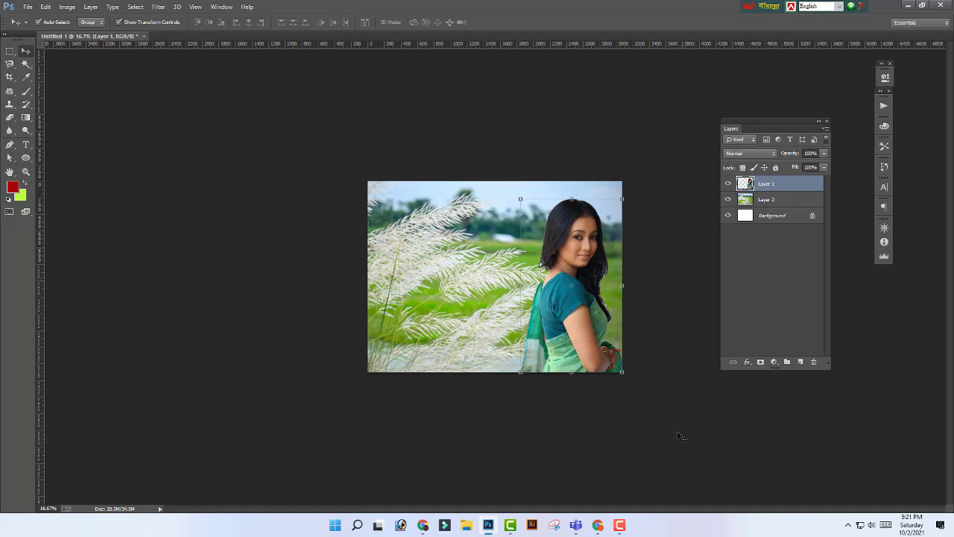
click(640, 453)
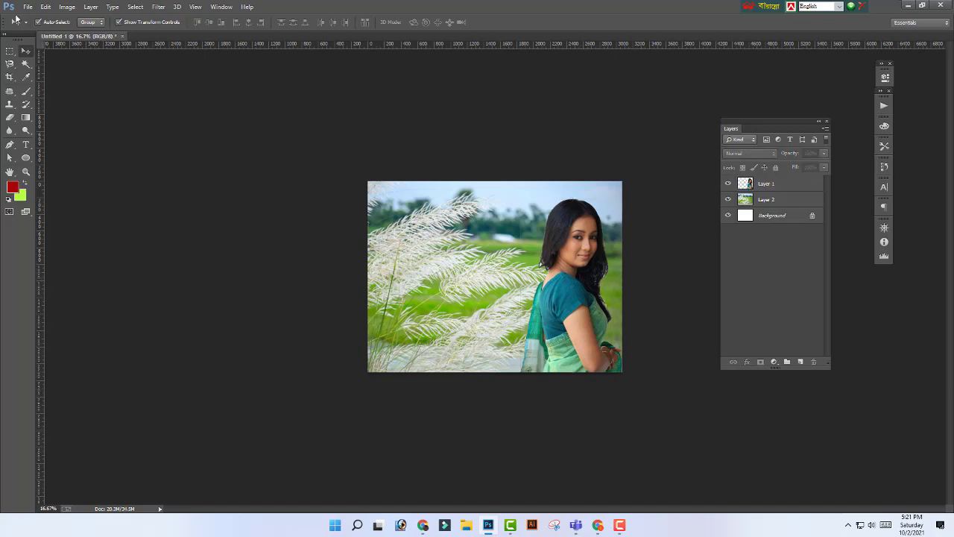
click(10, 64)
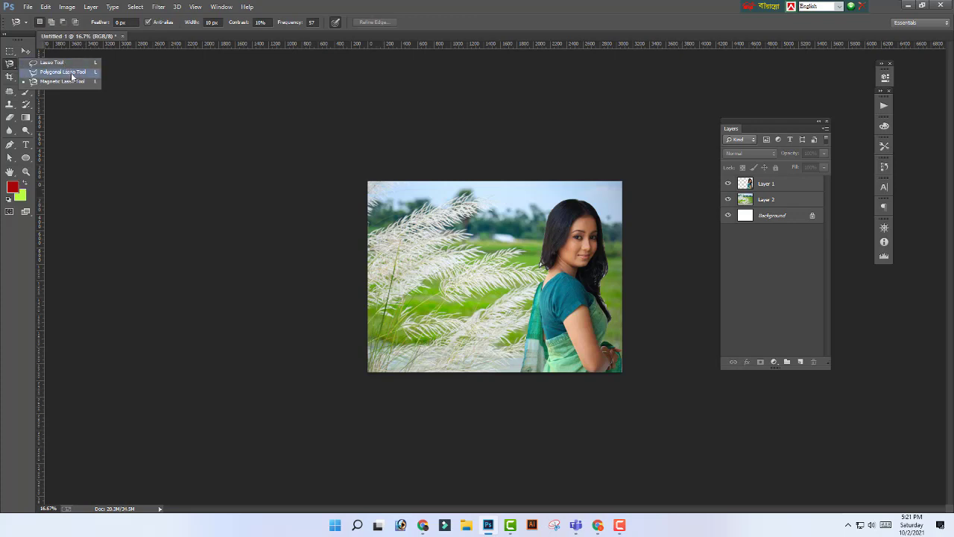
click(75, 82)
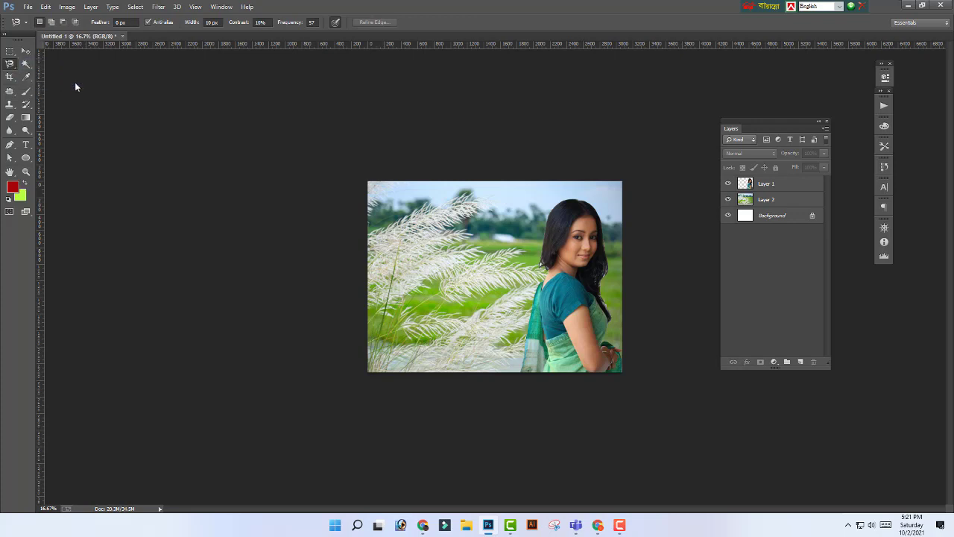
click(26, 51)
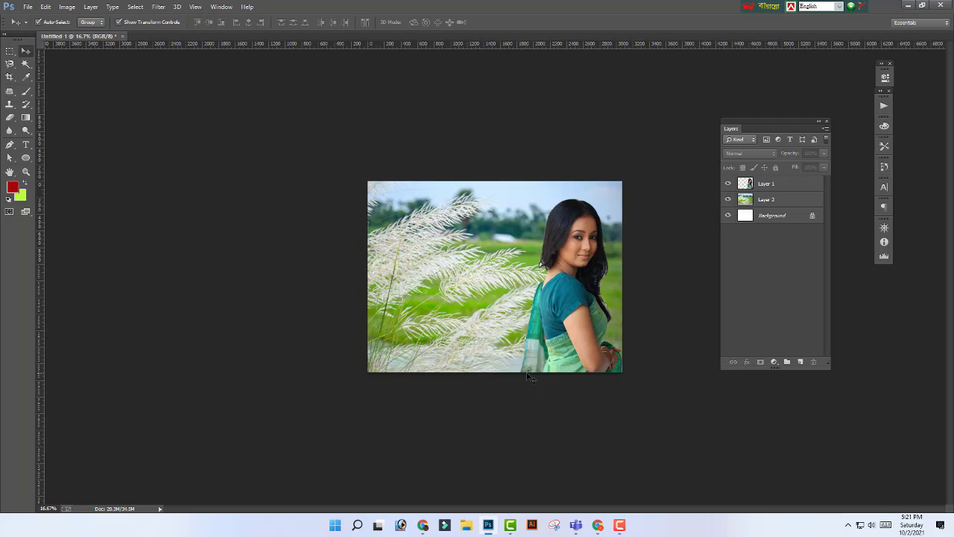
key(ctrl+plus)
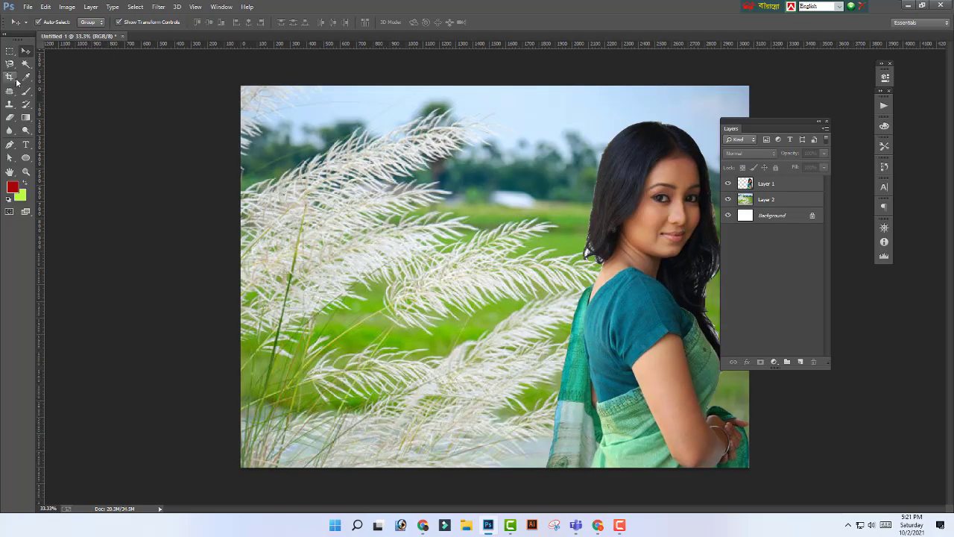
click(9, 64)
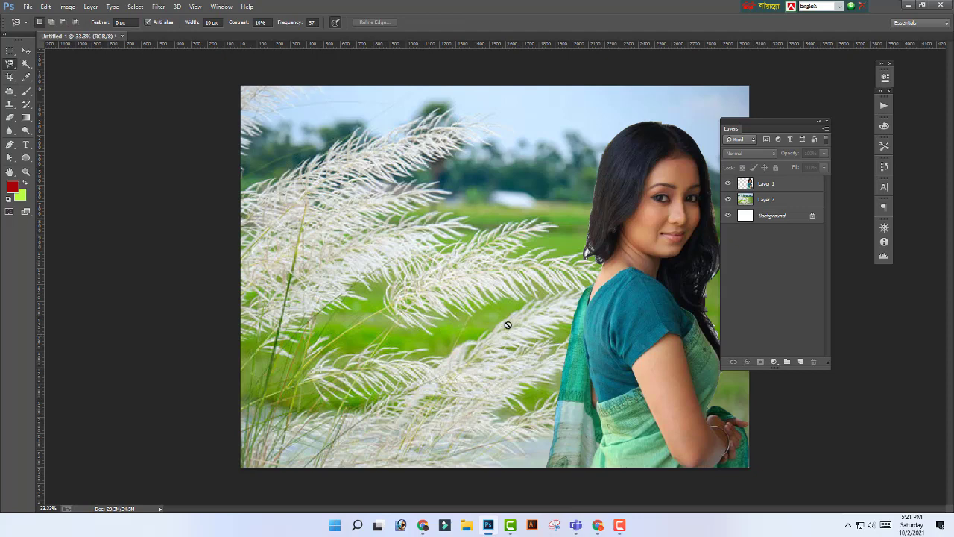
Step: Select the kash grass photo layer, trace across its plumes with the Magnetic Lasso, and discard the outline
click(25, 51)
right_click(414, 272)
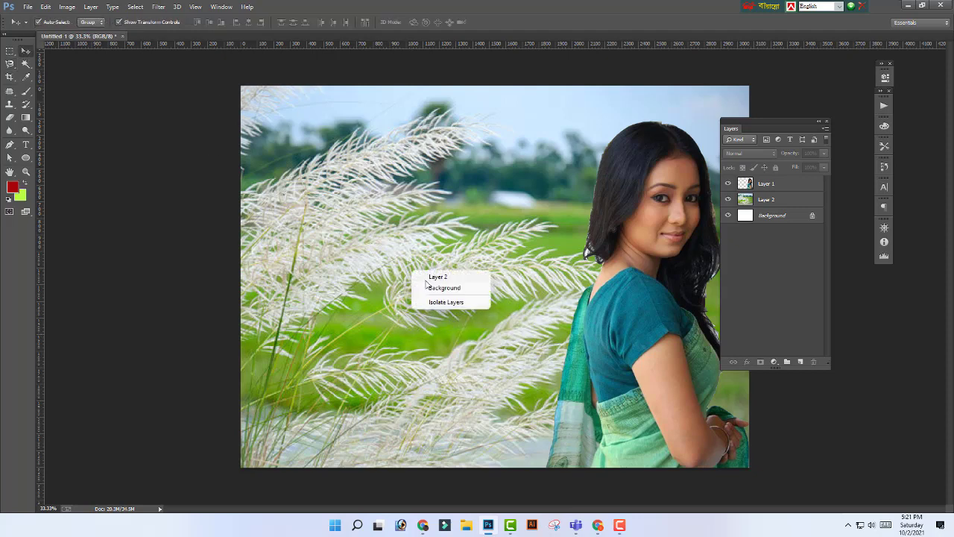
click(433, 277)
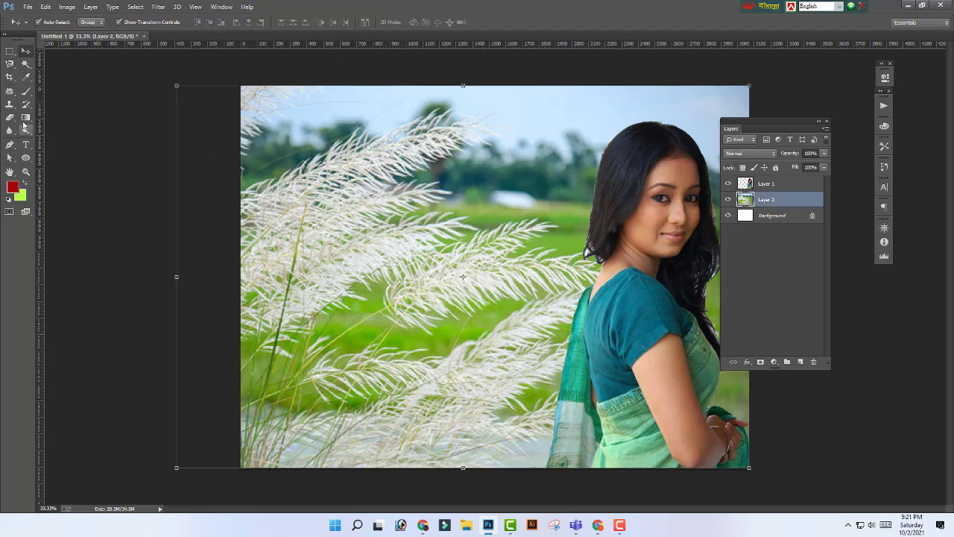
click(10, 65)
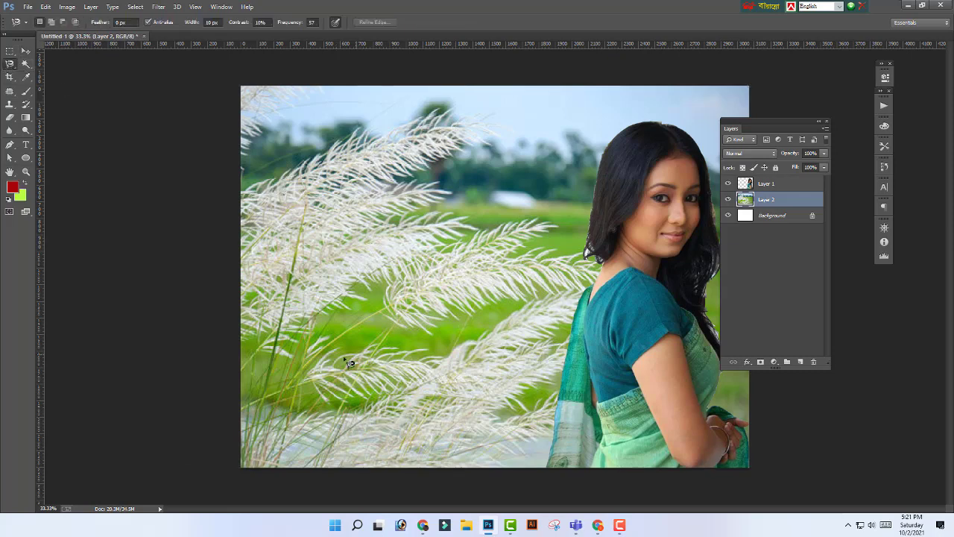
click(436, 357)
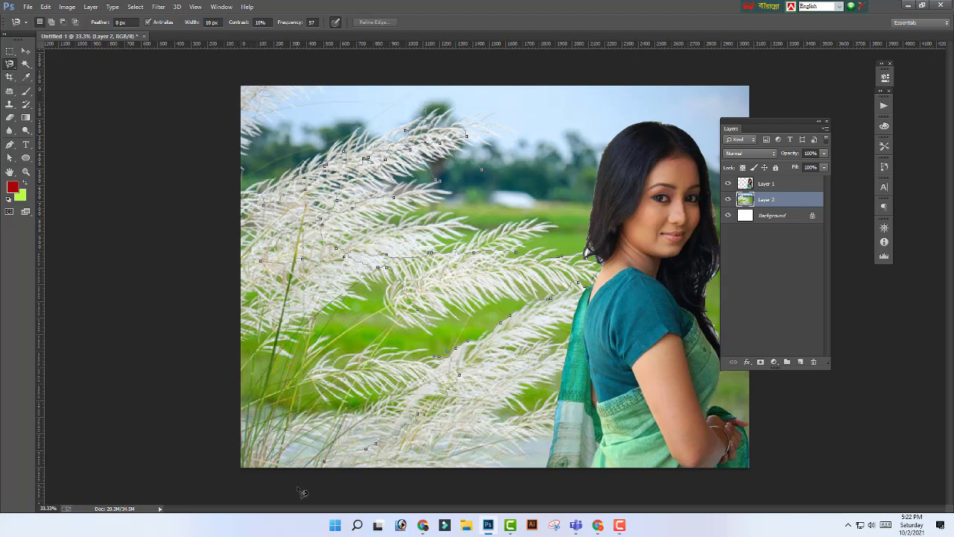
double_click(298, 488)
key(ctrl+d)
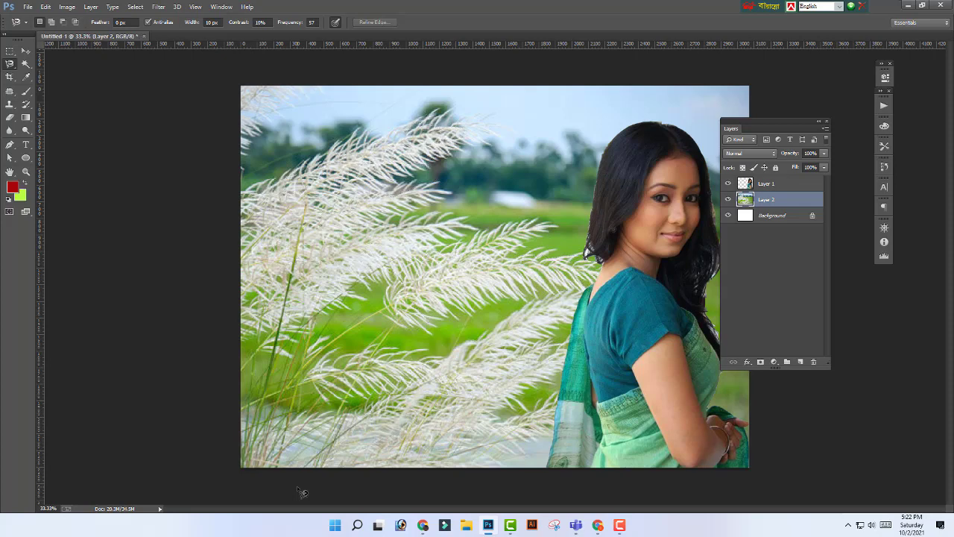
Step: Delete the layer with the woman in the green sari from the composite and deselect the remaining layer
click(25, 51)
mouse_move(680, 333)
mouse_down()
mouse_move(389, 307)
mouse_move(669, 333)
mouse_up()
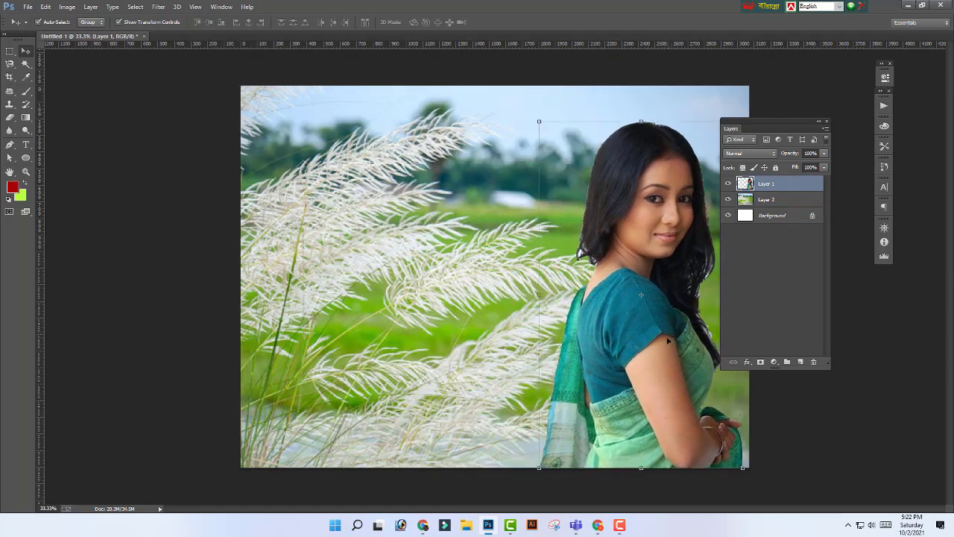
key(Delete)
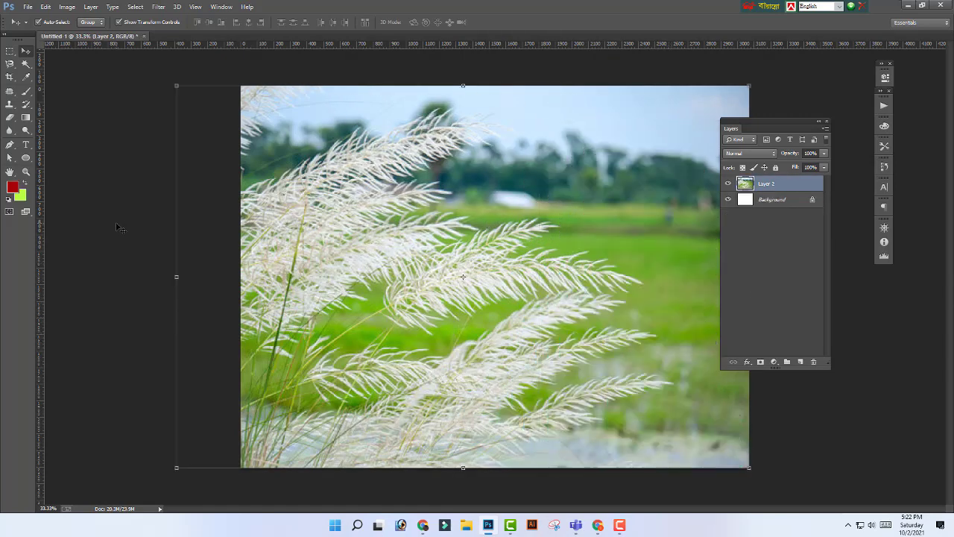
click(117, 228)
Step: Check the Magnetic Lasso's feather setting and swap the Magic Wand for the Quick Selection tool
click(9, 63)
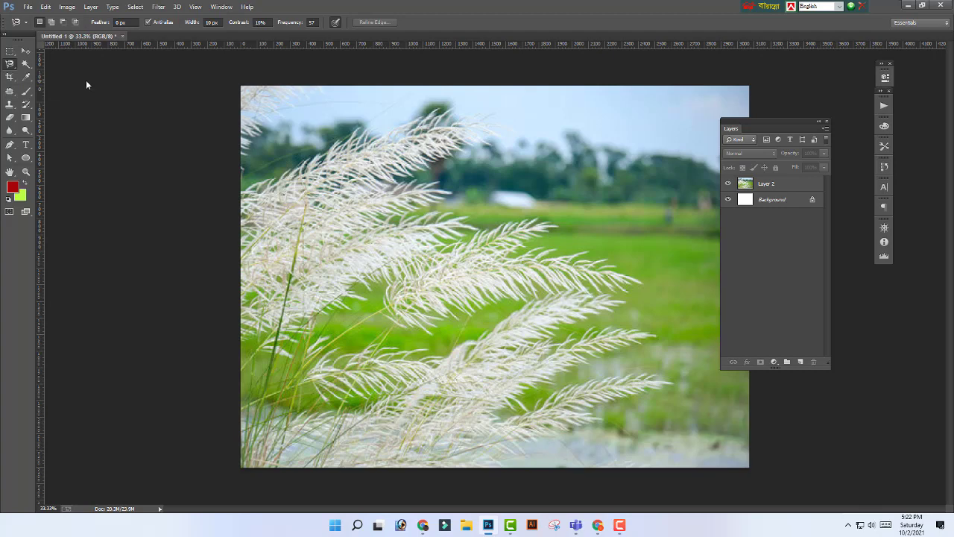
click(124, 22)
click(26, 51)
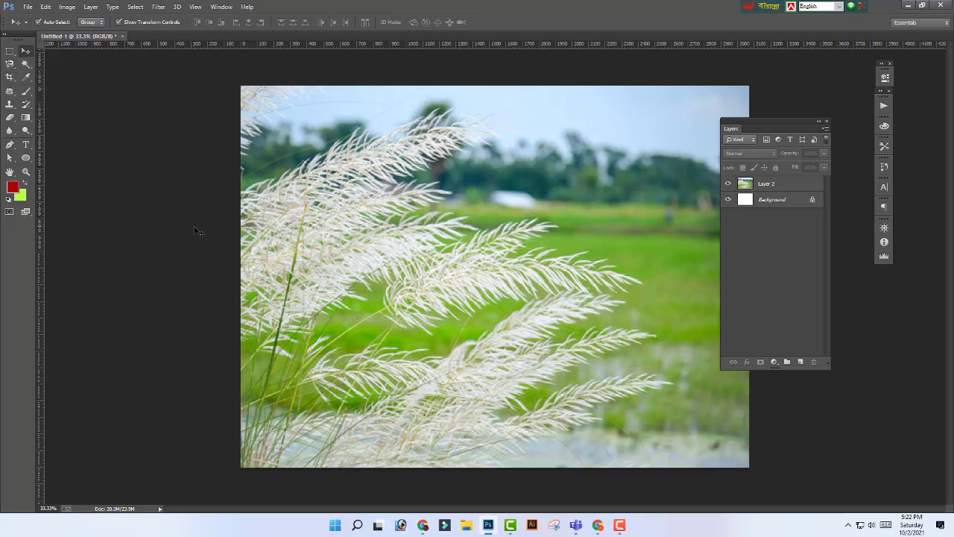
click(26, 64)
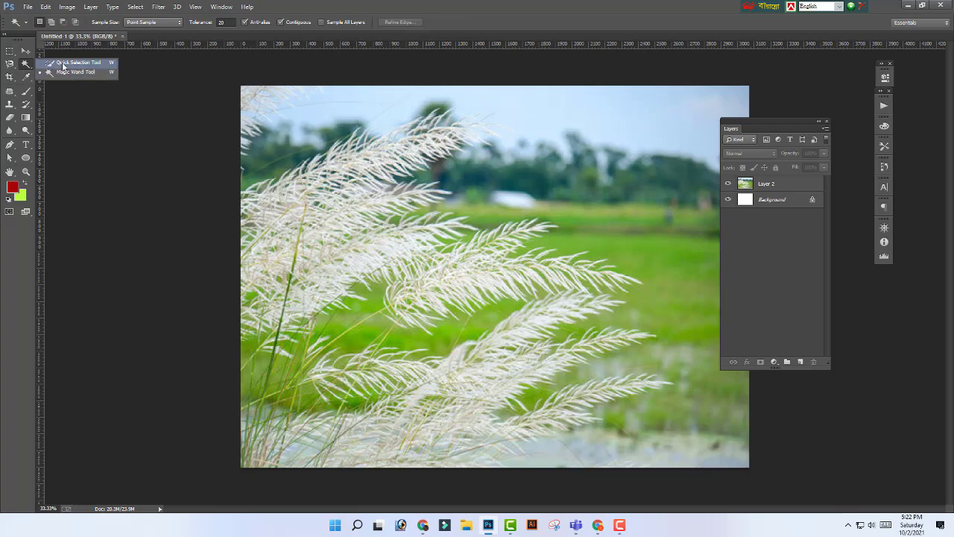
click(75, 63)
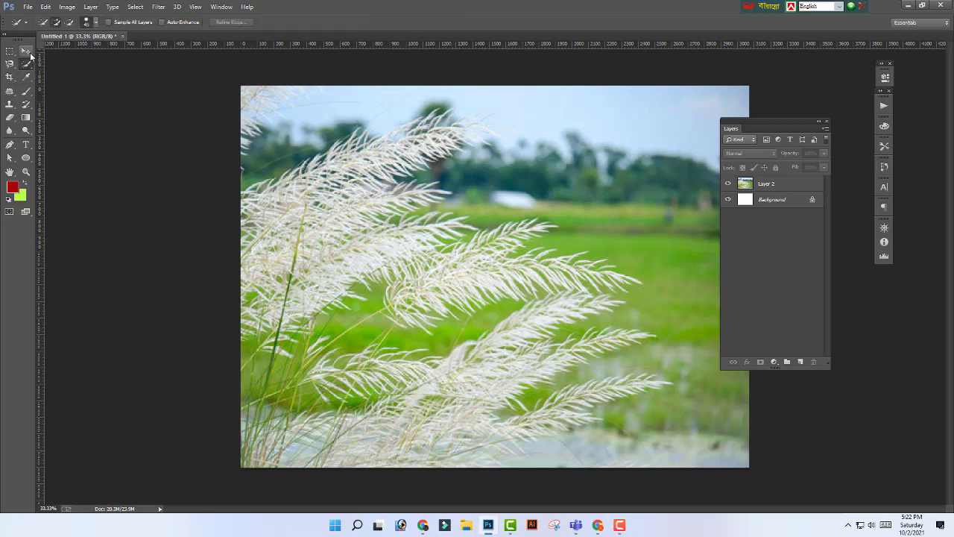
Step: Remove the kash grass photo layer so only the white background remains in the document
click(27, 51)
click(480, 242)
key(ctrl+e)
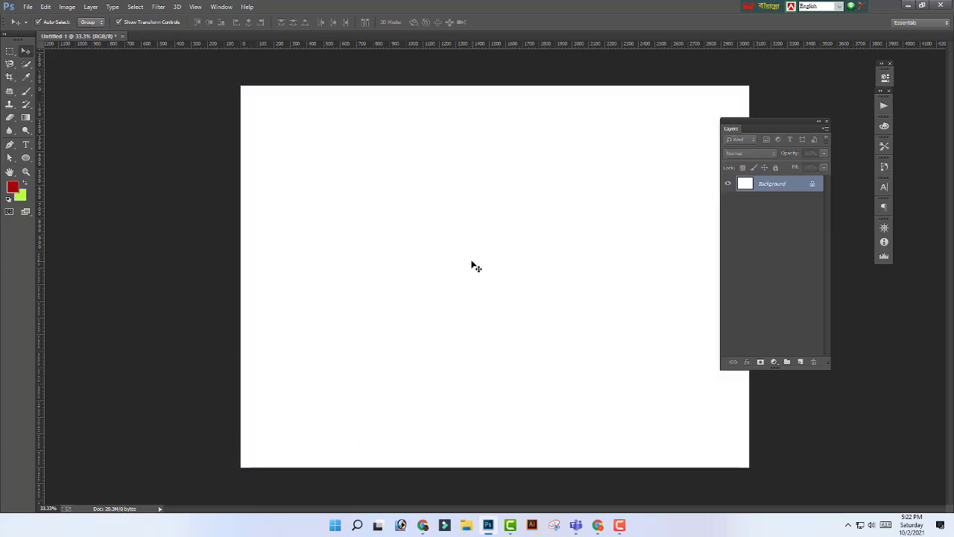
click(27, 6)
click(30, 30)
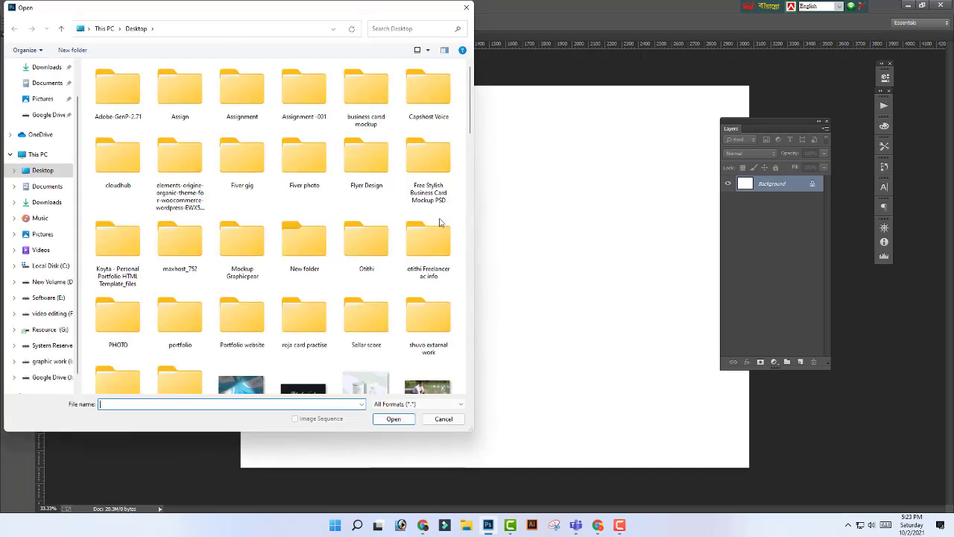
scroll(388, 287, down, 15)
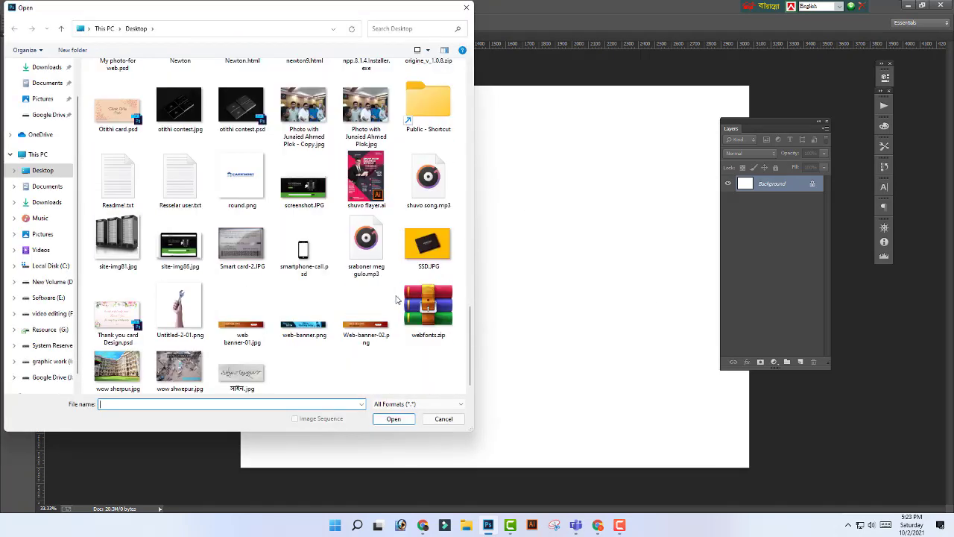
scroll(396, 299, up, 15)
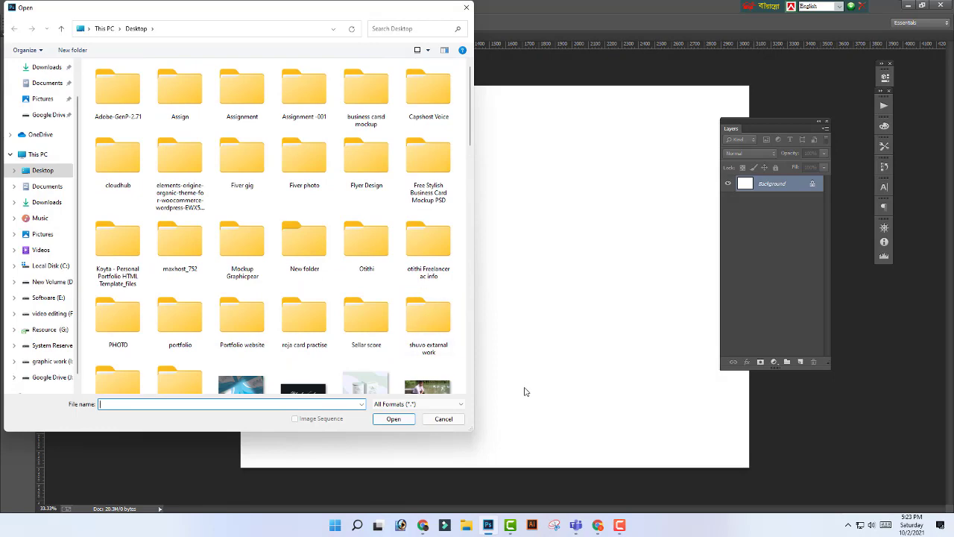
click(444, 418)
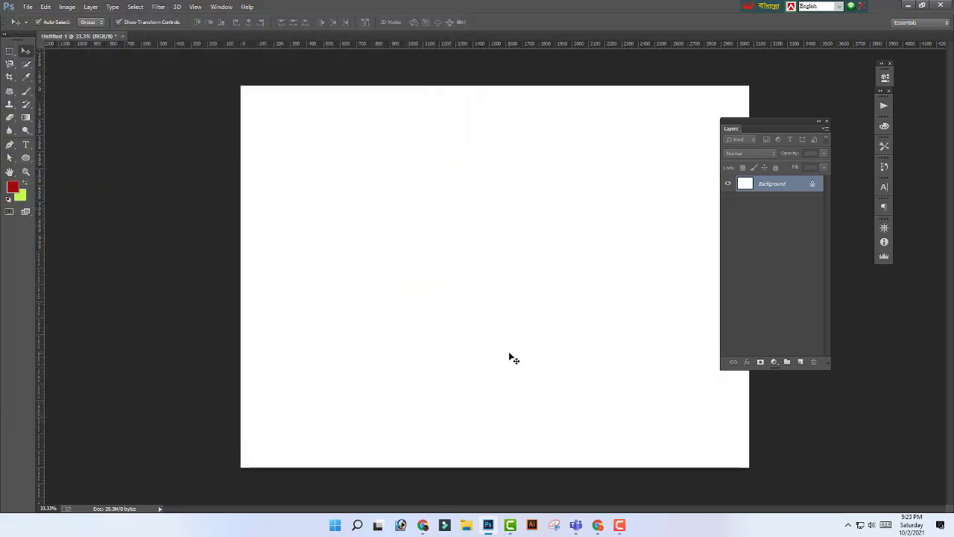